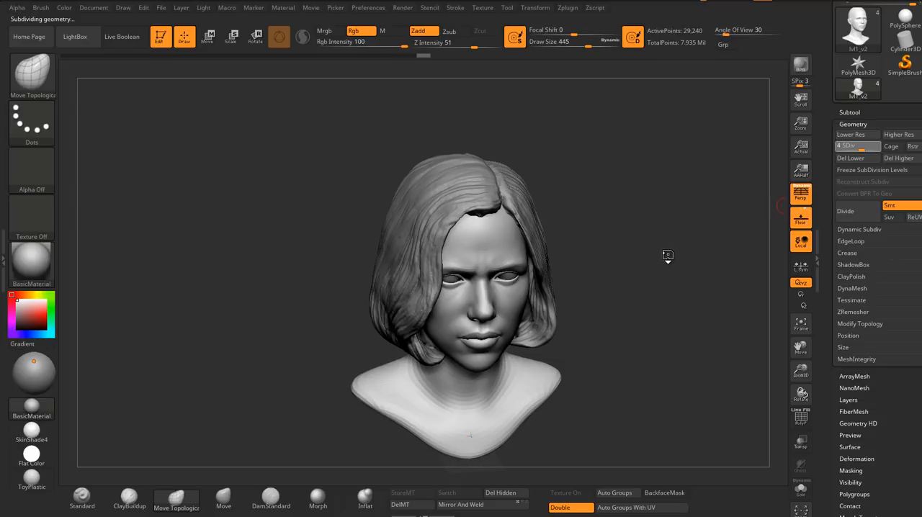
Step: Examine the sculpted female bust's face, hair, neck and shoulders from front and three-quarter angles
mouse_move(667, 253)
mouse_down()
mouse_move(632, 233)
mouse_move(652, 232)
mouse_move(641, 253)
mouse_move(645, 269)
mouse_move(616, 255)
mouse_up()
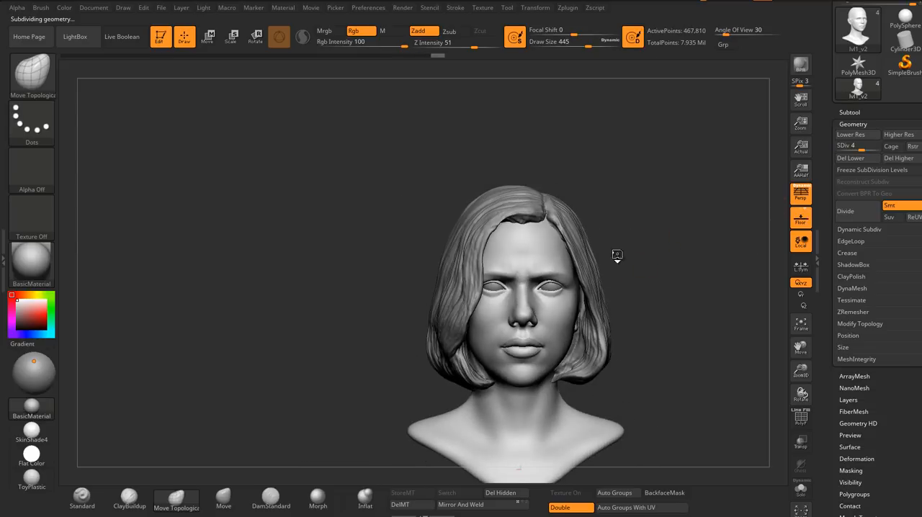
ctrl+right_drag(561, 285, 599, 298)
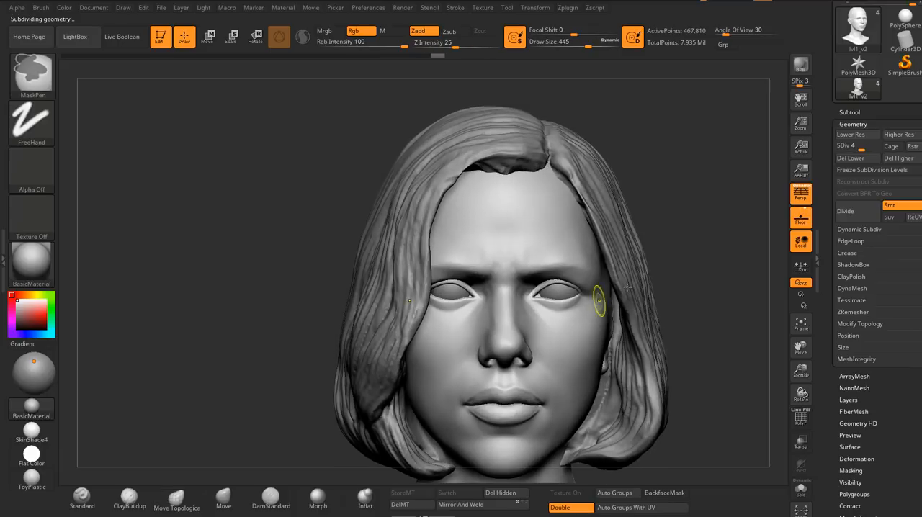
mouse_move(679, 241)
alt+right_down()
mouse_move(616, 220)
mouse_move(634, 227)
alt+right_up()
right_drag(540, 317, 551, 282)
right_drag(609, 265, 567, 253)
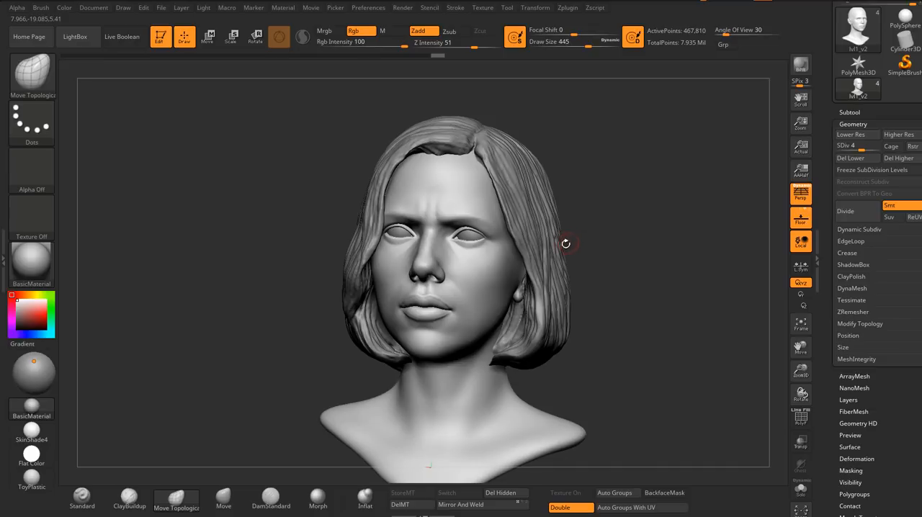
right_drag(506, 276, 649, 217)
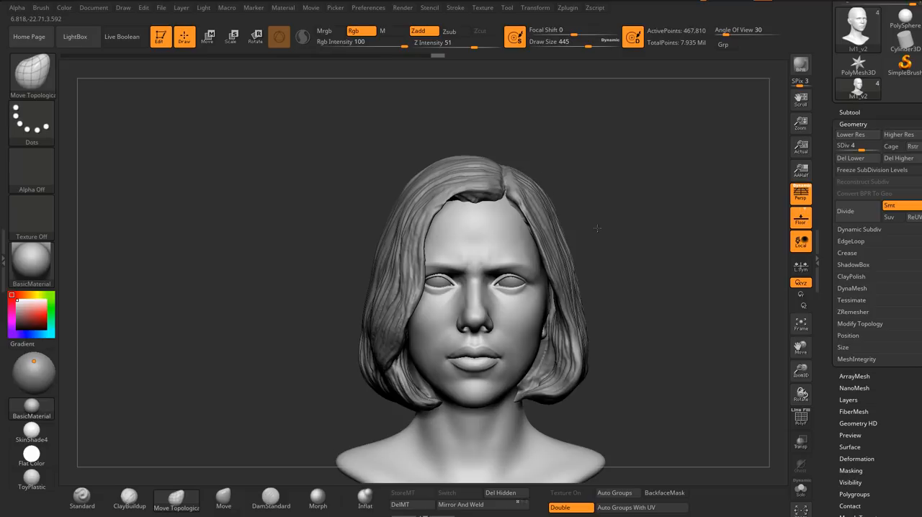
alt+drag(597, 229, 593, 193)
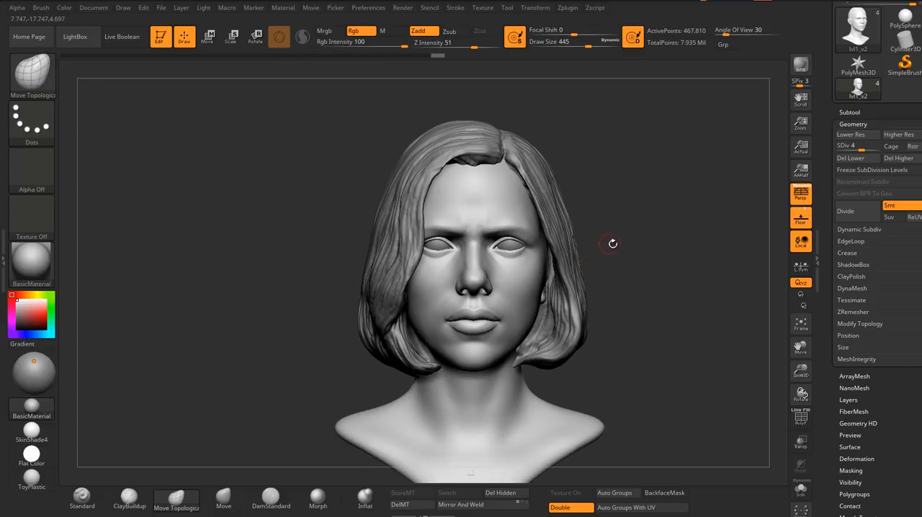
drag(612, 243, 624, 235)
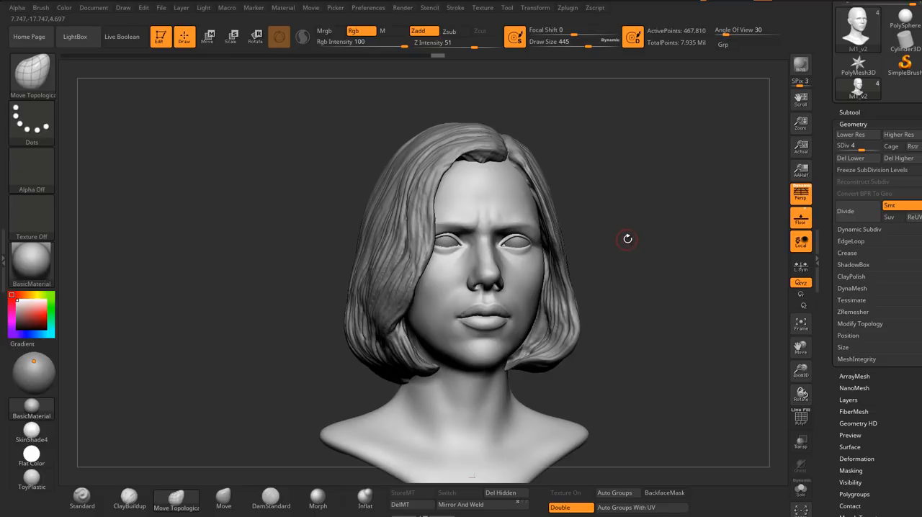
drag(620, 243, 623, 244)
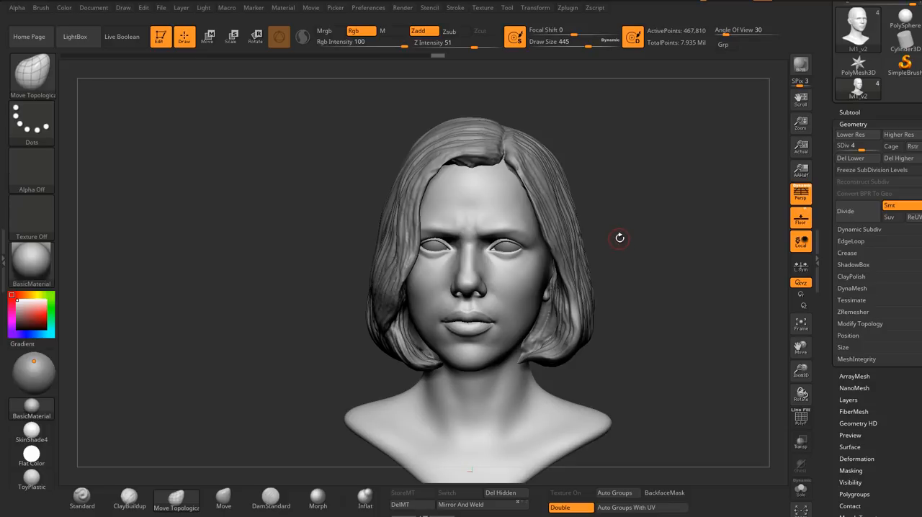
drag(620, 238, 622, 232)
mouse_move(515, 287)
right_down()
mouse_move(483, 294)
mouse_move(497, 273)
mouse_move(475, 264)
mouse_move(537, 281)
mouse_move(482, 273)
mouse_move(509, 237)
mouse_move(490, 238)
mouse_move(564, 234)
mouse_move(564, 244)
right_up()
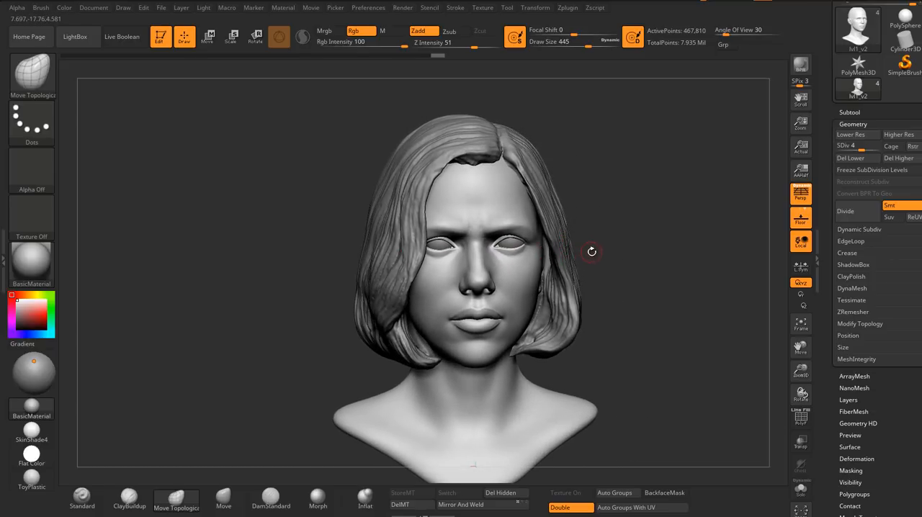
right_drag(596, 242, 595, 250)
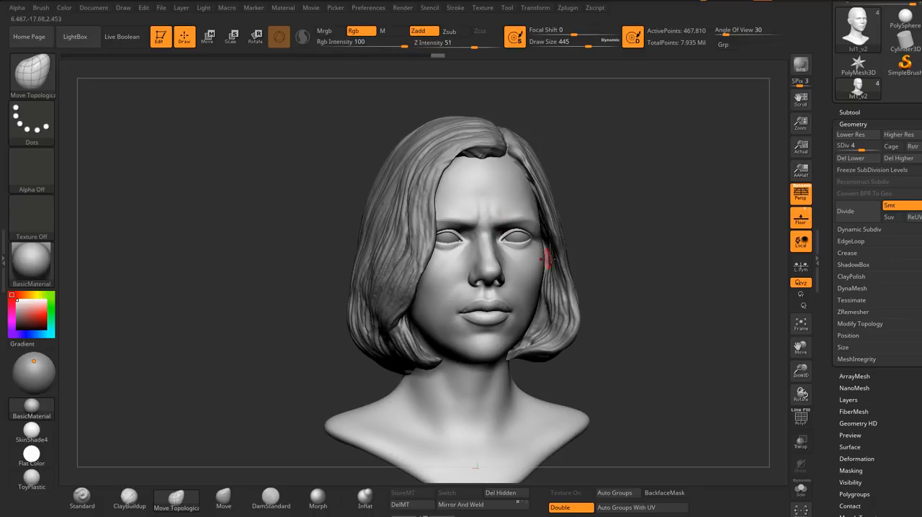
mouse_move(547, 258)
right_down()
mouse_move(527, 262)
mouse_move(523, 184)
right_up()
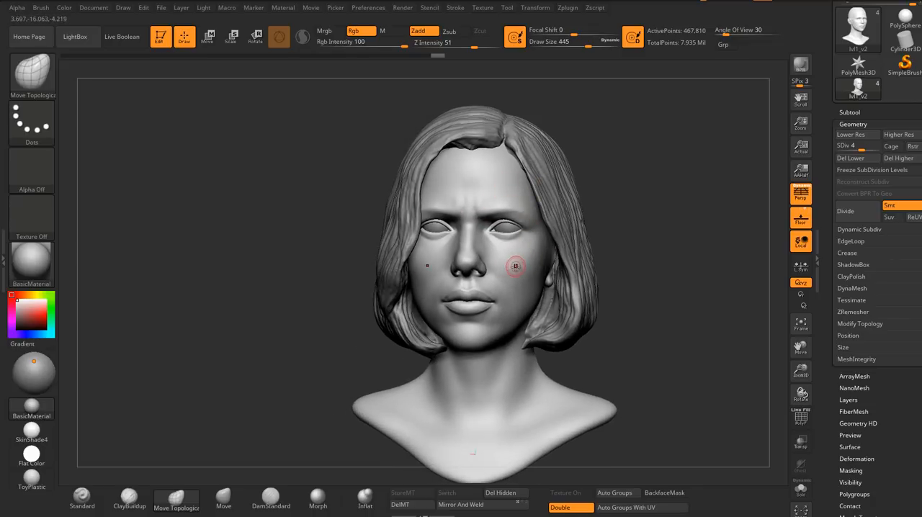
right_drag(517, 263, 524, 270)
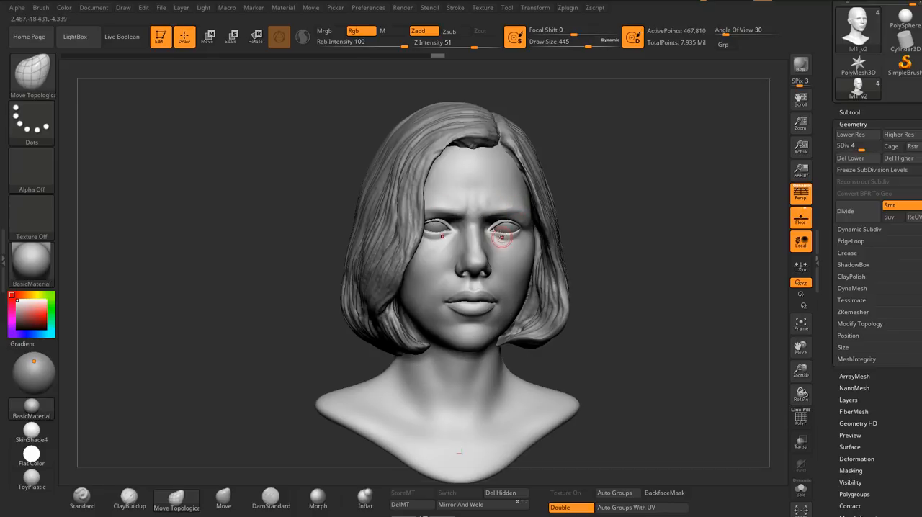
mouse_move(509, 267)
right_down()
mouse_move(501, 263)
mouse_move(522, 247)
right_up()
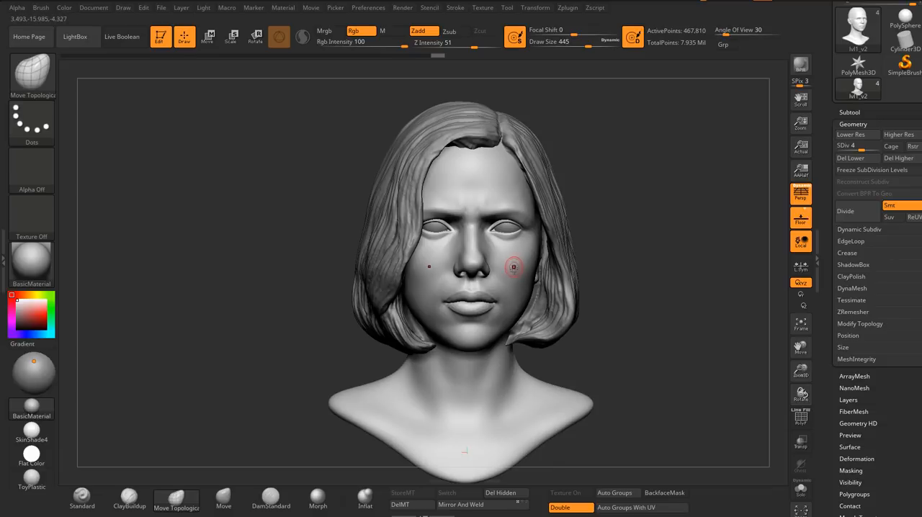
right_drag(514, 268, 531, 263)
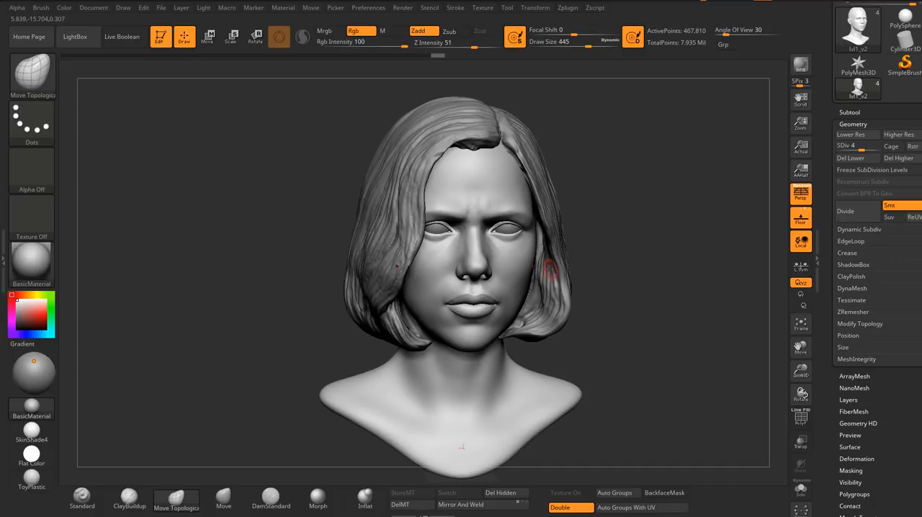
mouse_move(548, 268)
right_down()
mouse_move(548, 257)
mouse_move(553, 272)
mouse_move(530, 277)
mouse_move(561, 274)
mouse_move(537, 263)
mouse_move(606, 247)
right_up()
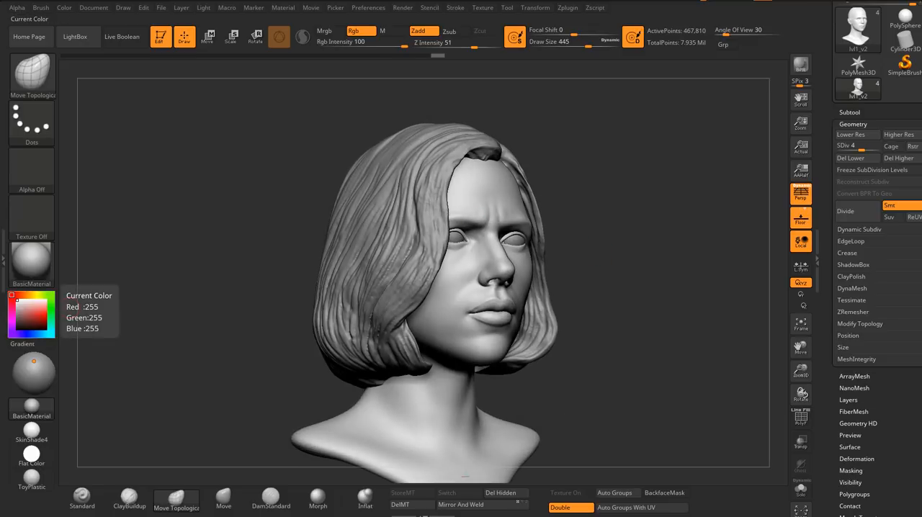
Step: Switch to the browser and read the introduction and required assets and software in the "Killer workflow using XYZ and Zwrap" article
key(alt+Tab)
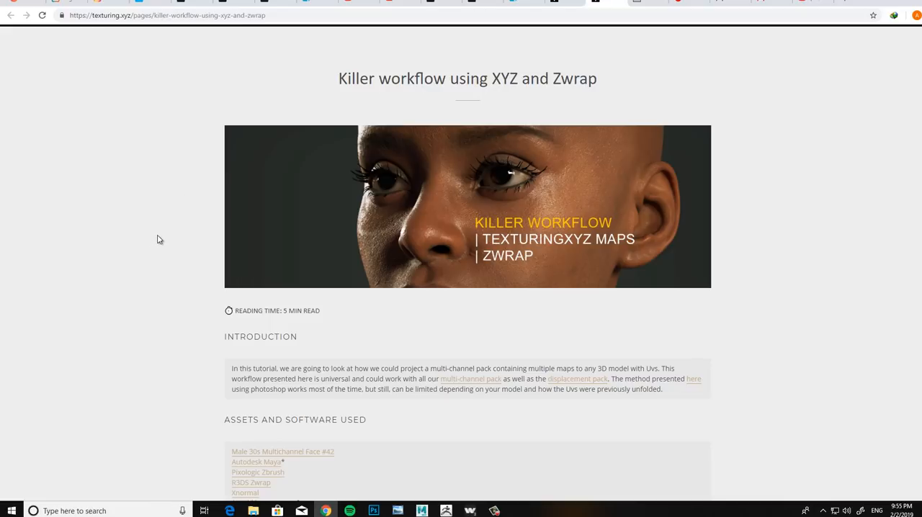
scroll(162, 238, down, 1)
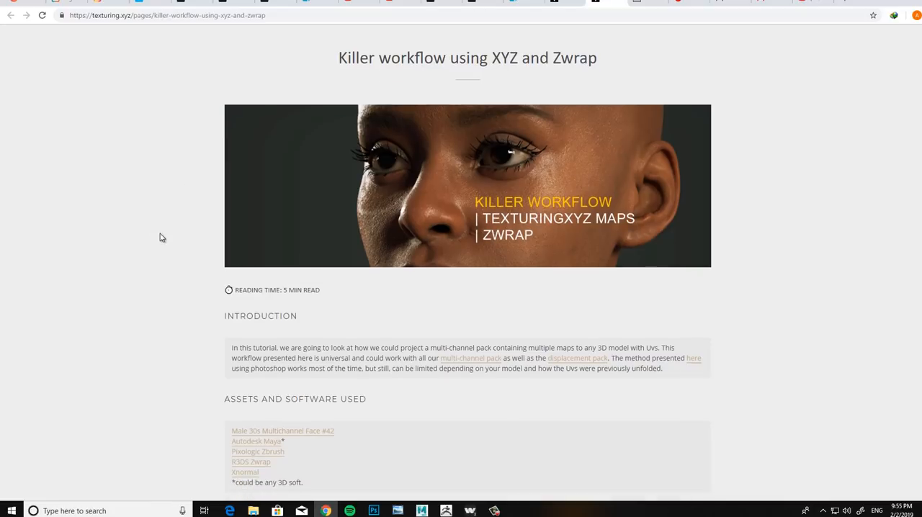
scroll(162, 237, down, 2)
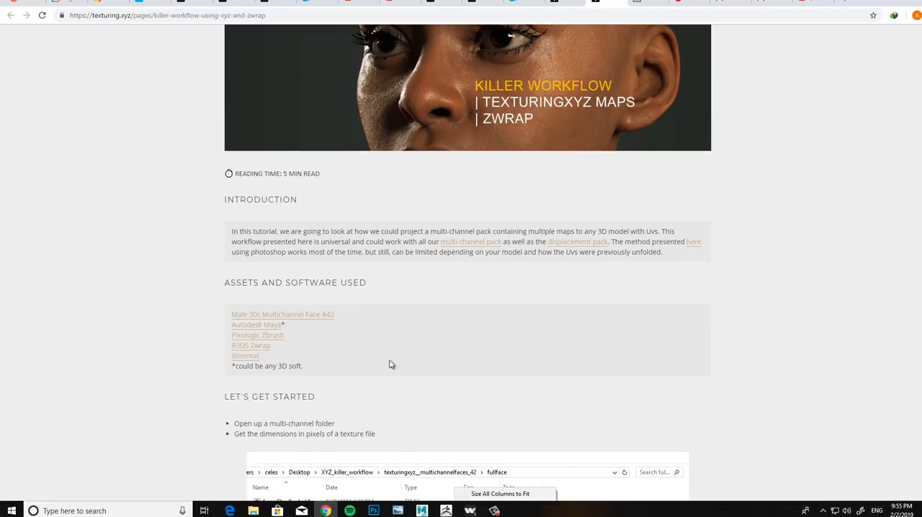
scroll(173, 238, down, 3)
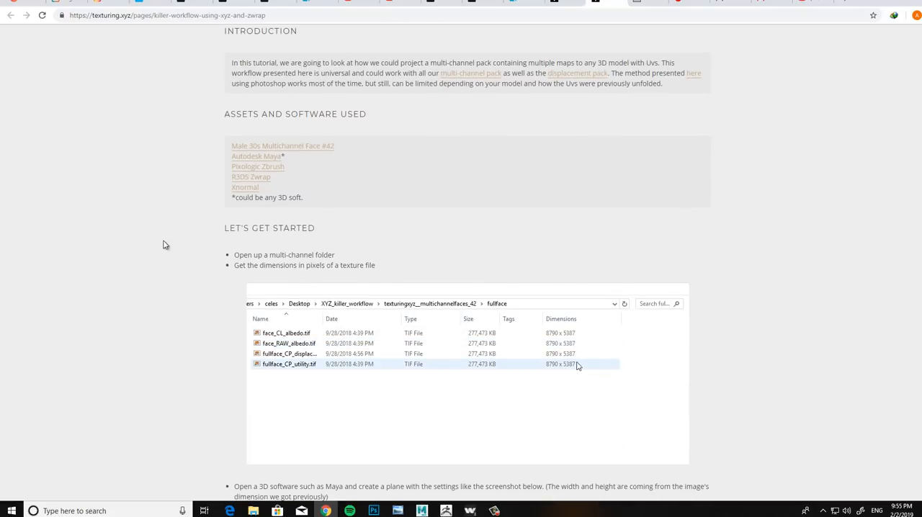
scroll(160, 245, up, 2)
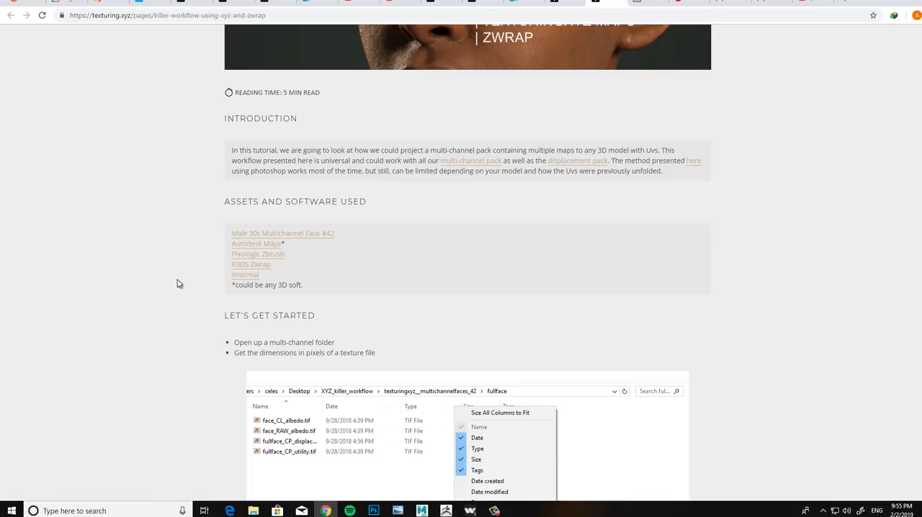
scroll(173, 277, up, 2)
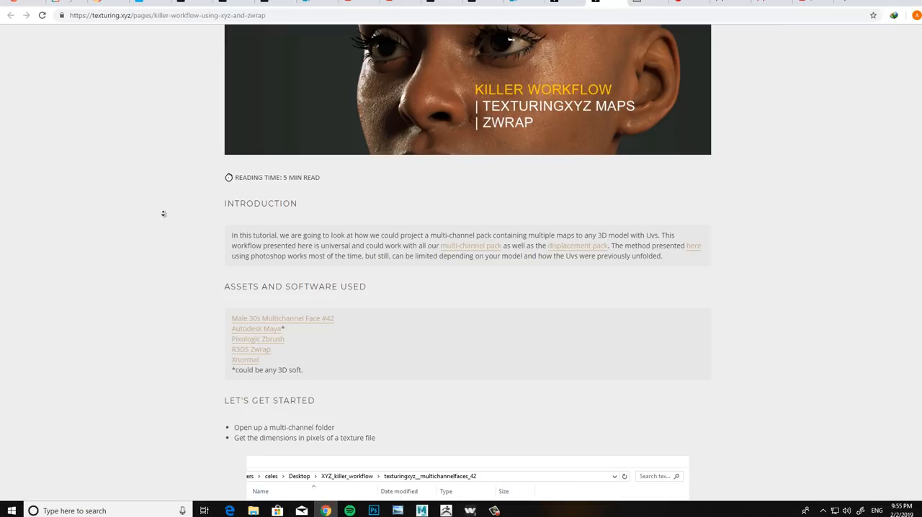
Step: Read the article's instructions on creating the plane, importing the albedo texture, fitting the plane to the face and wrapping it with ZWrap
scroll(160, 224, down, 7)
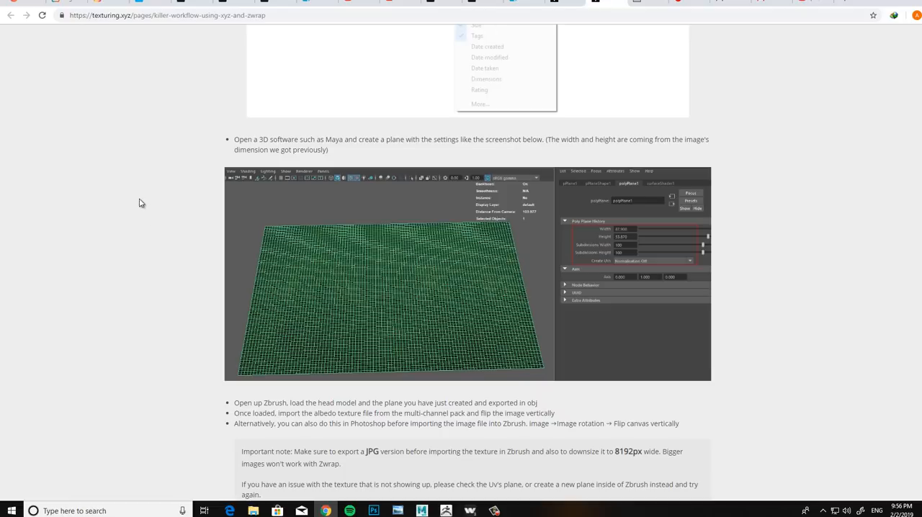
middle_drag(145, 193, 147, 229)
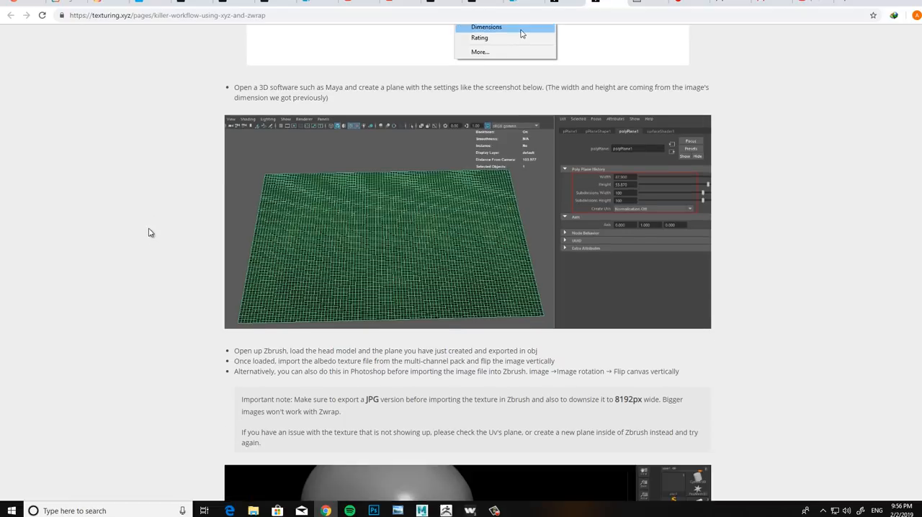
middle_click(139, 196)
middle_drag(140, 196, 131, 245)
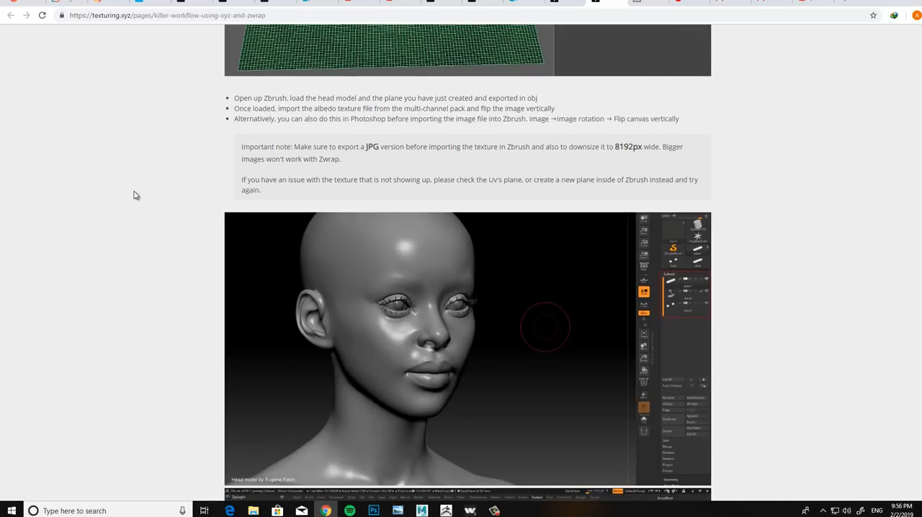
middle_drag(133, 192, 130, 227)
scroll(131, 235, down, 3)
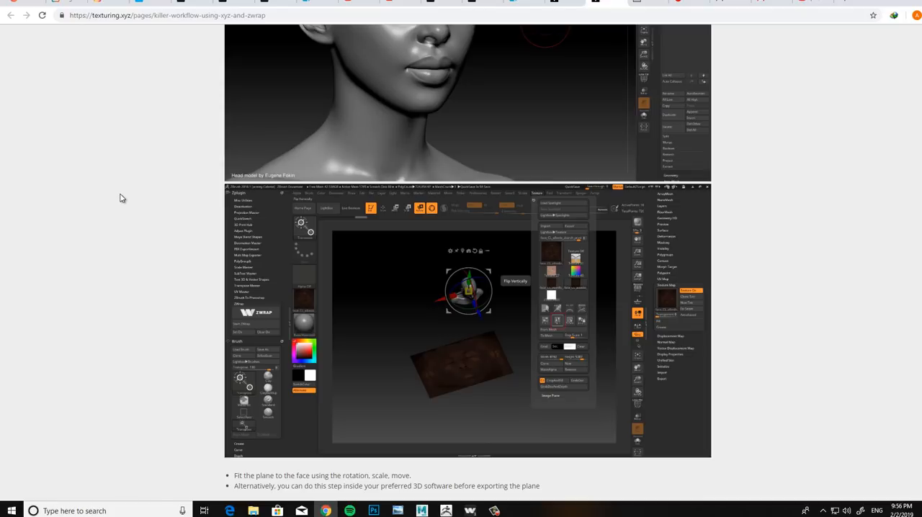
scroll(124, 195, up, 4)
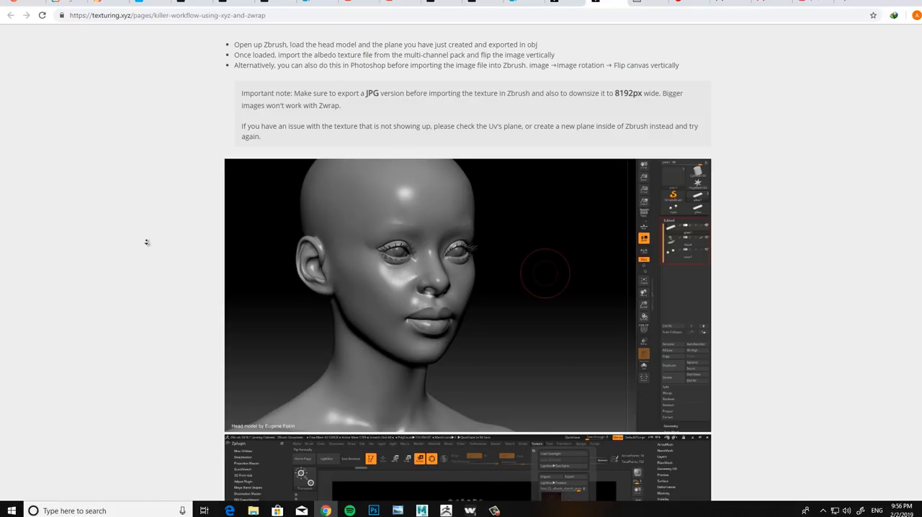
scroll(140, 217, down, 7)
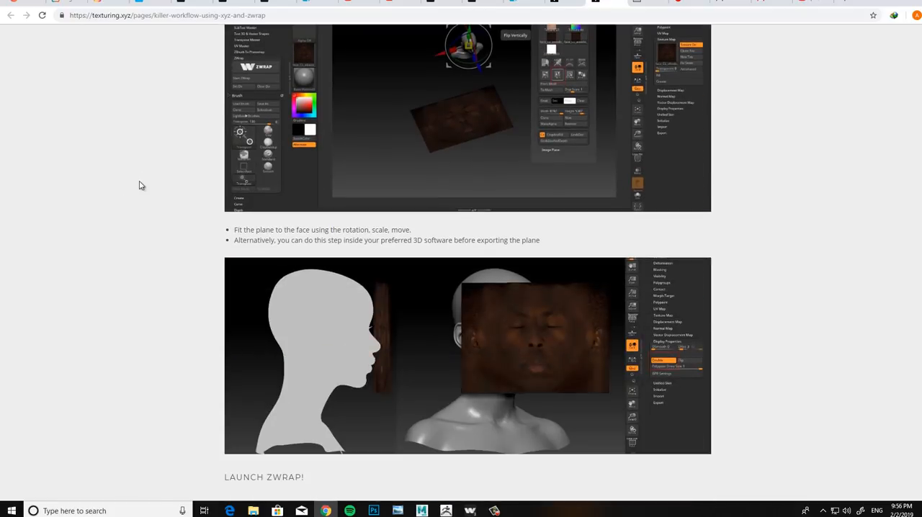
scroll(140, 185, down, 1)
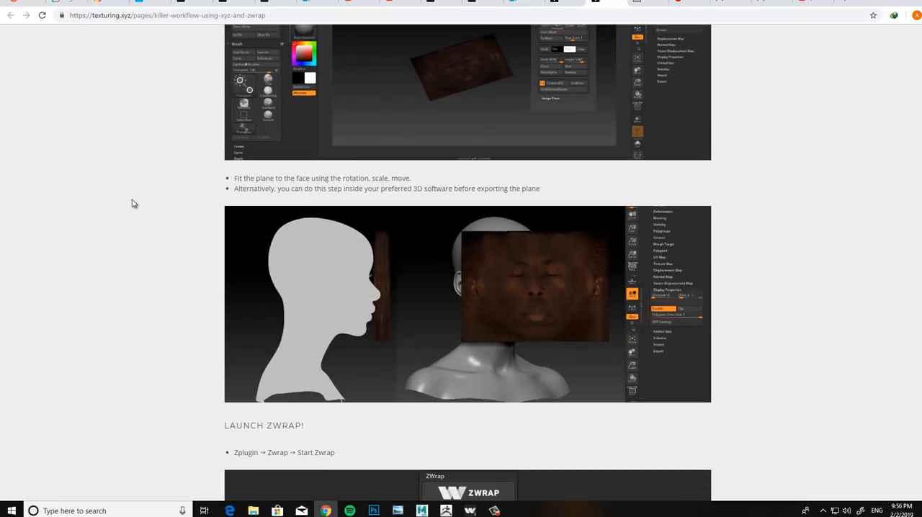
scroll(134, 216, down, 5)
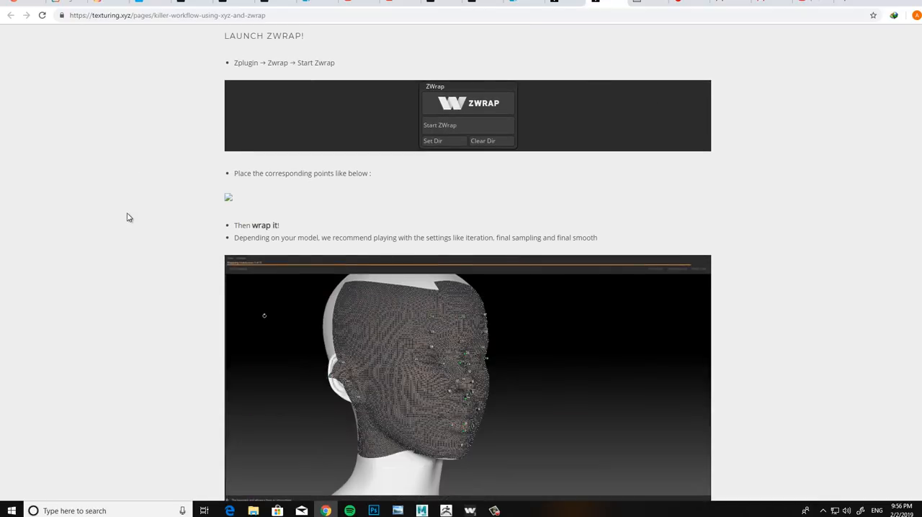
scroll(124, 245, down, 2)
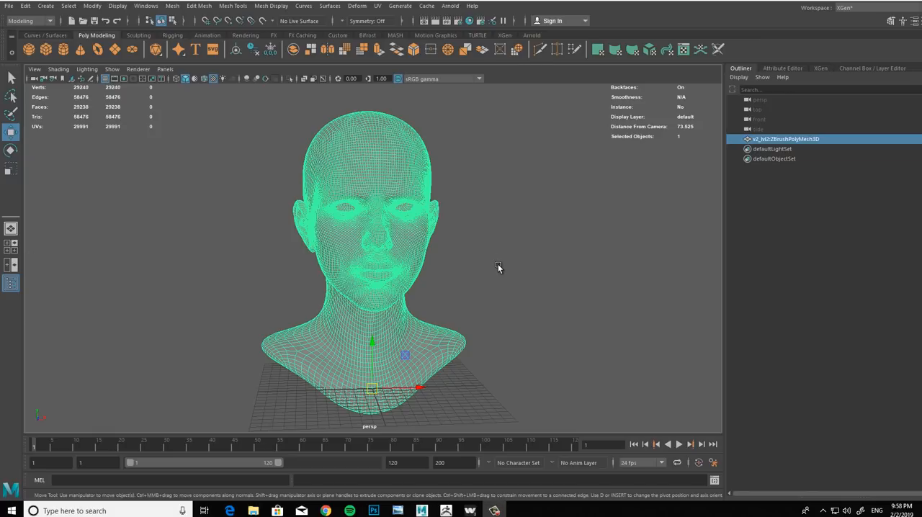
Step: Deselect the imported head mesh in Maya and inspect its face and profile from several angles
alt+drag(520, 270, 616, 269)
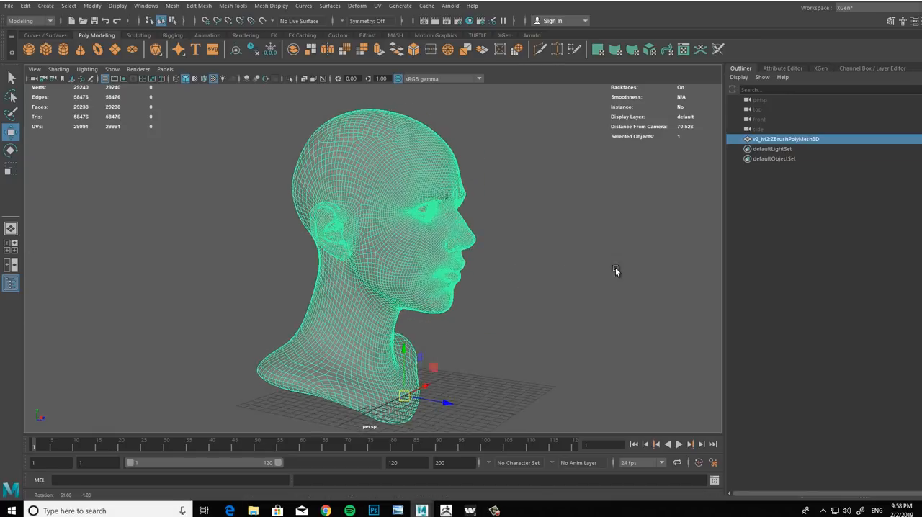
click(536, 291)
alt+right_drag(446, 254, 532, 346)
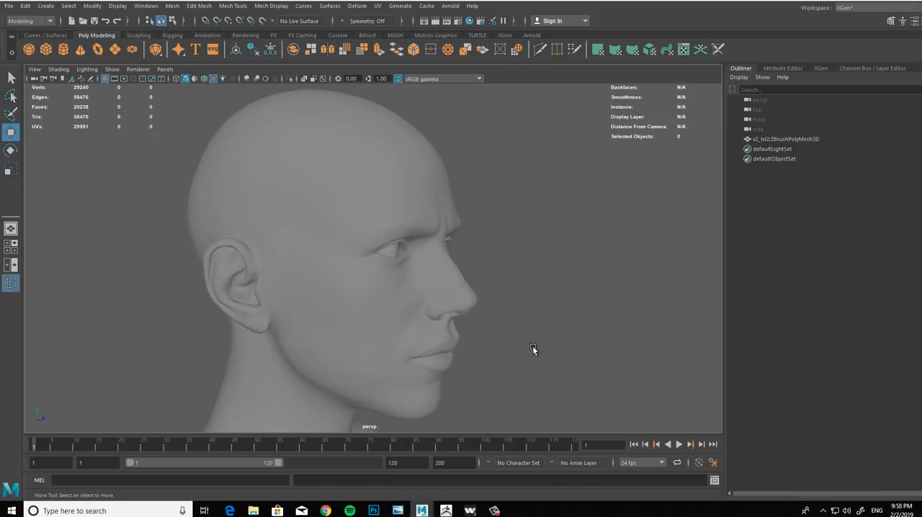
alt+drag(493, 304, 500, 178)
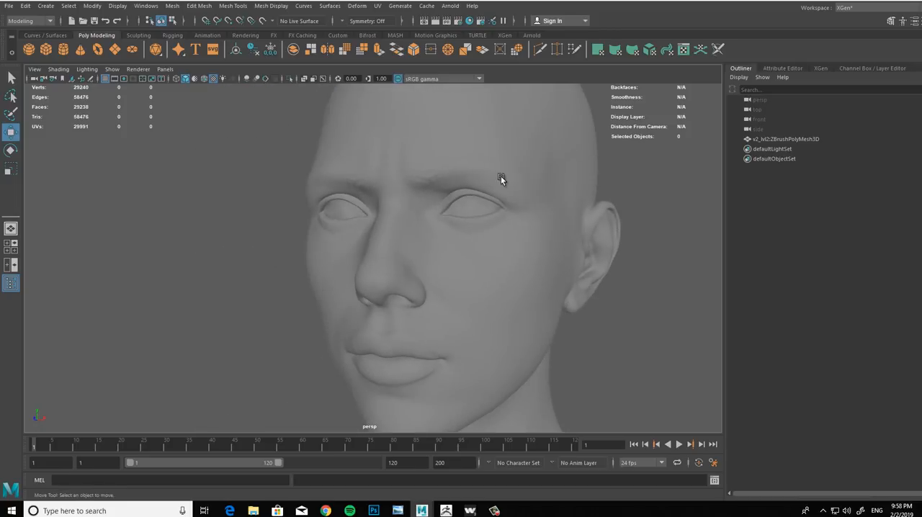
alt+right_drag(500, 178, 480, 165)
alt+drag(480, 165, 551, 258)
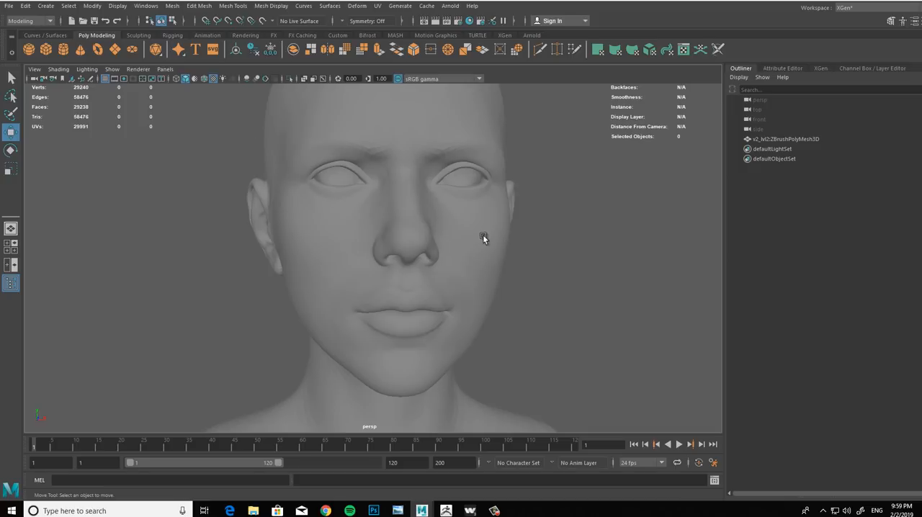
mouse_move(443, 242)
alt+mouse_down()
mouse_move(412, 258)
mouse_move(437, 253)
mouse_move(367, 259)
mouse_move(488, 253)
mouse_move(445, 255)
mouse_move(485, 293)
mouse_move(428, 255)
mouse_move(451, 245)
alt+mouse_up()
alt+right_drag(450, 245, 359, 245)
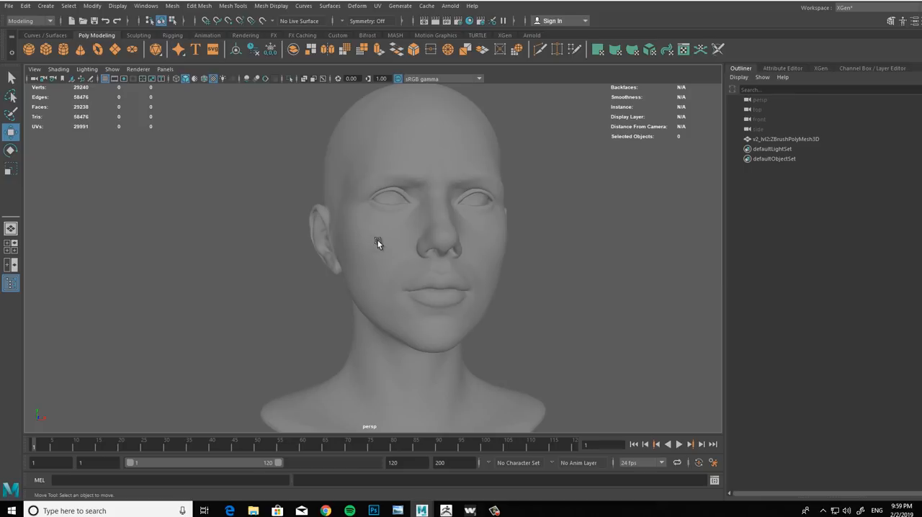
alt+middle_drag(458, 214, 413, 236)
alt+right_drag(414, 237, 461, 261)
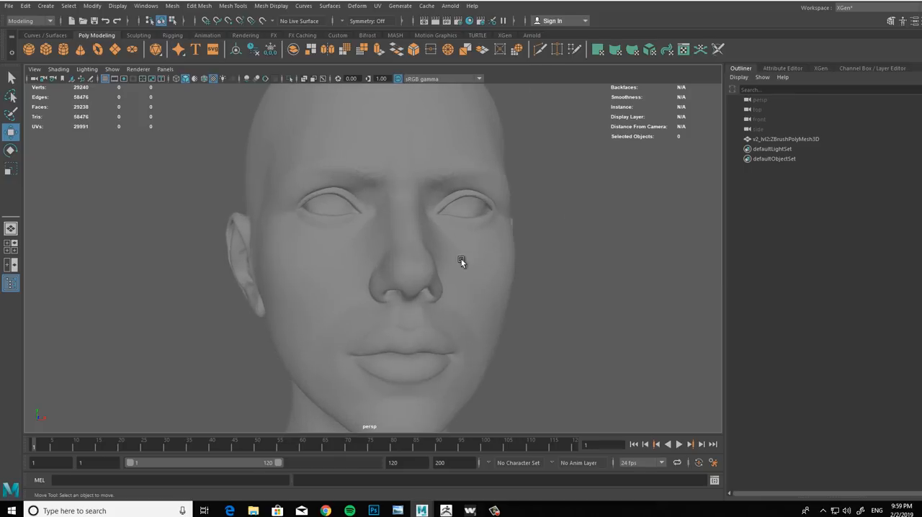
Step: Examine the bald head mesh's face from front and three-quarter views
mouse_move(461, 260)
alt+mouse_down()
mouse_move(422, 257)
mouse_move(453, 248)
mouse_move(462, 264)
mouse_move(447, 255)
mouse_move(476, 255)
alt+mouse_up()
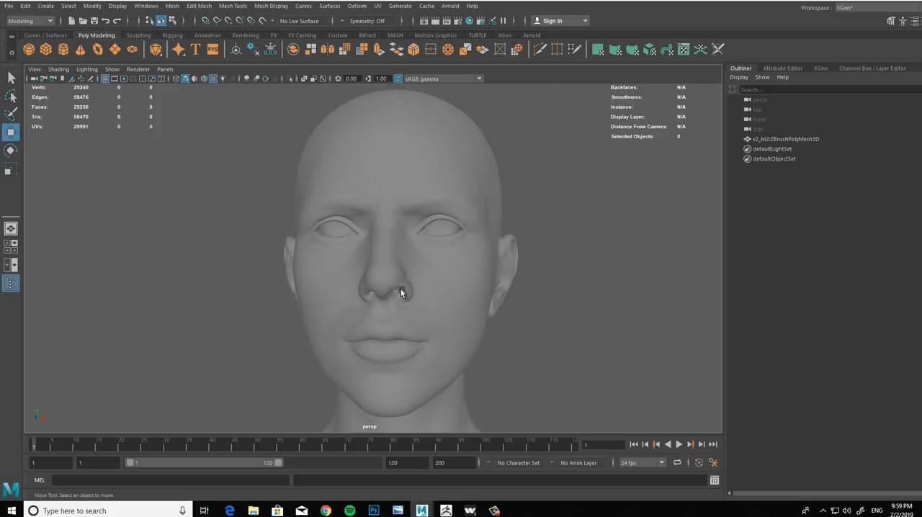
alt+right_drag(460, 266, 413, 228)
alt+drag(412, 229, 446, 267)
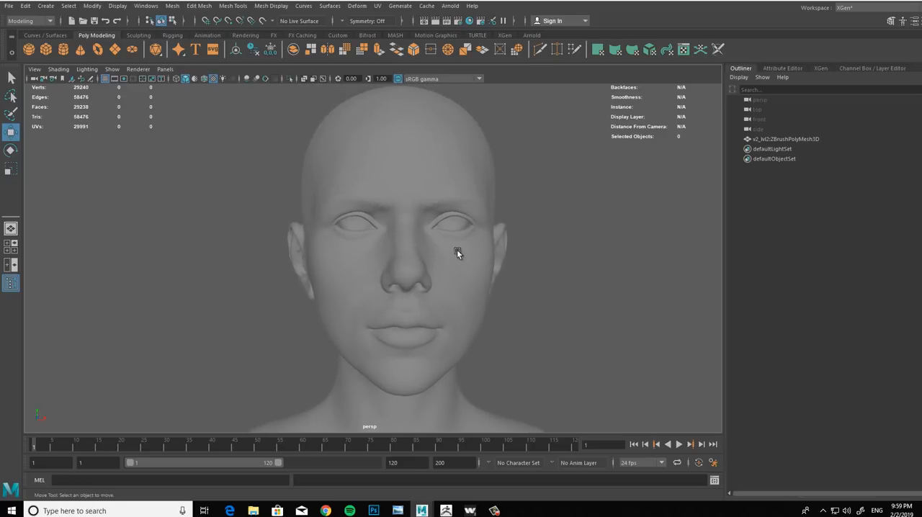
alt+drag(379, 244, 397, 234)
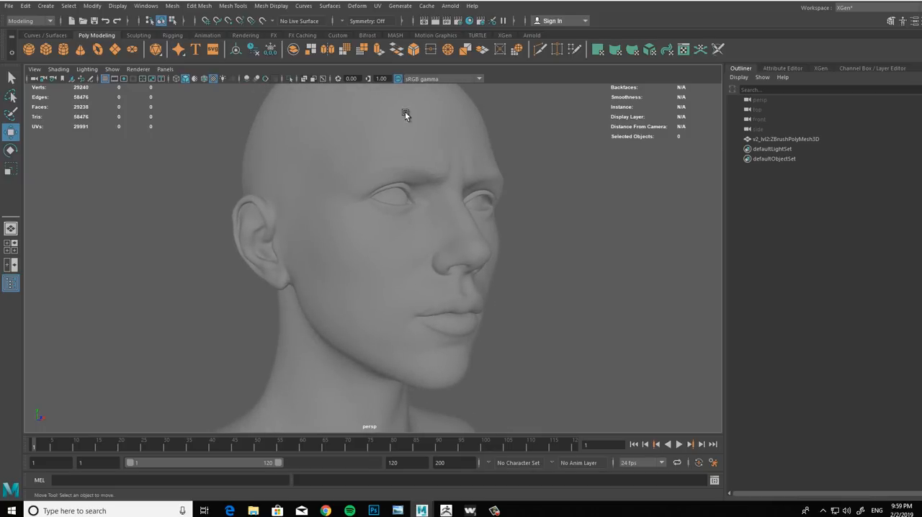
alt+right_drag(580, 199, 487, 254)
alt+drag(487, 254, 484, 264)
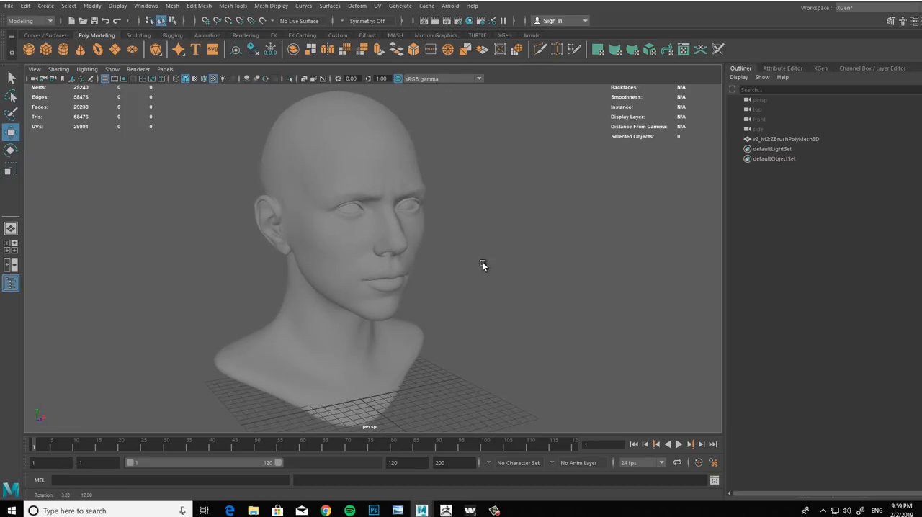
Step: Create a polygon plane at the grid's centre, scale it uniformly to about 18.9, and rotate it about 85 degrees around X
shift+right_drag(484, 350, 446, 293)
alt+drag(449, 358, 523, 286)
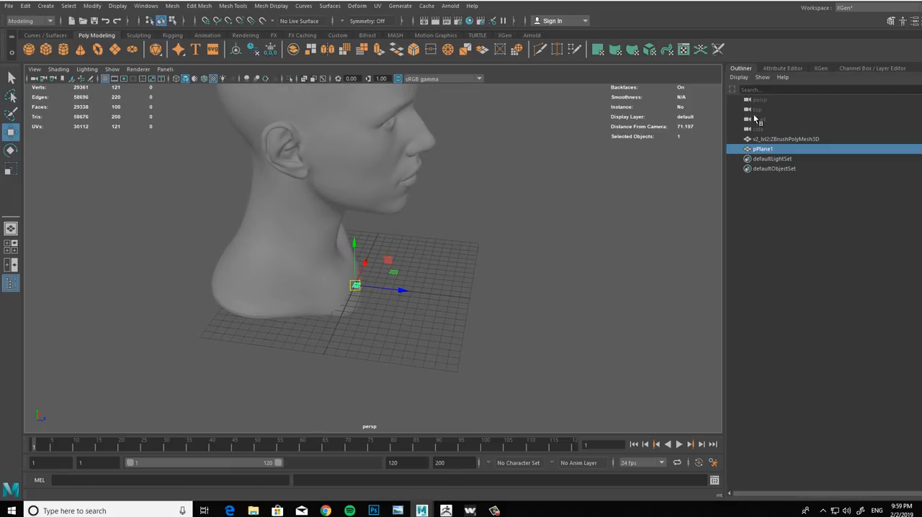
key(r)
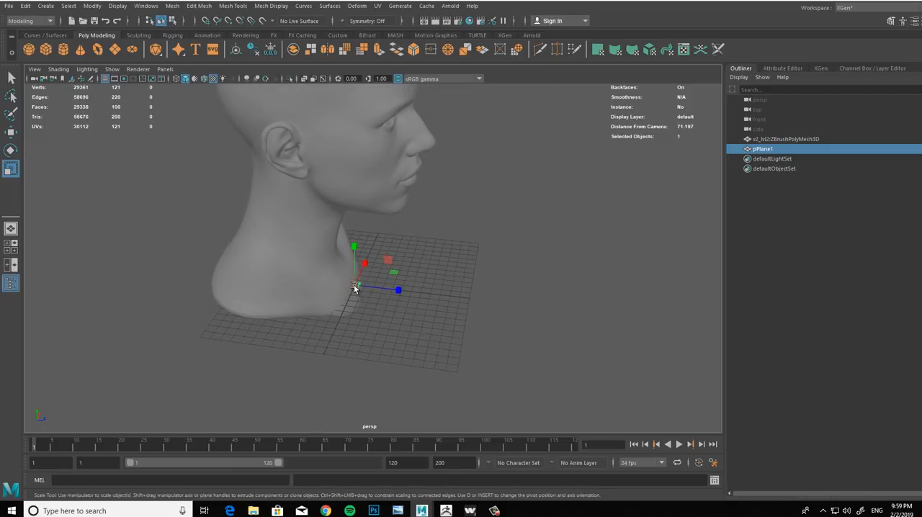
drag(355, 285, 408, 314)
key(e)
drag(364, 195, 446, 234)
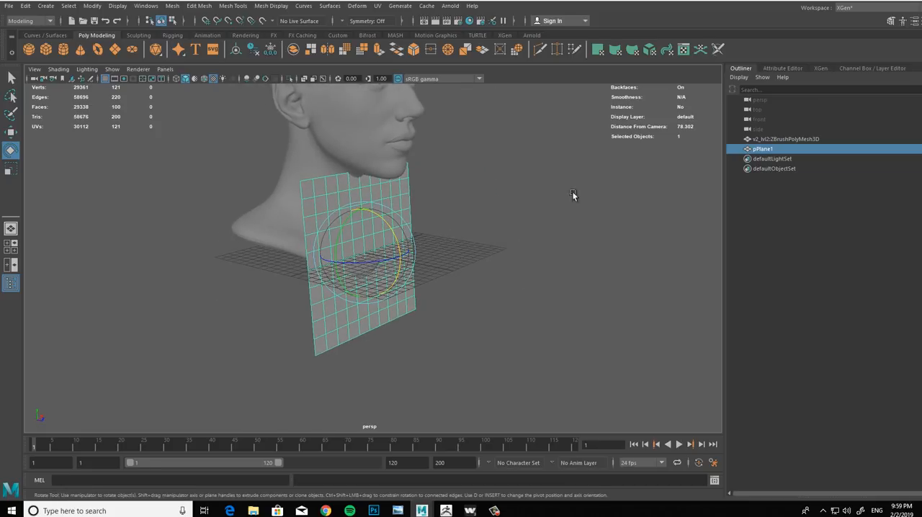
Step: Set the plane's Rotate X to 90
click(846, 70)
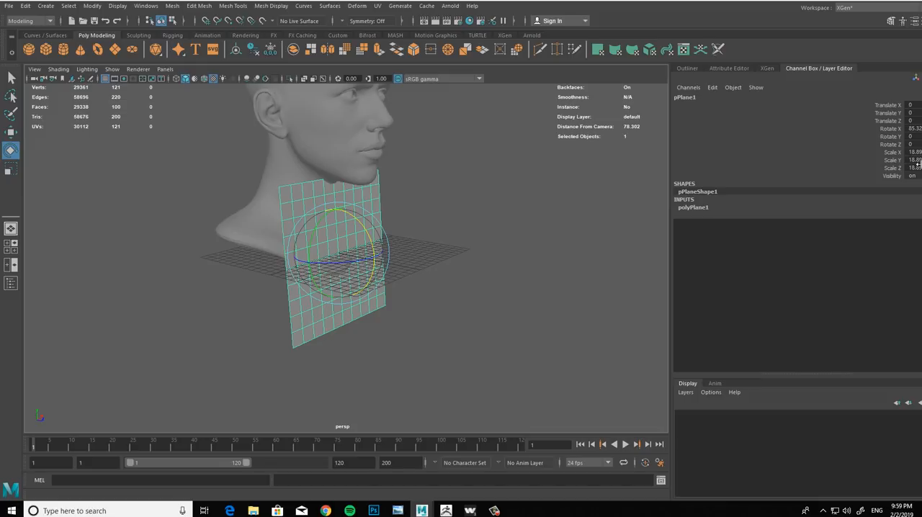
click(912, 129)
text(90)
key(Return)
Step: Move the plane in front of the face, to about 15.34 in Y and 12.47 in Z
alt+drag(473, 154, 555, 265)
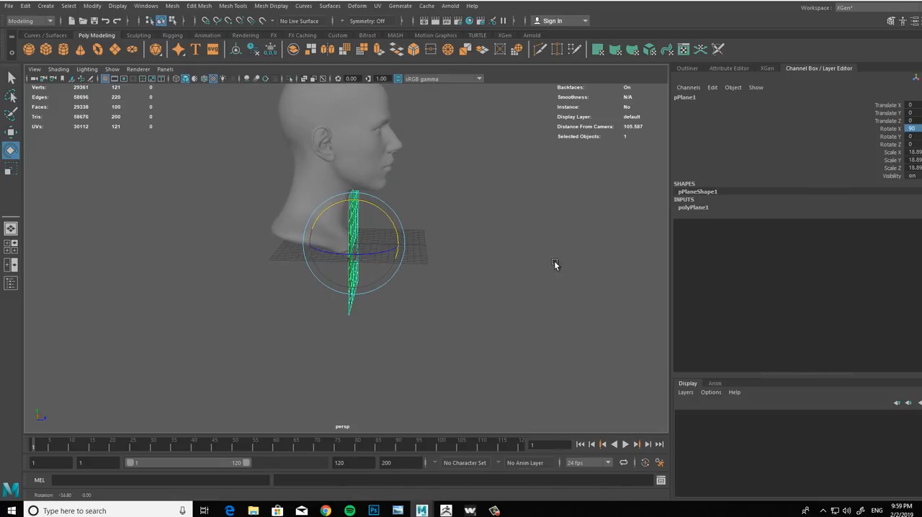
key(w)
drag(400, 247, 435, 103)
alt+middle_drag(510, 165, 505, 232)
alt+right_drag(504, 232, 453, 204)
alt+drag(453, 204, 539, 241)
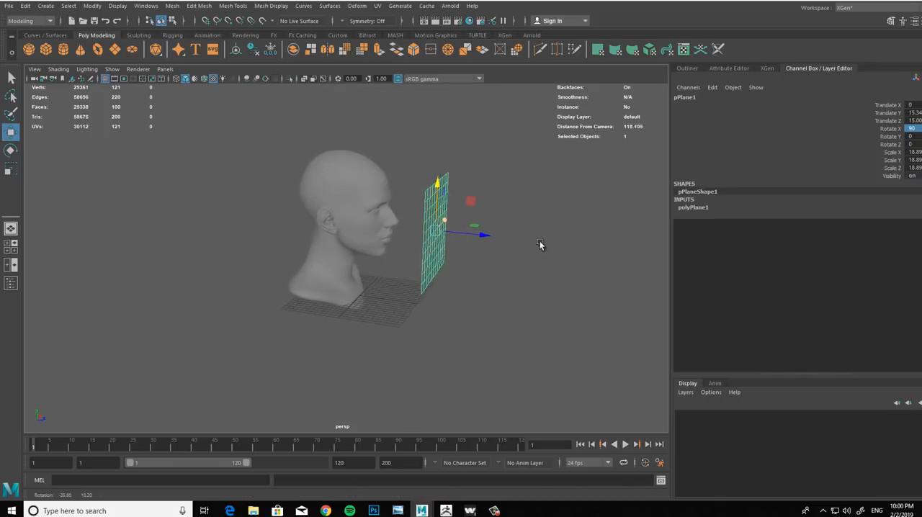
drag(483, 236, 462, 235)
alt+middle_drag(478, 296, 484, 262)
alt+right_drag(484, 261, 466, 300)
alt+drag(466, 301, 342, 203)
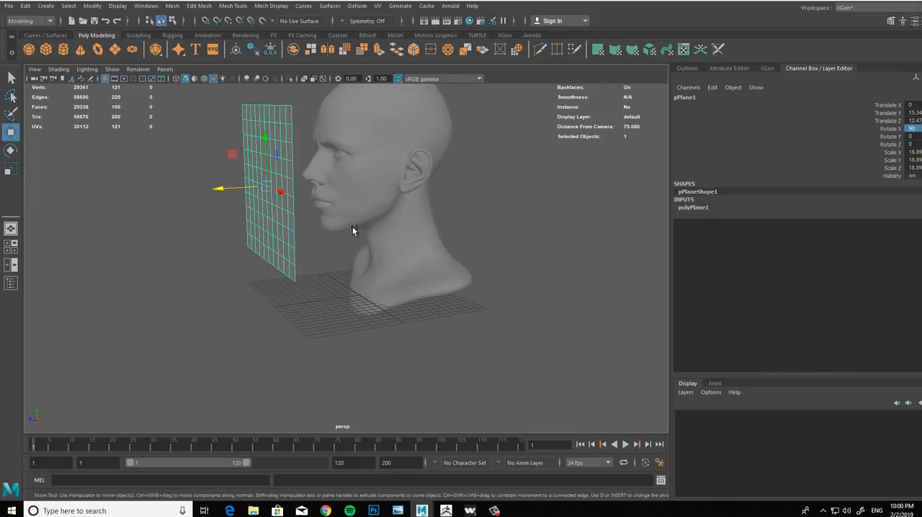
Step: Open the plane's polyPlane history attributes and check its placement in front of the head
alt+middle_drag(353, 228, 381, 300)
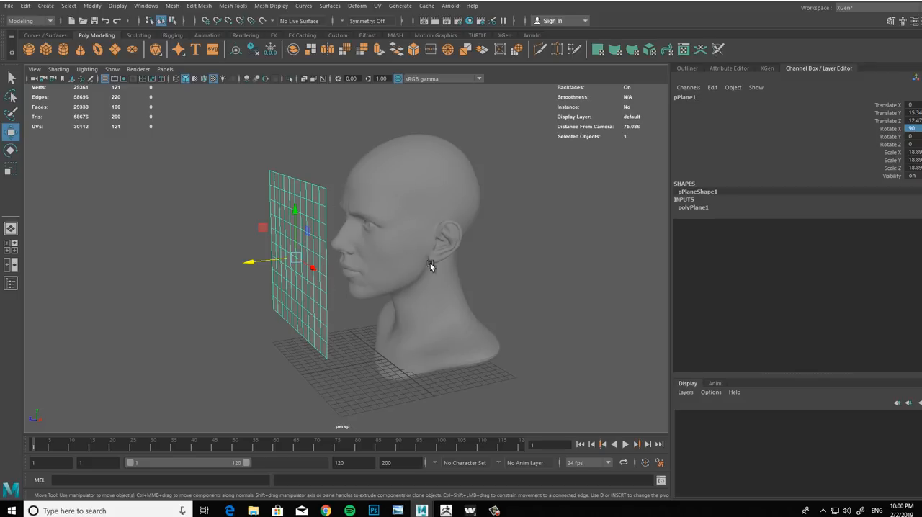
alt+drag(431, 264, 419, 165)
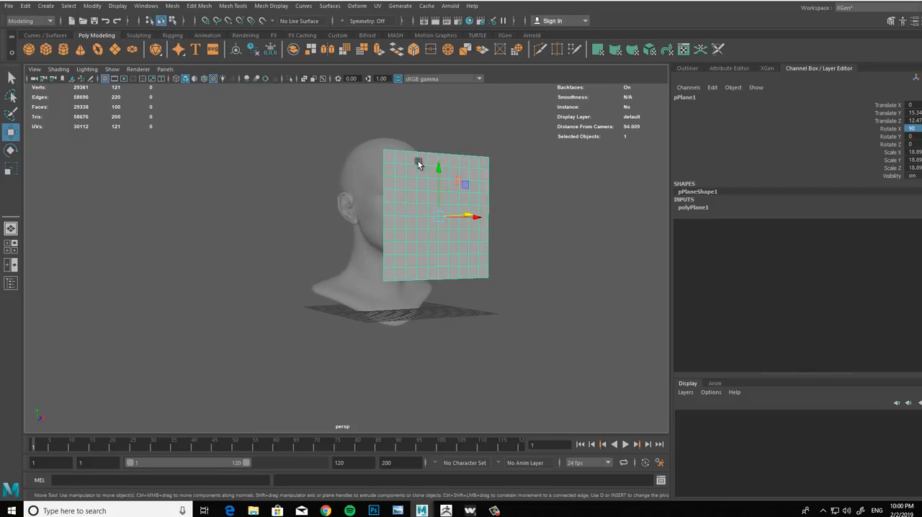
click(730, 68)
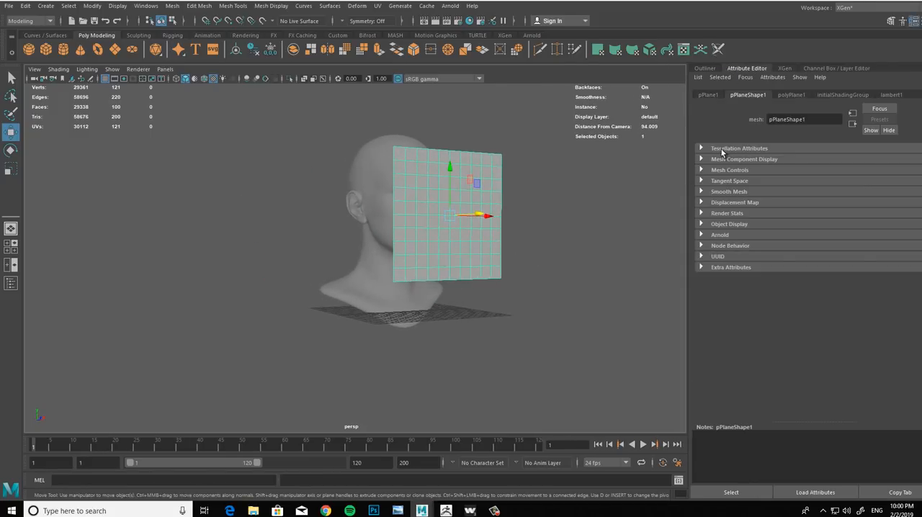
click(790, 96)
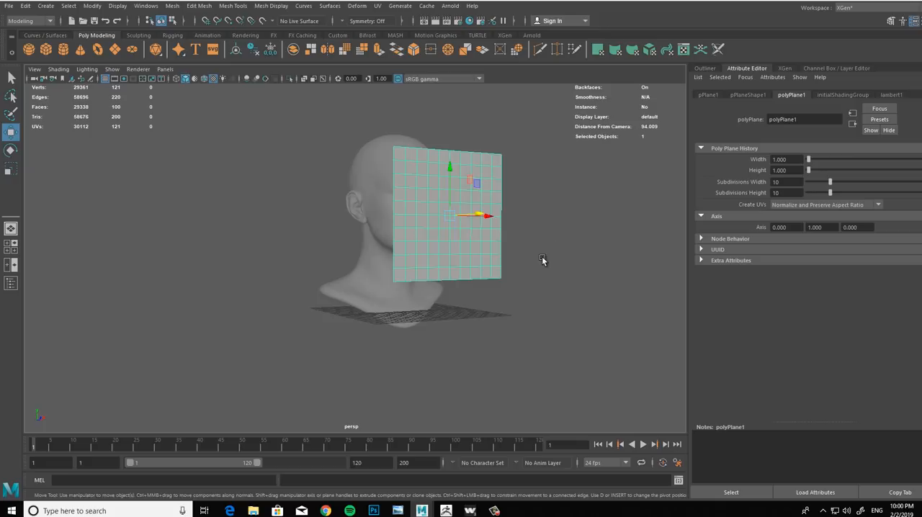
alt+drag(543, 260, 565, 274)
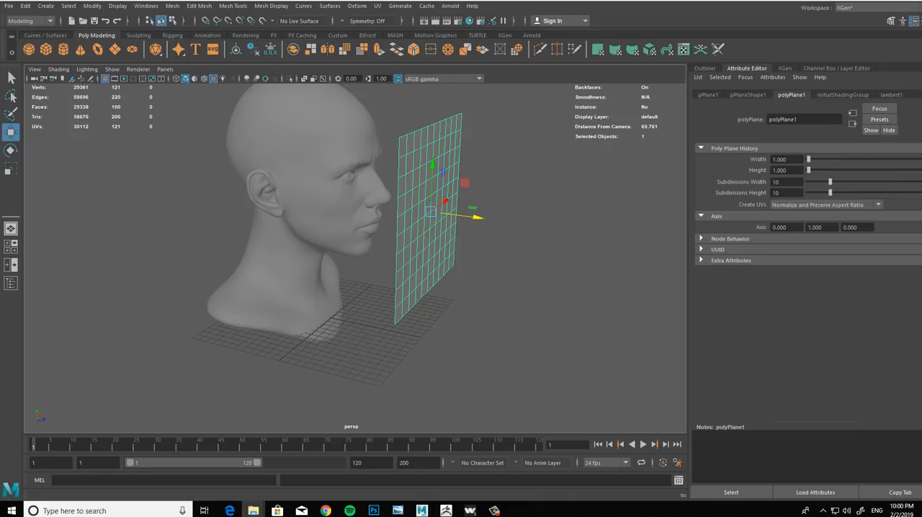
Step: Switch to File Explorer and open face_CL_albedo.tif from the fullface folder of texturingxyz__multichannelfaces_07
drag(0, 114, 341, 113)
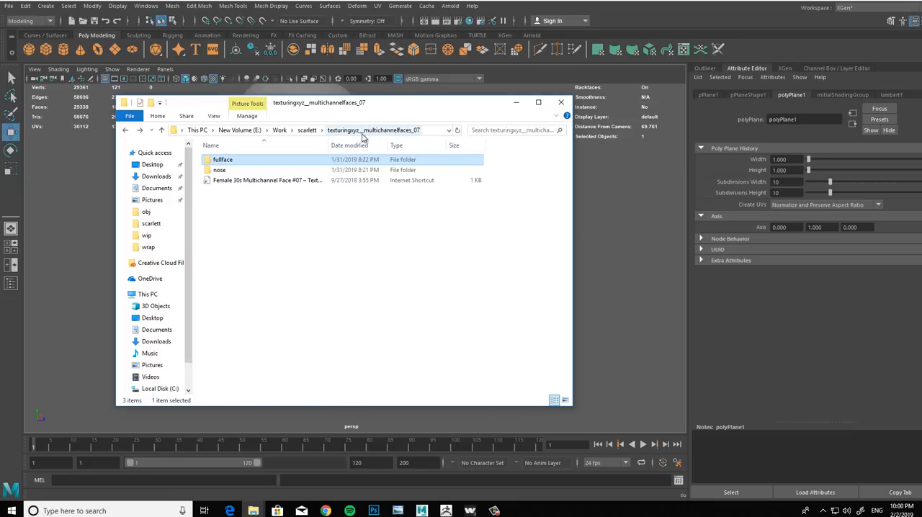
double_click(250, 161)
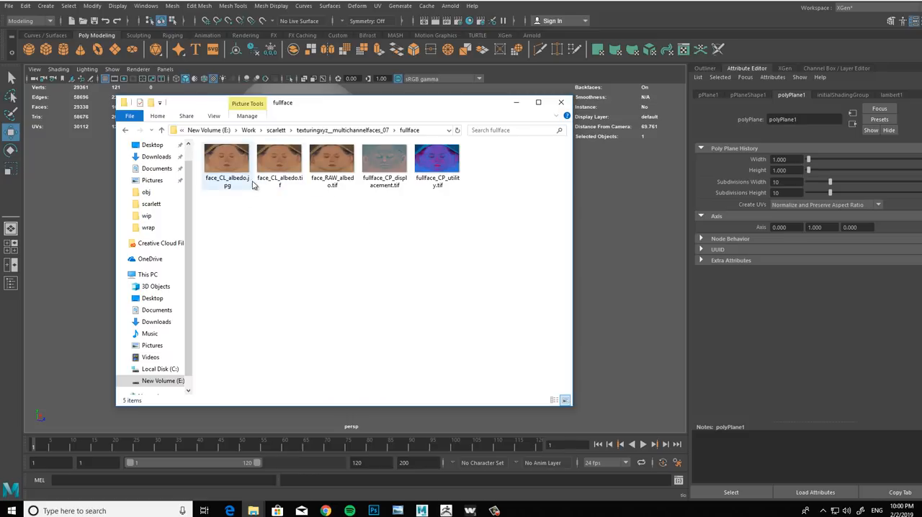
click(279, 168)
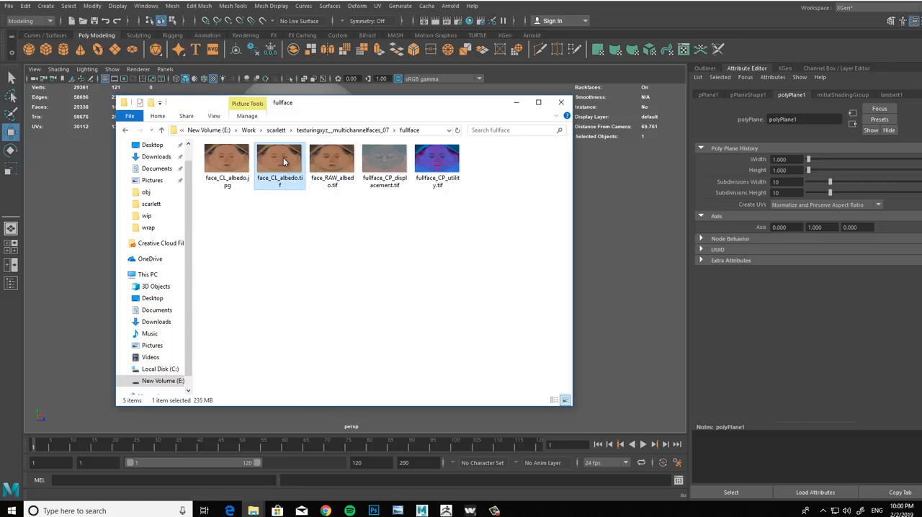
double_click(284, 162)
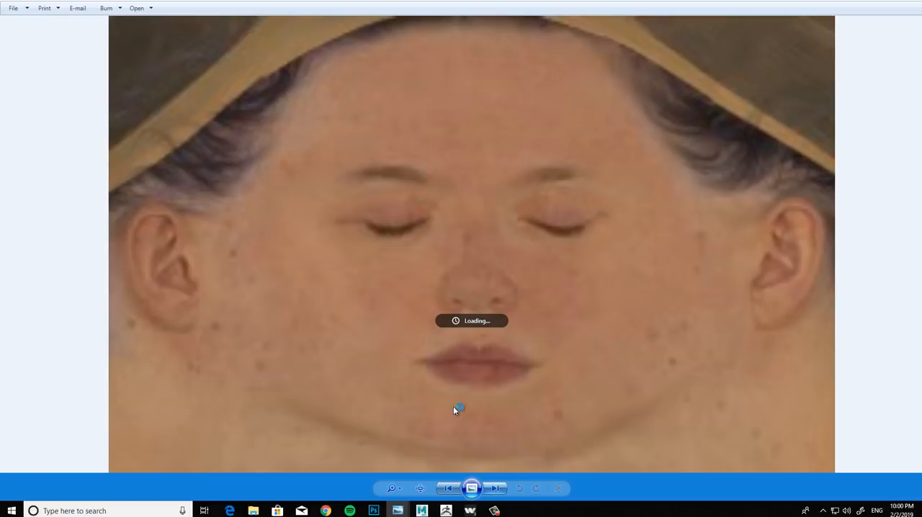
Step: Compare the albedo, displacement and utility face maps in the image viewer, then close it
click(495, 488)
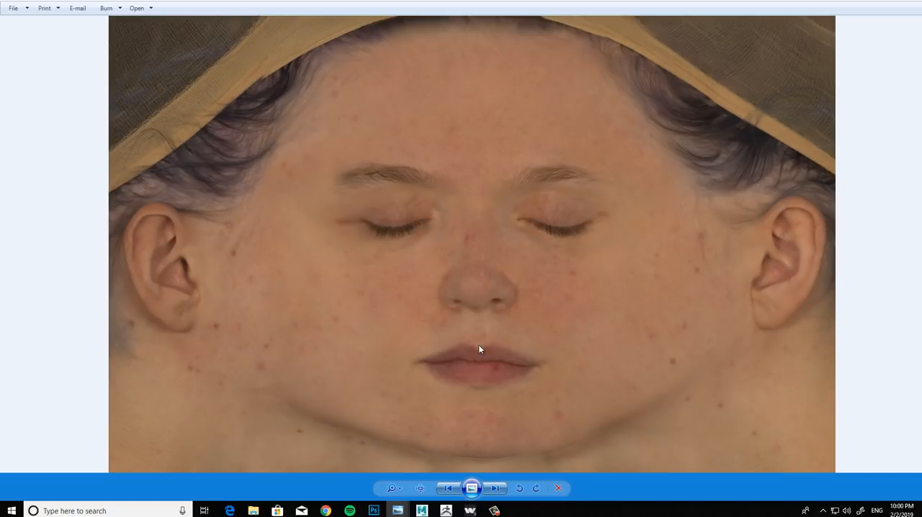
click(447, 489)
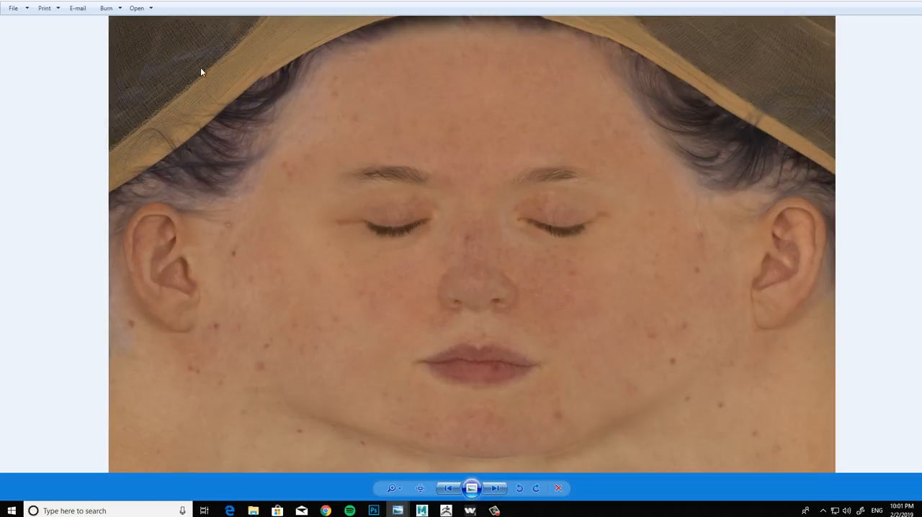
click(504, 489)
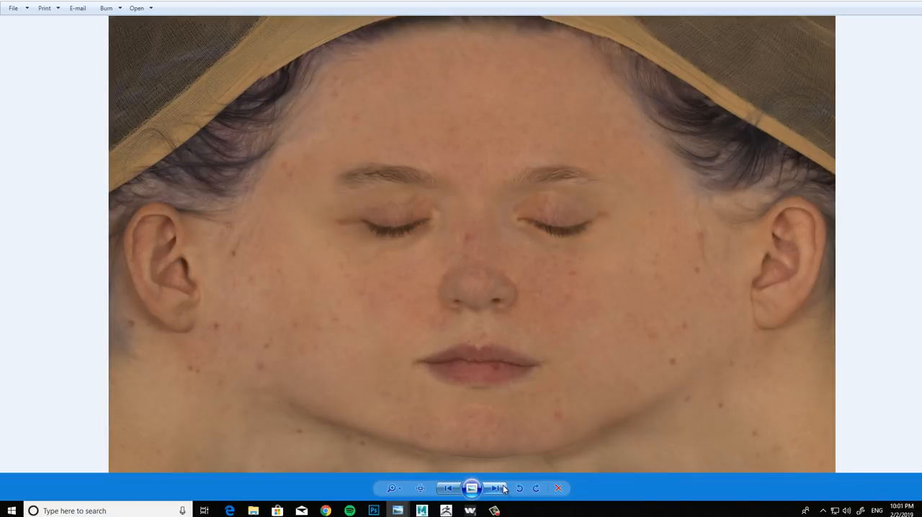
click(503, 490)
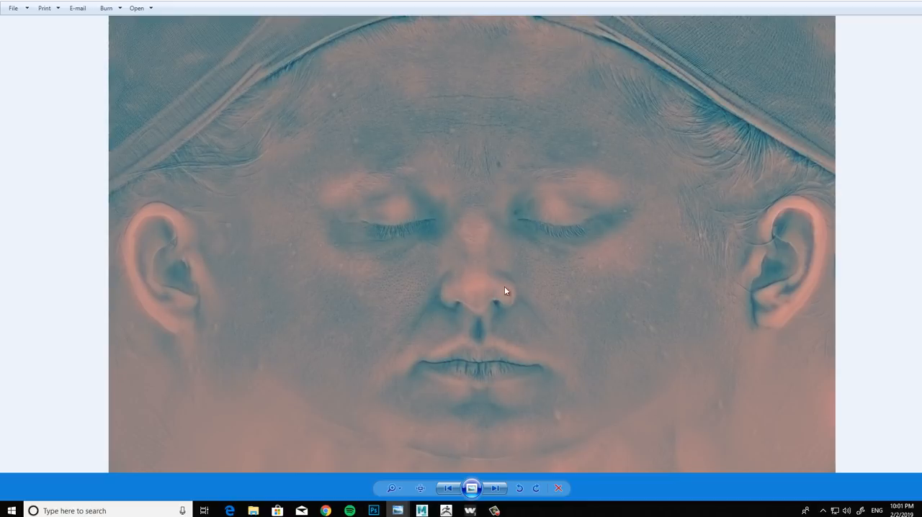
click(495, 489)
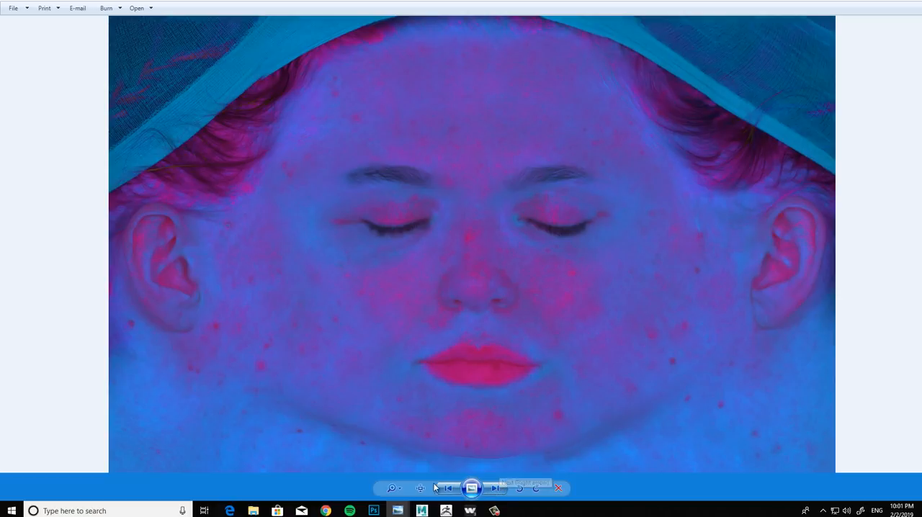
click(495, 489)
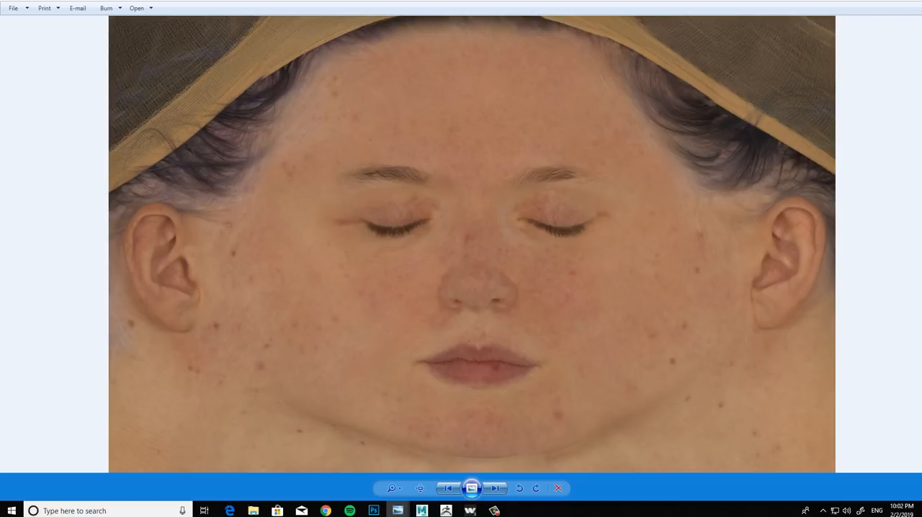
click(901, 10)
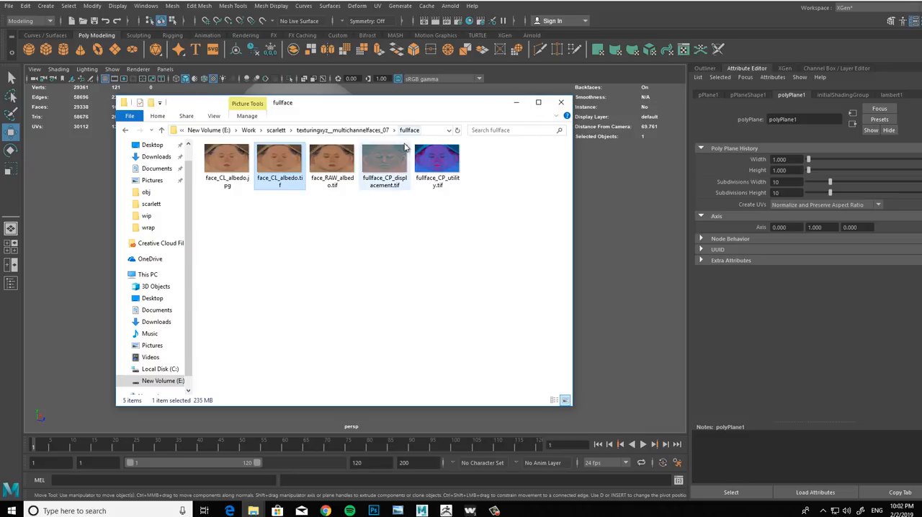
Step: Switch the fullface folder to the Details layout
click(213, 116)
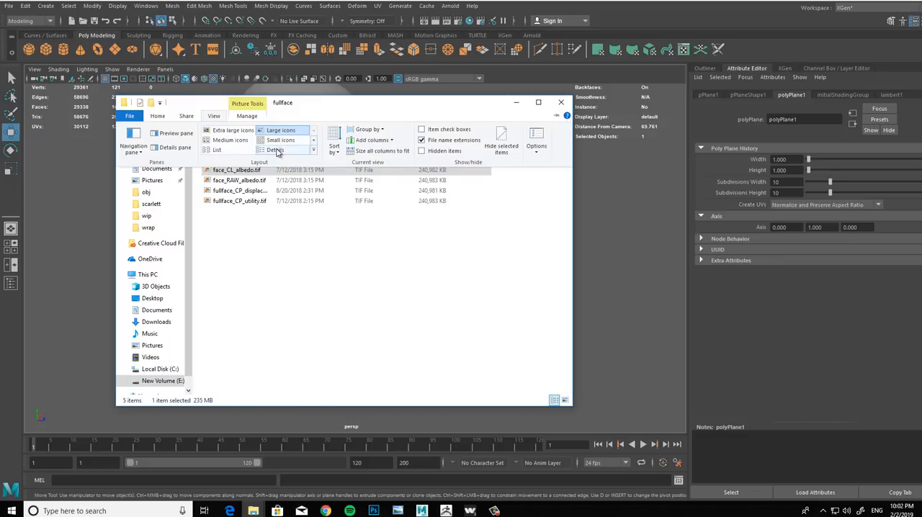
click(277, 151)
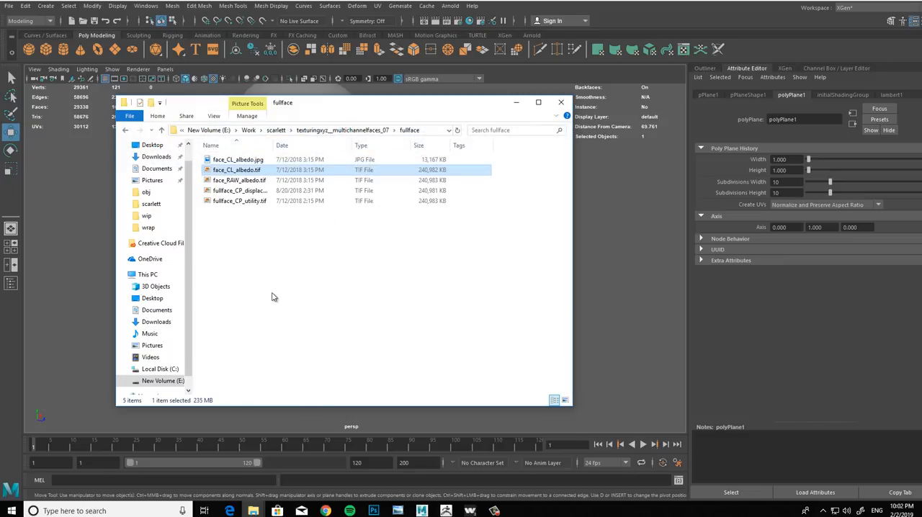
right_click(281, 225)
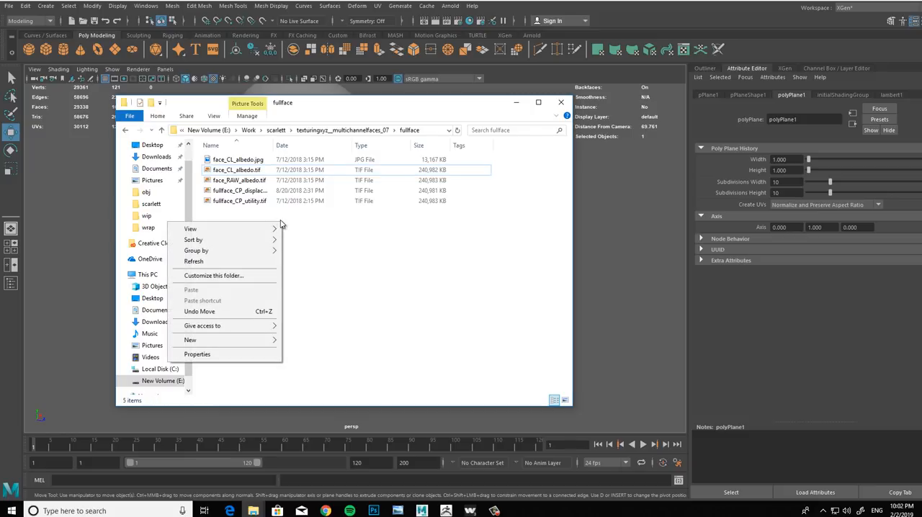
mouse_move(274, 230)
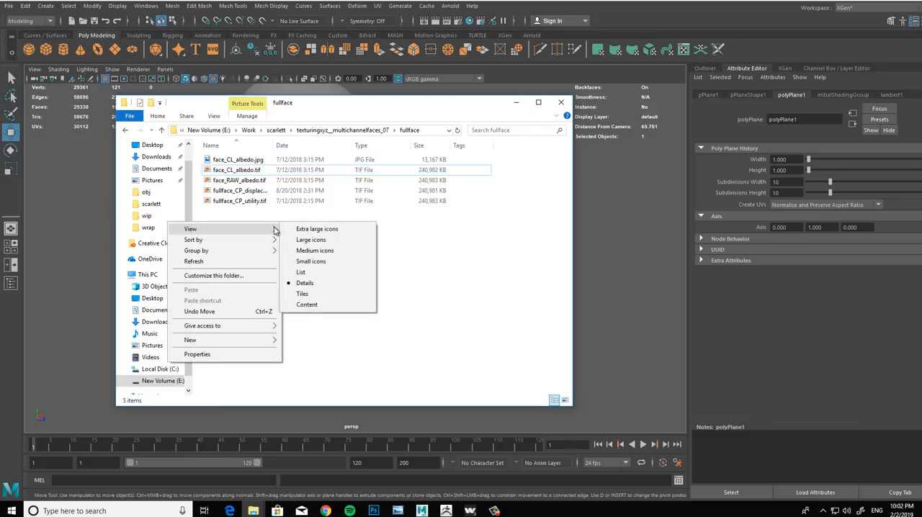
click(285, 160)
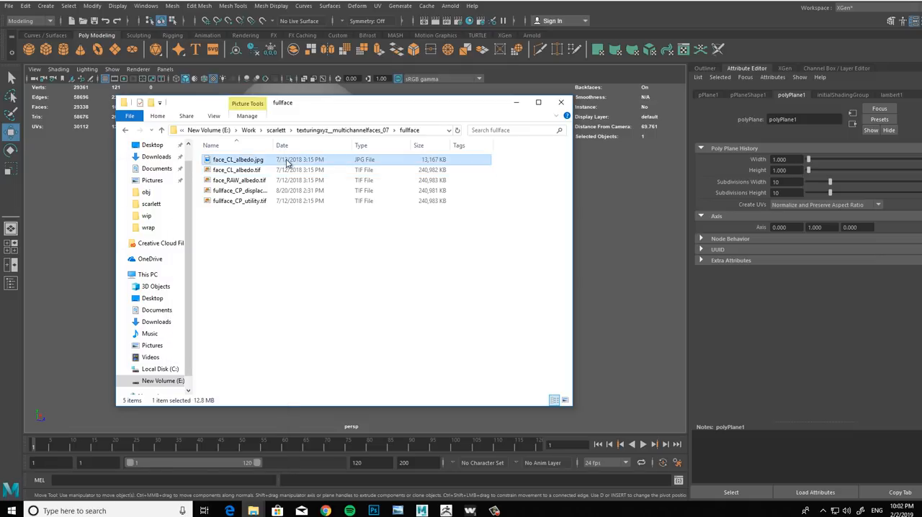
right_click(286, 161)
click(350, 234)
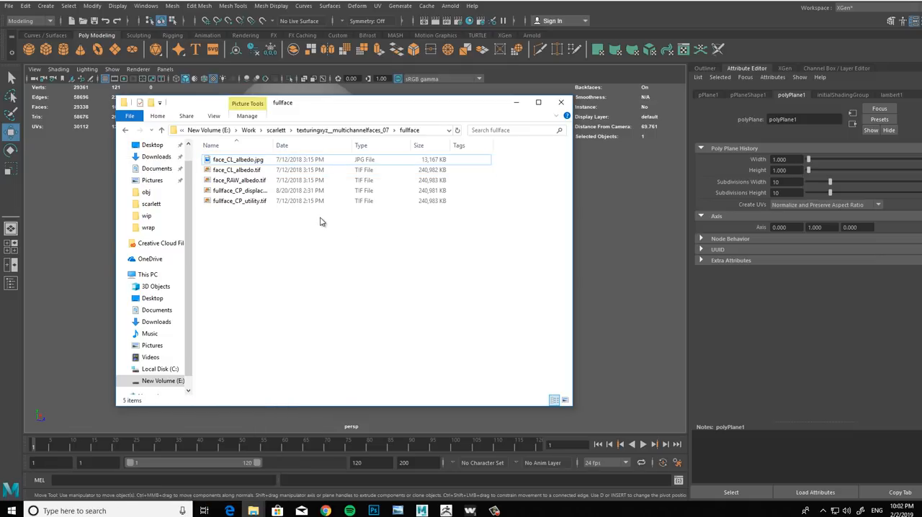
right_click(319, 221)
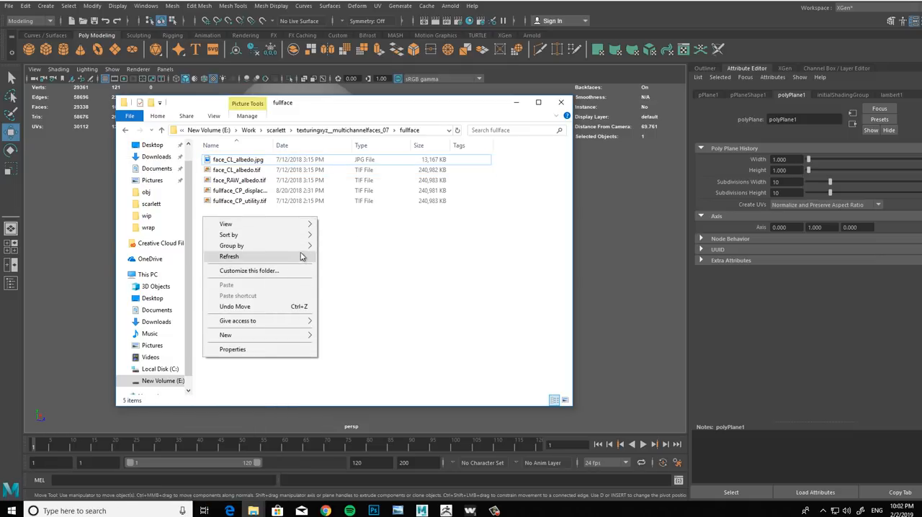
mouse_move(307, 237)
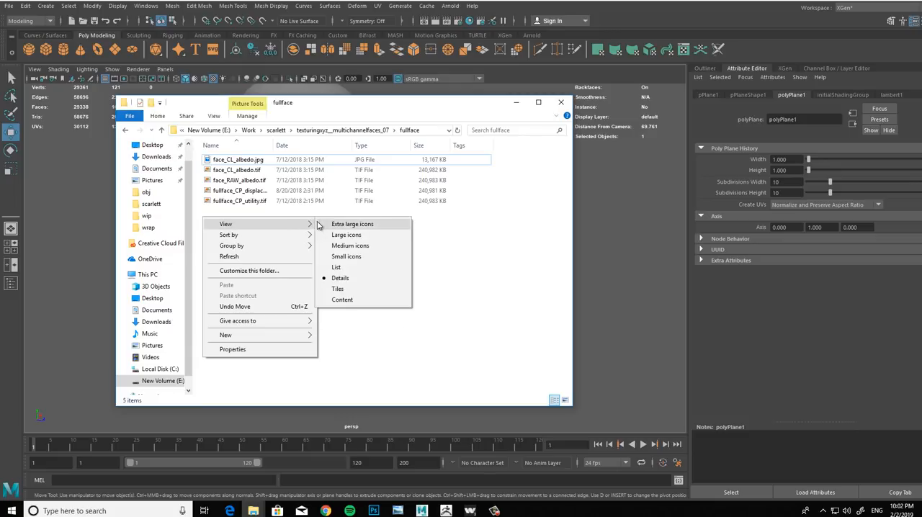
click(488, 245)
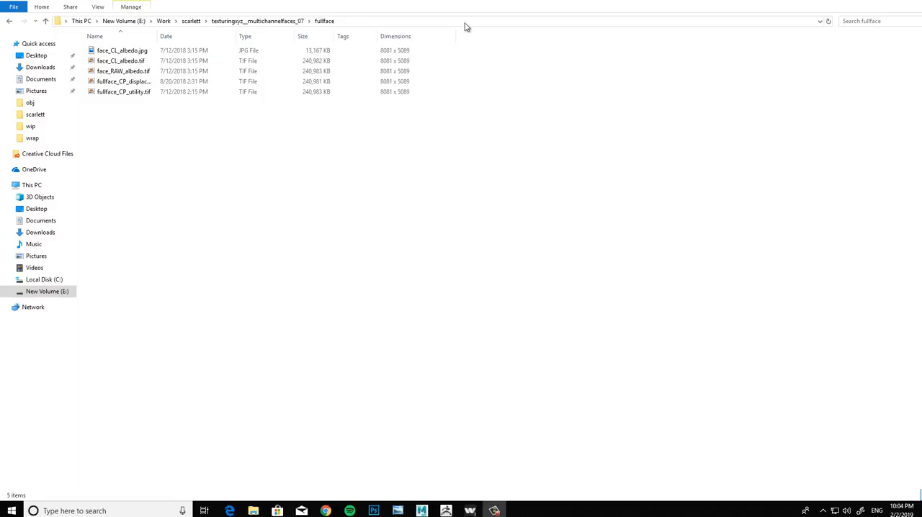
Step: Check the pixel dimensions of the face maps in the fullface folder, then minimize it to return to Maya
right_click(472, 36)
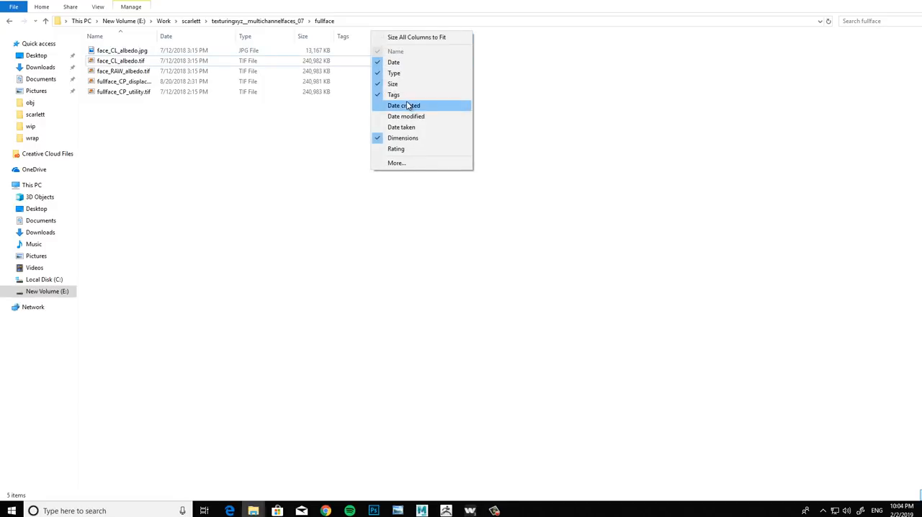
click(283, 196)
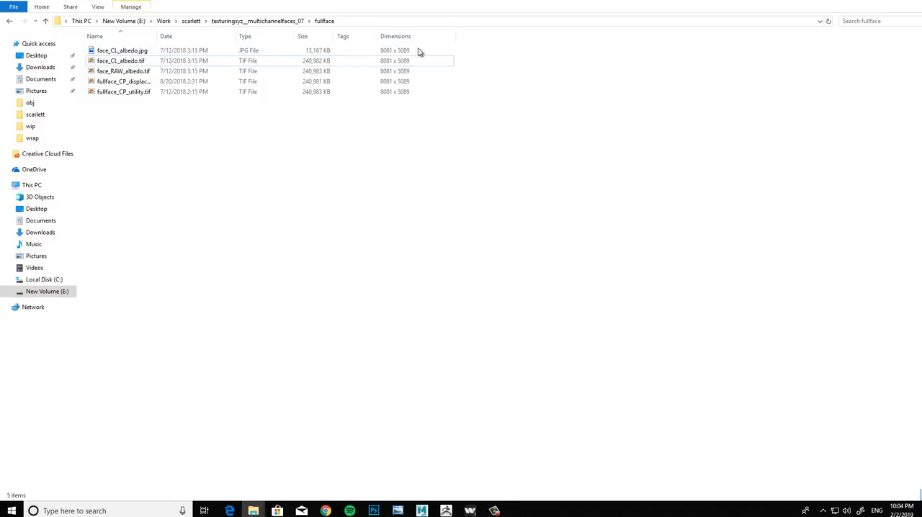
click(904, 4)
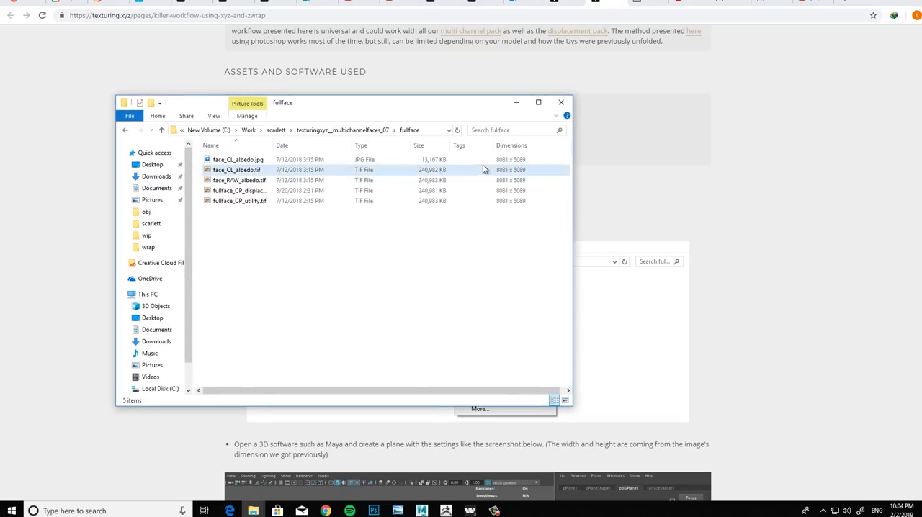
click(449, 510)
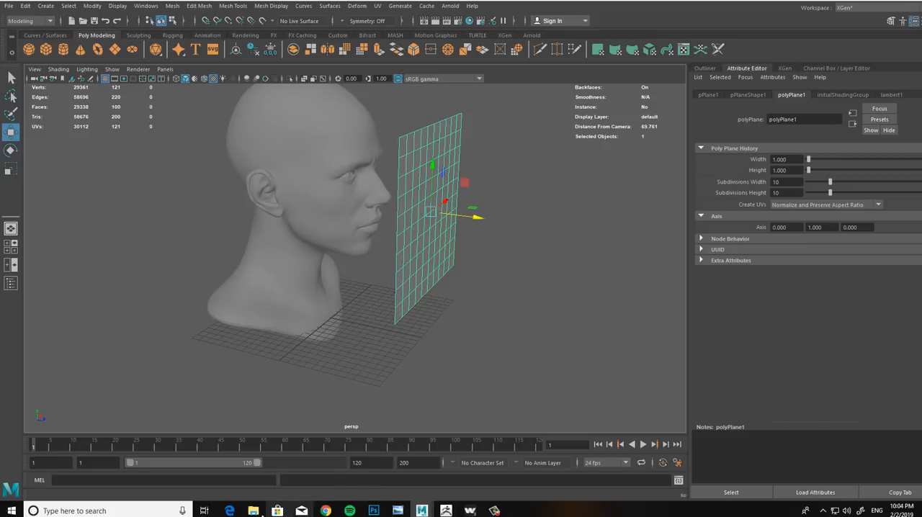
mouse_move(264, 513)
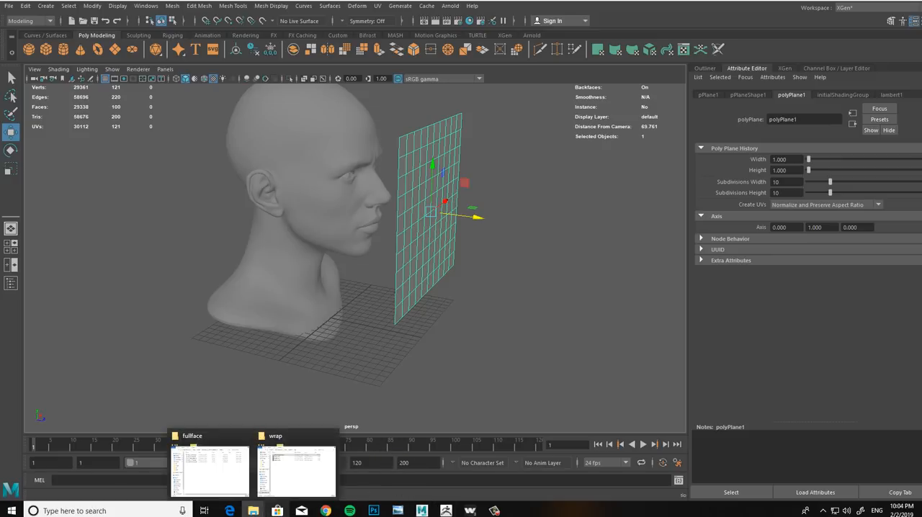
click(214, 441)
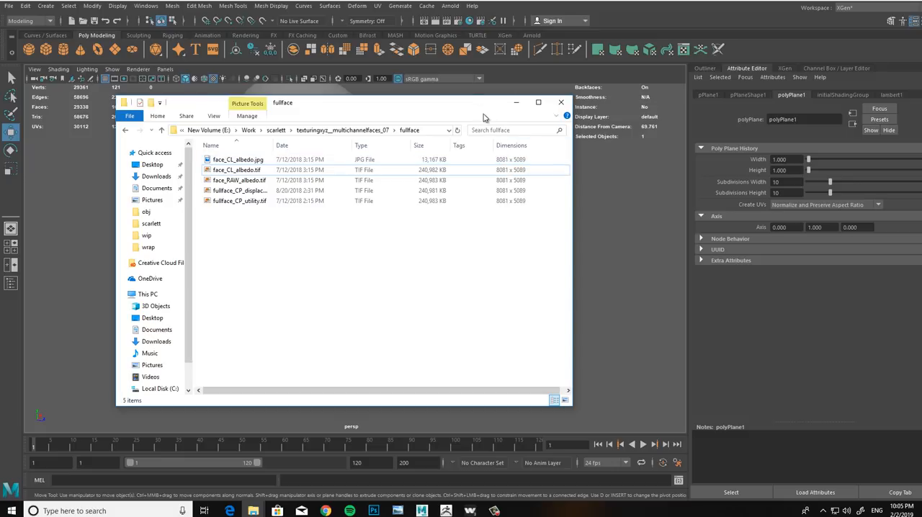
click(516, 103)
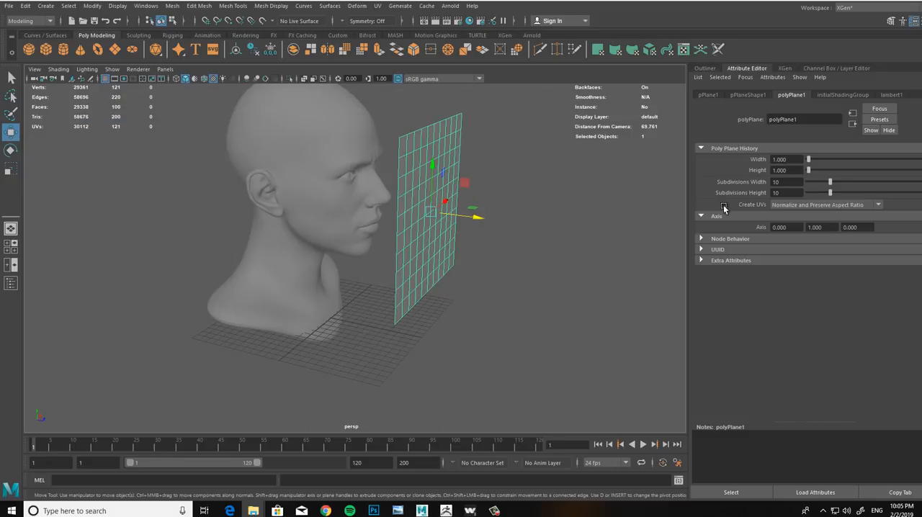
Step: Set the polyPlane's width to 80.81 and its height to 50.89 to match the face maps' proportions
click(792, 159)
text(80.)
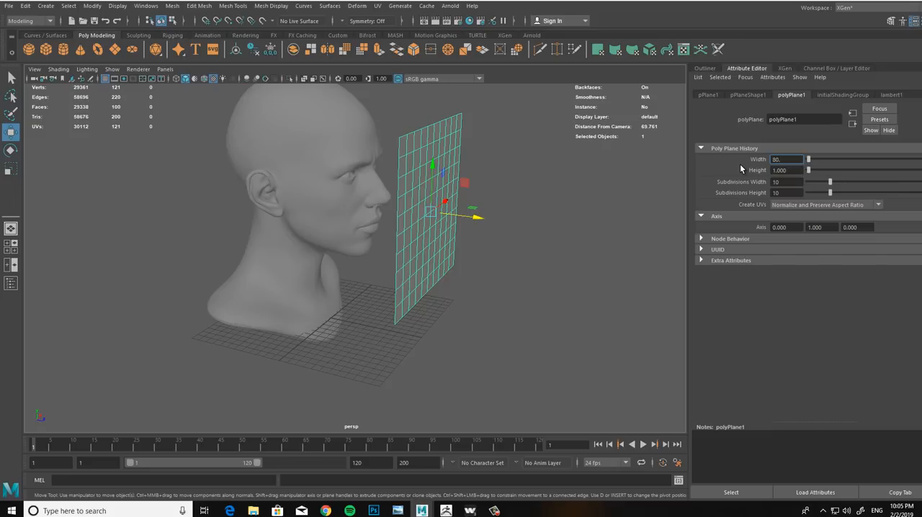
text(81)
key(Tab)
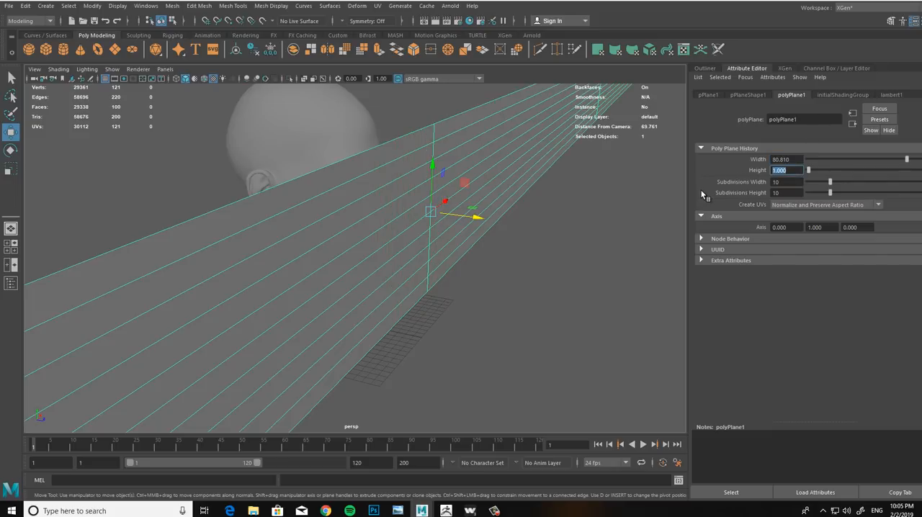
text(50.89)
click(786, 182)
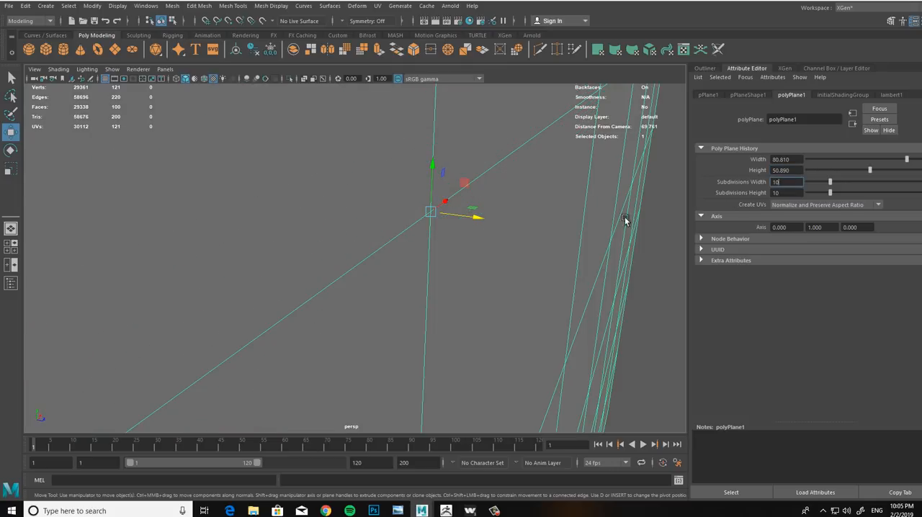
Step: Move the enlarged plane forward along its depth axis, farther away from the front of the head
alt+middle_drag(441, 289, 486, 273)
alt+right_drag(486, 274, 159, 195)
alt+right_drag(461, 295, 116, 242)
alt+drag(345, 286, 514, 311)
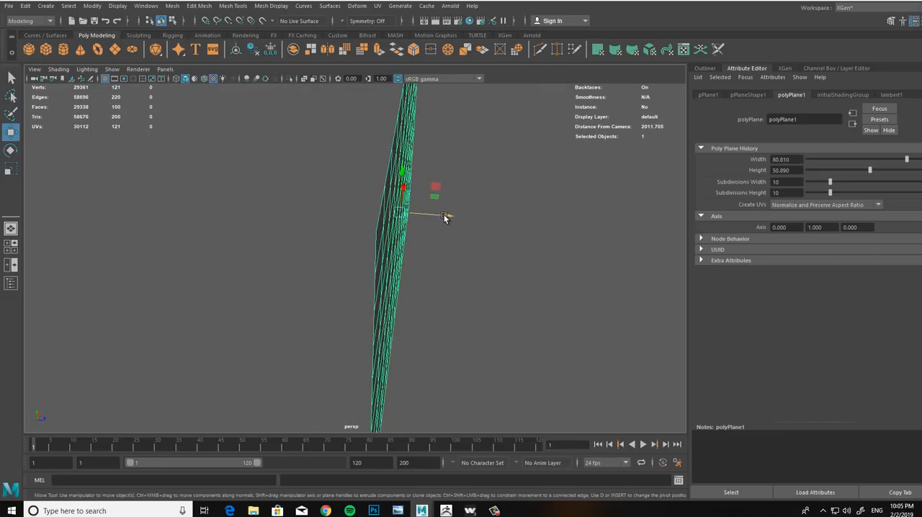
alt+drag(444, 218, 637, 221)
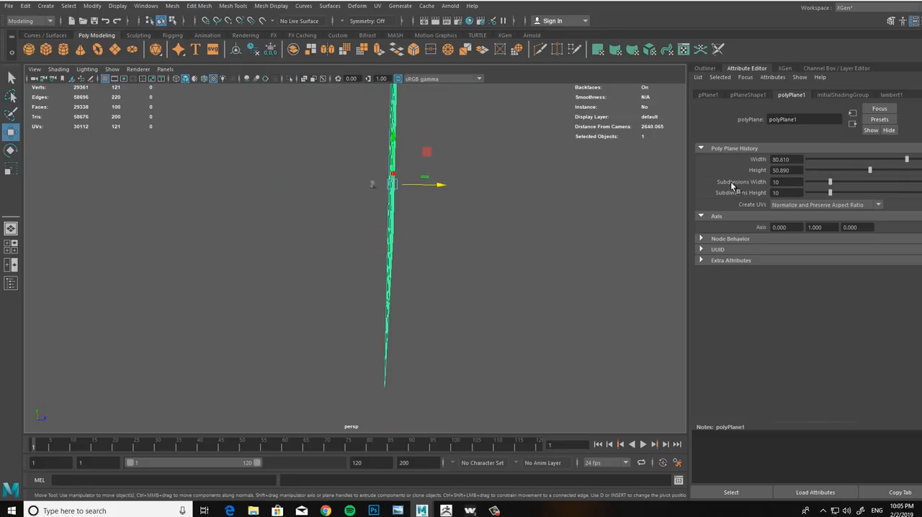
Step: Set the plane's Subdivisions Width and Subdivisions Height to 200 each
alt+drag(533, 243, 602, 233)
click(790, 185)
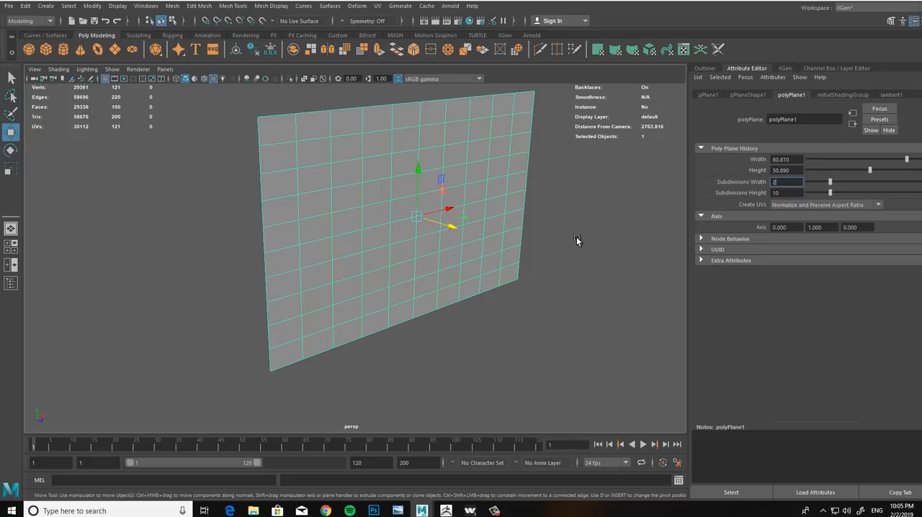
text(200)
key(Return)
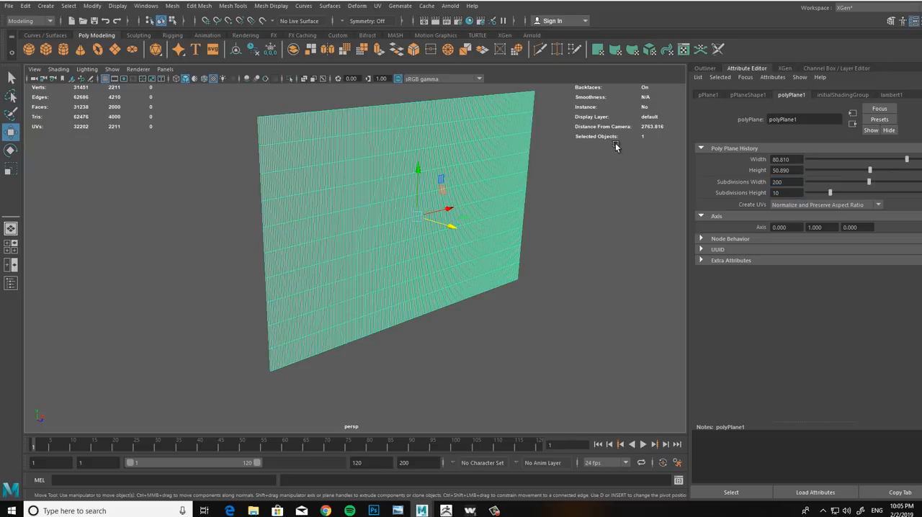
alt+right_drag(376, 238, 484, 289)
alt+drag(484, 288, 465, 256)
drag(797, 193, 710, 205)
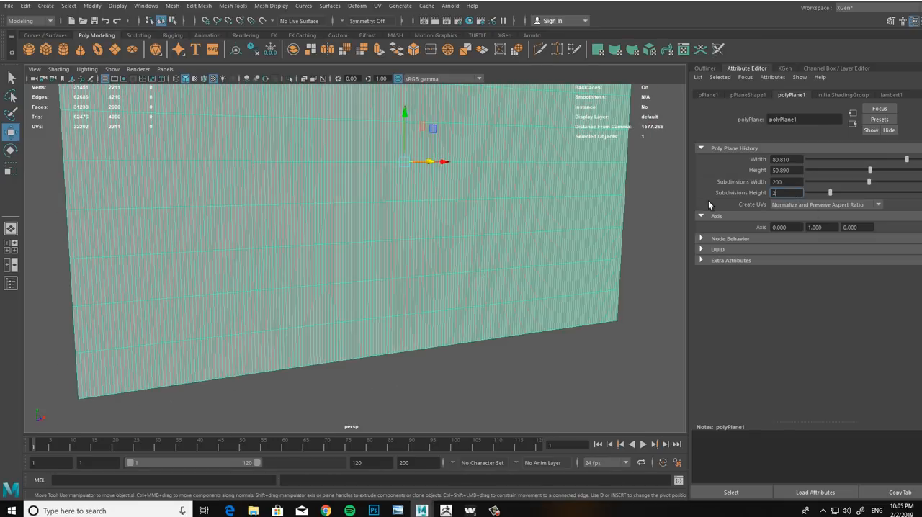
key(Return)
Step: Set the plane's Subdivisions Width and Subdivisions Height to 150 each
alt+middle_drag(465, 290, 565, 399)
alt+right_drag(566, 399, 423, 323)
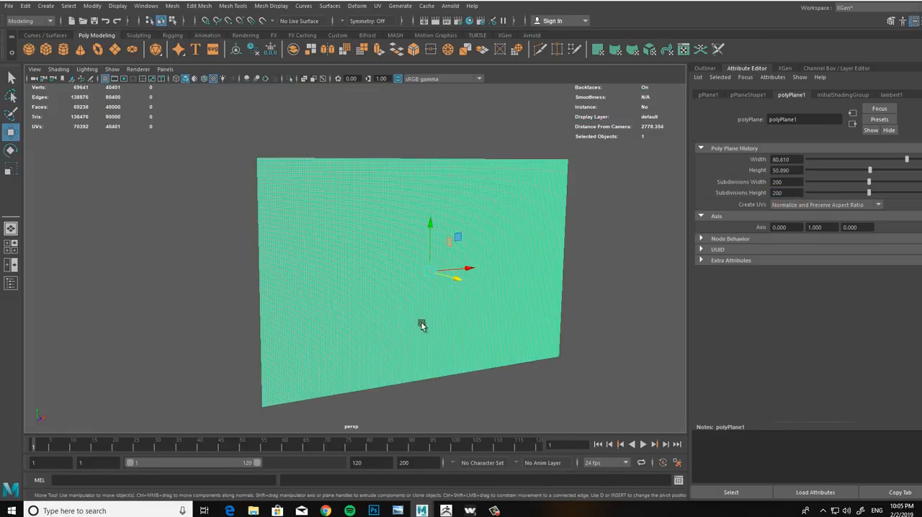
alt+drag(423, 324, 437, 298)
alt+right_drag(437, 299, 418, 321)
alt+drag(418, 321, 536, 329)
double_click(792, 183)
text(150)
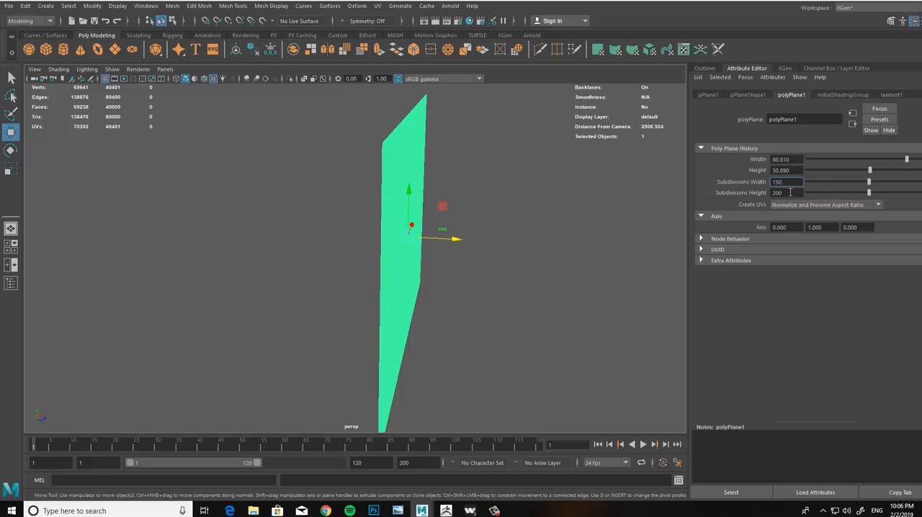
key(Tab)
text(150)
key(Return)
Step: Set the plane's Create UVs option to Normalization Off
alt+drag(488, 272, 397, 273)
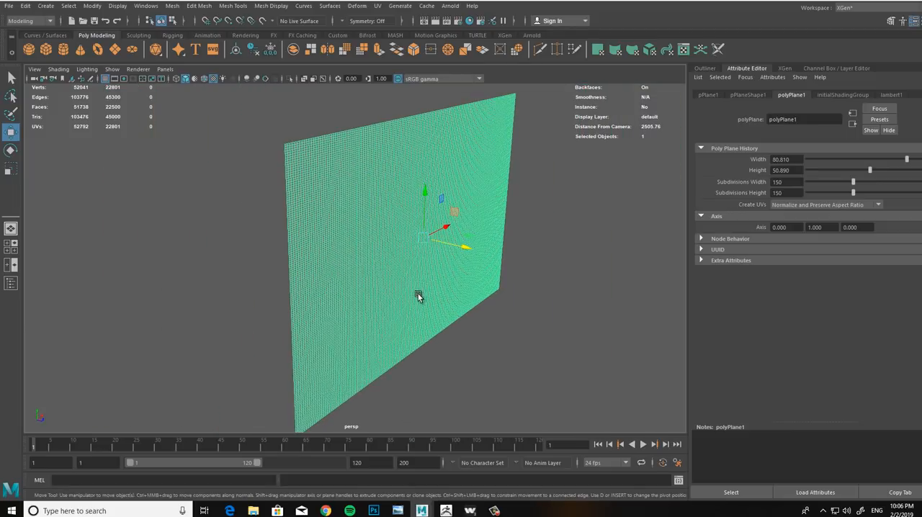
click(869, 206)
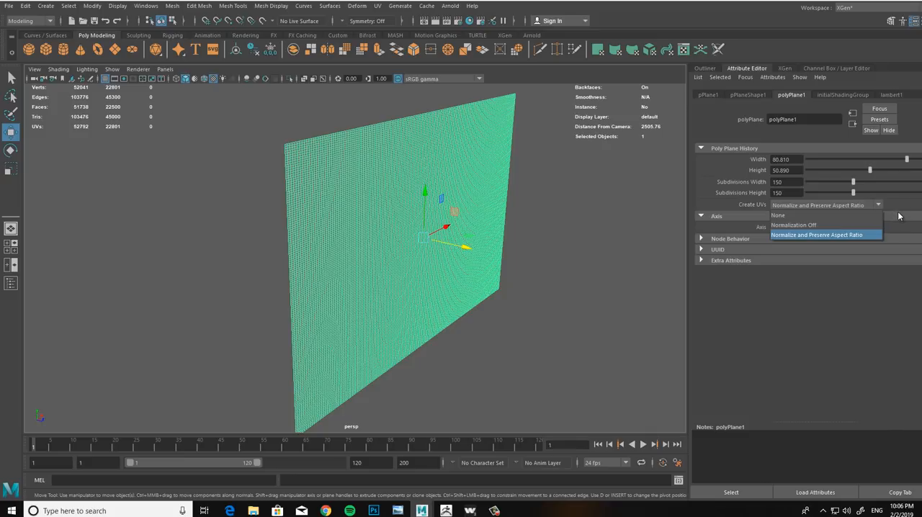
click(846, 226)
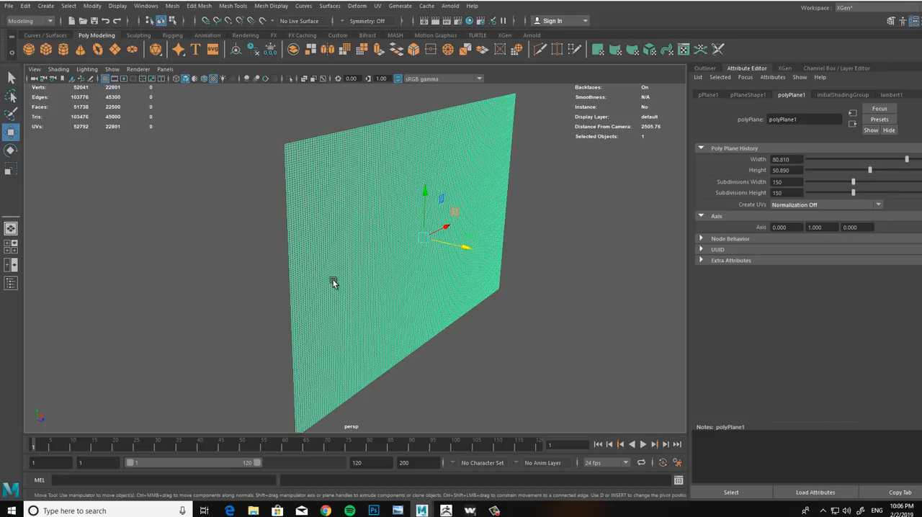
Step: Switch to the texturing.xyz ZWrap workflow page, examine its plane settings and ZBrush import instructions, then return to Maya
key(alt+Tab)
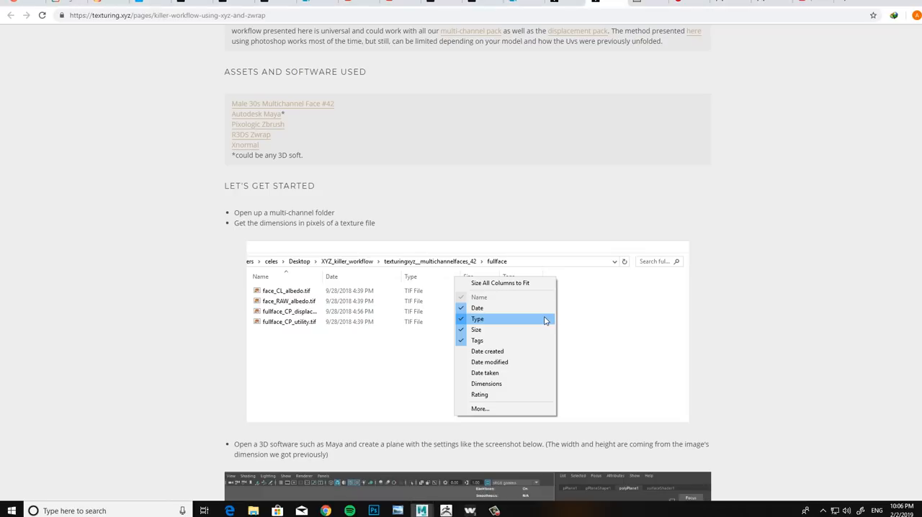
scroll(148, 268, down, 4)
scroll(145, 281, down, 2)
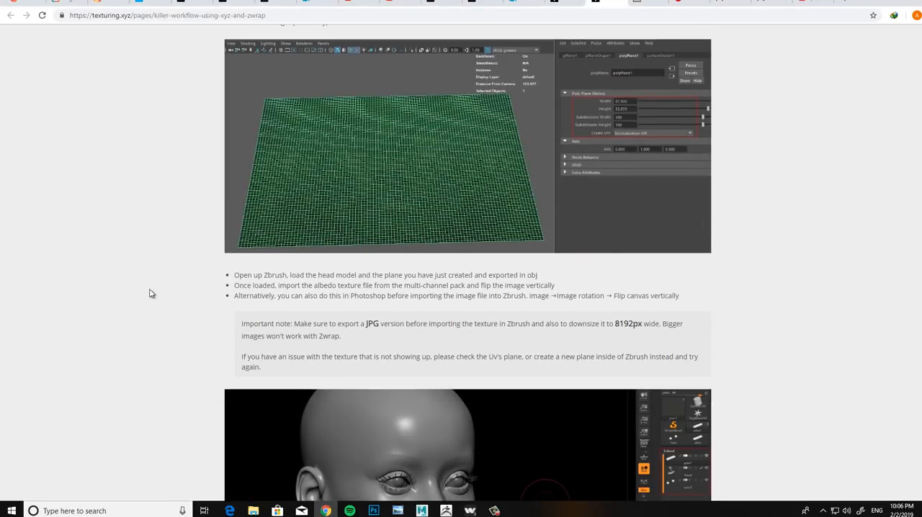
scroll(157, 253, up, 1)
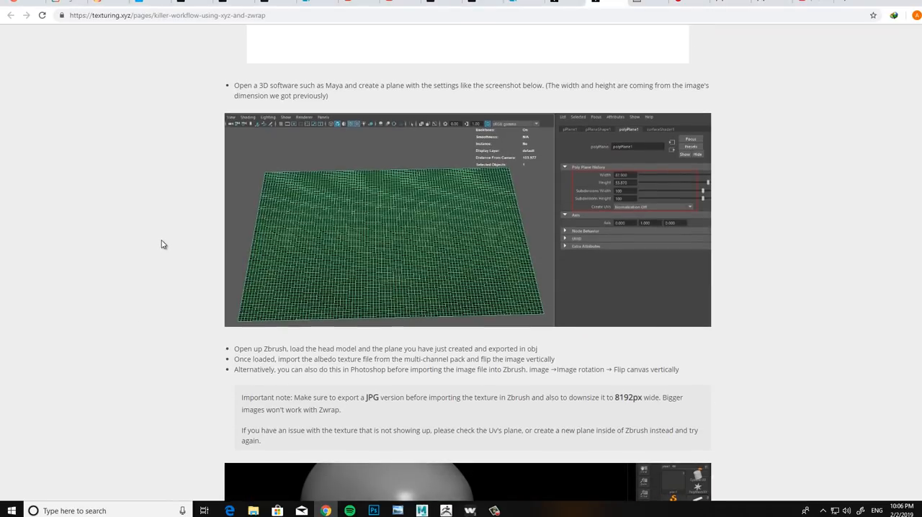
scroll(159, 230, down, 2)
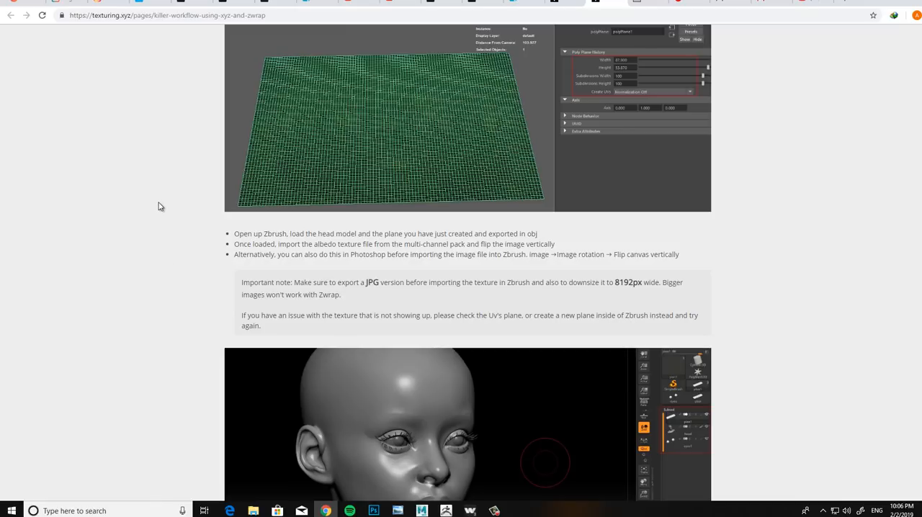
scroll(148, 209, up, 3)
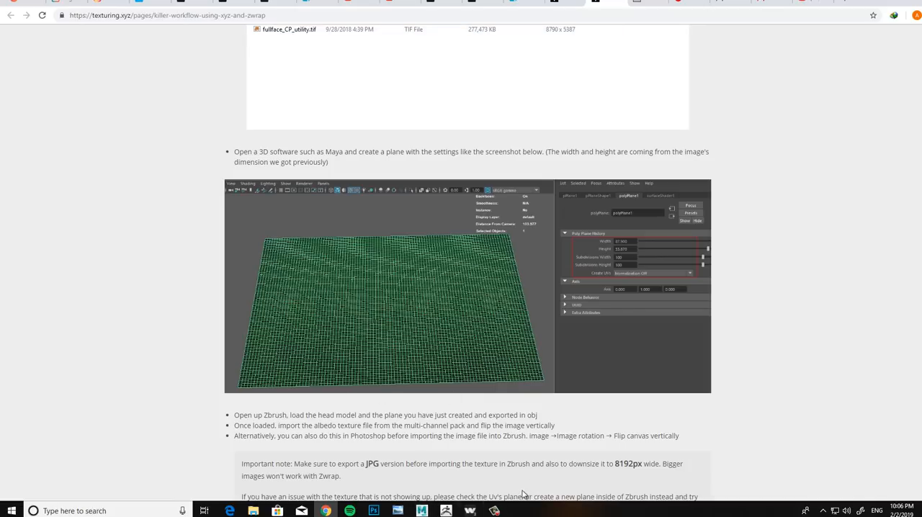
mouse_move(422, 510)
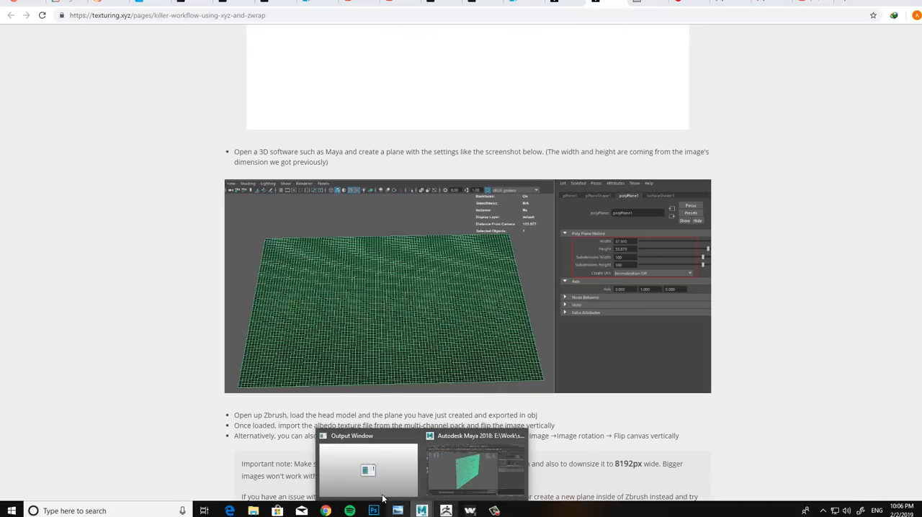
click(481, 469)
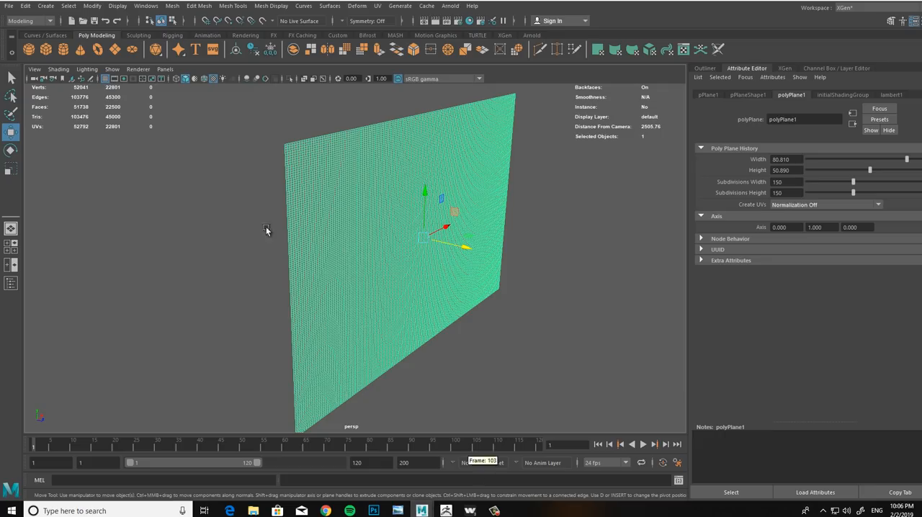
Step: Scale the plane down uniformly so its size comes closer to the sculpted head's
alt+drag(372, 315, 459, 332)
key(r)
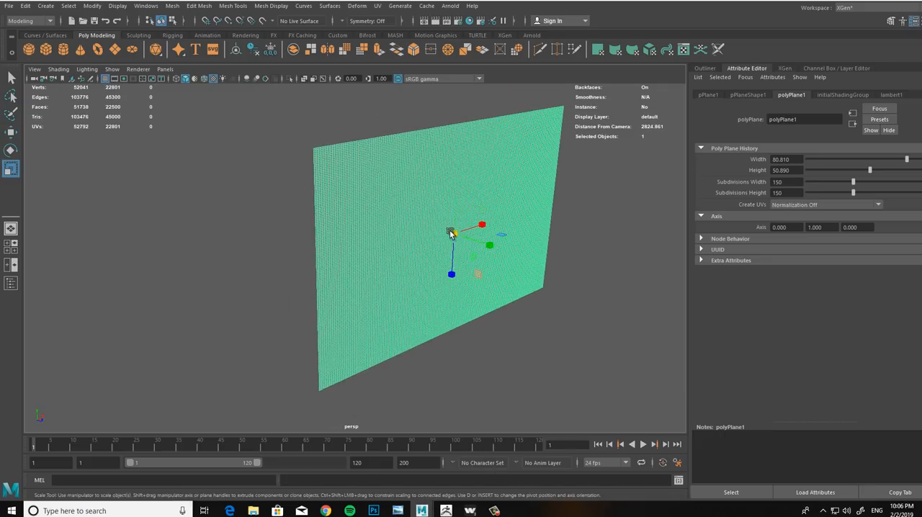
drag(456, 237, 470, 287)
middle_drag(372, 179, 210, 117)
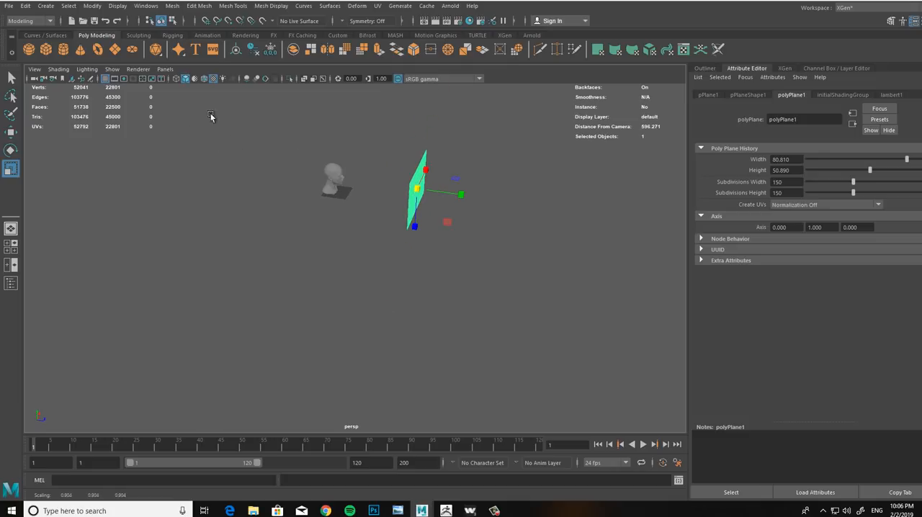
Step: Turn off Selection Highlighting in the perspective viewport
click(112, 70)
click(181, 483)
alt+middle_drag(355, 268, 340, 267)
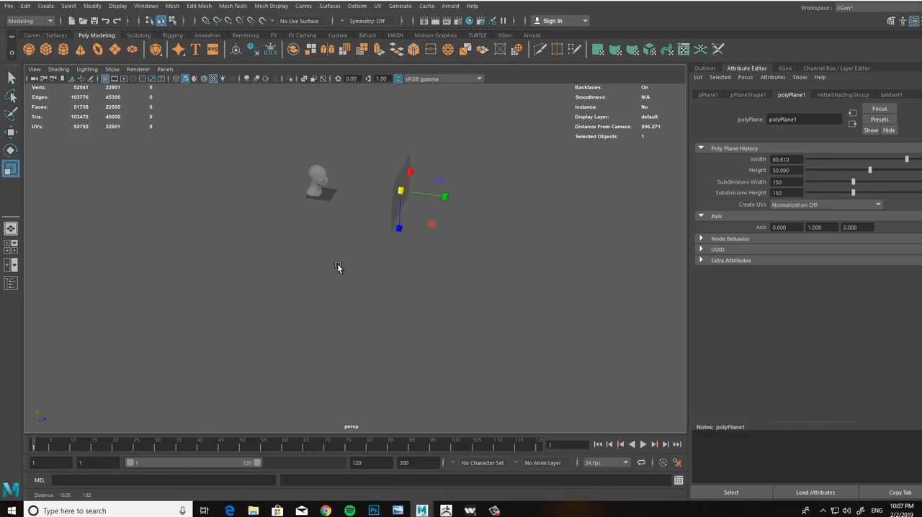
Step: Move the plane along its depth axis to bring it close in front of the head's face
alt+right_drag(340, 267, 406, 253)
alt+drag(406, 278, 408, 257)
key(w)
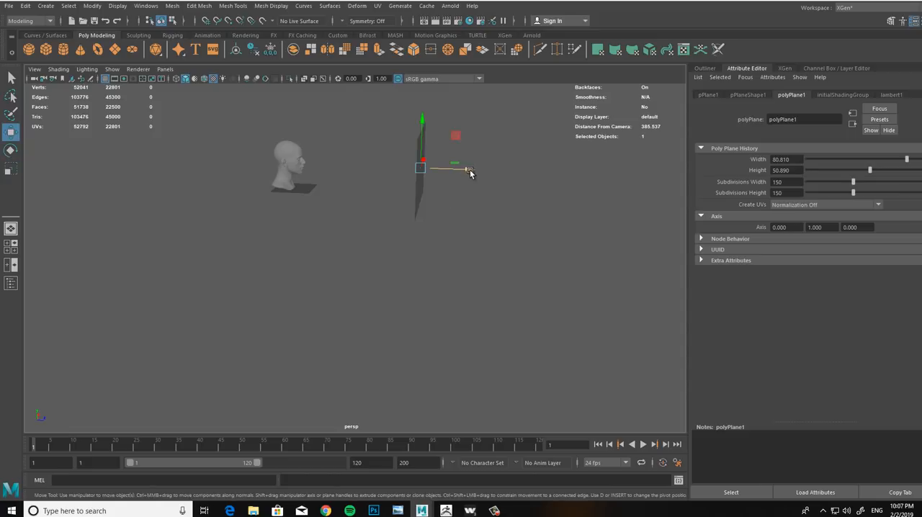
drag(469, 170, 360, 168)
alt+right_drag(355, 229, 500, 326)
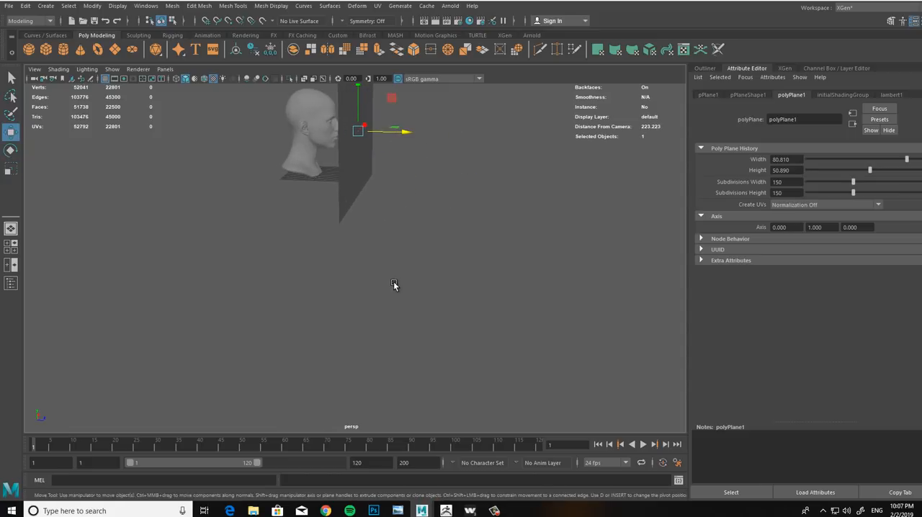
Step: Scale the plane down uniformly until it is only slightly larger than the head
key(f)
alt+drag(446, 276, 256, 258)
alt+drag(267, 267, 457, 278)
key(r)
alt+drag(364, 263, 362, 227)
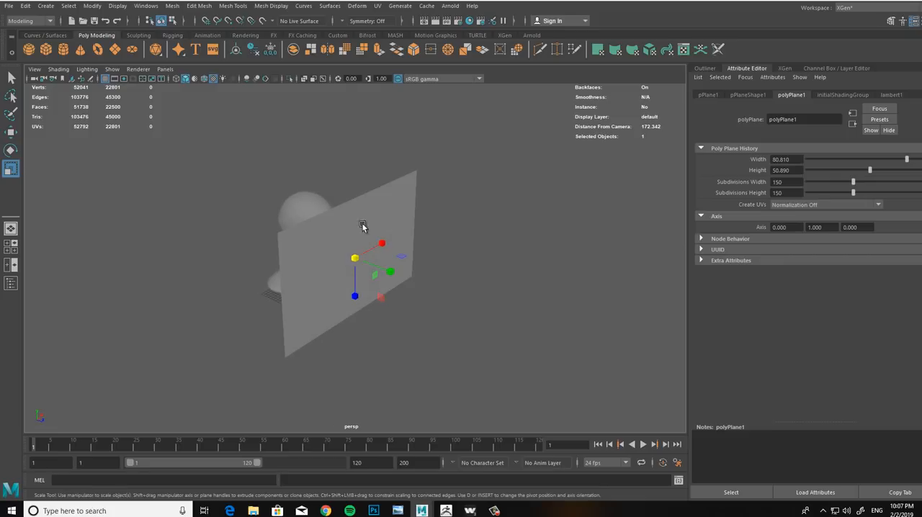
Step: Assign a new Lambert material to the plane and map its Color to a File texture
right_drag(410, 216, 482, 437)
click(405, 180)
click(827, 95)
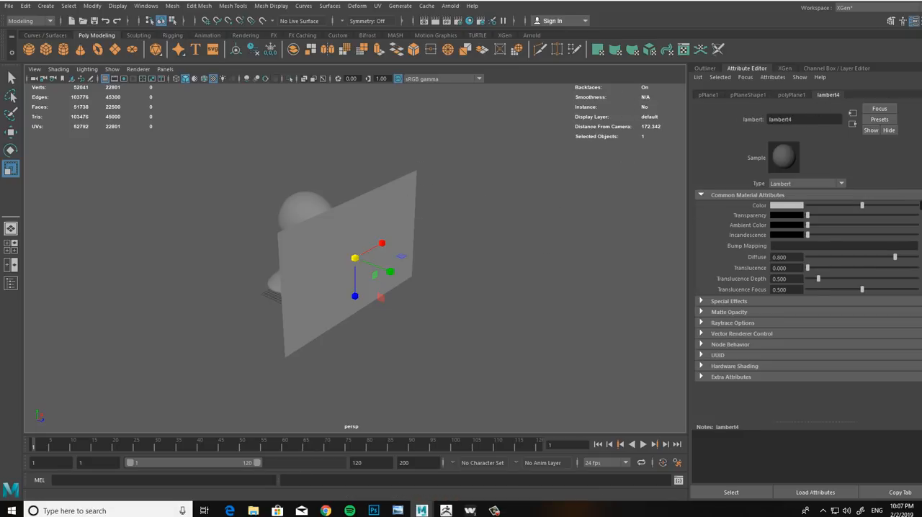
click(919, 205)
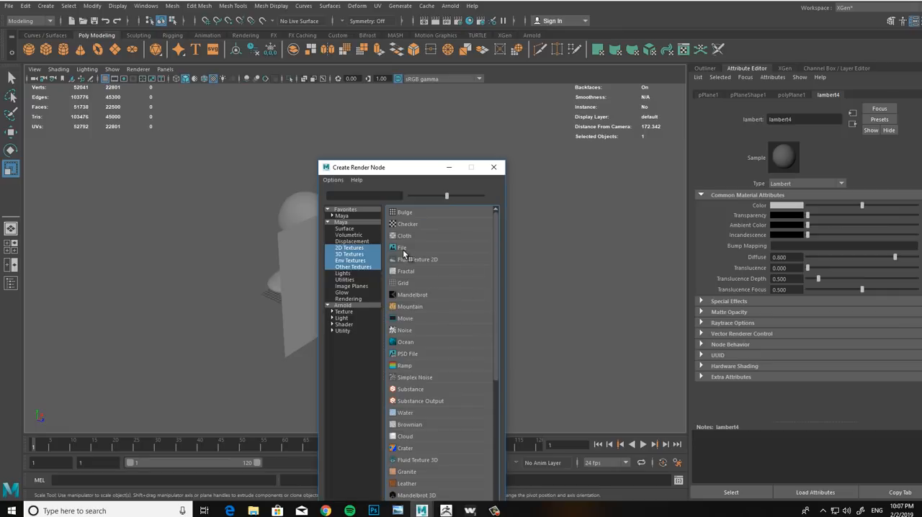
click(403, 248)
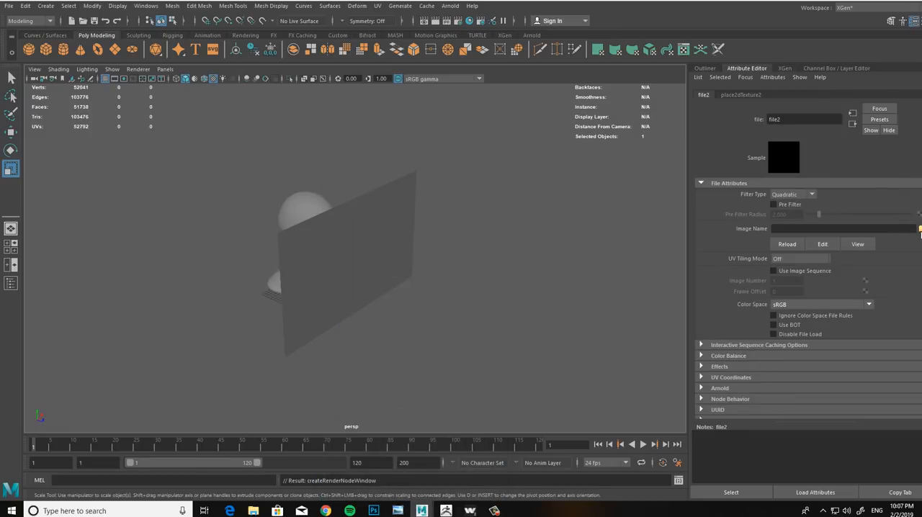
Step: Load face_CL_albedo.tif from the texturingxyz__multichannelfaces_07 fullface folder as the texture image and display textures in the viewport
click(920, 228)
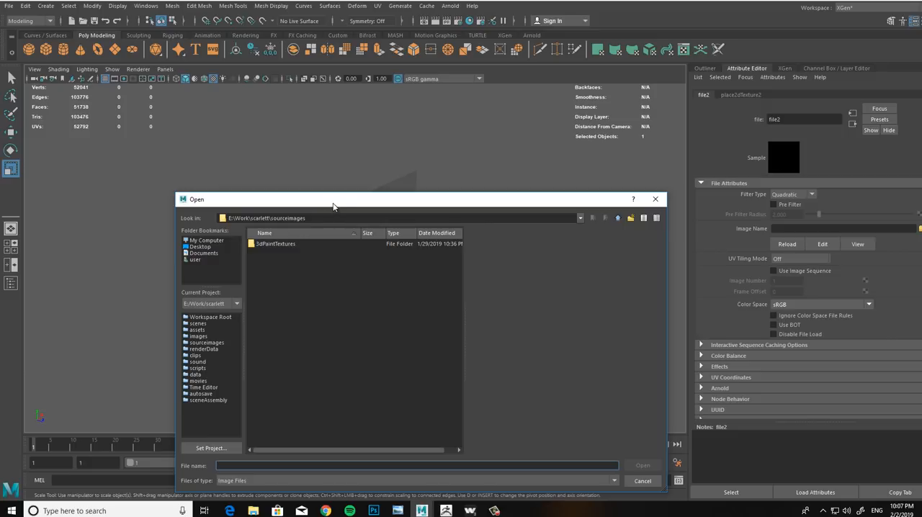
drag(333, 207, 324, 207)
click(609, 219)
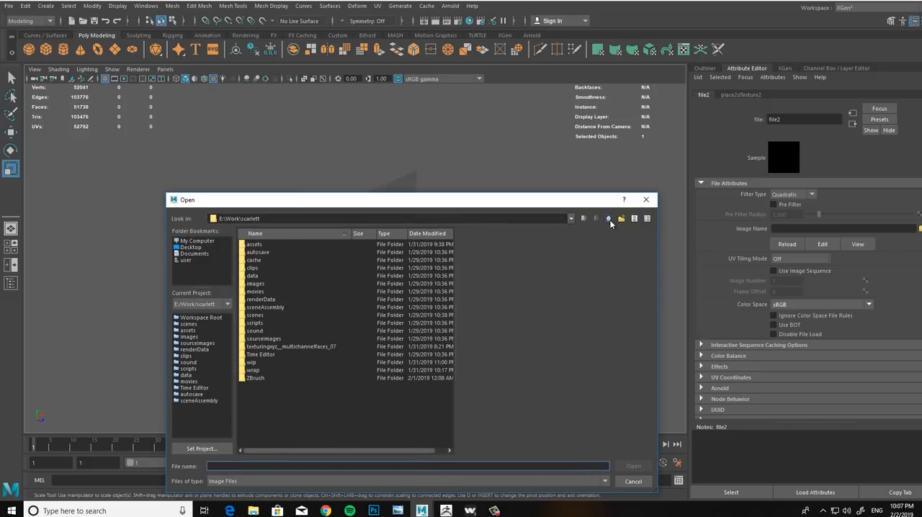
double_click(280, 348)
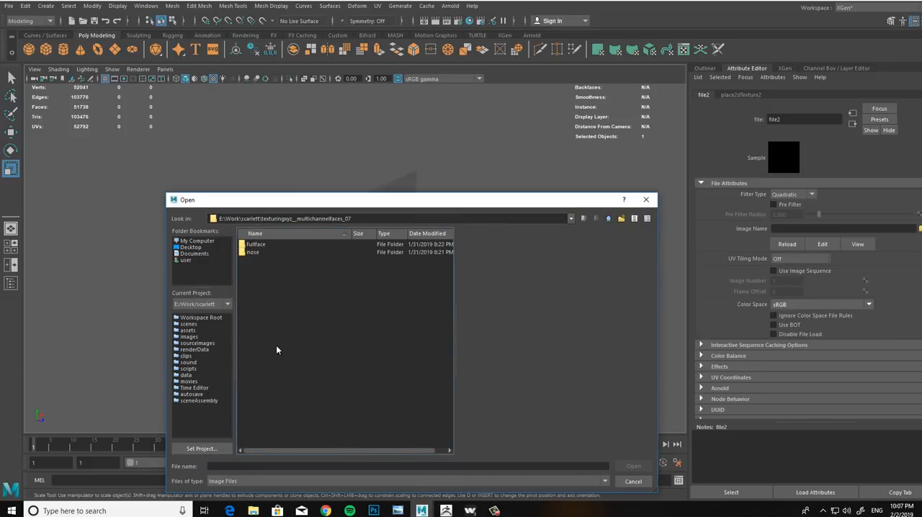
double_click(257, 245)
click(266, 244)
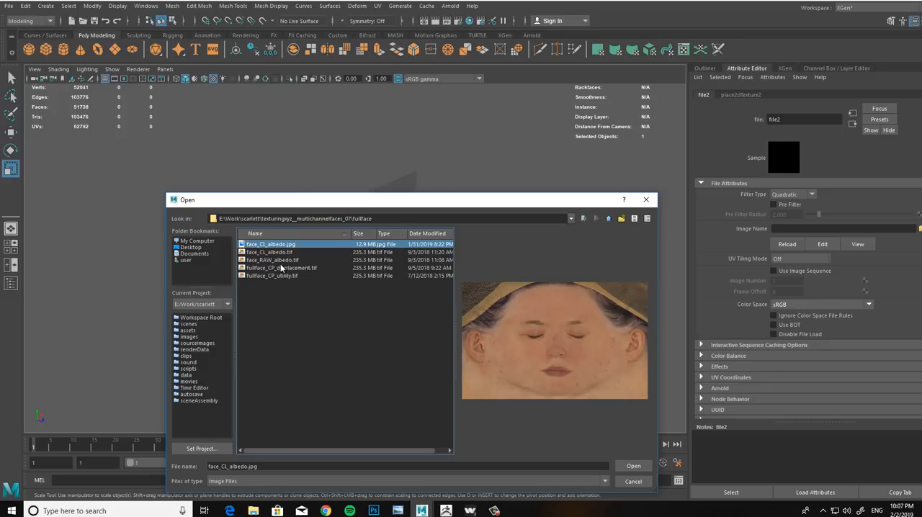
click(281, 253)
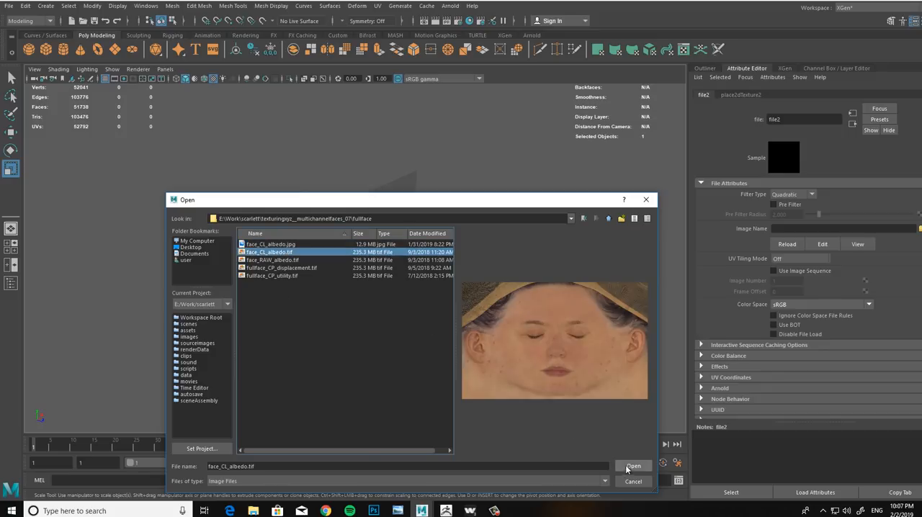
click(633, 467)
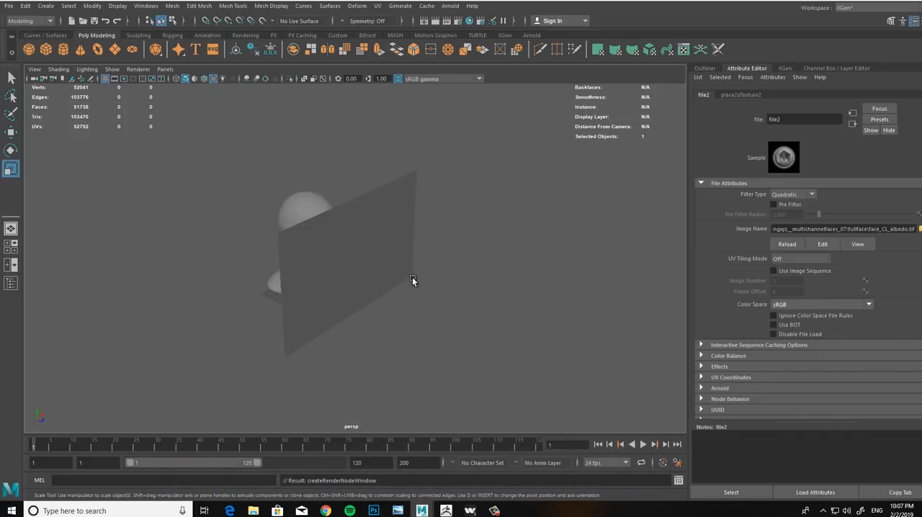
key(6)
Step: Scale the face-textured plane down uniformly and move it onto the head so the nose and forehead pass through it
alt+drag(419, 281, 598, 185)
click(569, 221)
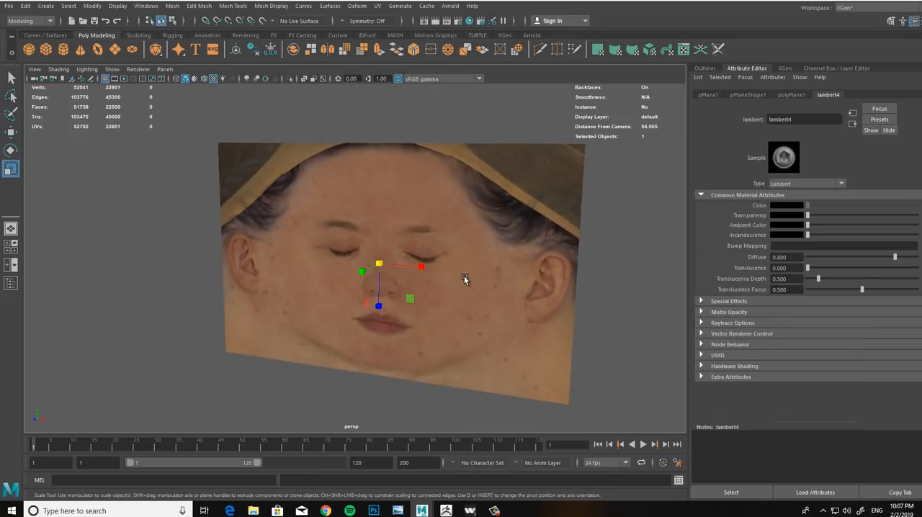
drag(378, 263, 317, 255)
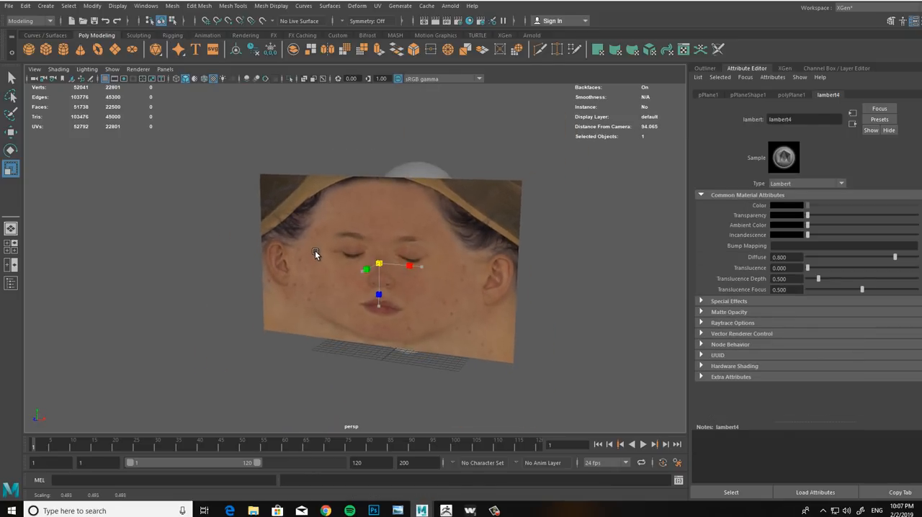
key(w)
alt+drag(360, 320, 457, 328)
scroll(451, 334, up, 5)
drag(354, 173, 353, 179)
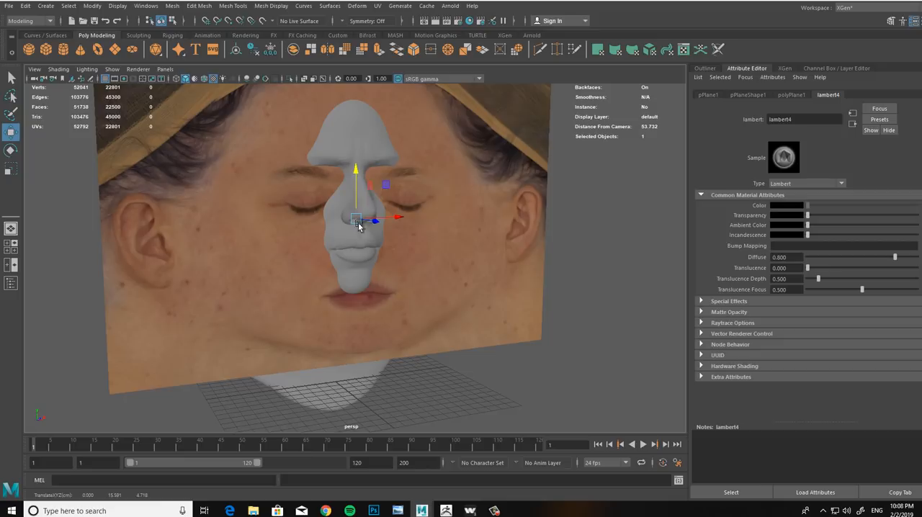
Step: Scale the plane down further and raise it to match the photographed face to the head's features
key(r)
alt+drag(353, 218, 305, 206)
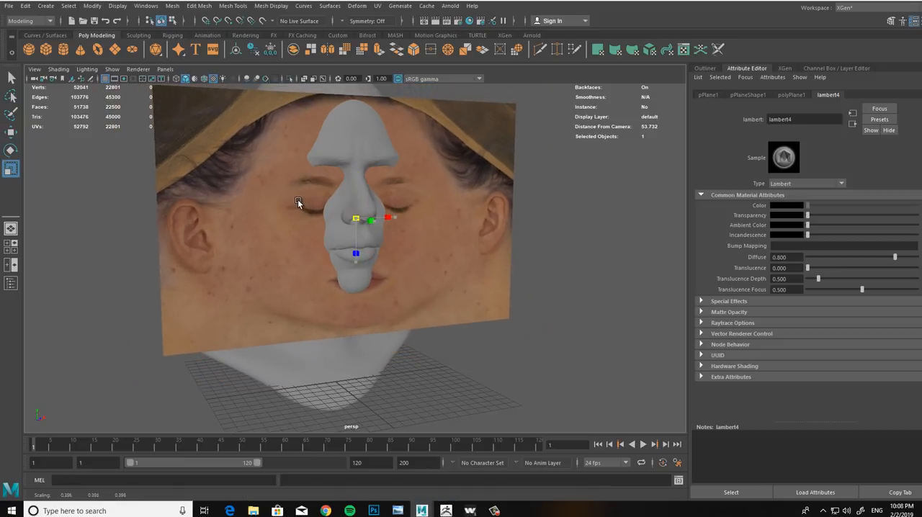
key(w)
mouse_move(353, 189)
alt+mouse_down()
mouse_move(341, 181)
mouse_move(346, 200)
mouse_move(261, 243)
mouse_move(377, 214)
mouse_move(346, 228)
mouse_move(430, 187)
mouse_move(422, 181)
mouse_move(382, 243)
mouse_move(372, 209)
mouse_move(341, 182)
mouse_move(351, 181)
alt+mouse_up()
drag(307, 140, 302, 127)
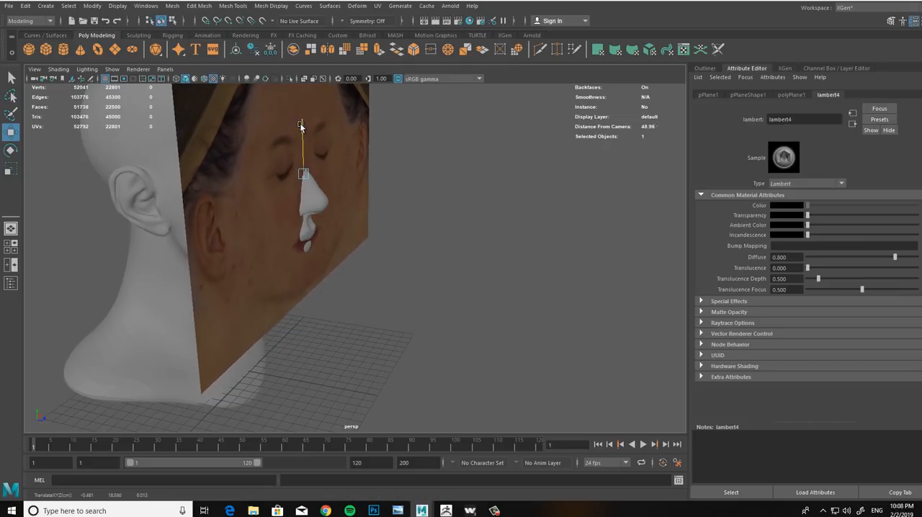
Step: Move the plane forward until it stands clear in front of the head's nose
alt+drag(346, 203, 363, 191)
alt+drag(443, 276, 454, 298)
alt+right_drag(455, 299, 413, 299)
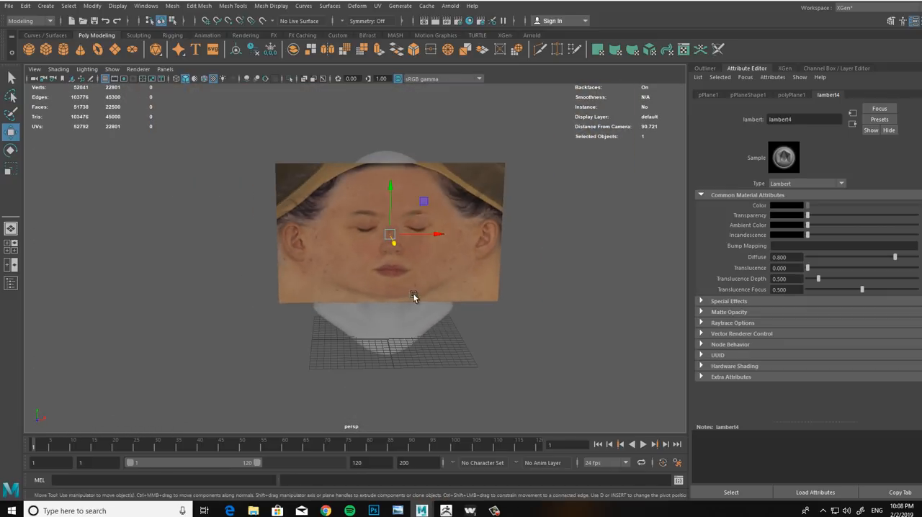
alt+drag(414, 299, 369, 283)
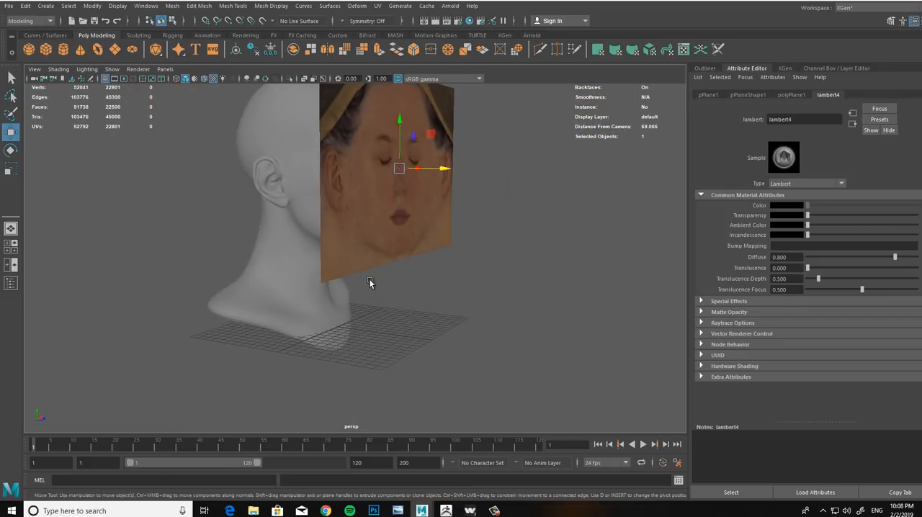
Step: Select only the face plane and turn Selection Highlighting back on in the viewport
key(w)
right_click(445, 219)
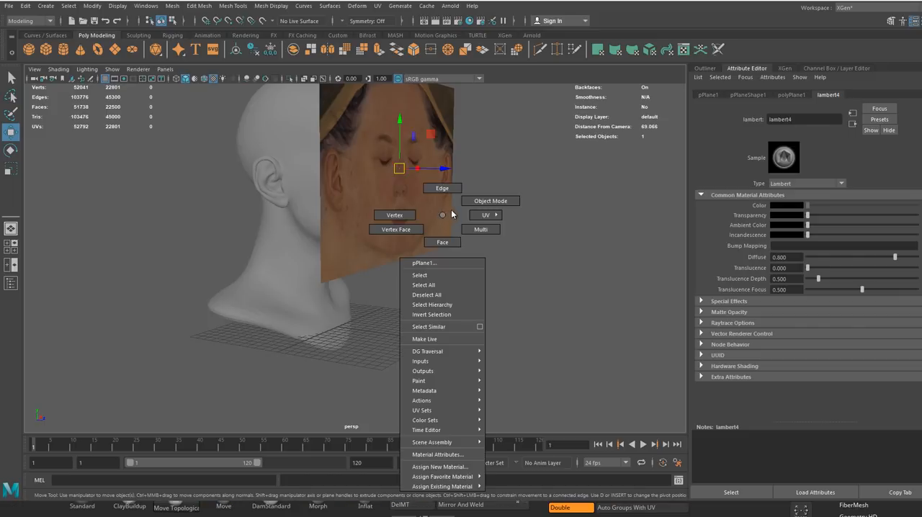
drag(266, 362, 428, 307)
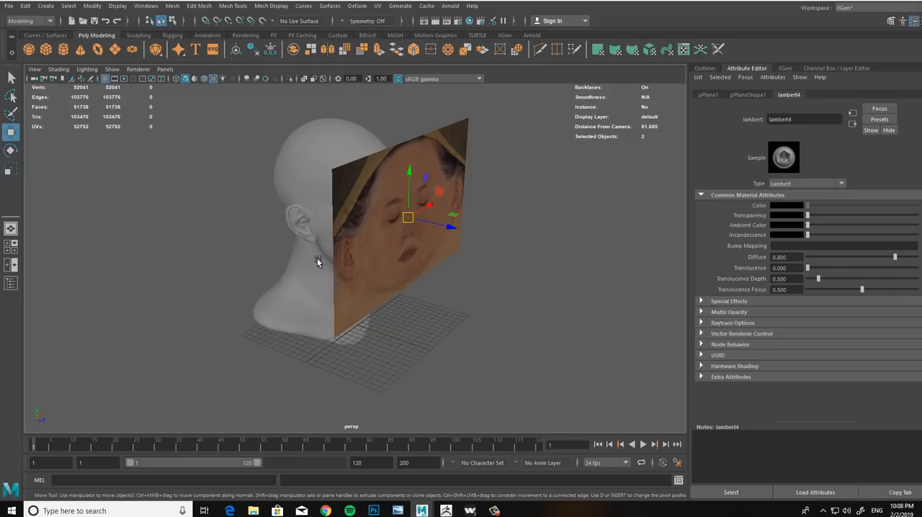
drag(482, 107, 449, 139)
click(111, 69)
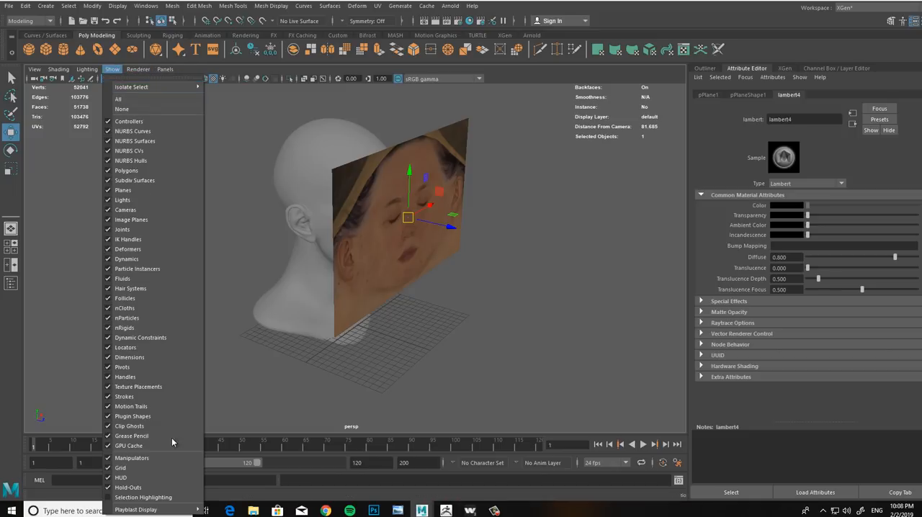
click(160, 496)
Step: Select the head and the face plane in turn to examine both meshes, and clear the selection
alt+drag(415, 292, 278, 269)
click(561, 351)
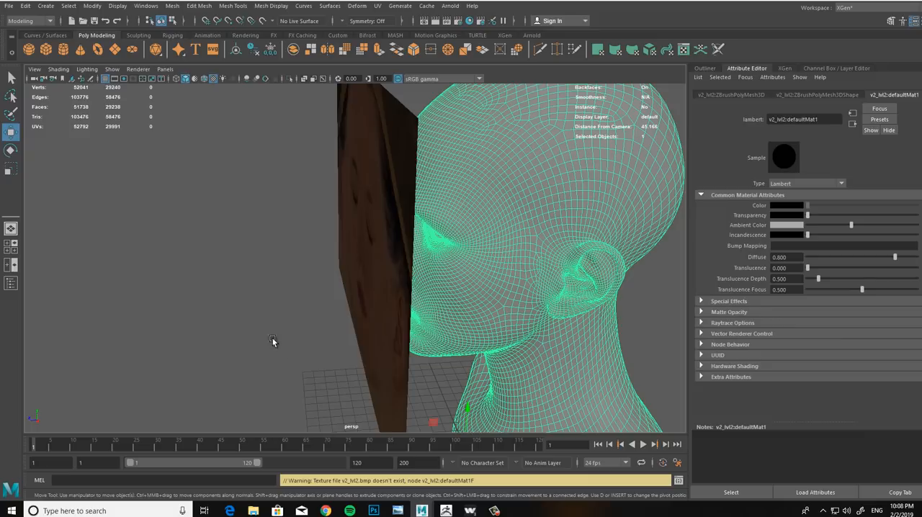
click(250, 315)
alt+drag(319, 247, 451, 250)
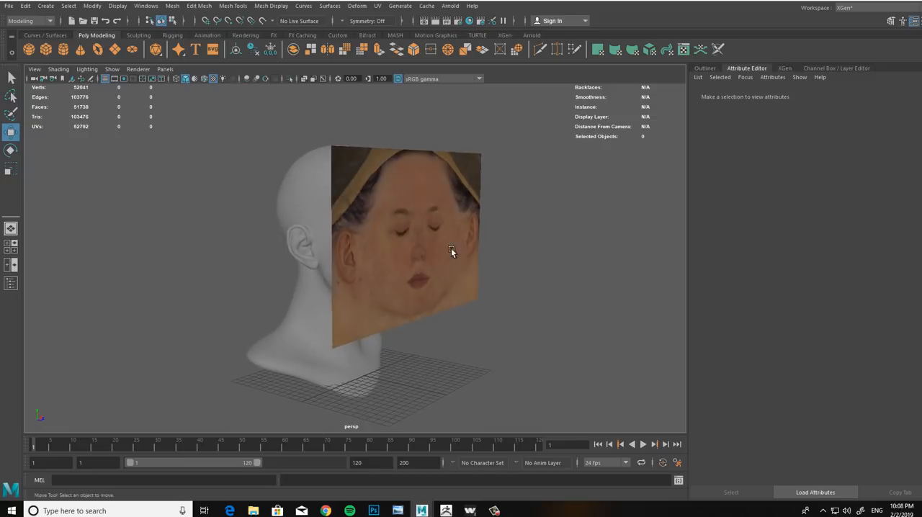
drag(509, 142, 465, 191)
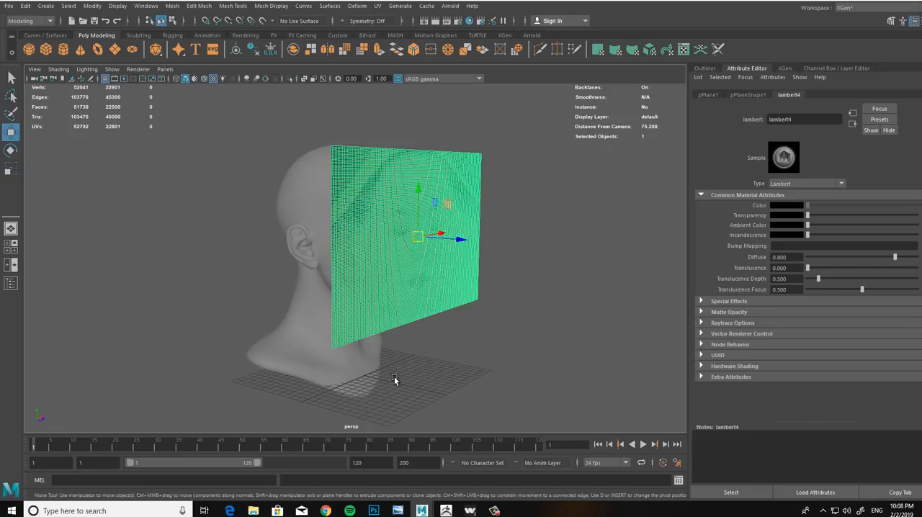
alt+drag(422, 317, 309, 310)
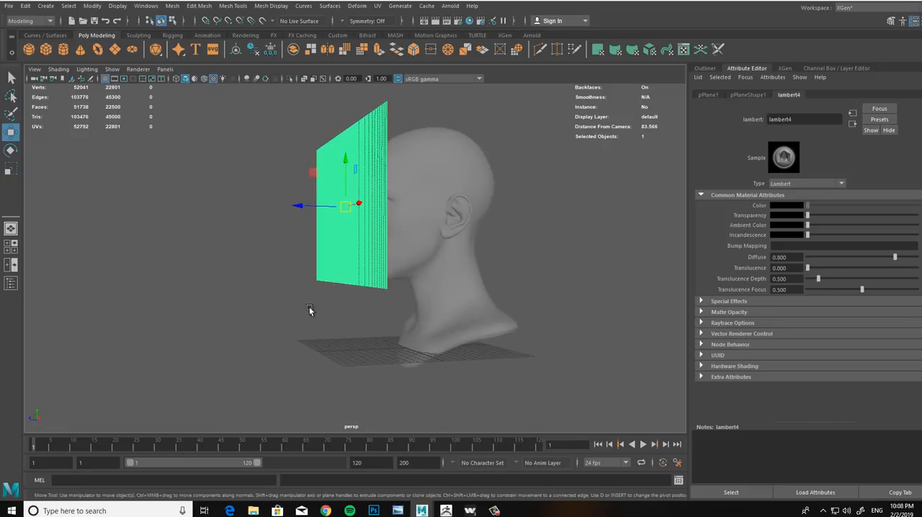
drag(531, 324, 504, 385)
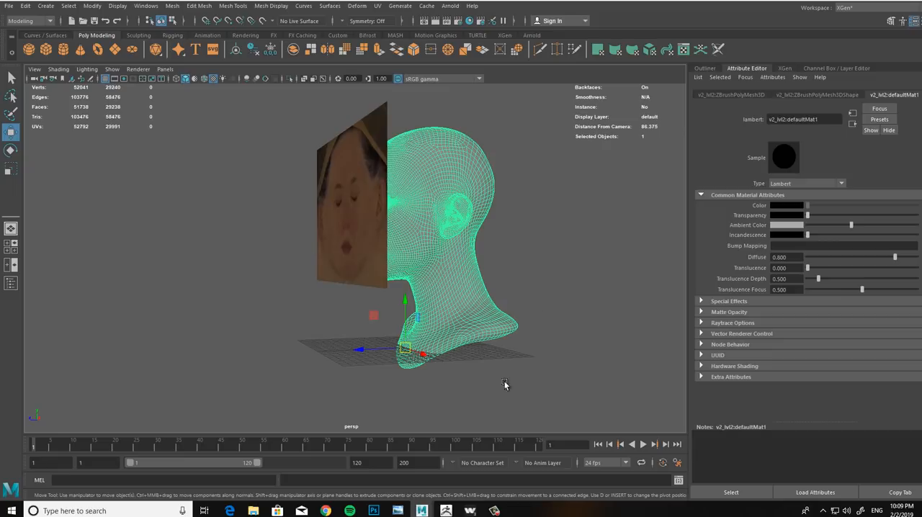
click(279, 322)
Step: In Wrap, examine the loaded head geometry from the front, the side and below
alt+drag(335, 214, 339, 235)
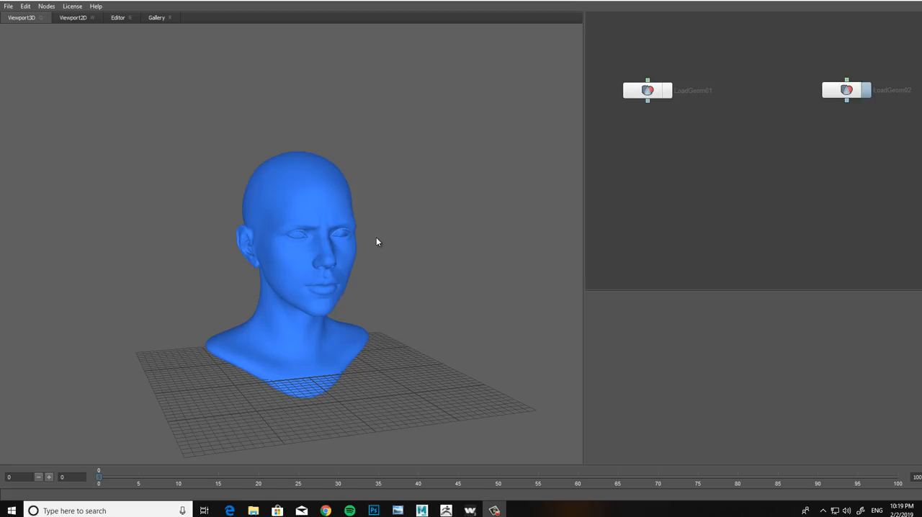
mouse_move(372, 249)
alt+right_down()
mouse_move(407, 251)
mouse_move(360, 261)
mouse_move(369, 258)
alt+right_up()
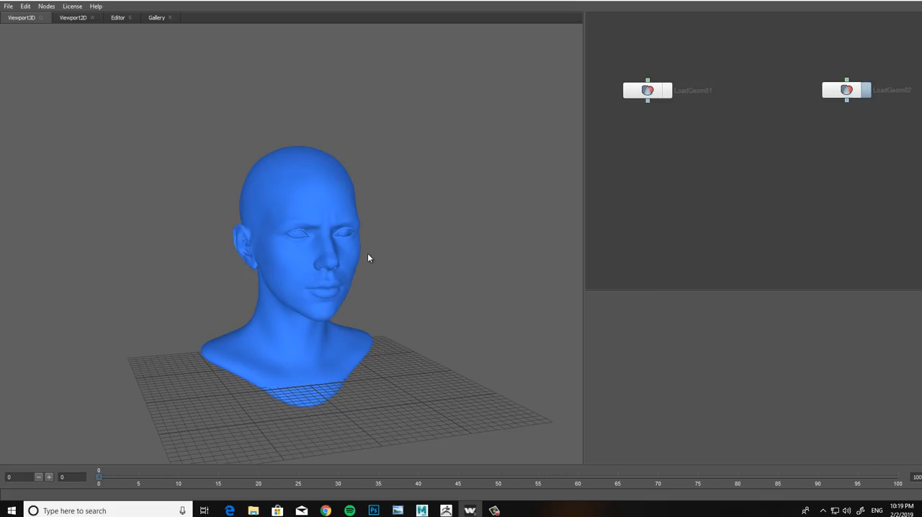
alt+drag(394, 233, 409, 245)
alt+middle_drag(374, 257, 394, 266)
alt+right_drag(395, 271, 468, 303)
alt+drag(339, 282, 223, 265)
alt+drag(298, 274, 314, 267)
alt+right_drag(313, 263, 258, 249)
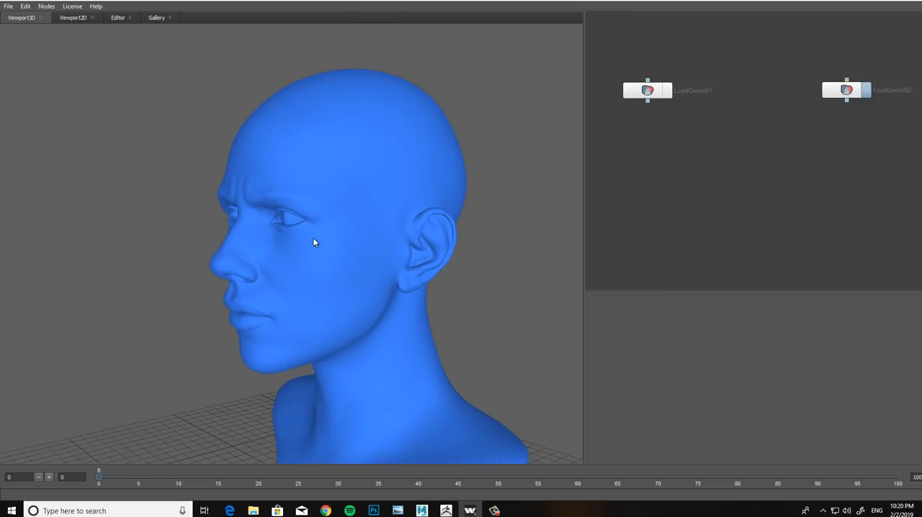
alt+drag(312, 238, 298, 218)
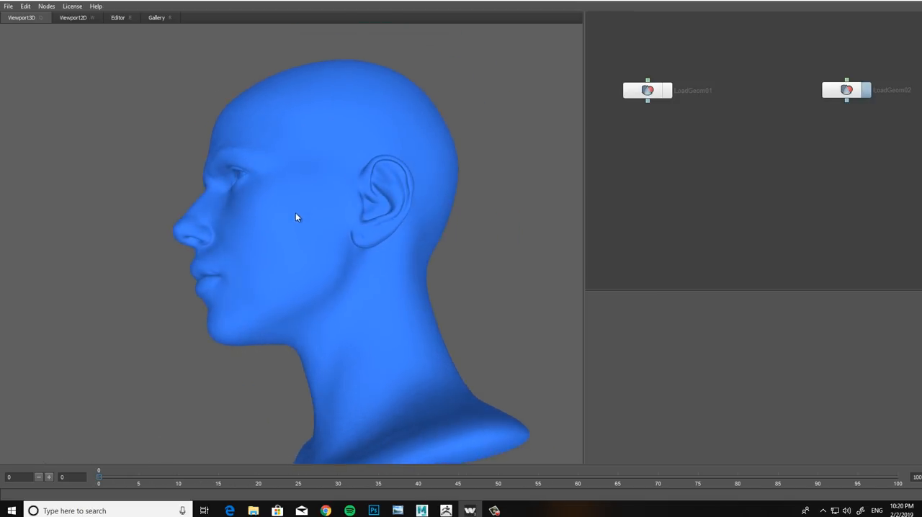
alt+right_drag(298, 218, 317, 250)
alt+drag(317, 249, 341, 241)
alt+right_drag(342, 240, 312, 250)
alt+drag(311, 253, 379, 278)
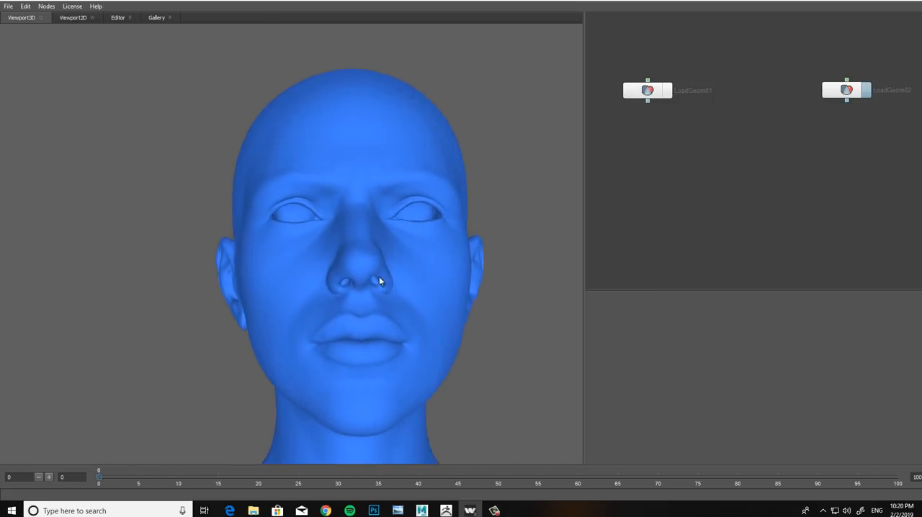
Step: Display the plane geometry together with the head, examine both from an angle, and hide the plane again
alt+right_drag(379, 278, 361, 260)
alt+drag(361, 261, 379, 277)
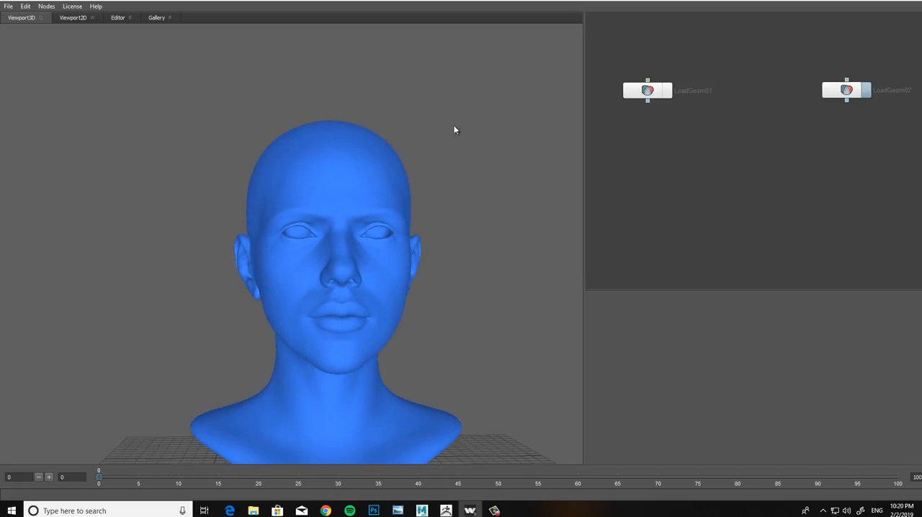
click(668, 91)
alt+drag(329, 264, 394, 244)
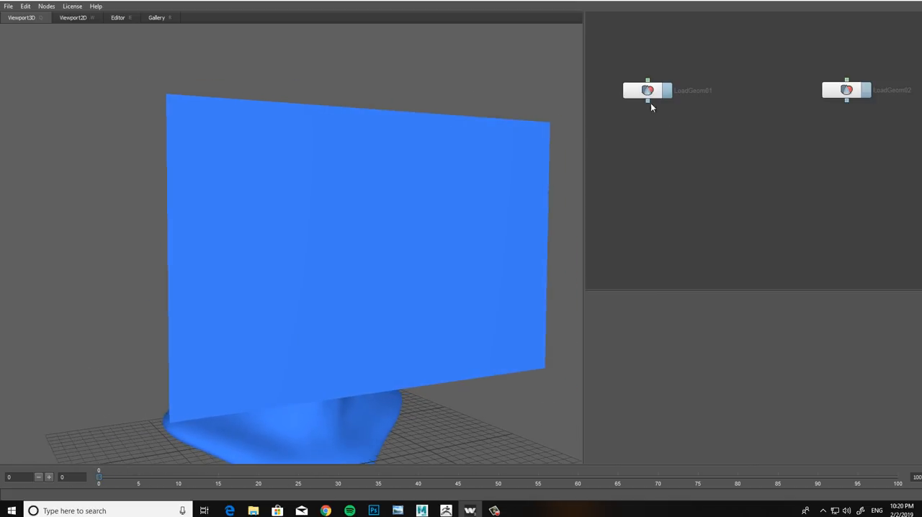
click(667, 94)
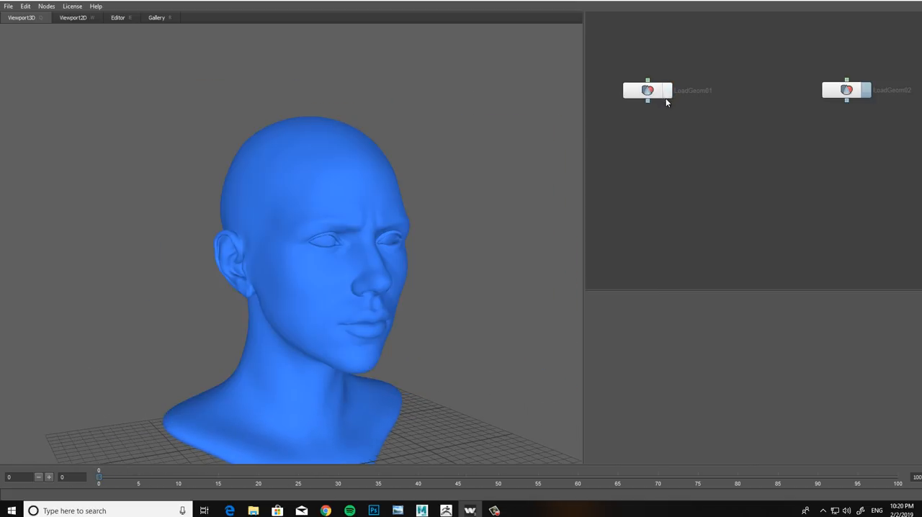
right_click(675, 141)
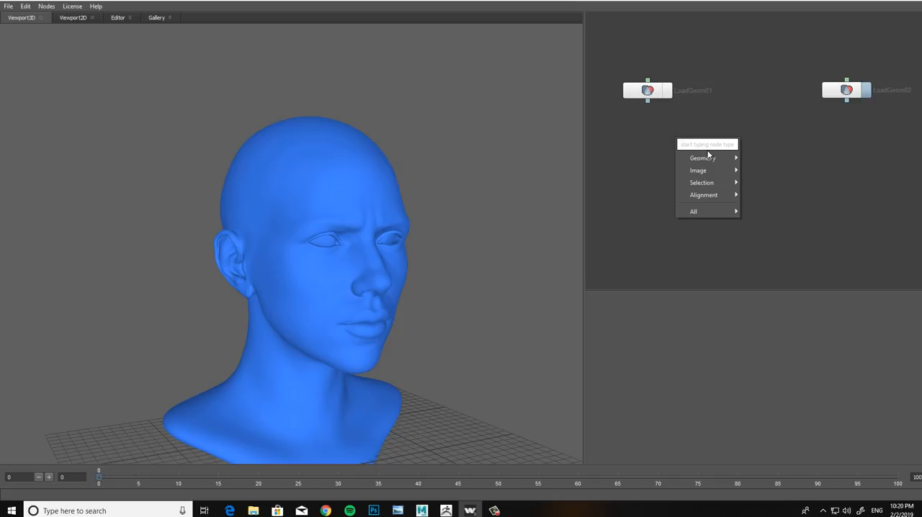
mouse_move(719, 156)
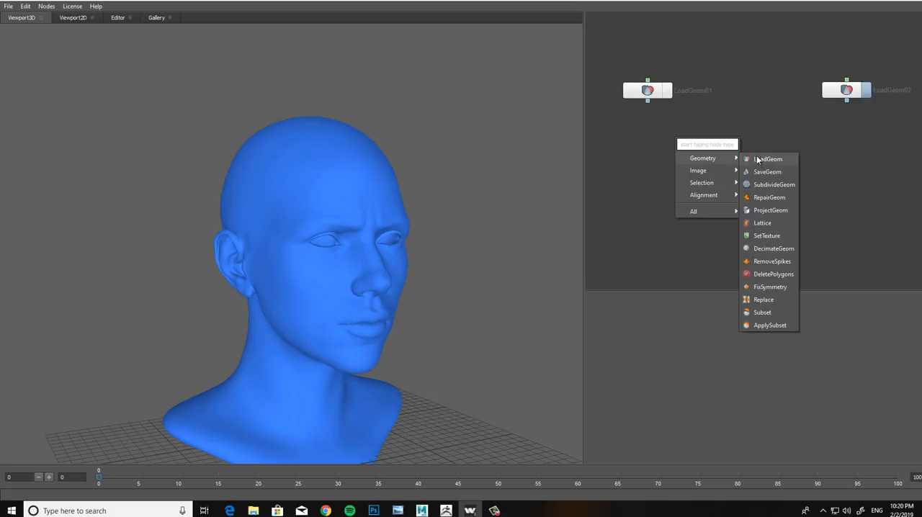
click(907, 90)
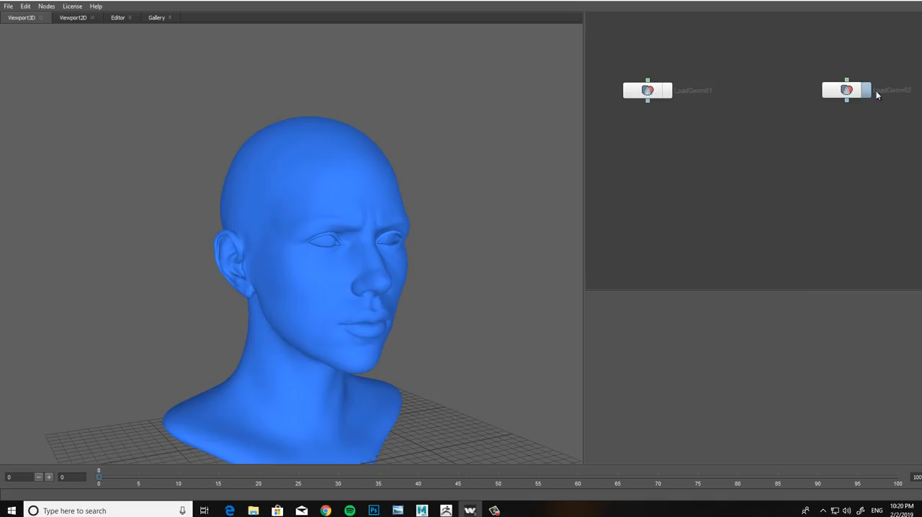
Step: Show the plane geometry and rename the plane's load node to plane and the head's load node to base
click(668, 94)
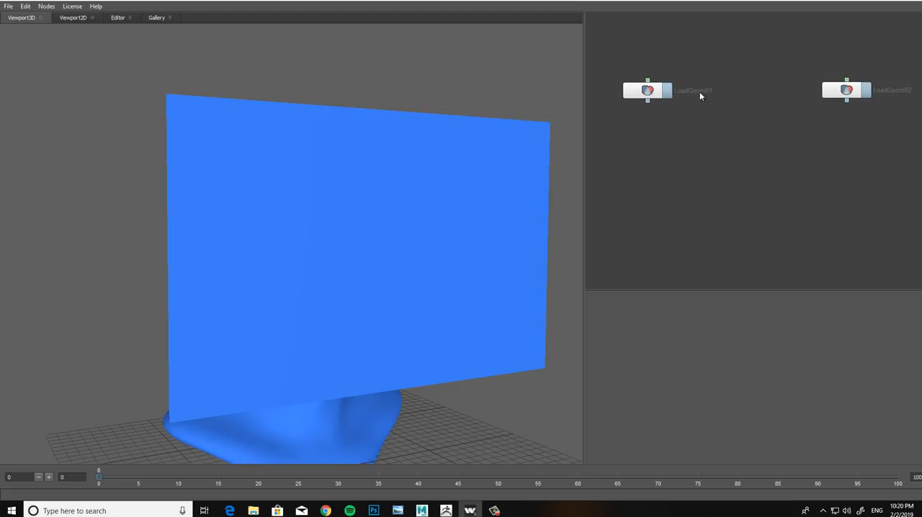
double_click(701, 92)
text(plane)
key(Return)
double_click(896, 90)
text(base)
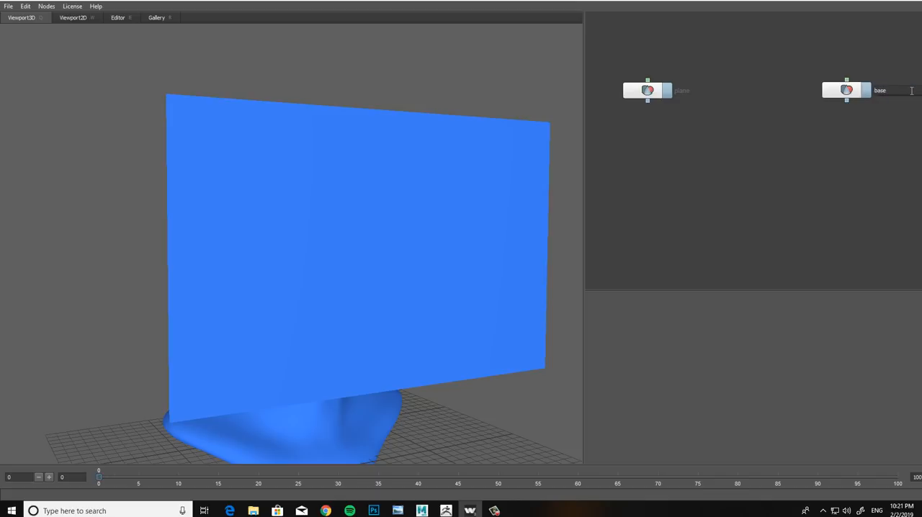
key(Return)
Step: Add a LoadImage node above the plane node and load face_CL_albedo.jpg from the fullface folder into it
right_click(713, 134)
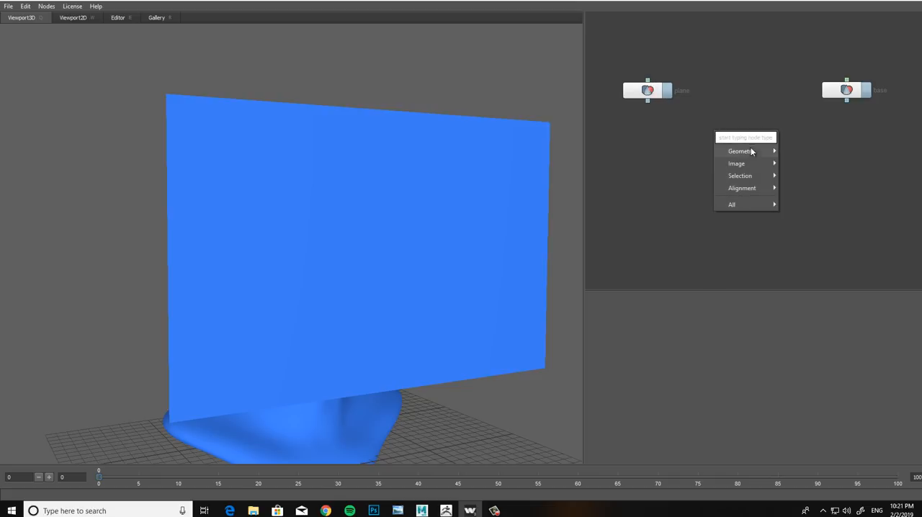
mouse_move(759, 165)
click(806, 165)
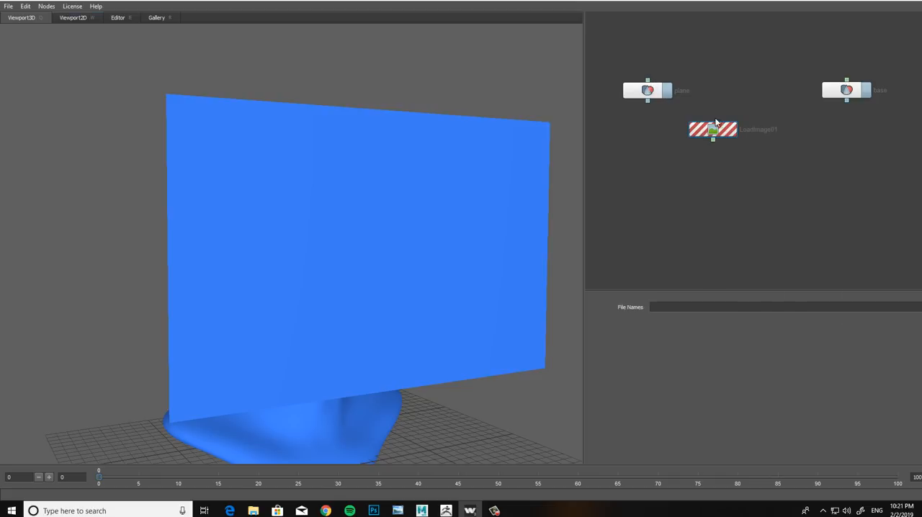
drag(721, 130, 648, 45)
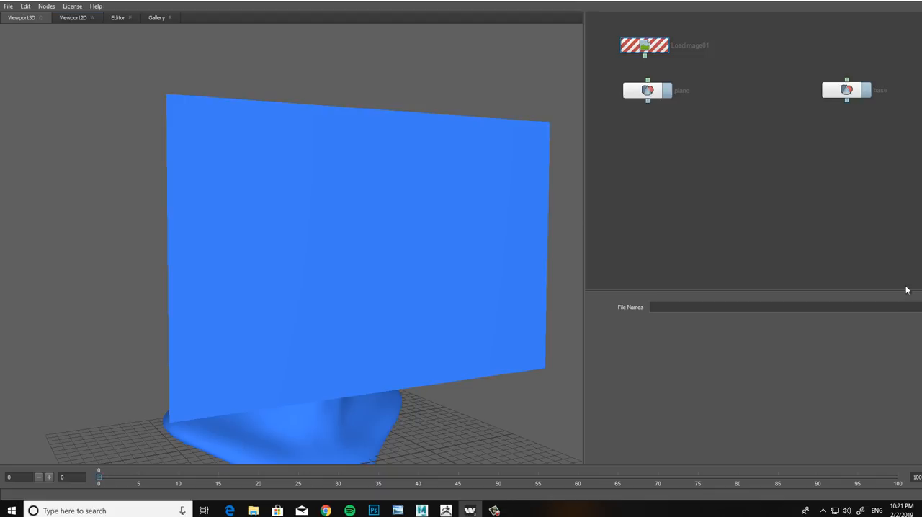
click(921, 307)
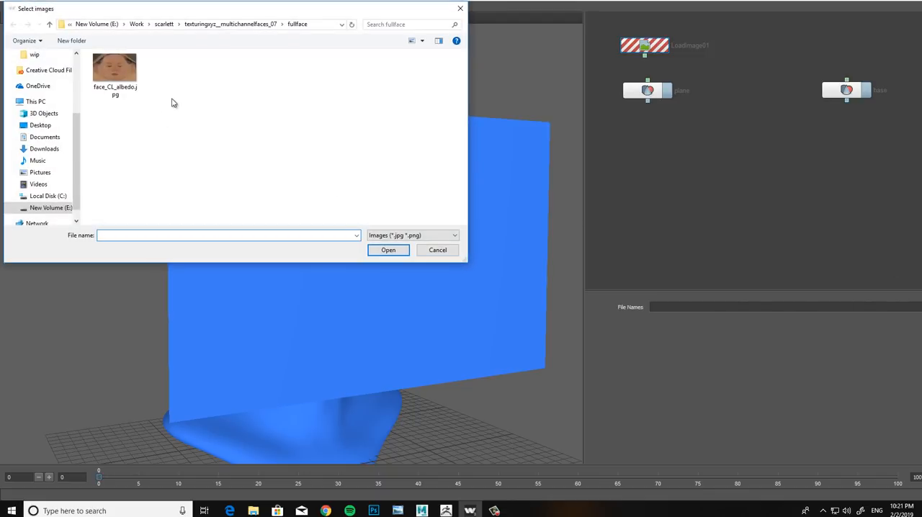
click(120, 80)
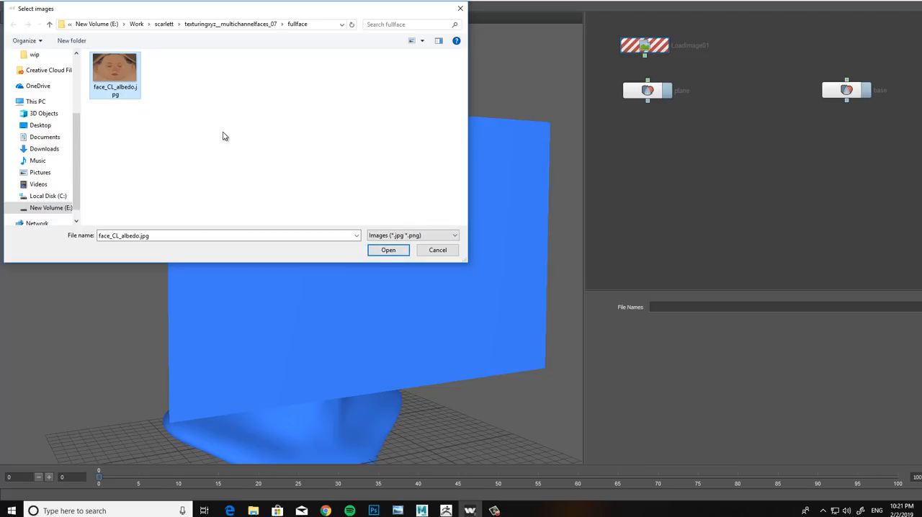
click(389, 253)
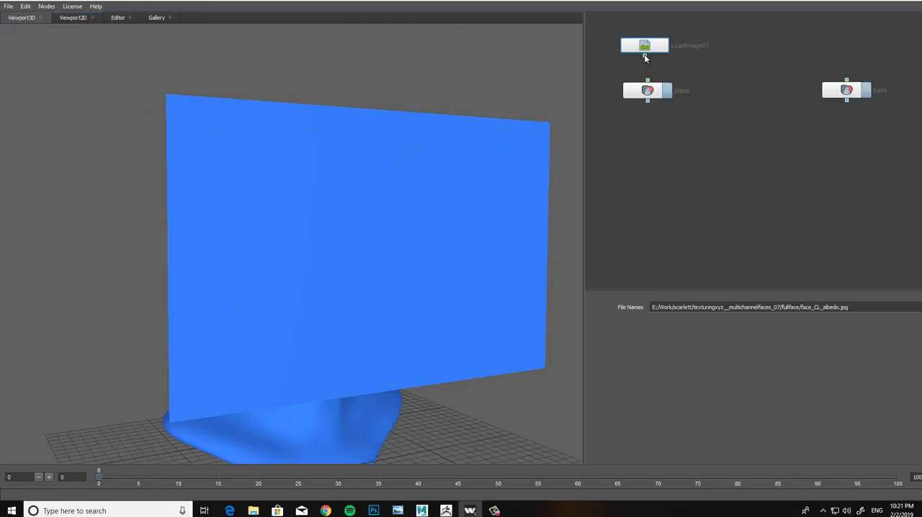
Step: Connect the LoadImage output to the plane node's input to texture the plane, and inspect the textured plane
drag(645, 56, 647, 81)
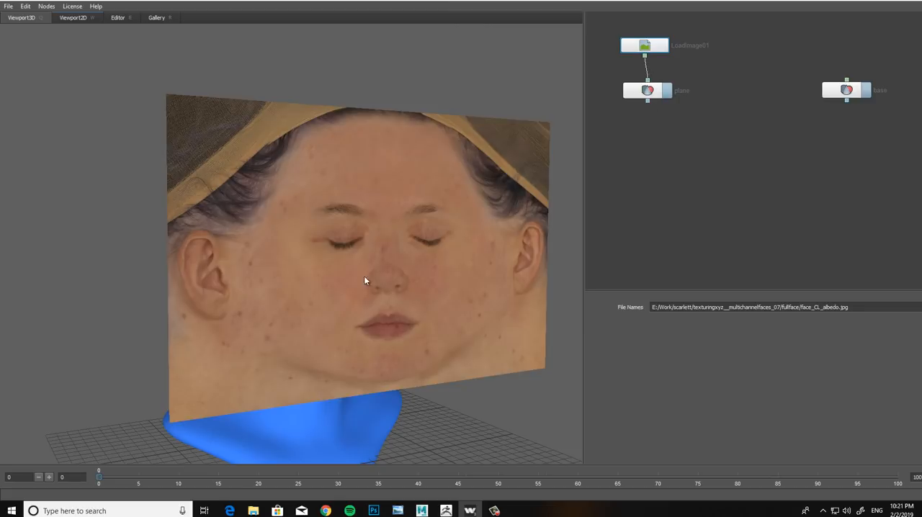
drag(364, 281, 418, 263)
scroll(445, 295, up, 5)
scroll(443, 282, down, 2)
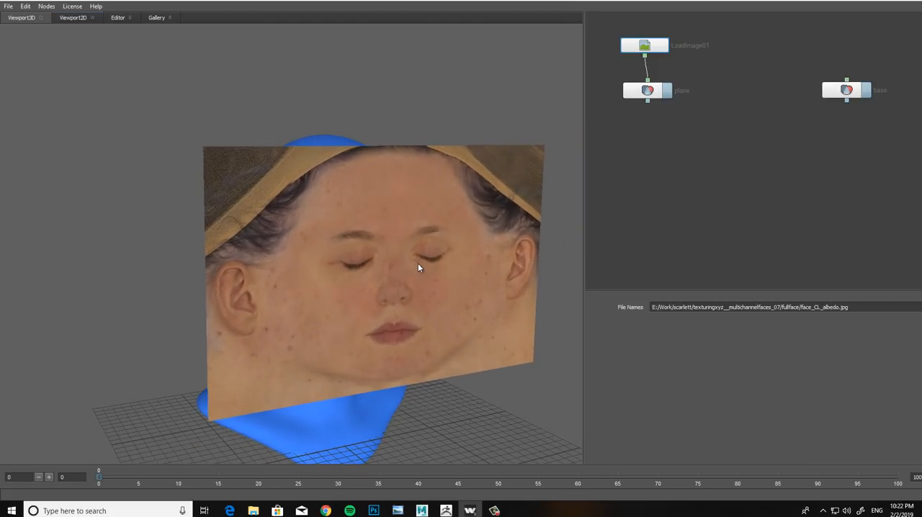
click(743, 171)
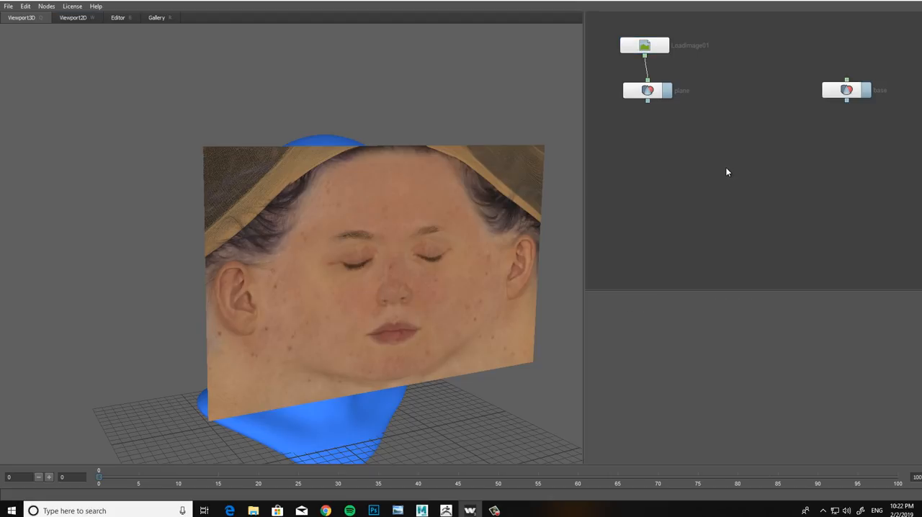
Step: Add a SelectPoints node to the graph, placed below and between the plane and base nodes
right_click(722, 165)
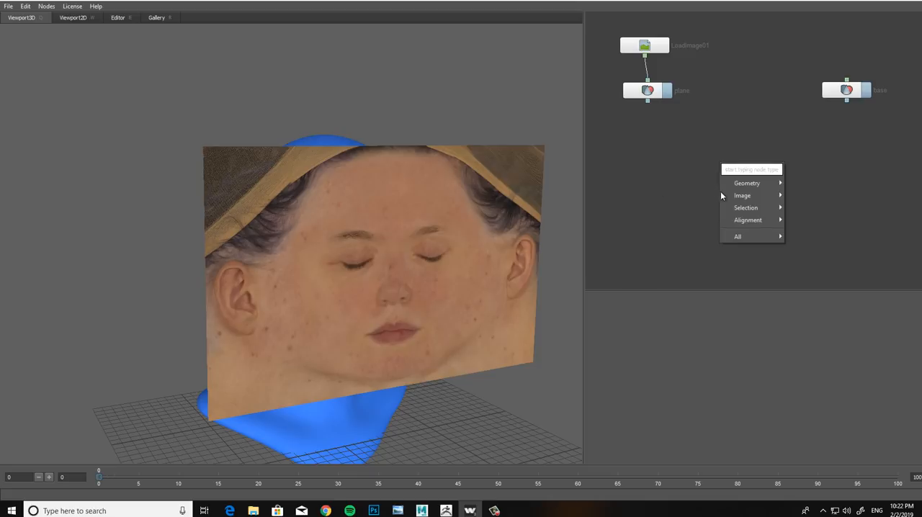
mouse_move(769, 182)
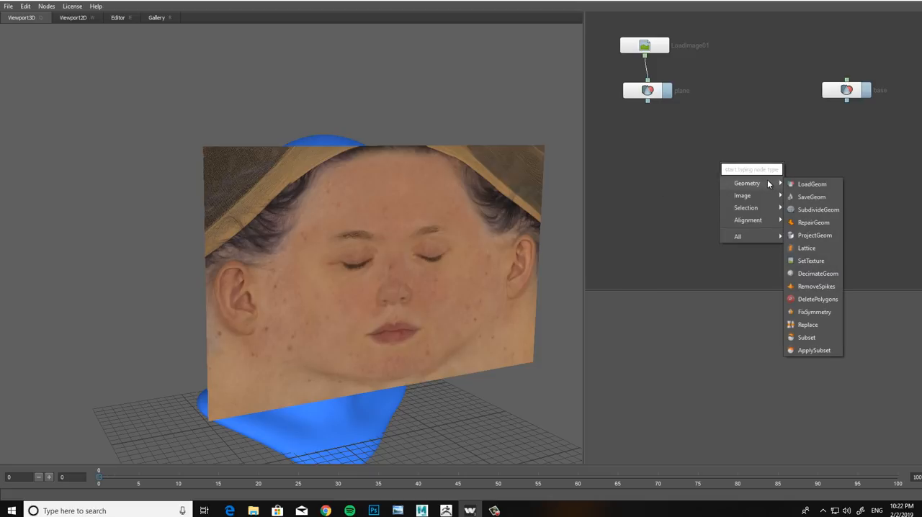
mouse_move(768, 208)
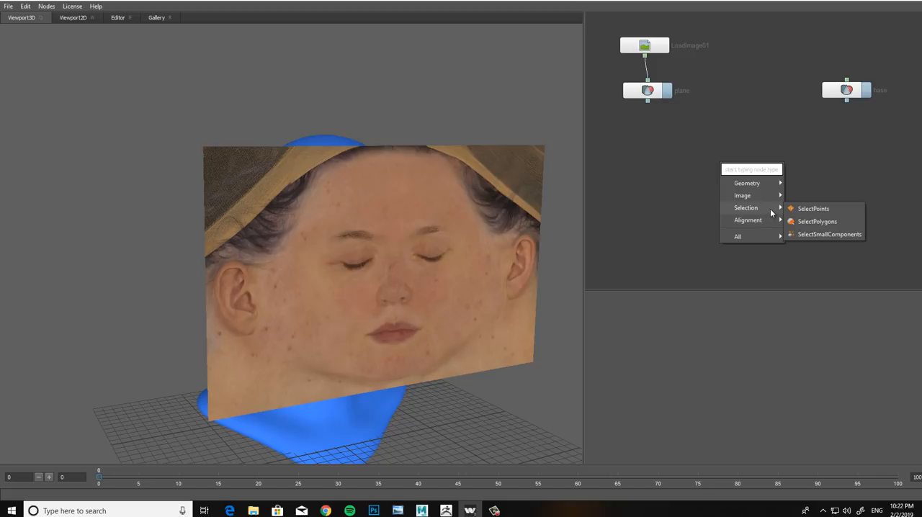
click(809, 209)
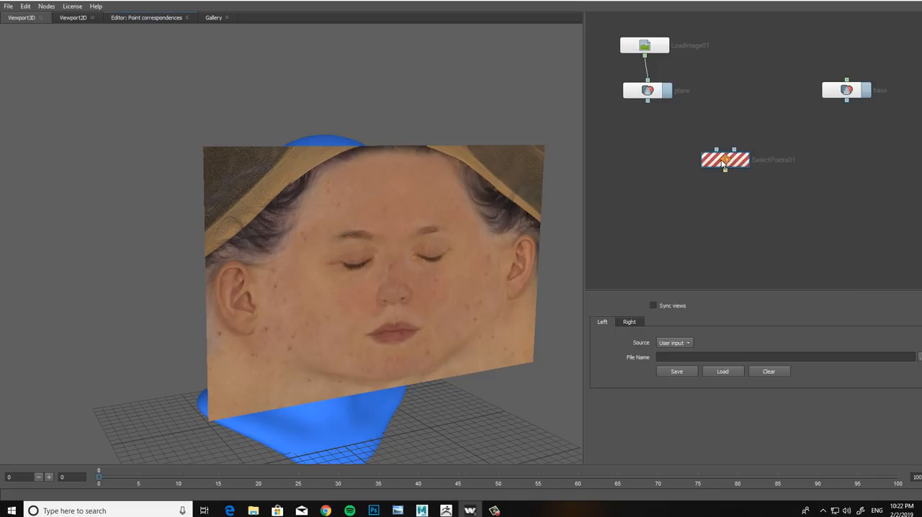
drag(722, 161, 721, 159)
drag(723, 162, 733, 155)
Step: Add a Wrapping node below the SelectPoints node and adjust the spacing of the two nodes
right_click(711, 208)
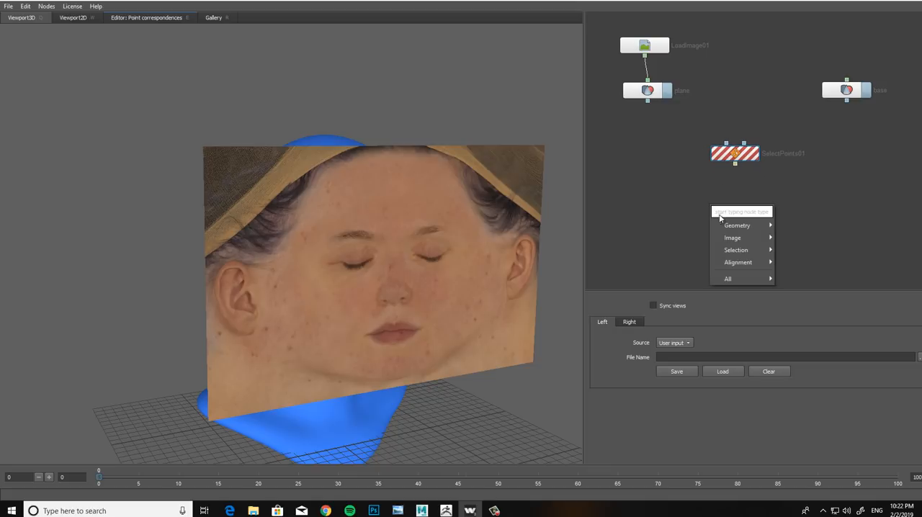
mouse_move(762, 264)
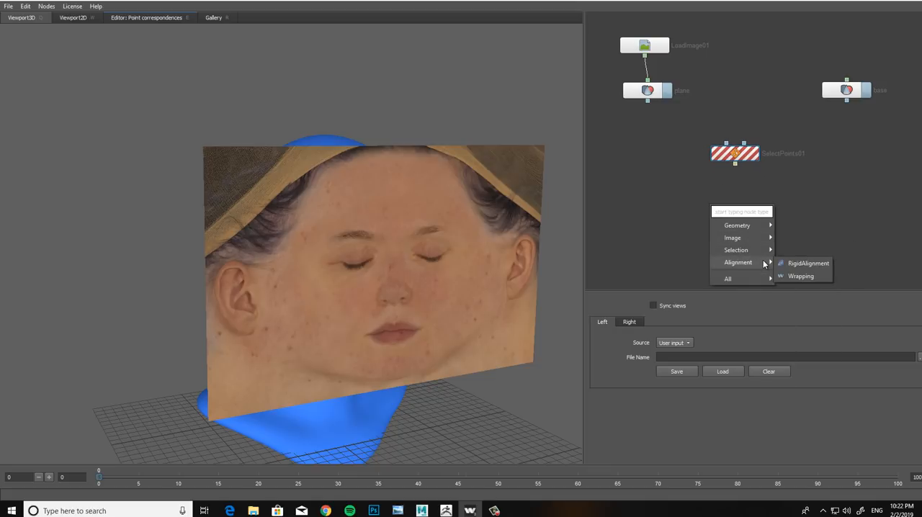
click(799, 277)
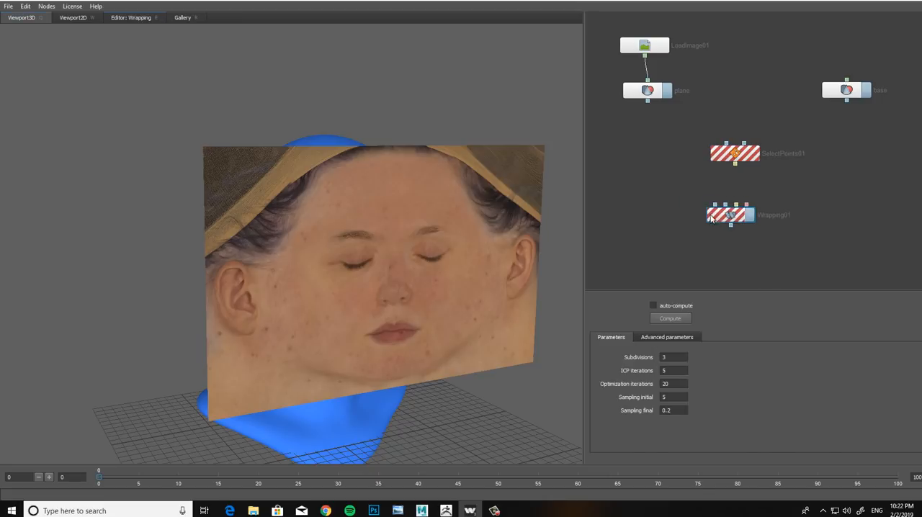
drag(712, 220, 708, 220)
drag(743, 155, 748, 159)
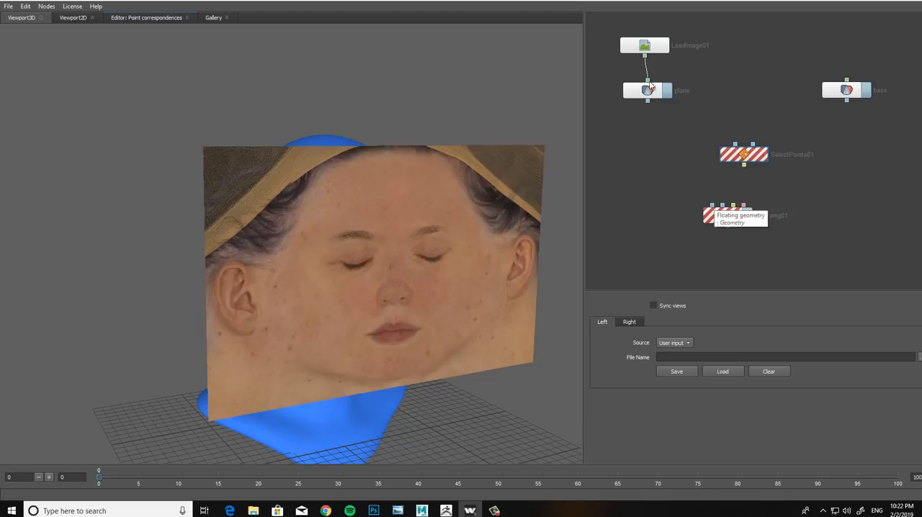
Step: Connect plane and base to the first and second inputs of both SelectPoints and Wrapping, and tidy the node layout
drag(647, 100, 735, 145)
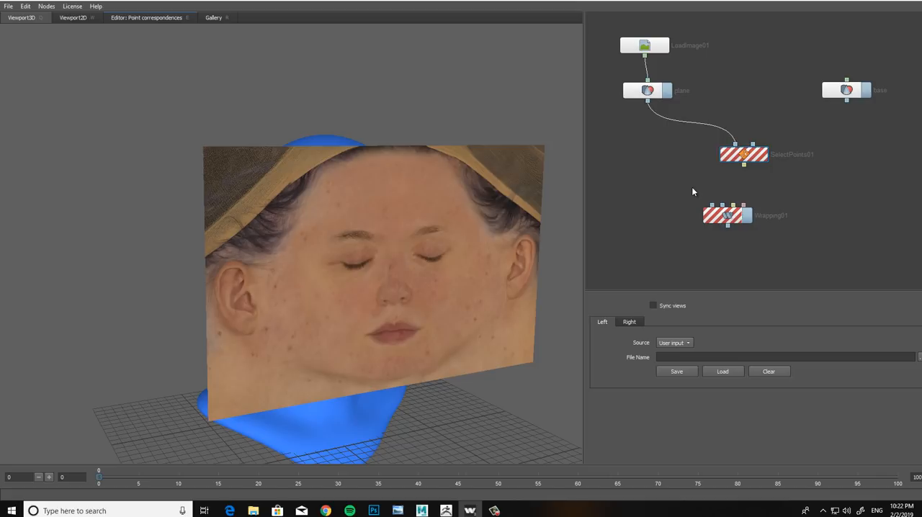
drag(647, 101, 712, 205)
drag(847, 102, 812, 128)
drag(756, 146, 753, 144)
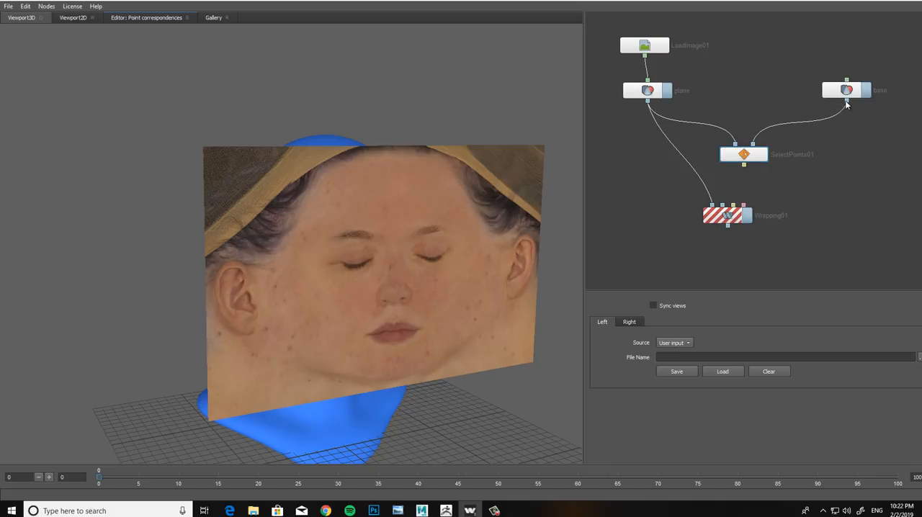
drag(847, 102, 717, 251)
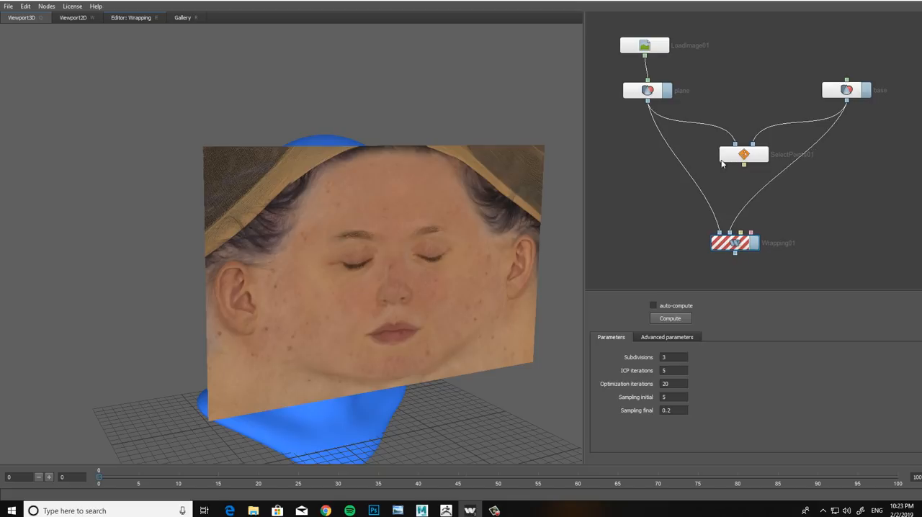
mouse_move(722, 163)
mouse_down()
mouse_move(708, 165)
mouse_move(716, 153)
mouse_up()
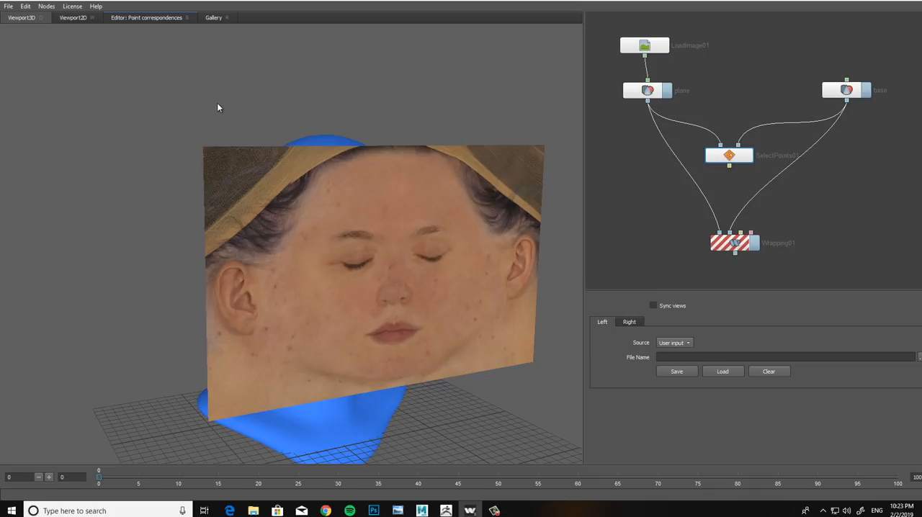
Step: Open the point correspondences editor for SelectPoints, enable Sync views, and frame the two faces from the front
click(131, 19)
click(653, 305)
drag(457, 284, 455, 232)
scroll(471, 316, up, 5)
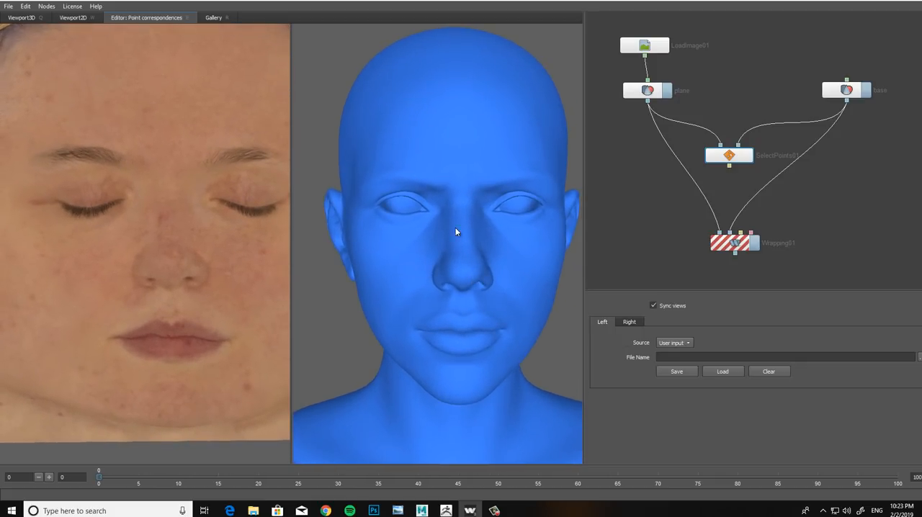
Step: Examine the face map and the head in the synced views from the side around the ear and from the front
drag(402, 255, 329, 260)
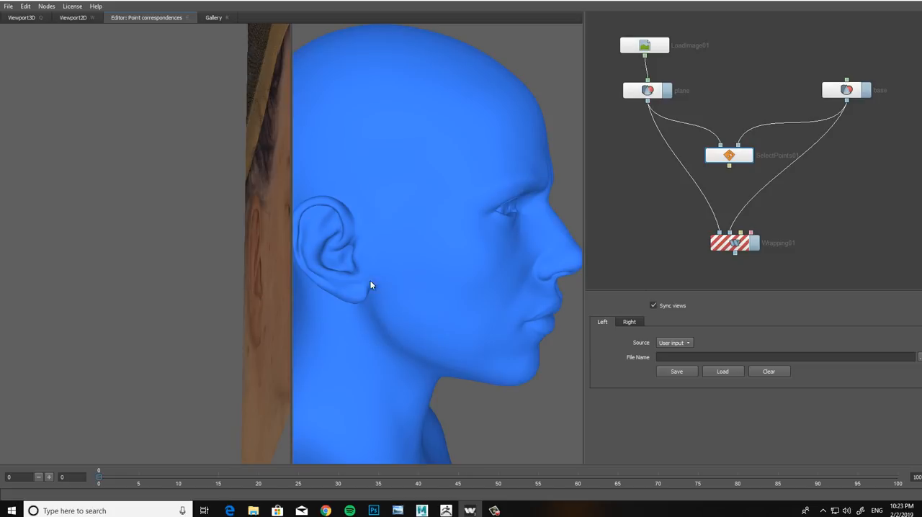
scroll(371, 285, up, 3)
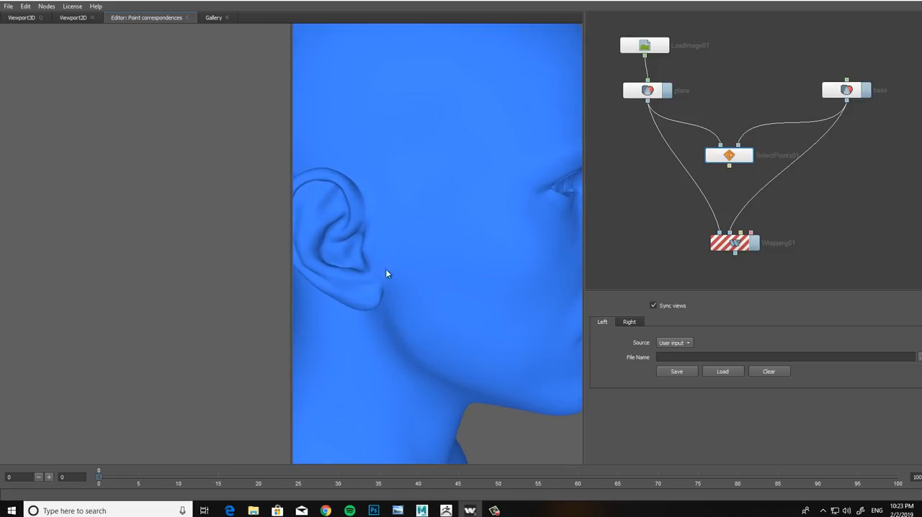
scroll(387, 272, down, 3)
drag(441, 234, 356, 232)
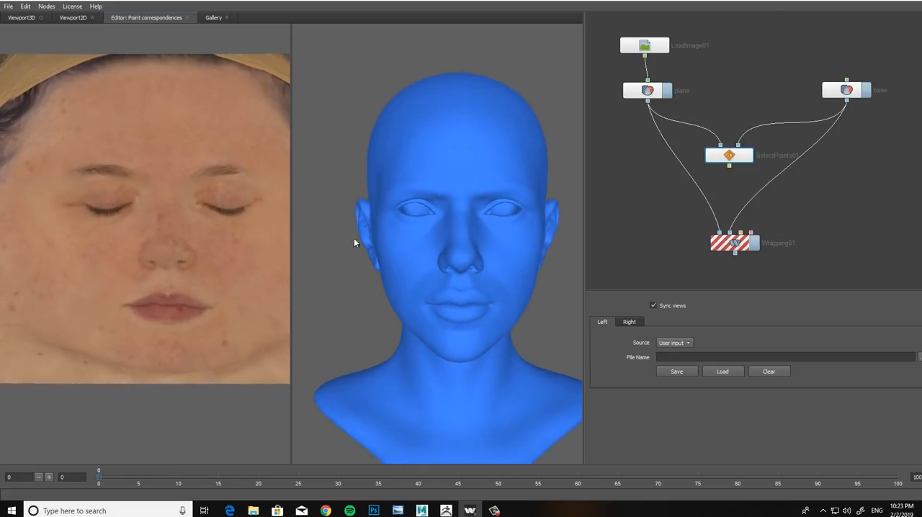
scroll(447, 260, up, 3)
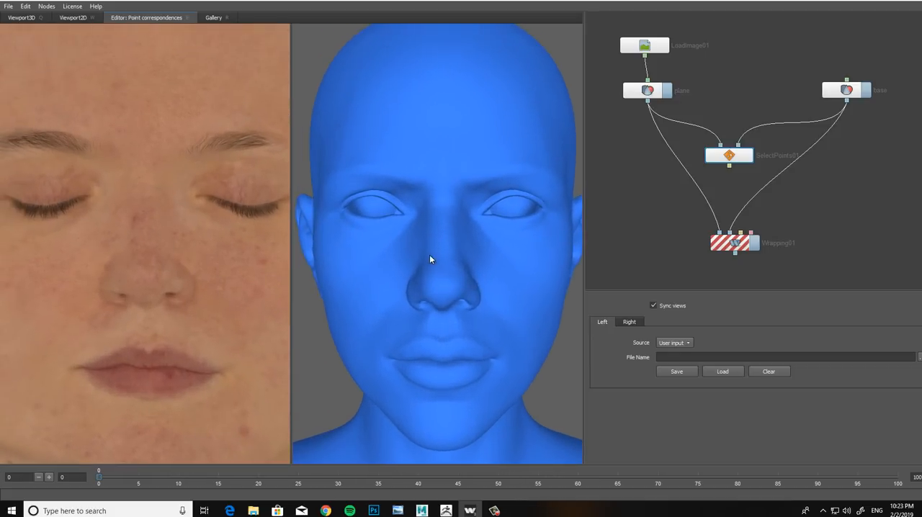
scroll(431, 255, down, 1)
drag(443, 247, 469, 267)
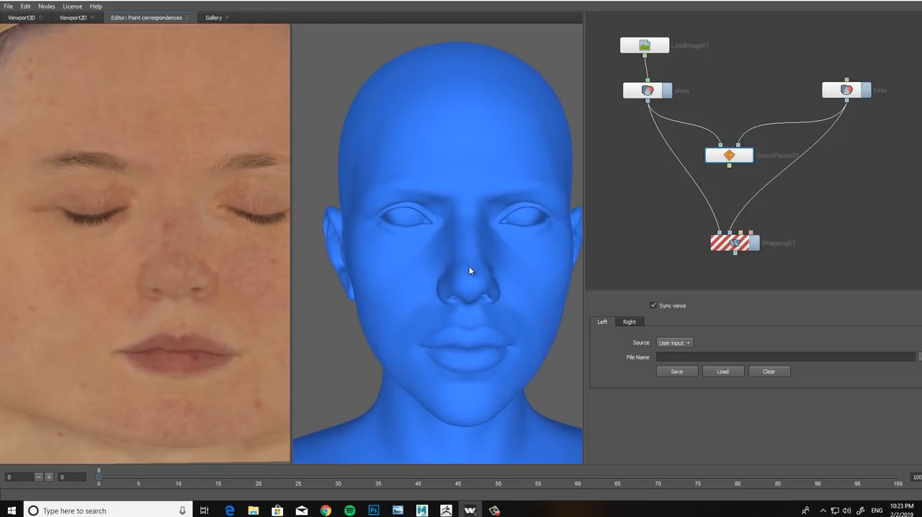
Step: Place matching points at the inner and outer corners of the face's left eye on both the face map and the head
scroll(469, 268, up, 1)
middle_drag(472, 249, 437, 245)
scroll(467, 249, up, 2)
scroll(469, 257, up, 3)
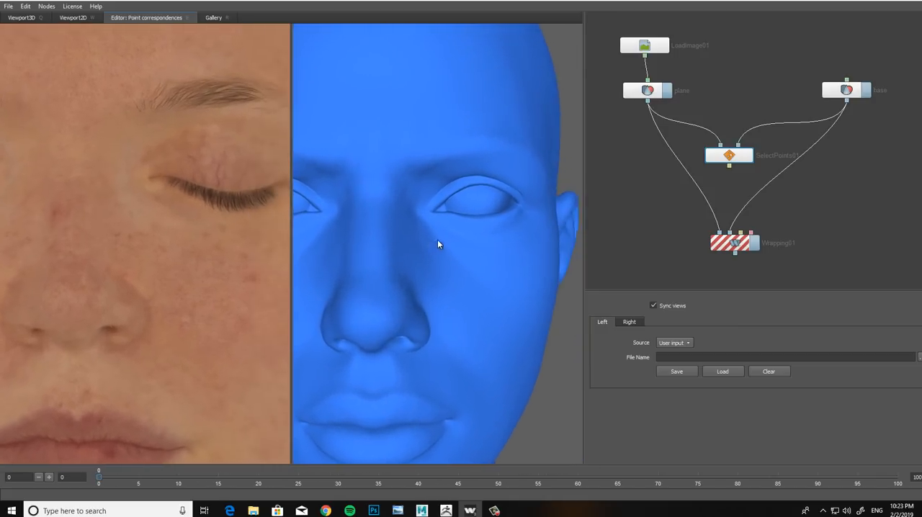
scroll(439, 241, up, 1)
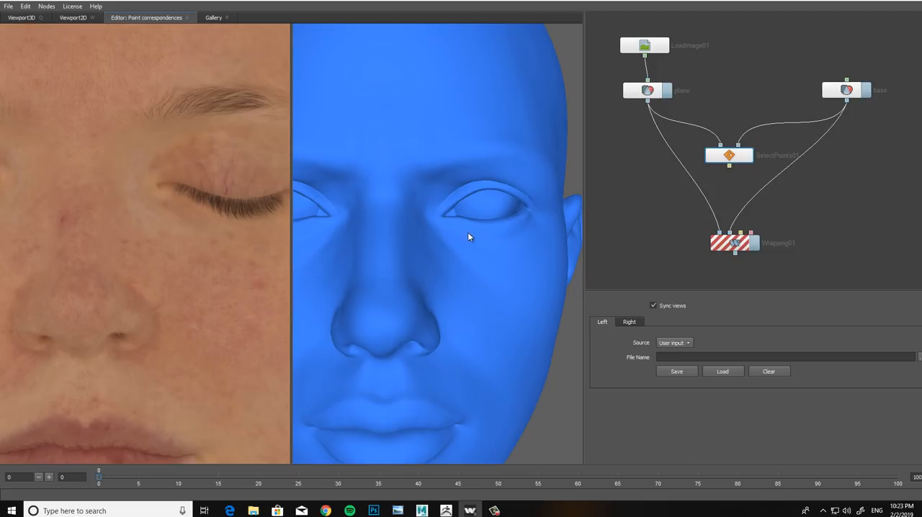
middle_drag(462, 251, 424, 226)
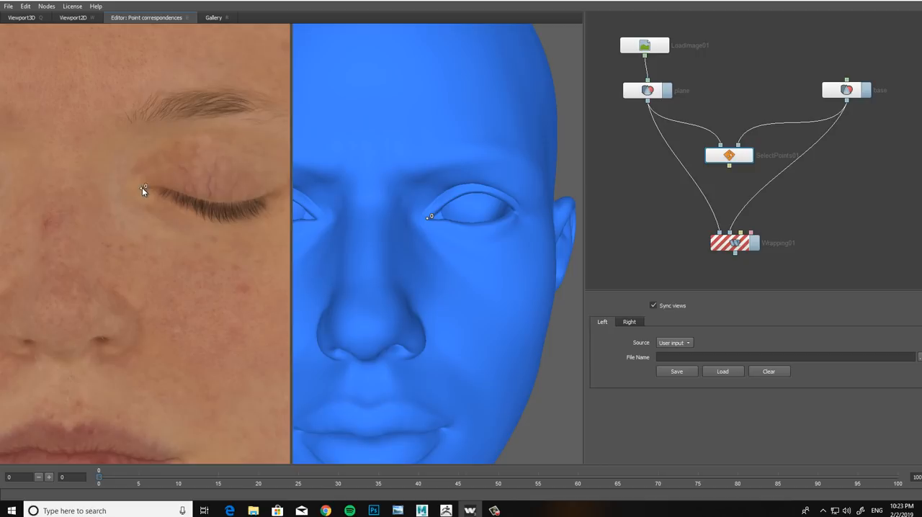
click(516, 215)
Step: Add matching points just beyond the left eye's outer corner and at the middle of its lower lid
middle_drag(500, 233, 485, 237)
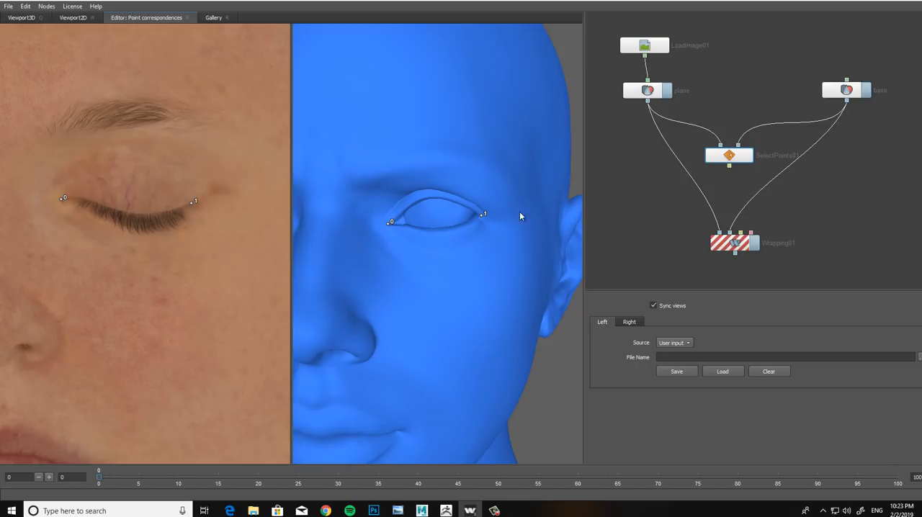
middle_drag(519, 216, 499, 221)
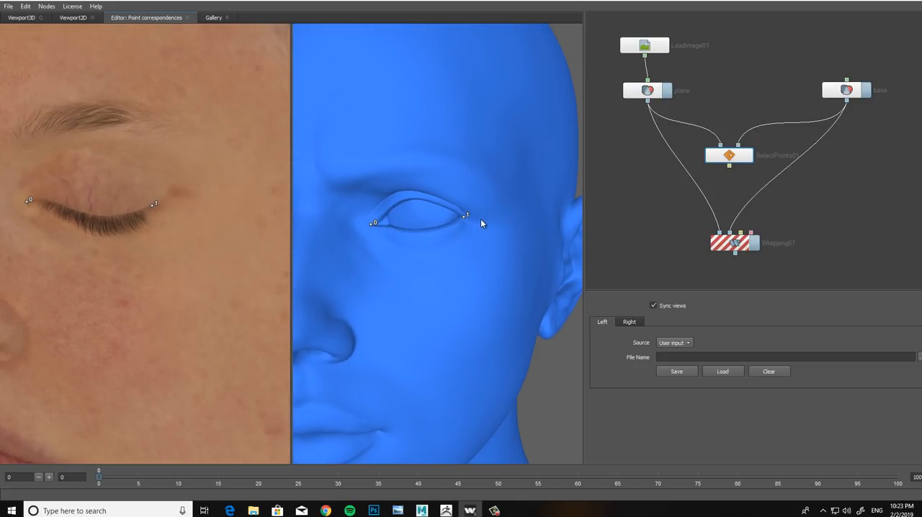
click(484, 219)
middle_drag(432, 250, 462, 246)
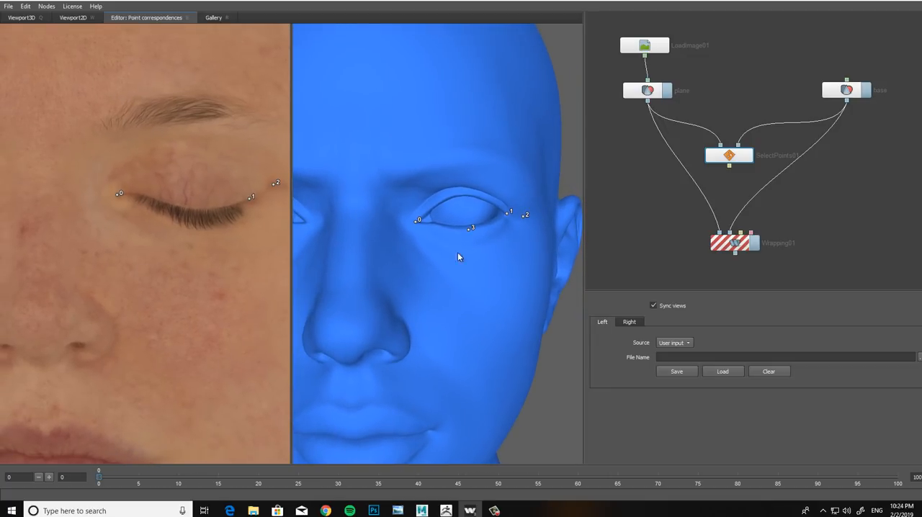
click(192, 213)
Step: Add matching points above the inner part of the left upper eyelid and at the inner end of the left eyebrow
middle_drag(415, 232, 405, 208)
right_drag(406, 208, 433, 232)
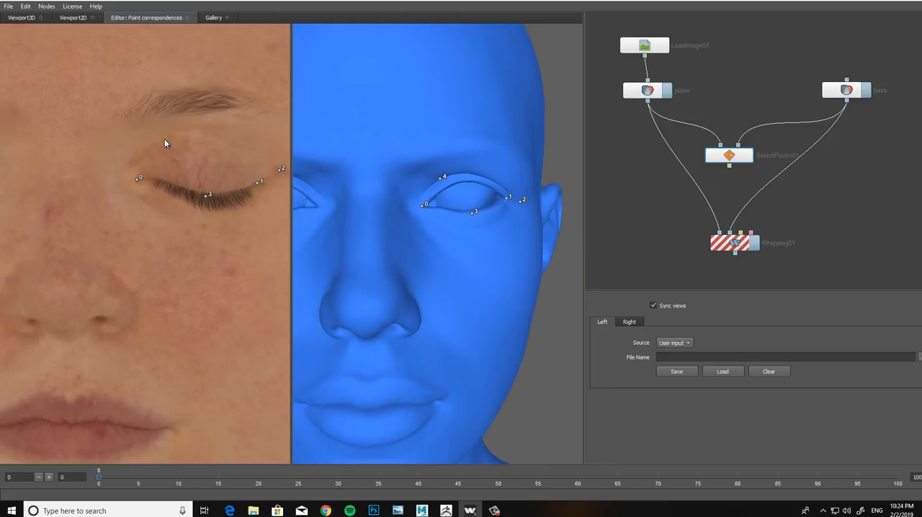
middle_drag(385, 202, 432, 201)
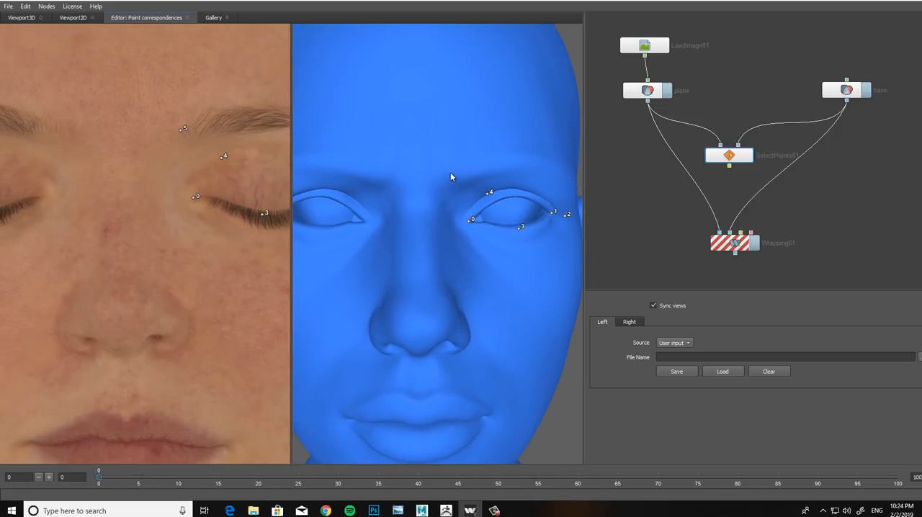
click(452, 180)
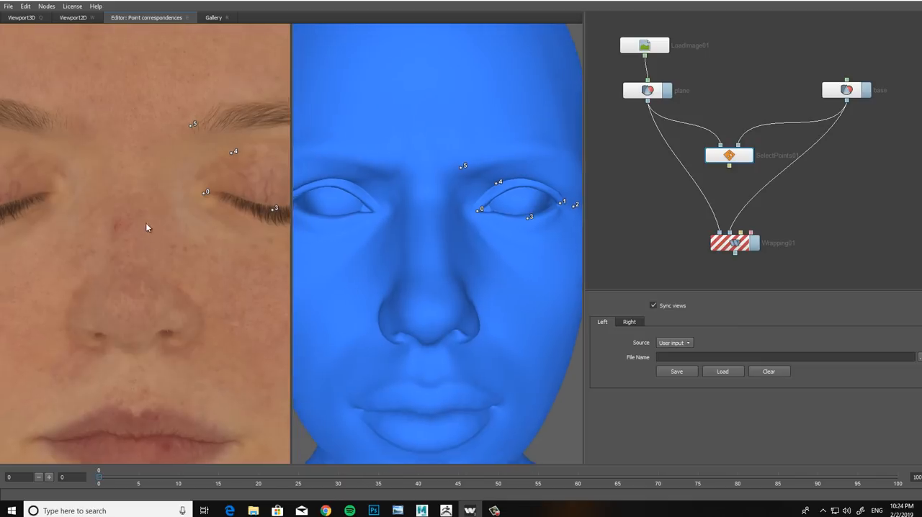
Step: Add matching points at the inner end of the right eyebrow and the inner corner of the right eye
middle_drag(185, 238, 208, 257)
scroll(191, 249, up, 1)
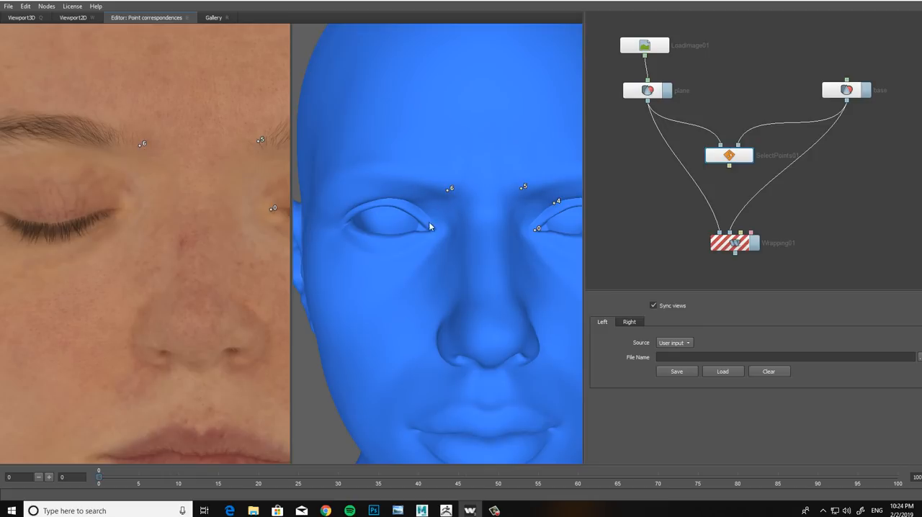
middle_drag(122, 213, 160, 215)
scroll(162, 214, up, 1)
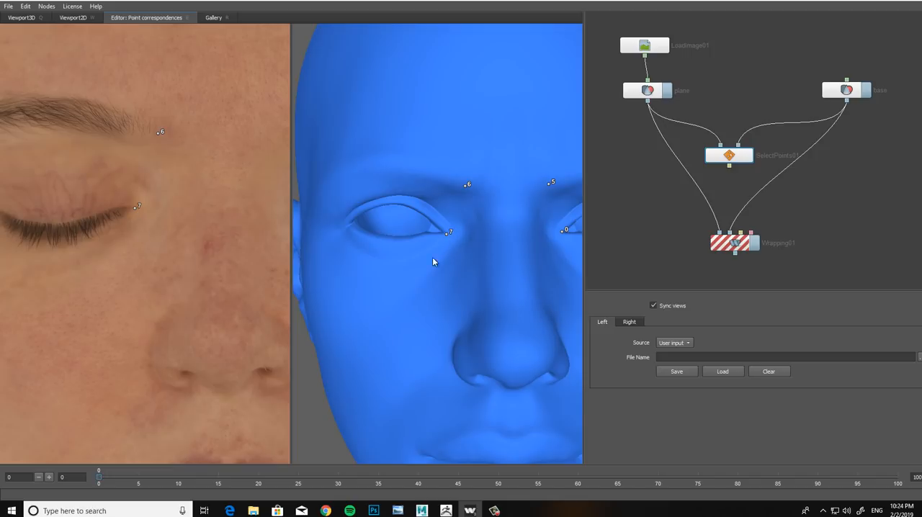
Step: Add matching points above the right eye's inner upper lid, at its lower lid's middle, at its outer corner, and just beyond that corner
middle_drag(153, 231, 179, 244)
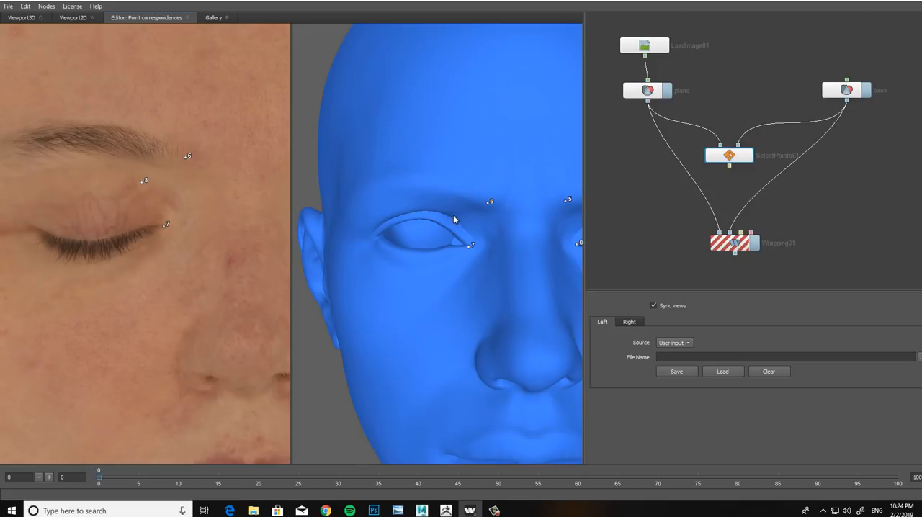
middle_drag(155, 280, 173, 264)
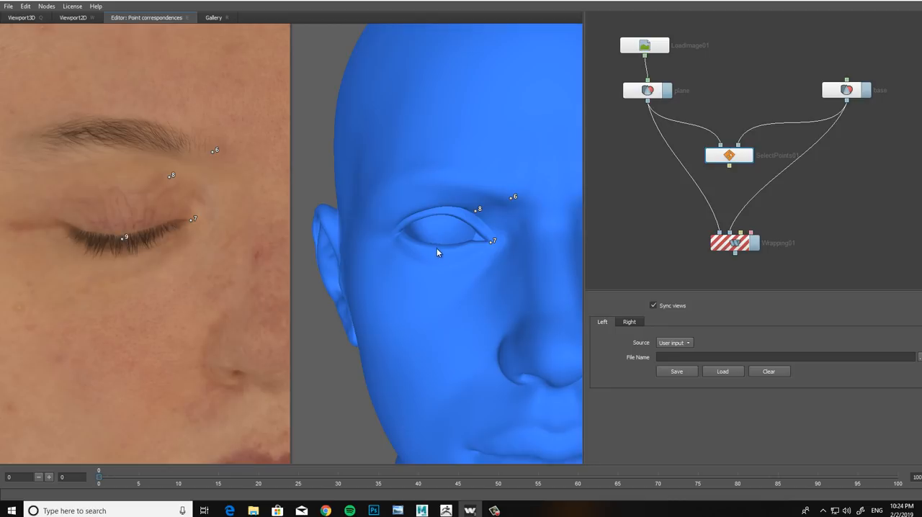
middle_drag(87, 240, 120, 234)
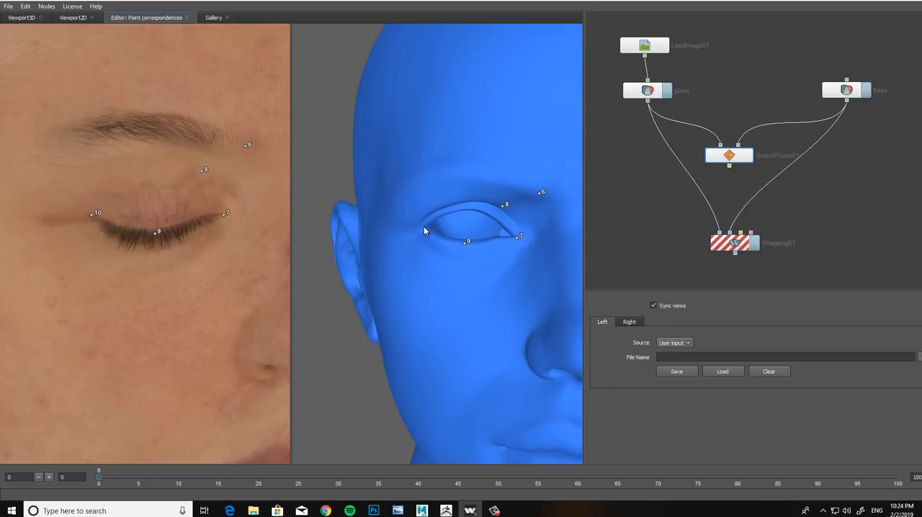
middle_drag(405, 240, 423, 242)
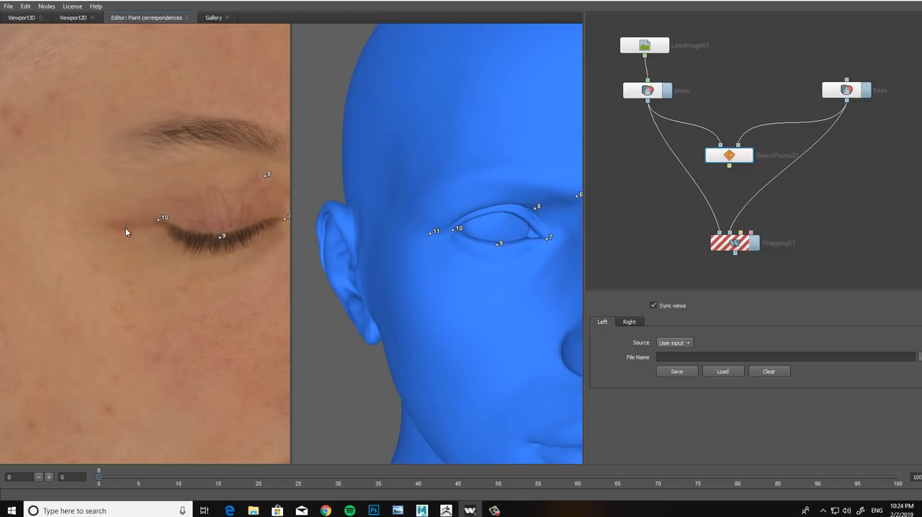
scroll(352, 199, down, 3)
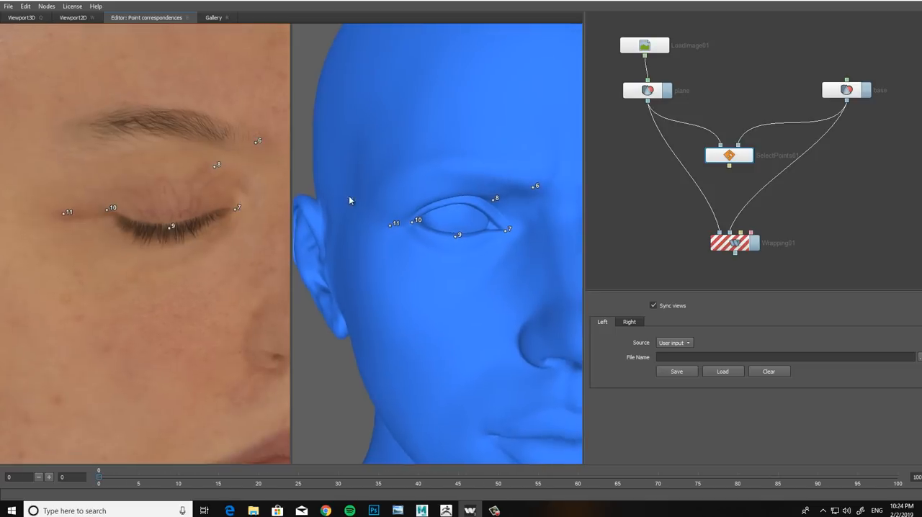
Step: Add matching points at the outer ends of the right and left eyebrows on the face map and head
alt+drag(405, 239, 390, 241)
alt+middle_drag(133, 248, 150, 260)
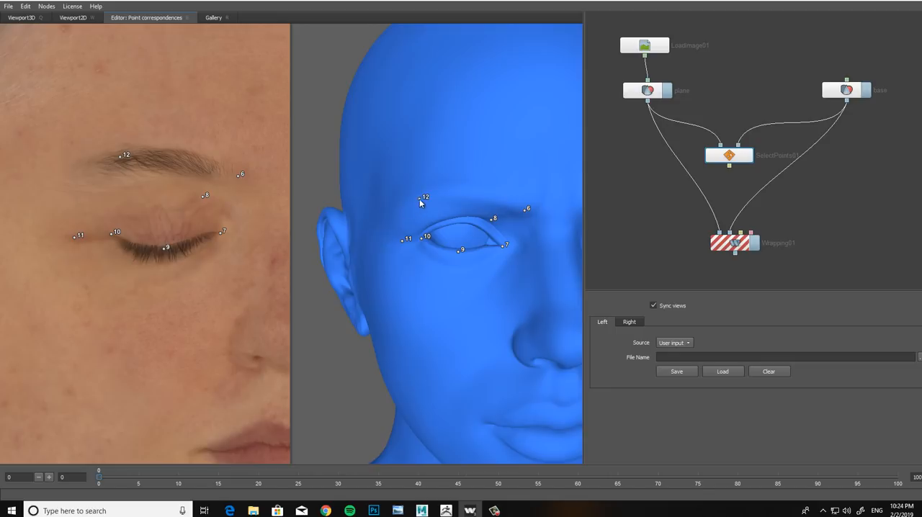
alt+middle_drag(207, 234, 145, 238)
scroll(146, 239, down, 3)
alt+middle_drag(274, 209, 185, 226)
scroll(220, 230, up, 5)
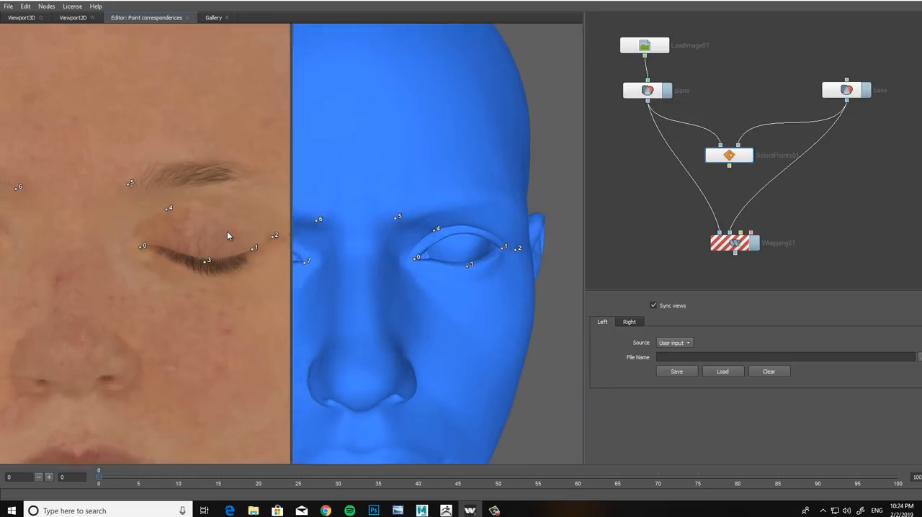
alt+middle_drag(267, 227, 192, 250)
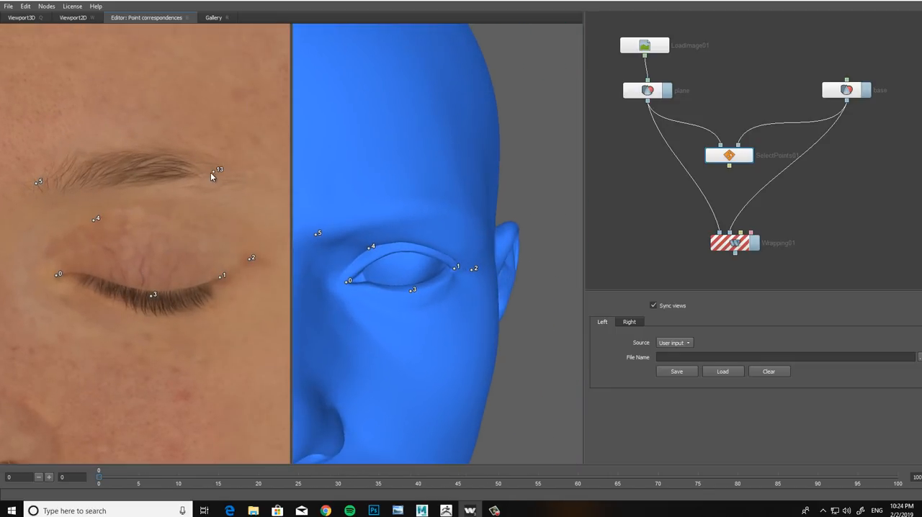
alt+drag(440, 216, 436, 214)
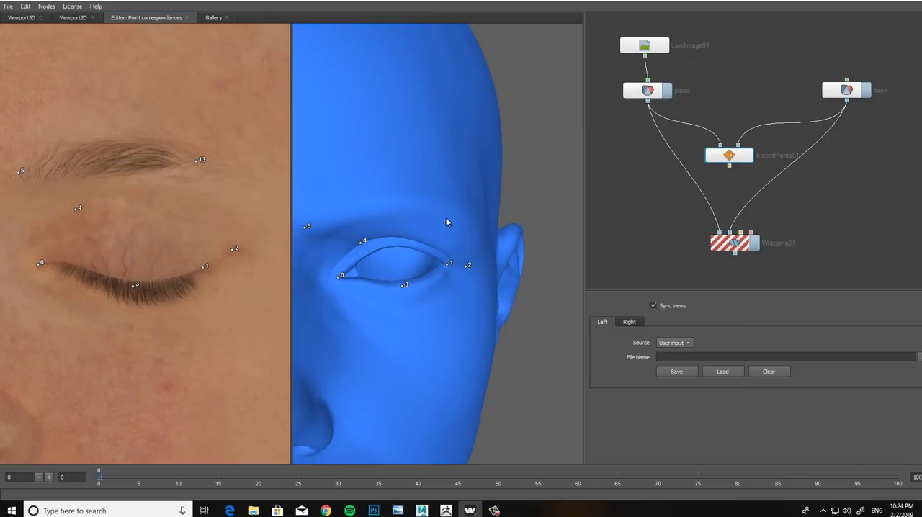
alt+drag(135, 261, 171, 253)
scroll(172, 254, down, 1)
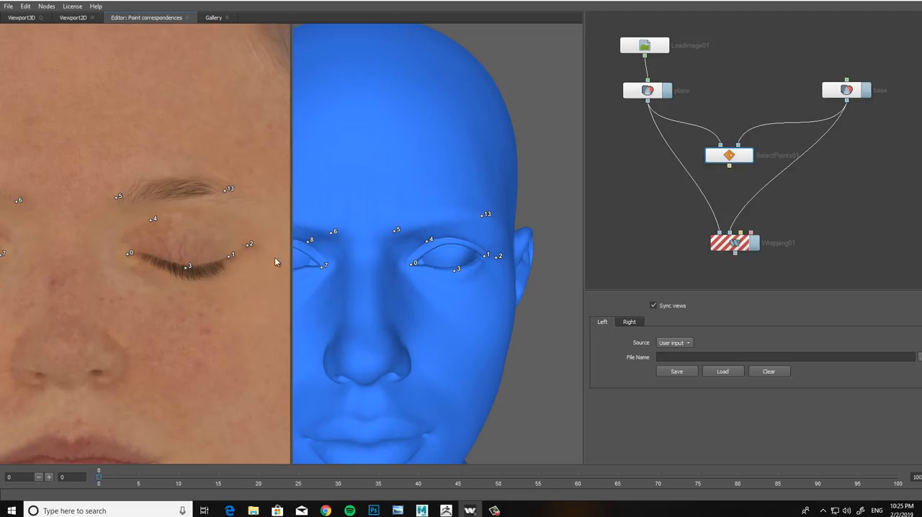
Step: Place matching points along the underside of the nose, at the centre of its base and below each nostril
alt+middle_drag(167, 277, 198, 237)
scroll(187, 271, down, 2)
alt+drag(188, 271, 190, 276)
alt+middle_drag(183, 276, 191, 261)
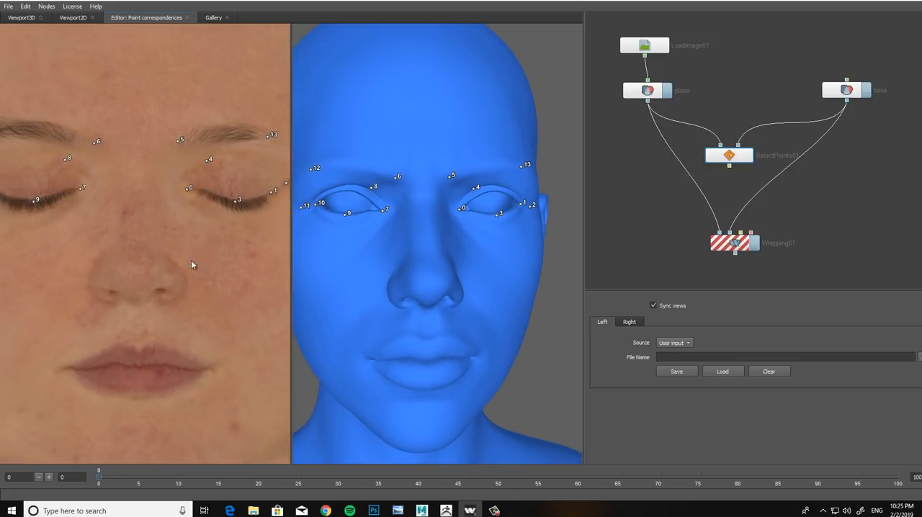
alt+right_drag(191, 261, 186, 302)
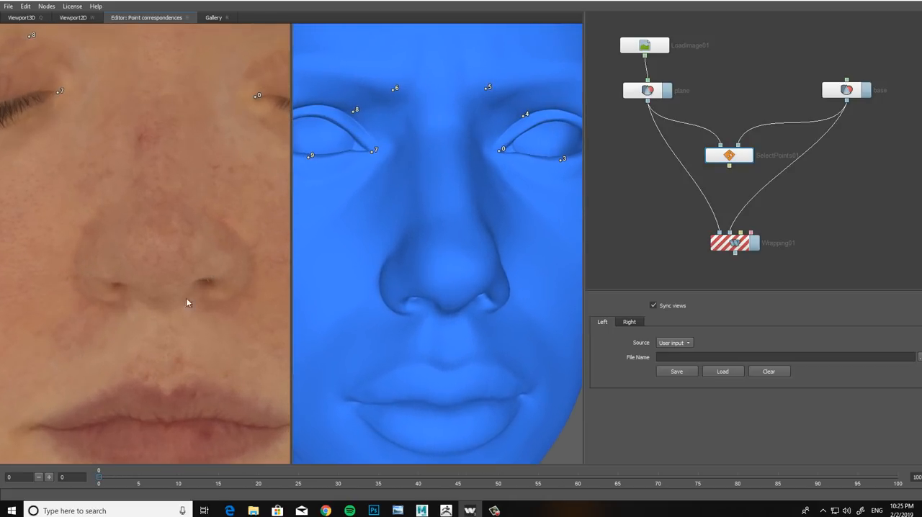
click(446, 312)
click(206, 300)
scroll(177, 270, down, 2)
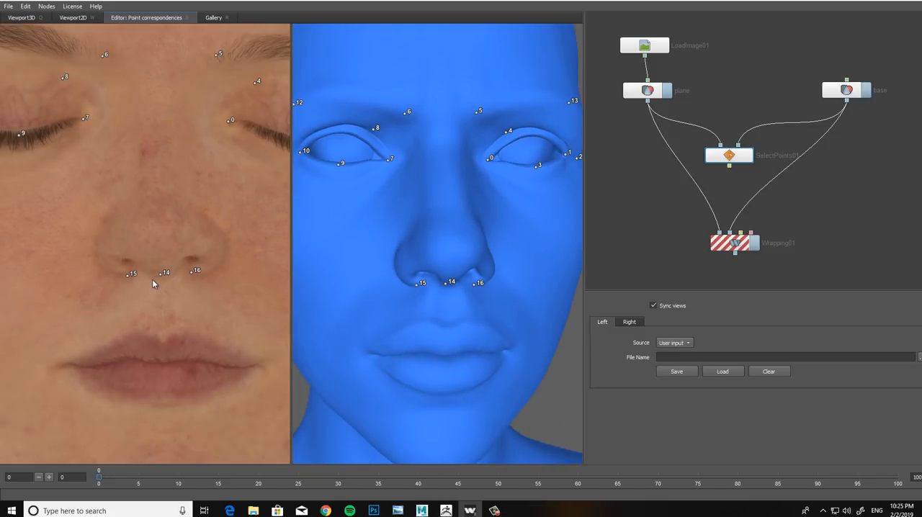
Step: Add matching points at the top of both nose wings and on the nose tip
mouse_move(189, 257)
alt+mouse_down()
mouse_move(202, 258)
mouse_move(206, 276)
mouse_move(194, 256)
alt+mouse_up()
scroll(208, 285, up, 2)
alt+middle_drag(194, 256, 164, 259)
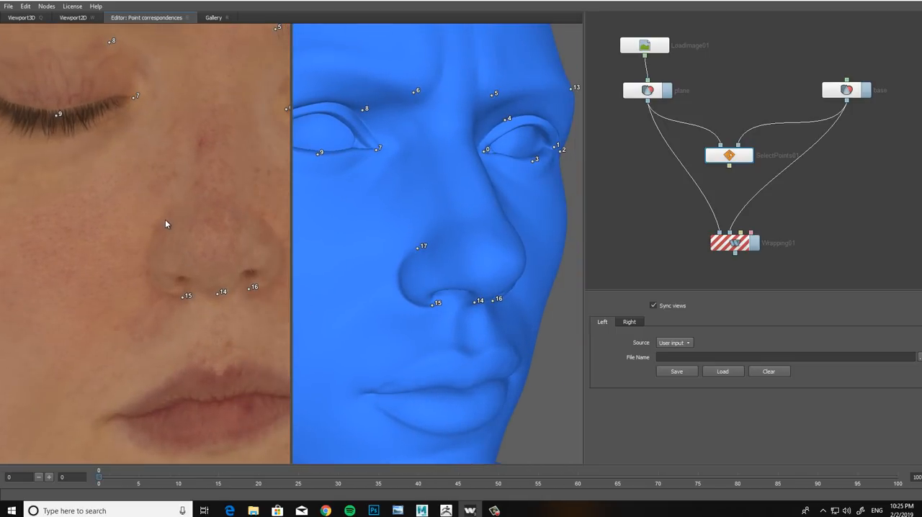
alt+drag(212, 235, 174, 231)
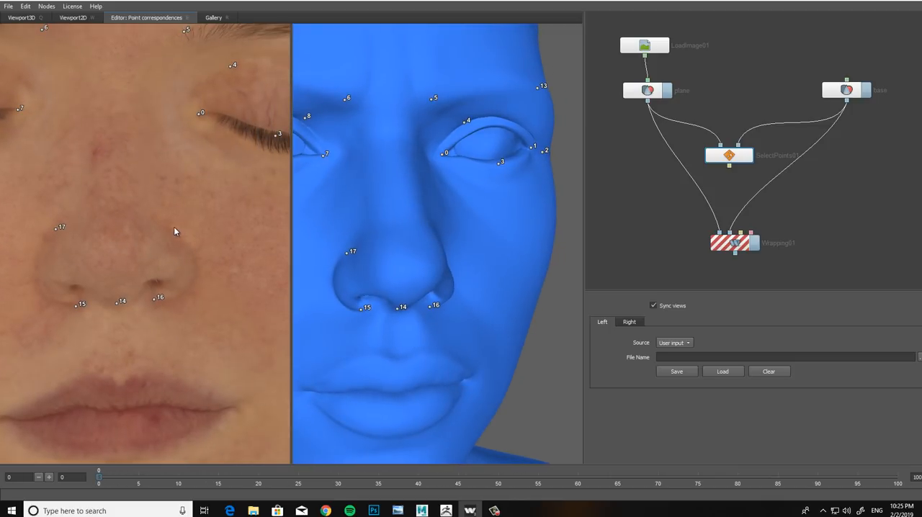
alt+drag(422, 238, 443, 271)
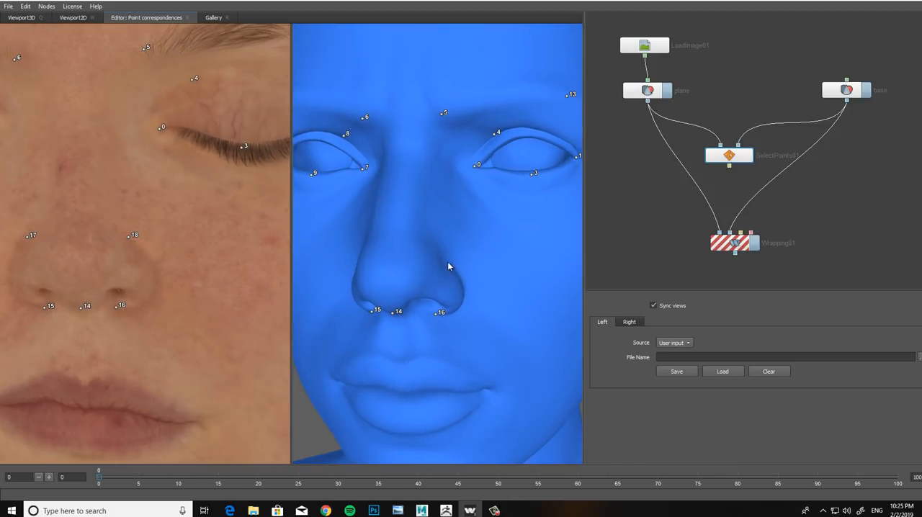
click(448, 263)
mouse_move(146, 268)
alt+mouse_down()
mouse_move(181, 264)
mouse_move(155, 260)
alt+mouse_up()
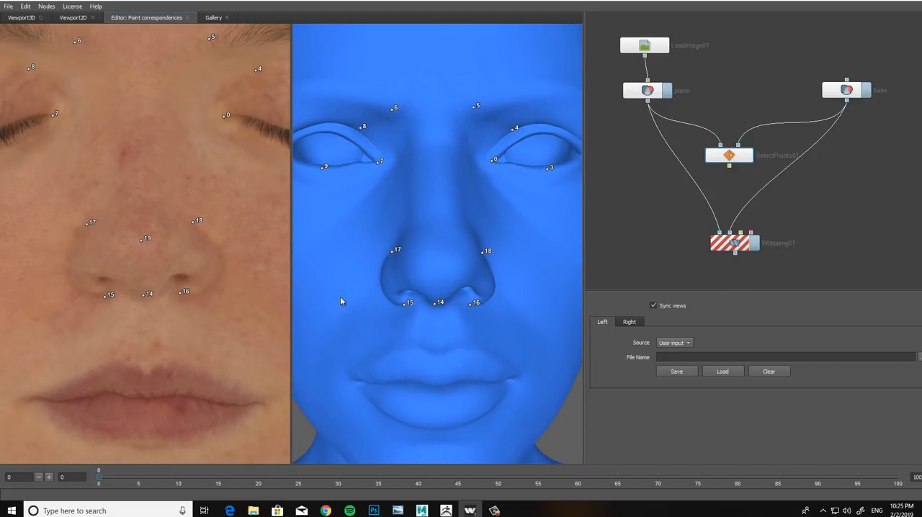
click(437, 257)
mouse_move(172, 320)
middle_down()
mouse_move(174, 293)
mouse_move(179, 305)
middle_up()
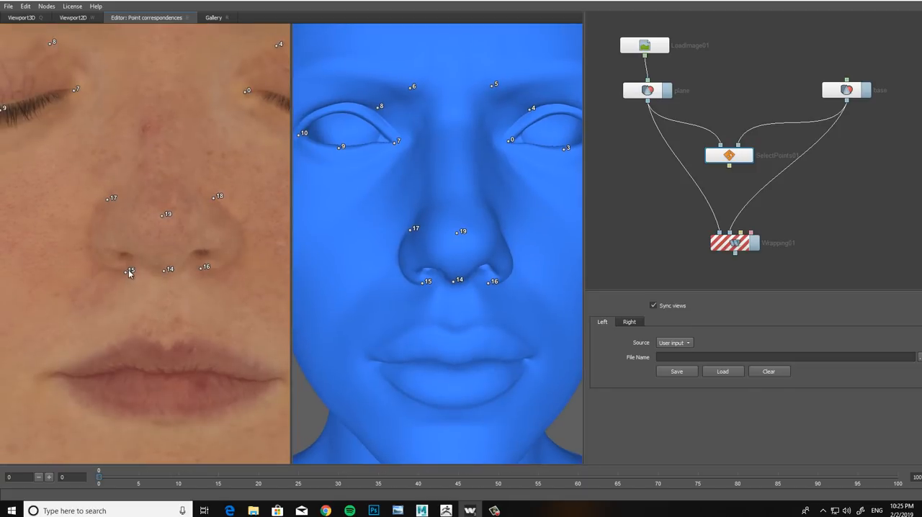
Step: Add matching points on the outer side edges of both nose wings
middle_drag(117, 266, 170, 254)
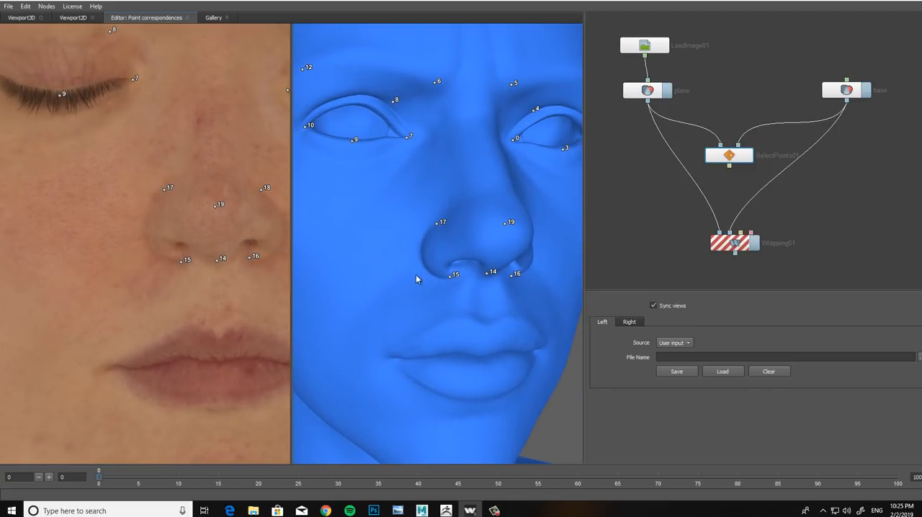
click(148, 232)
middle_drag(416, 260, 367, 257)
middle_drag(133, 269, 168, 277)
middle_drag(470, 270, 462, 271)
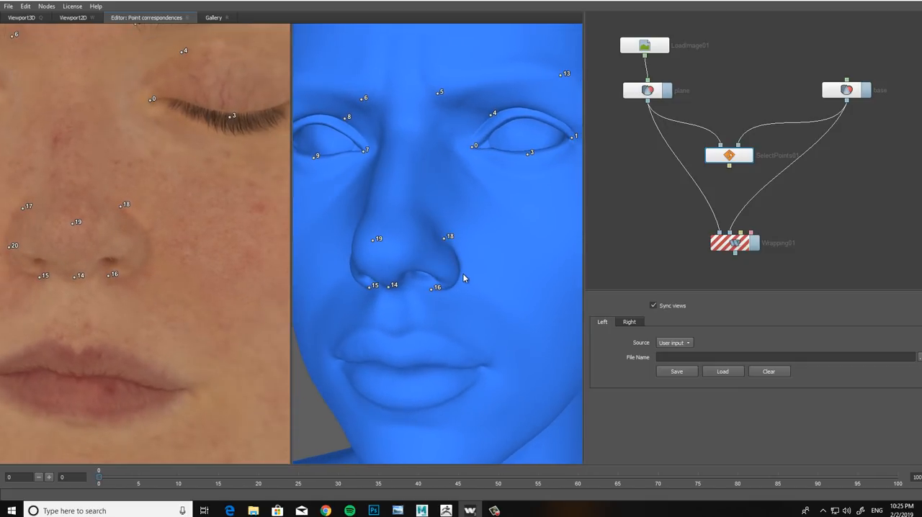
click(461, 272)
click(148, 250)
Step: Place matching points on the upper lip's edge at the central dip and both peaks of the Cupid's bow
middle_drag(86, 330, 190, 309)
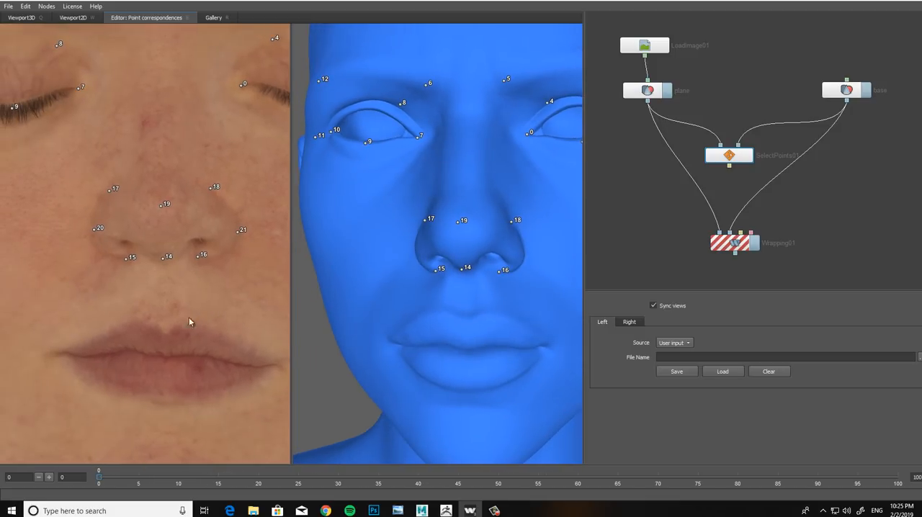
middle_drag(425, 265, 443, 228)
scroll(223, 296, up, 5)
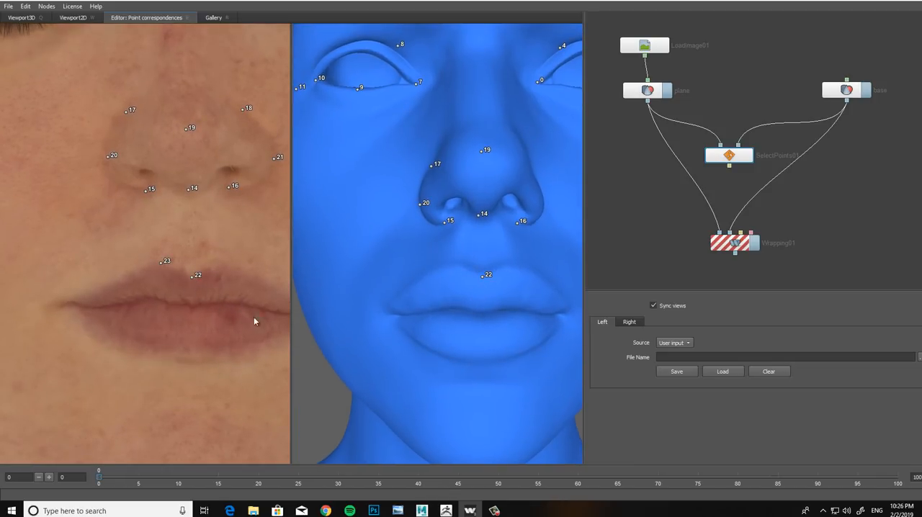
click(449, 264)
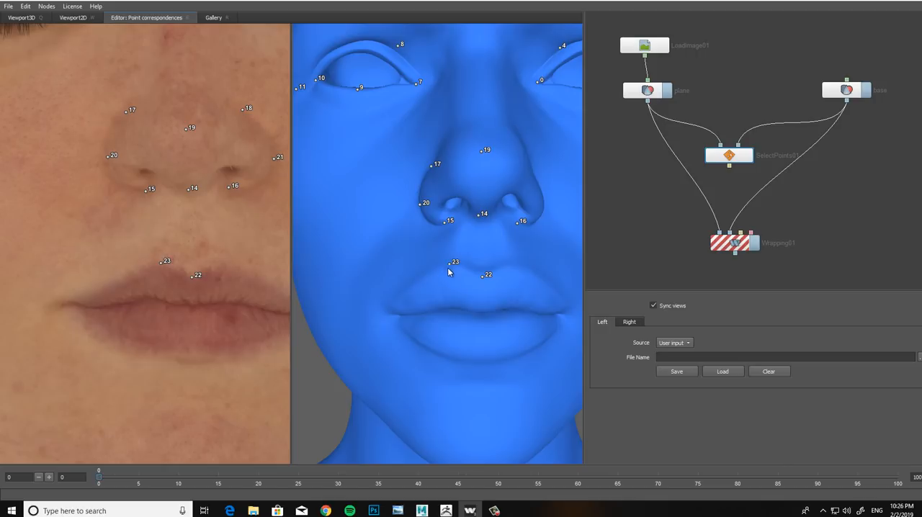
click(218, 262)
click(512, 263)
Step: Add three matching points along the line between the lips, at its centre and on either side of it
middle_drag(175, 300, 183, 288)
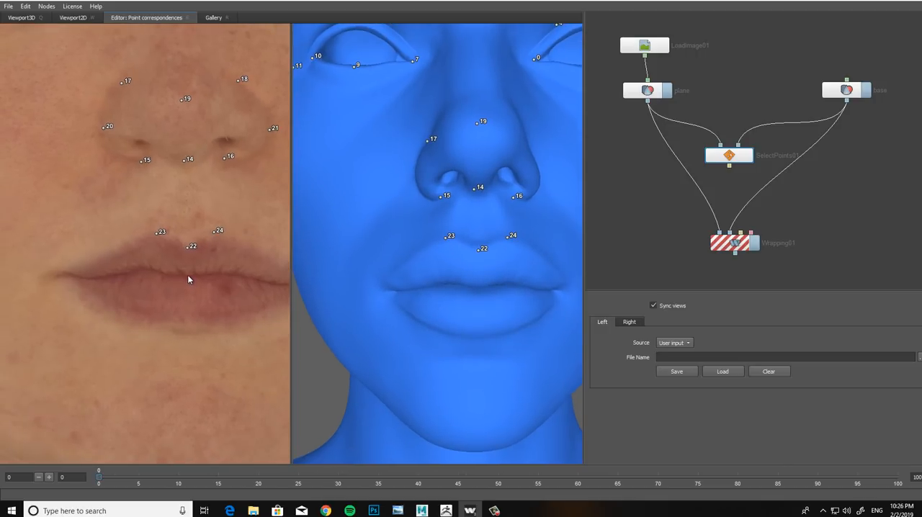
click(476, 285)
click(449, 283)
scroll(196, 310, up, 3)
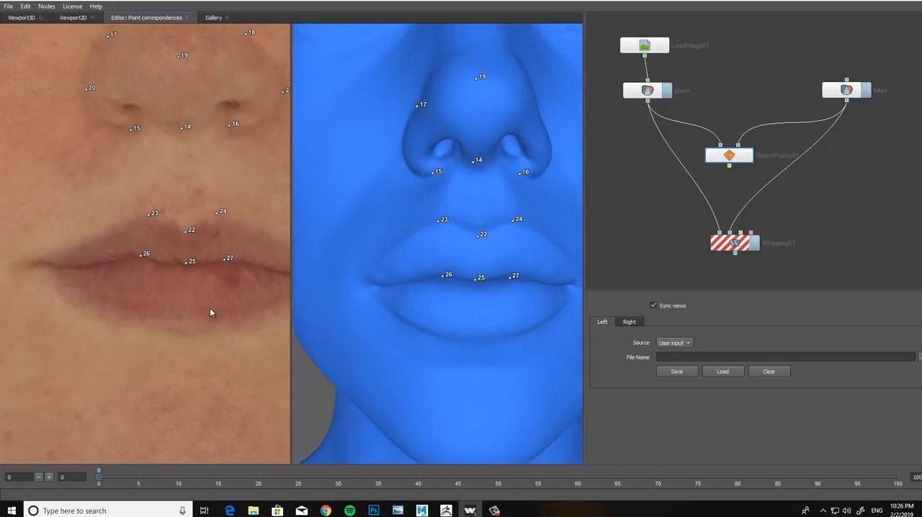
Step: Add three matching points along the lower lip's upper edge, just beneath the existing points on the line between the lips
click(195, 269)
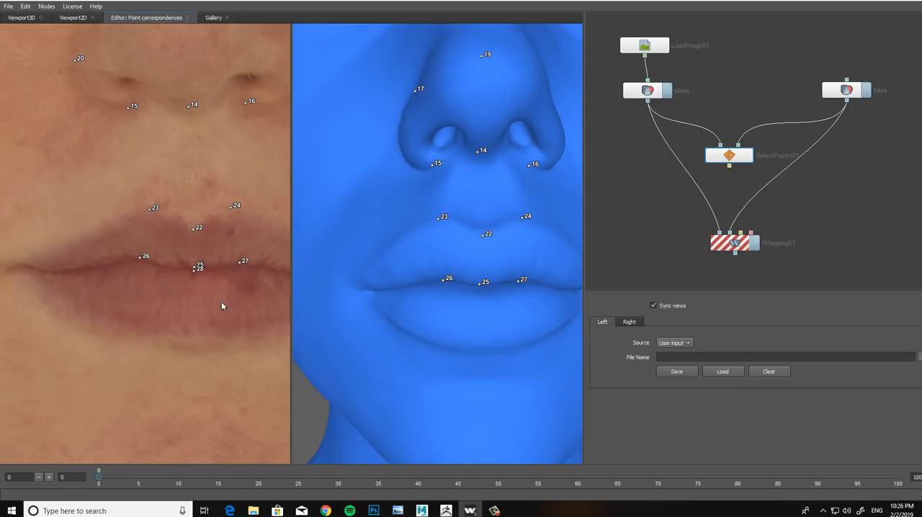
click(481, 286)
click(139, 260)
click(444, 281)
click(518, 282)
alt+drag(441, 260, 435, 242)
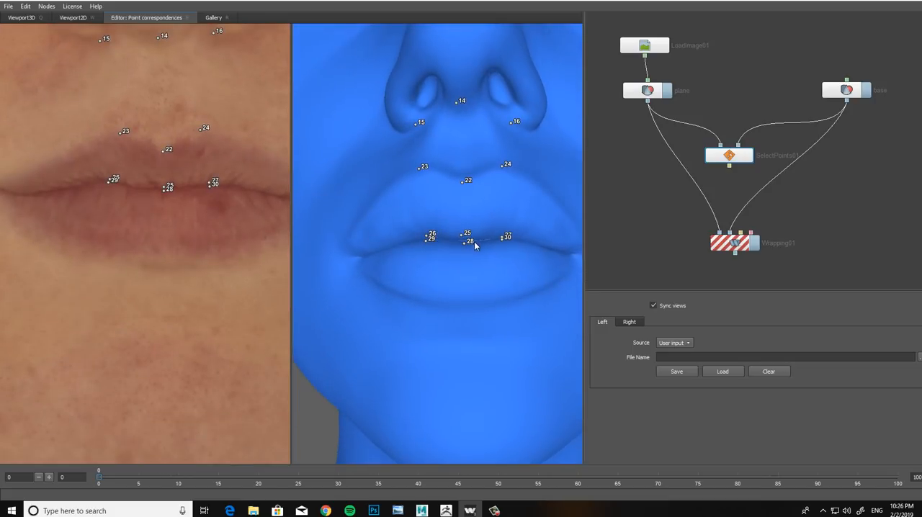
middle_drag(440, 250, 460, 287)
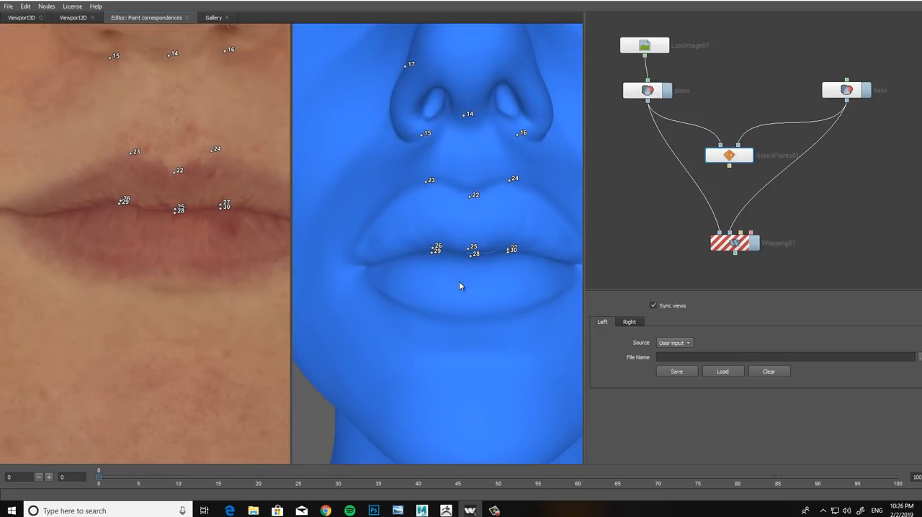
middle_drag(475, 255, 475, 285)
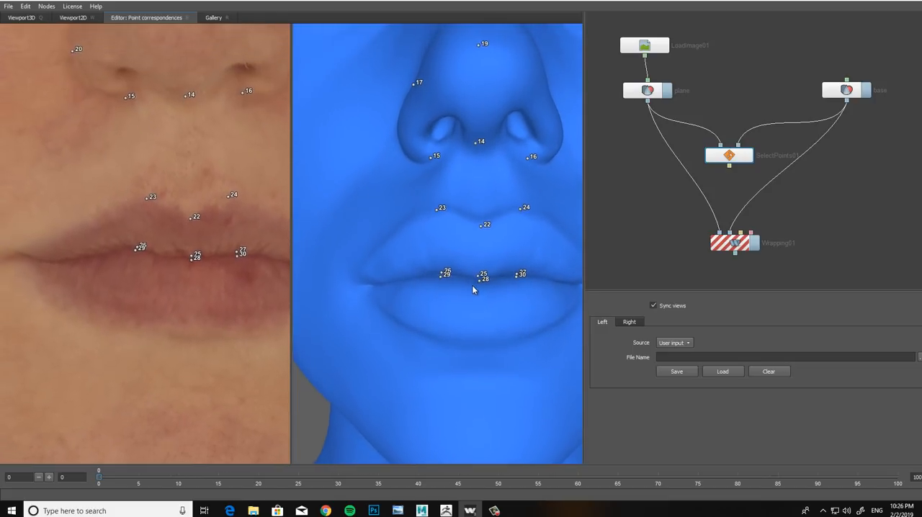
middle_drag(180, 321, 169, 317)
scroll(161, 313, down, 2)
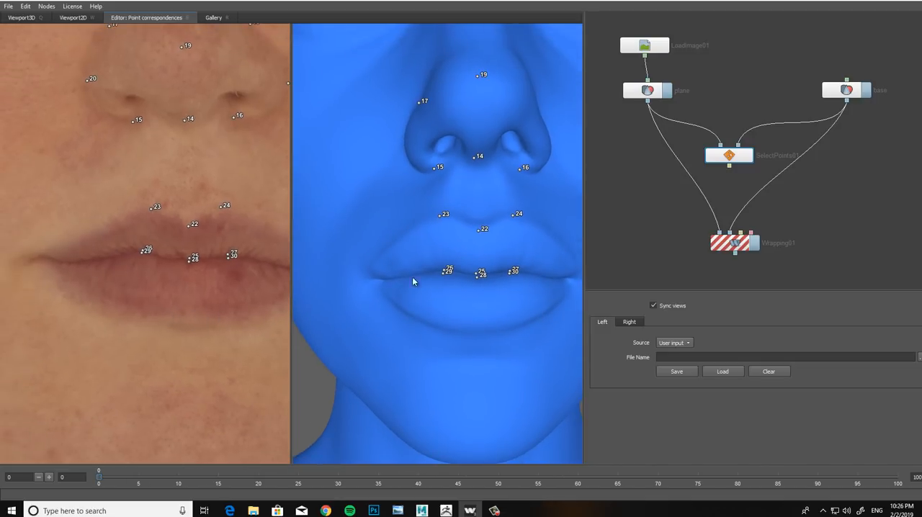
scroll(413, 282, down, 1)
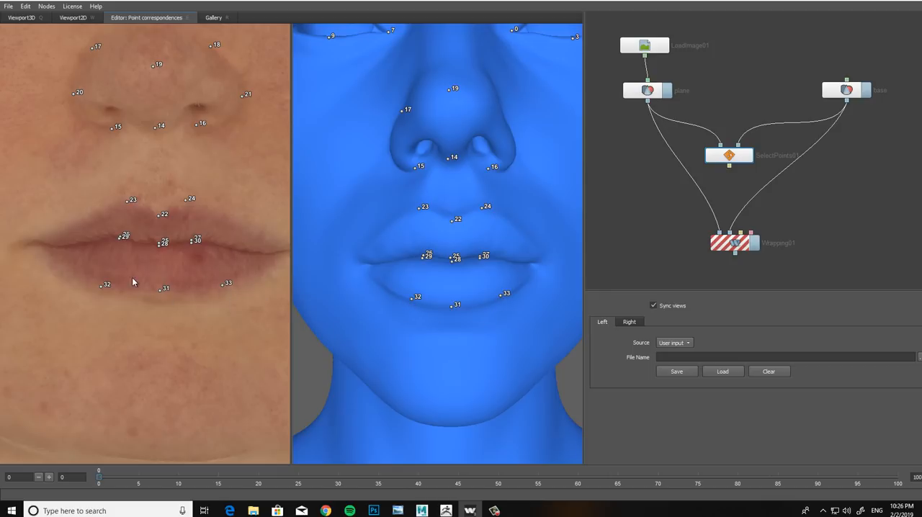
Step: Place matching points at both outer corners of the mouth
middle_drag(132, 279, 169, 292)
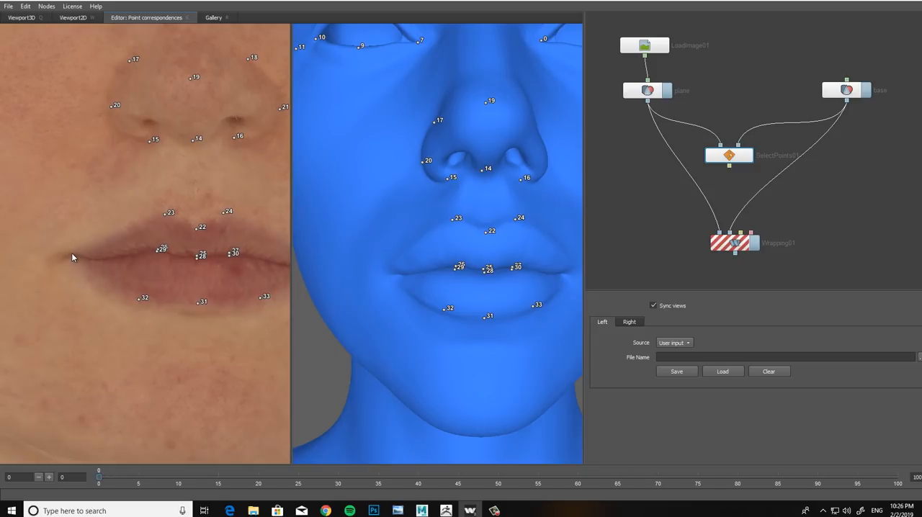
click(394, 274)
middle_drag(194, 303, 123, 292)
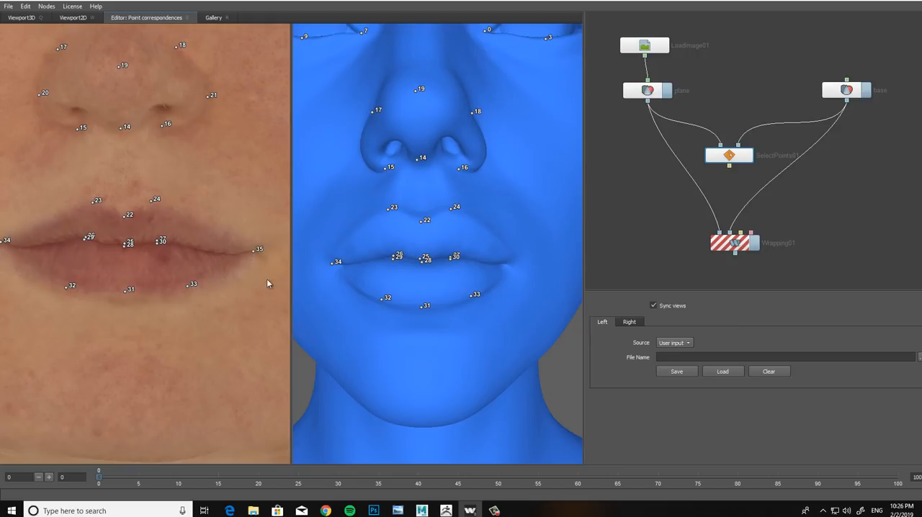
click(510, 261)
right_drag(212, 283, 211, 312)
middle_drag(197, 314, 224, 320)
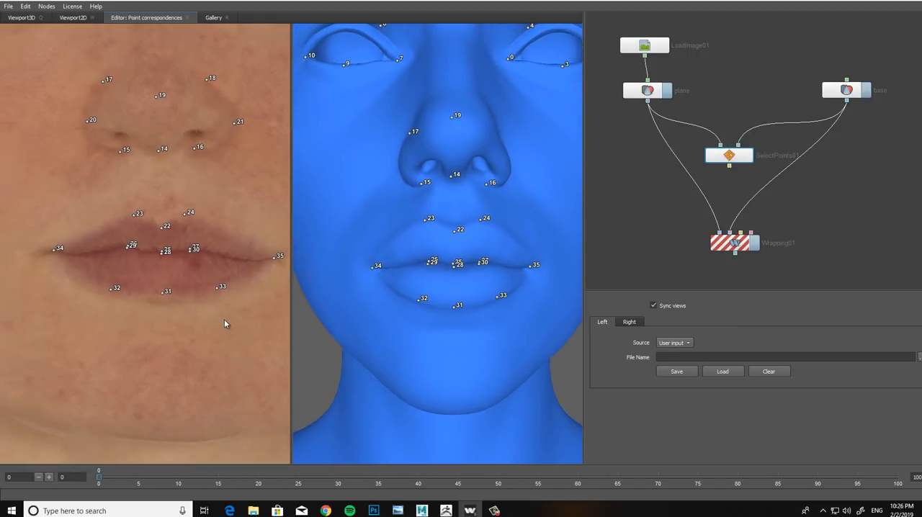
middle_drag(148, 294, 147, 305)
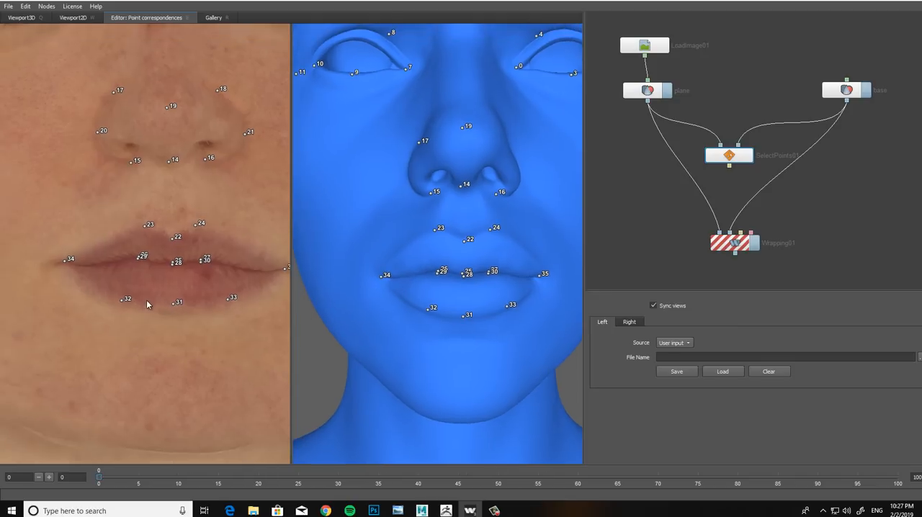
right_drag(147, 305, 126, 299)
mouse_move(139, 299)
middle_down()
mouse_move(191, 335)
mouse_move(148, 304)
middle_up()
right_drag(147, 301, 182, 330)
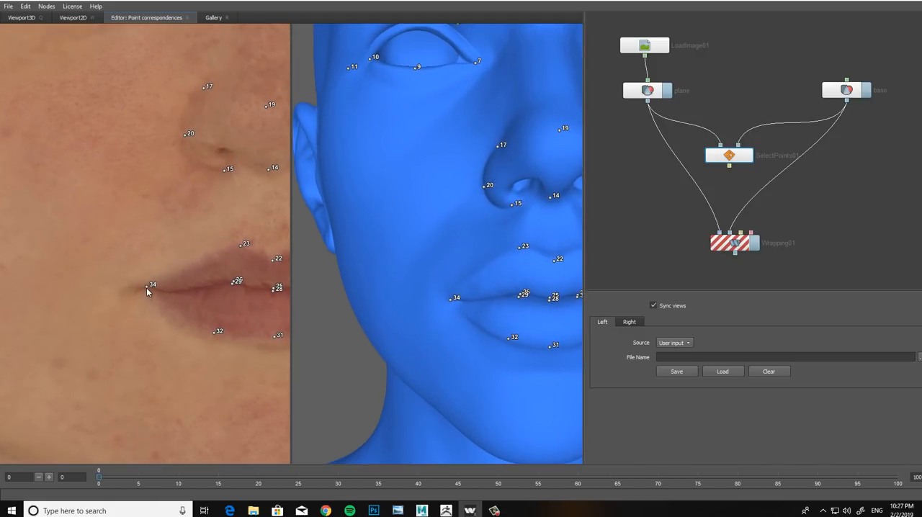
drag(146, 286, 147, 286)
Step: Place matching points in the crease beneath the lower lip and at the lowest point of the chin
right_drag(203, 344, 199, 340)
middle_drag(209, 342, 204, 265)
right_drag(181, 287, 192, 299)
alt+drag(192, 299, 195, 293)
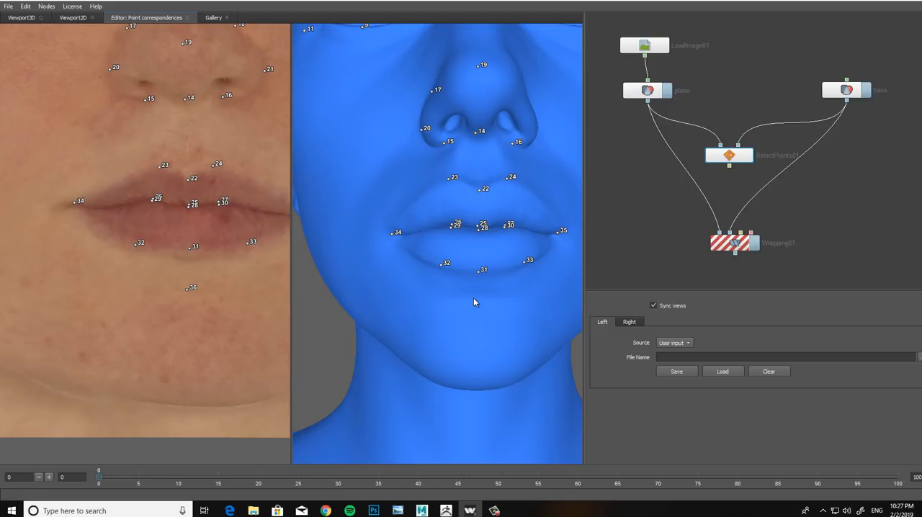
middle_drag(195, 360, 185, 314)
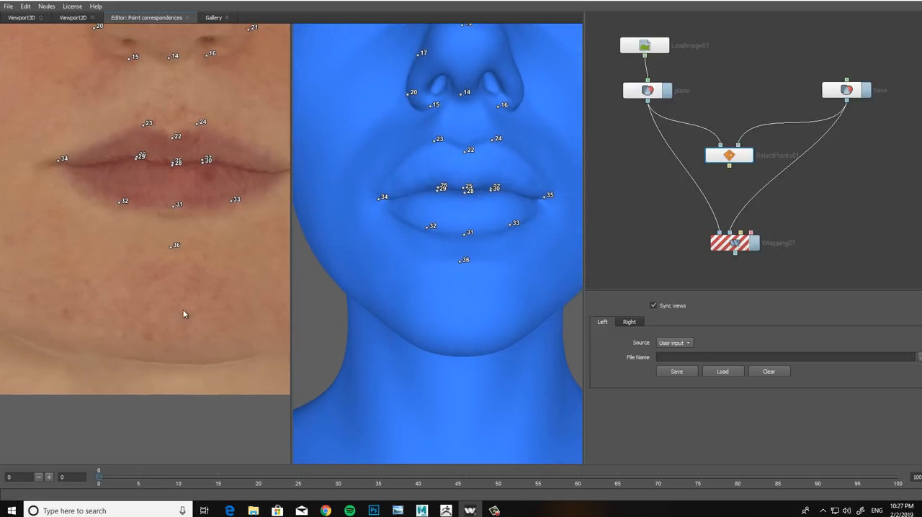
click(182, 358)
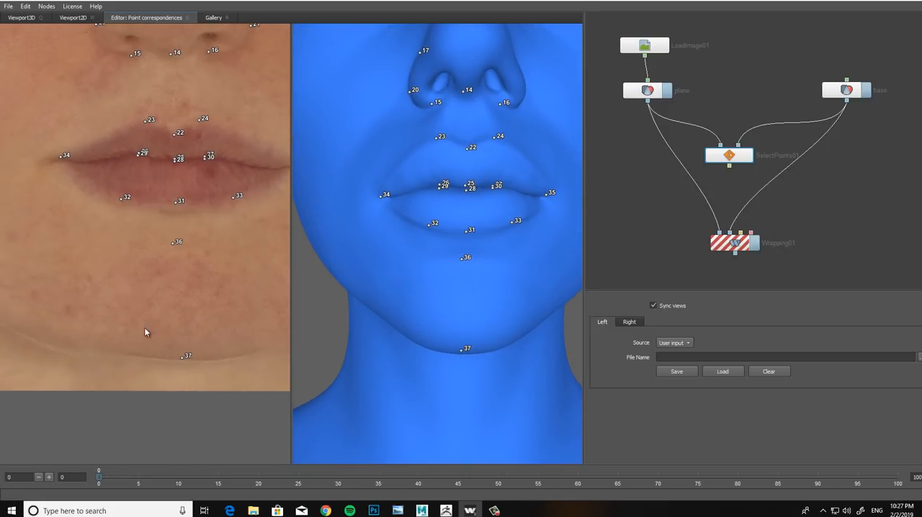
scroll(145, 328, down, 5)
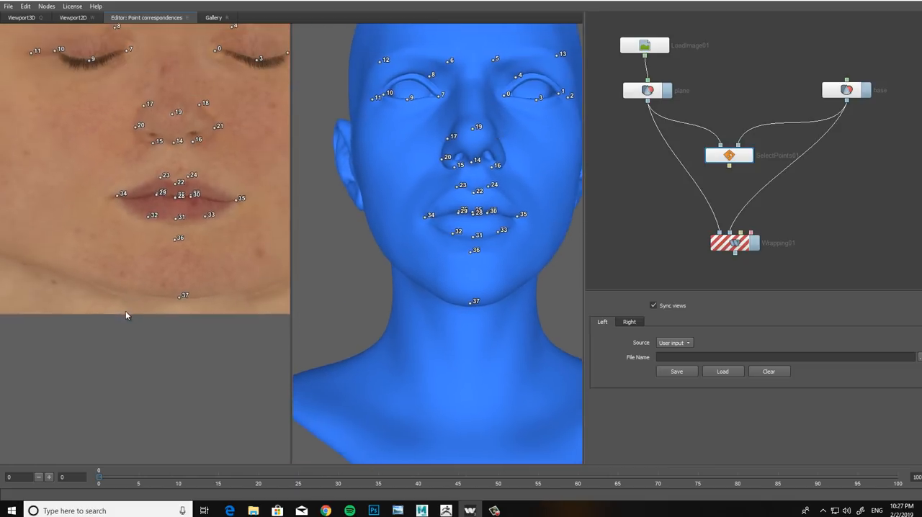
Step: Place matching points along the jawline on both sides of the chin point
scroll(125, 304, up, 1)
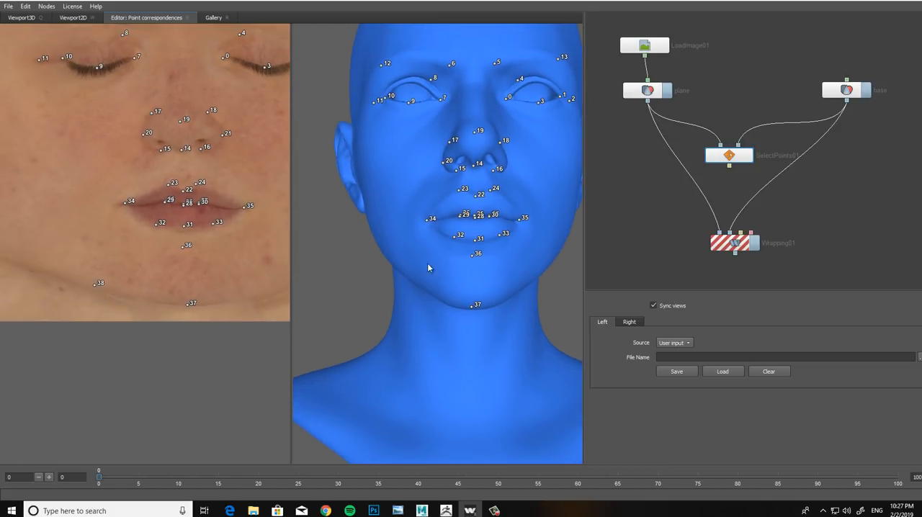
drag(427, 263, 435, 293)
click(434, 289)
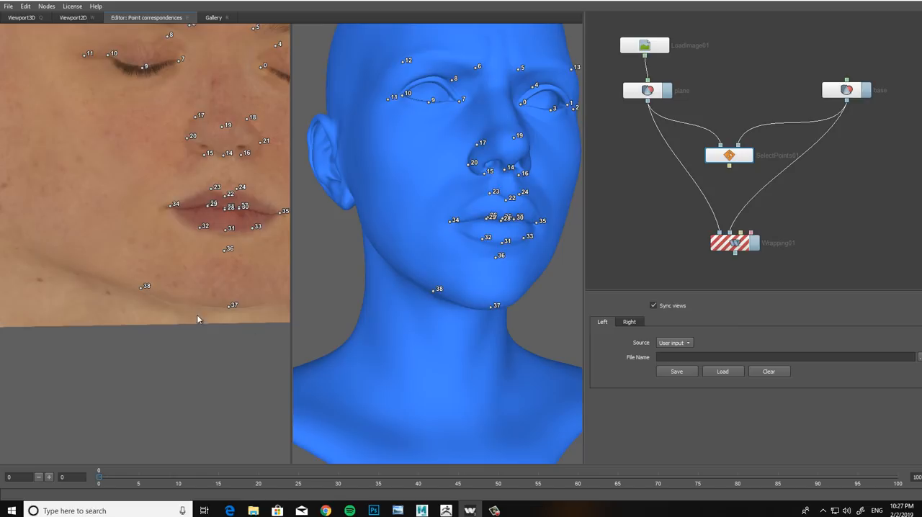
drag(176, 309, 131, 303)
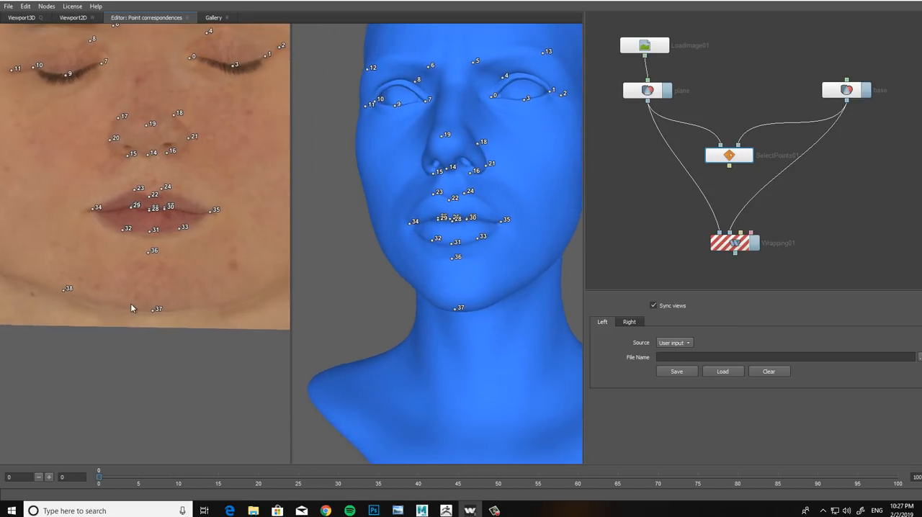
click(238, 294)
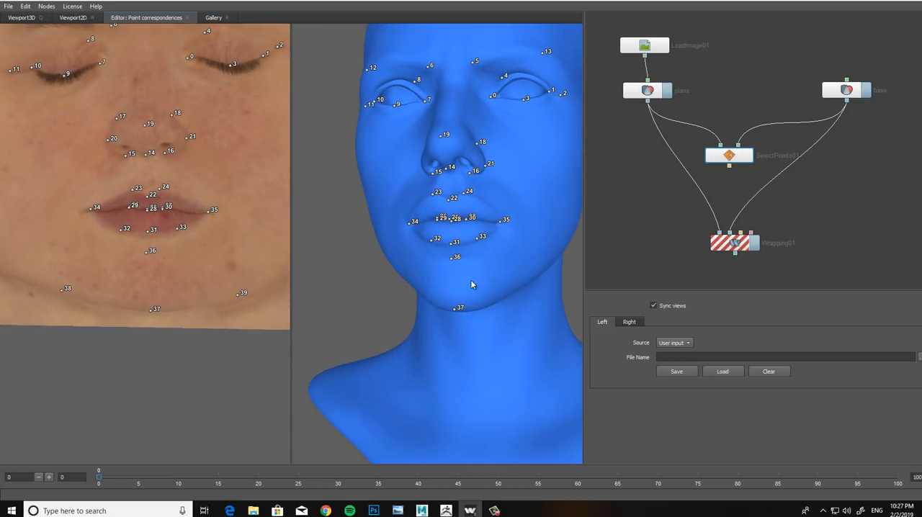
drag(471, 279, 463, 278)
click(508, 290)
Step: Try adding matching points on both cheeks, outward from and slightly above the mouth corners
drag(158, 328, 179, 302)
scroll(152, 273, up, 3)
scroll(180, 302, up, 1)
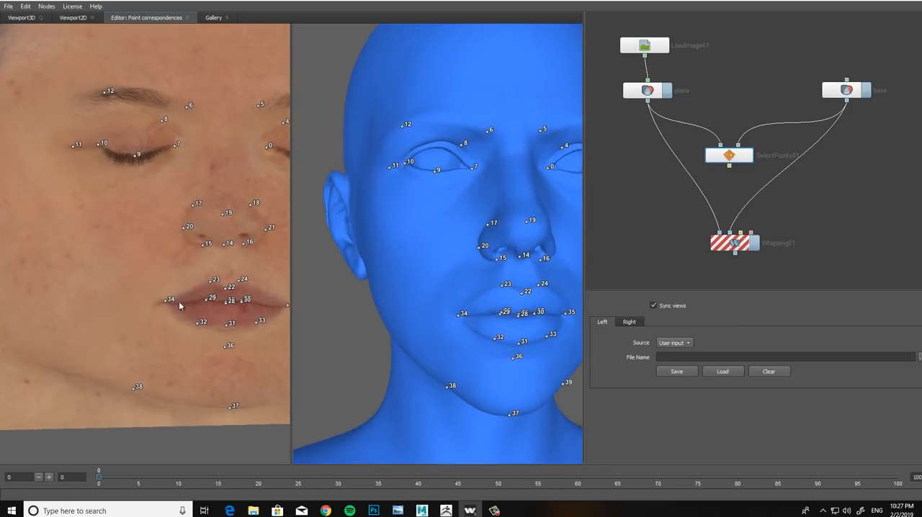
scroll(179, 305, up, 2)
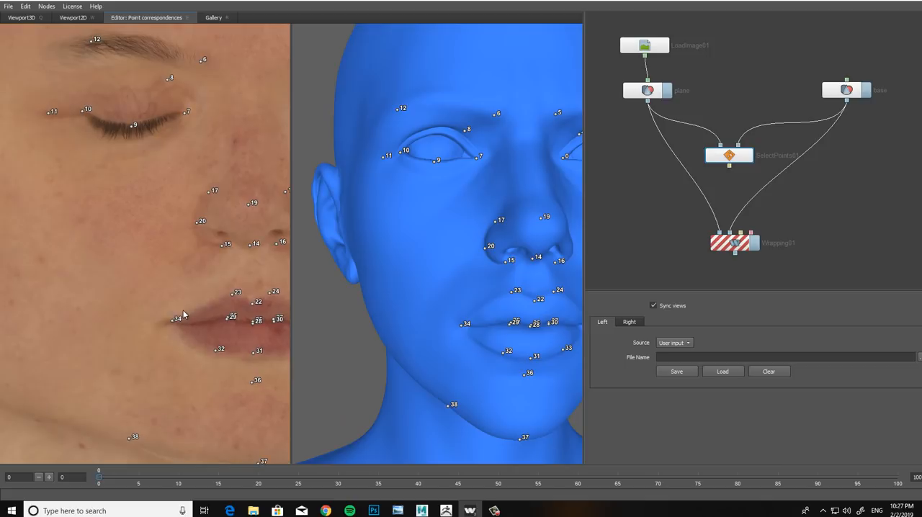
click(128, 300)
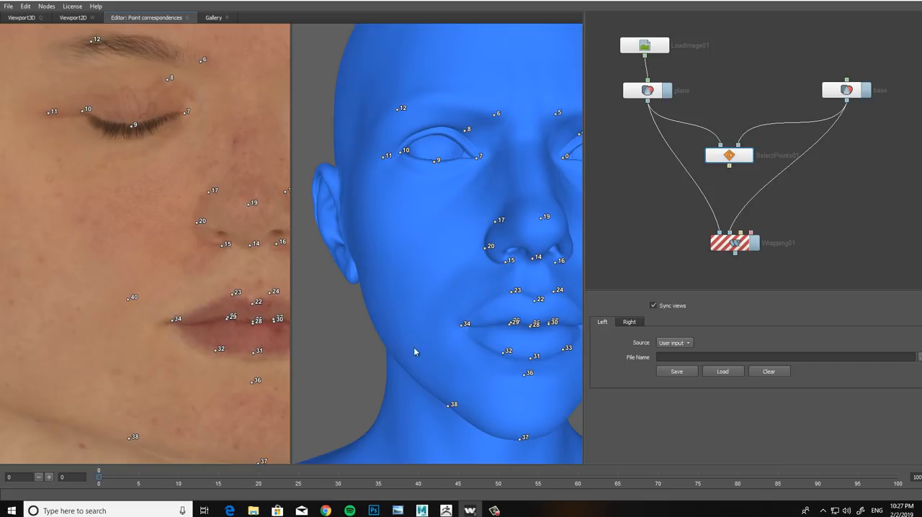
click(429, 300)
middle_drag(164, 316, 44, 270)
middle_drag(224, 294, 188, 294)
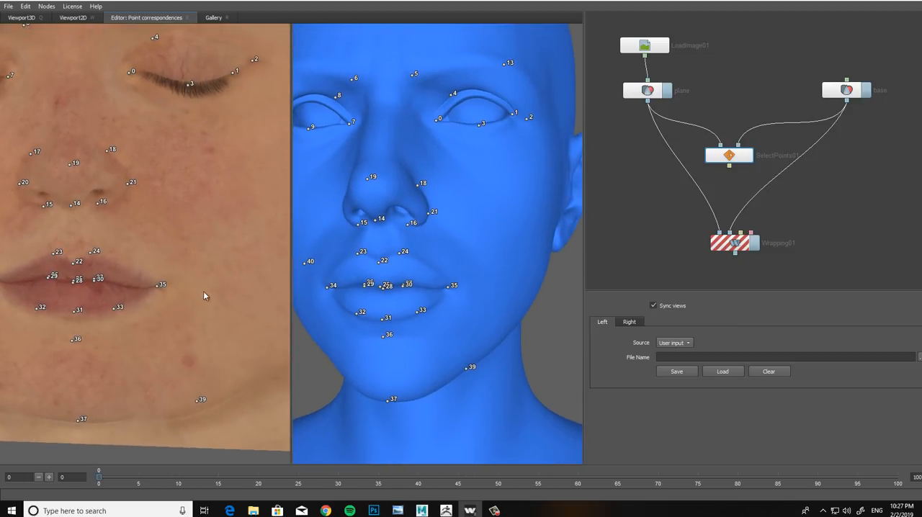
click(220, 255)
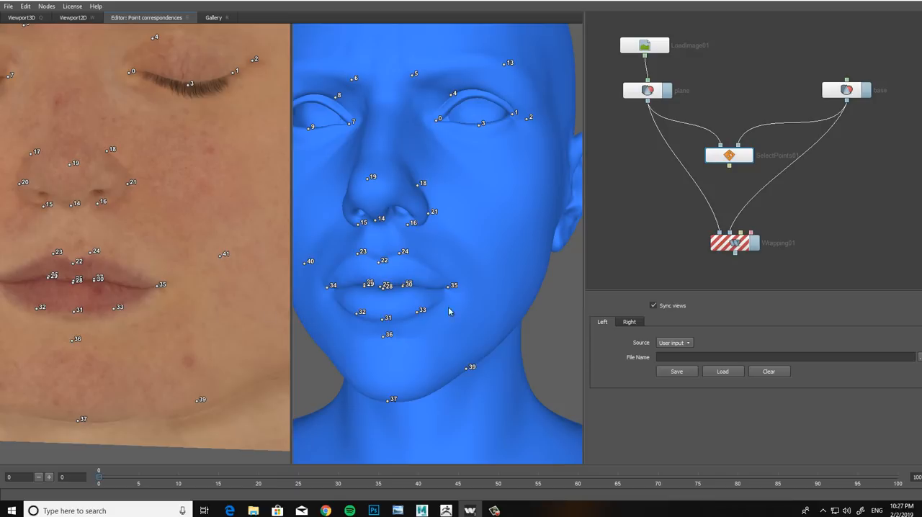
click(483, 258)
scroll(184, 311, down, 3)
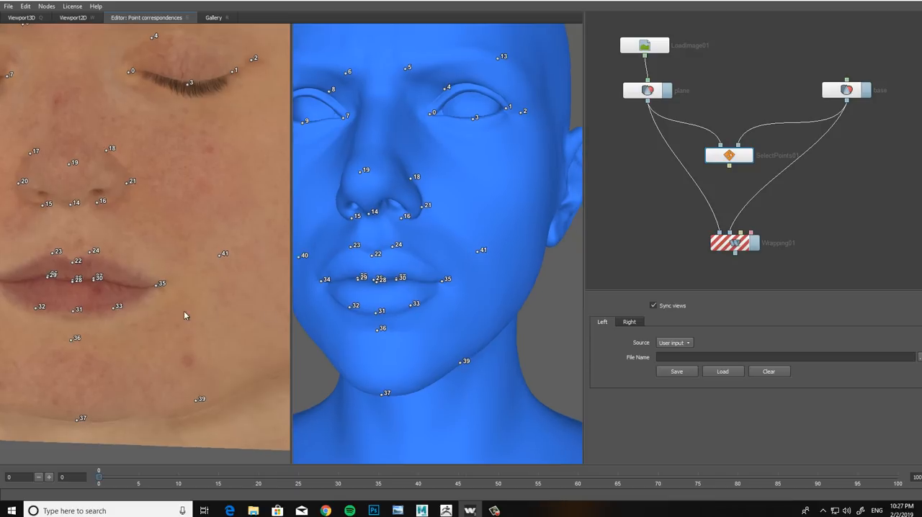
Step: Undo the matching points placed on both cheeks
mouse_move(182, 318)
alt+mouse_down()
mouse_move(173, 319)
mouse_move(193, 322)
alt+mouse_up()
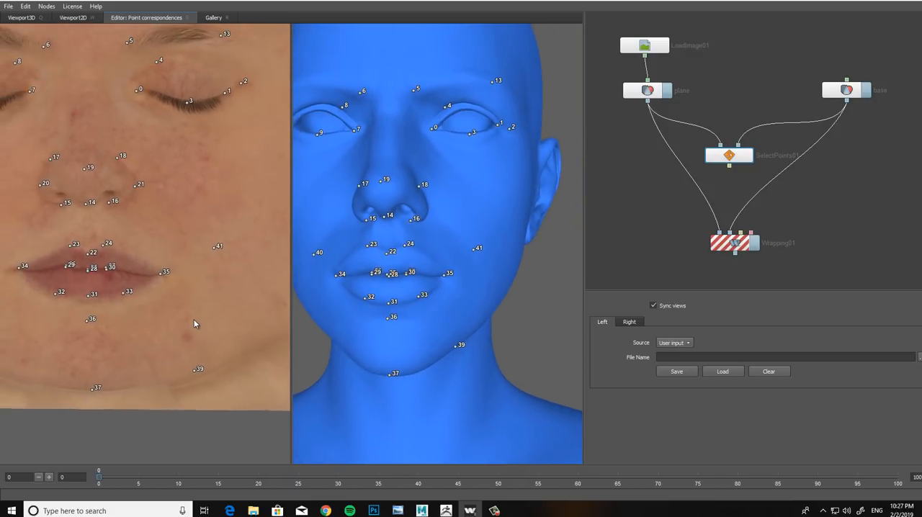
alt+middle_drag(197, 276, 195, 285)
alt+right_drag(195, 284, 241, 330)
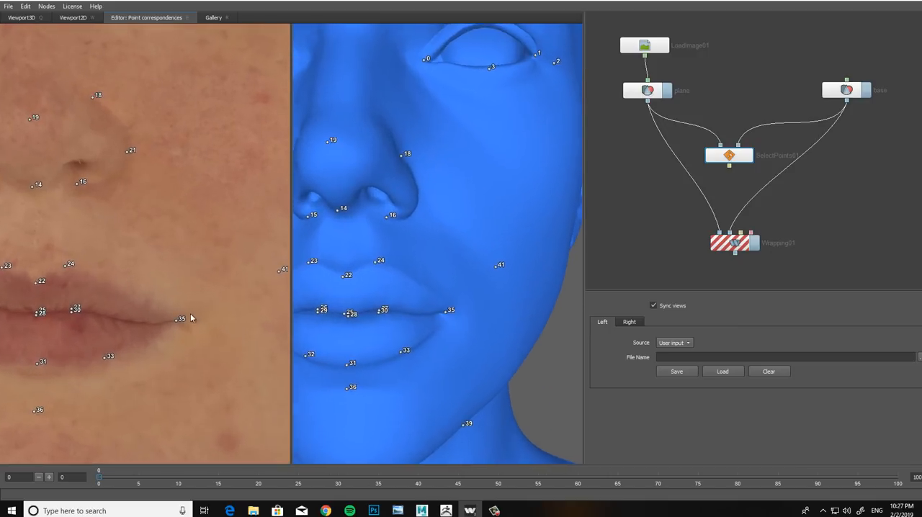
alt+middle_drag(258, 331, 202, 310)
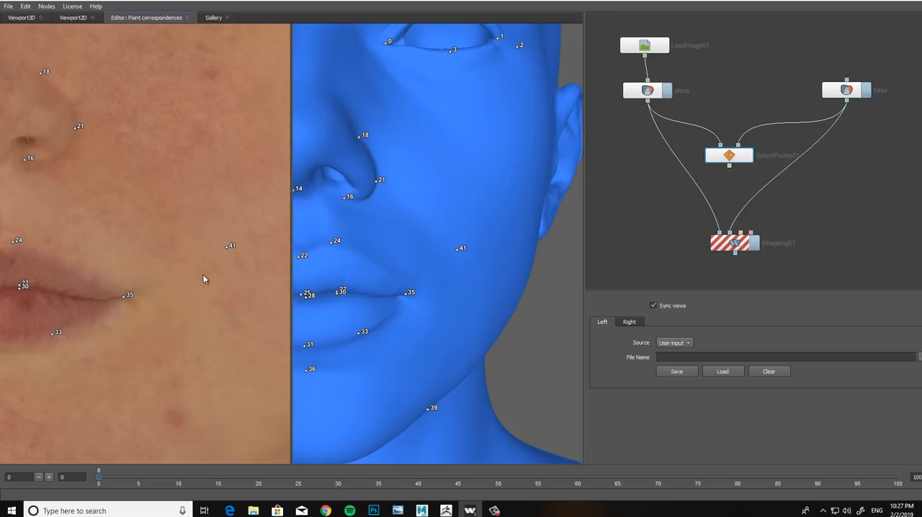
alt+middle_drag(171, 300, 165, 262)
mouse_move(165, 263)
alt+right_down()
mouse_move(156, 267)
mouse_move(149, 253)
alt+right_up()
alt+middle_drag(135, 265, 158, 291)
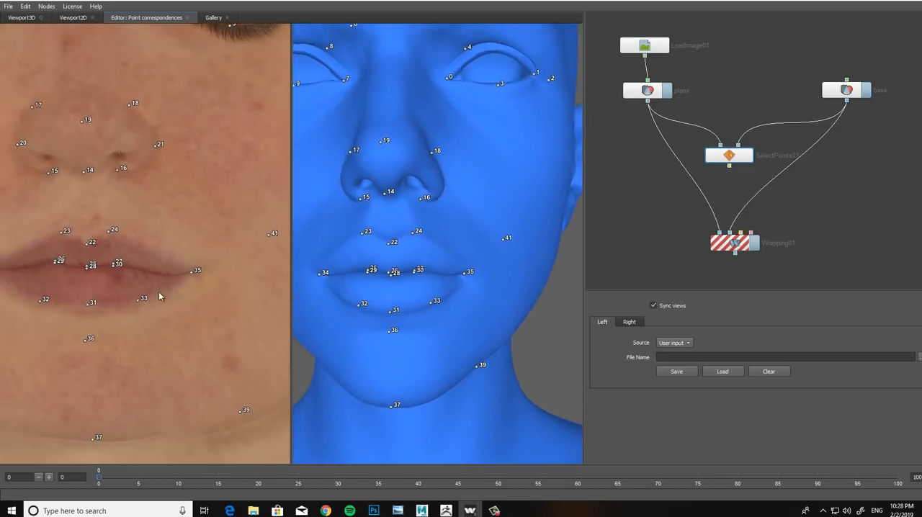
alt+right_drag(159, 291, 146, 280)
alt+middle_drag(170, 304, 189, 307)
alt+right_drag(189, 308, 160, 285)
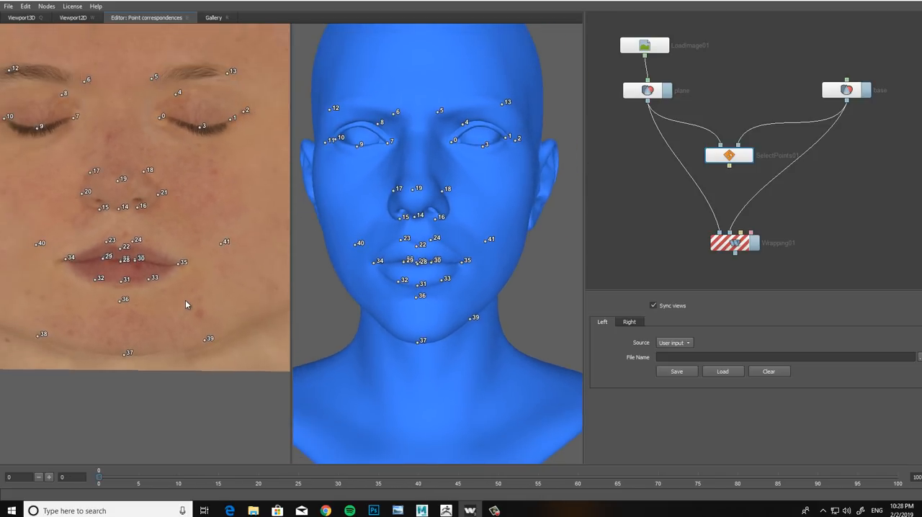
alt+drag(186, 301, 198, 307)
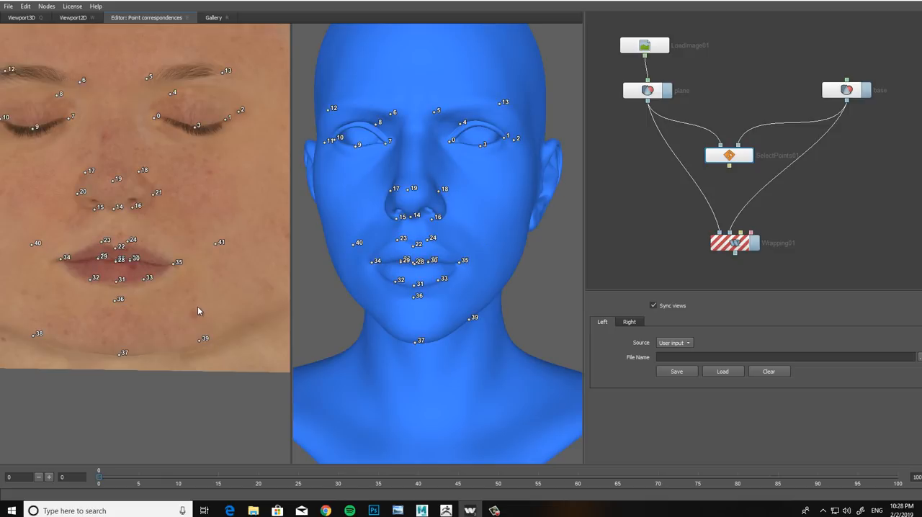
key(ctrl+z)
key(ctrl+z)
key(ctrl+z)
Step: Place a matching point on the nose bridge, centred between the inner eye corners
alt+middle_drag(149, 296, 172, 295)
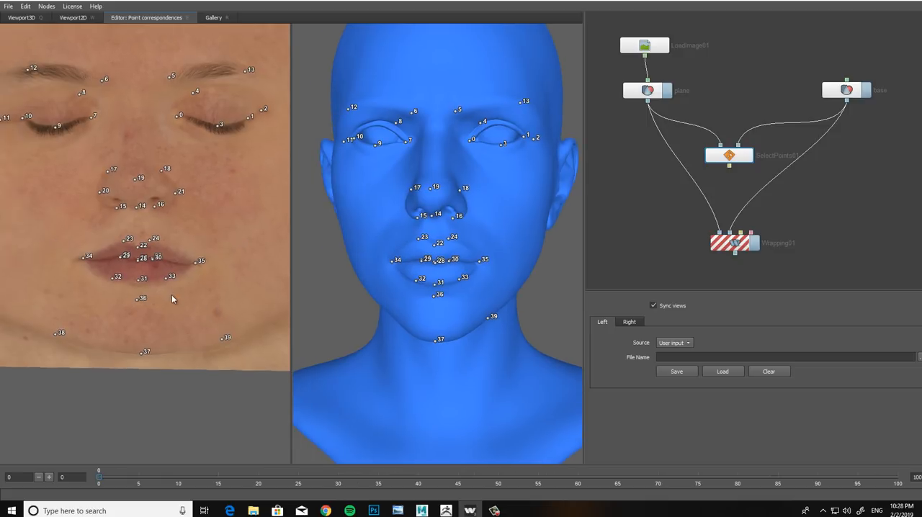
alt+drag(192, 292, 140, 239)
alt+middle_drag(140, 239, 173, 270)
alt+right_drag(173, 270, 195, 279)
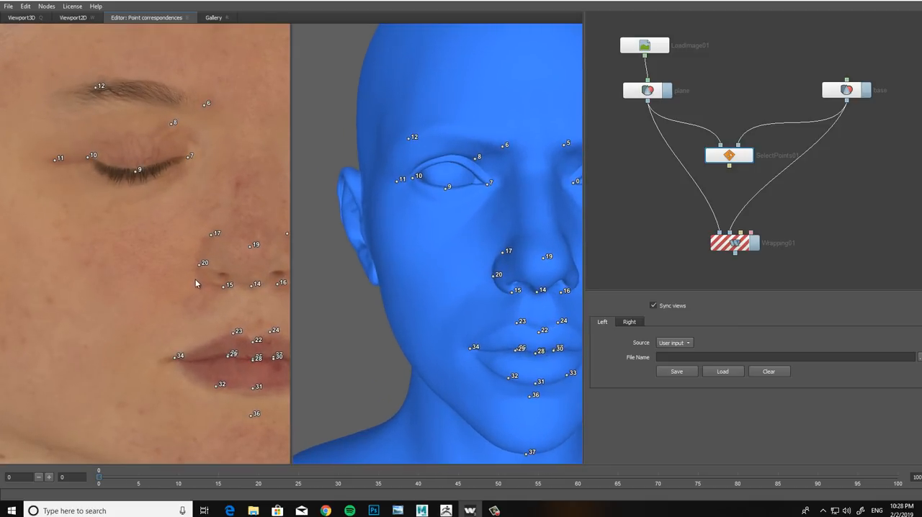
scroll(170, 247, down, 6)
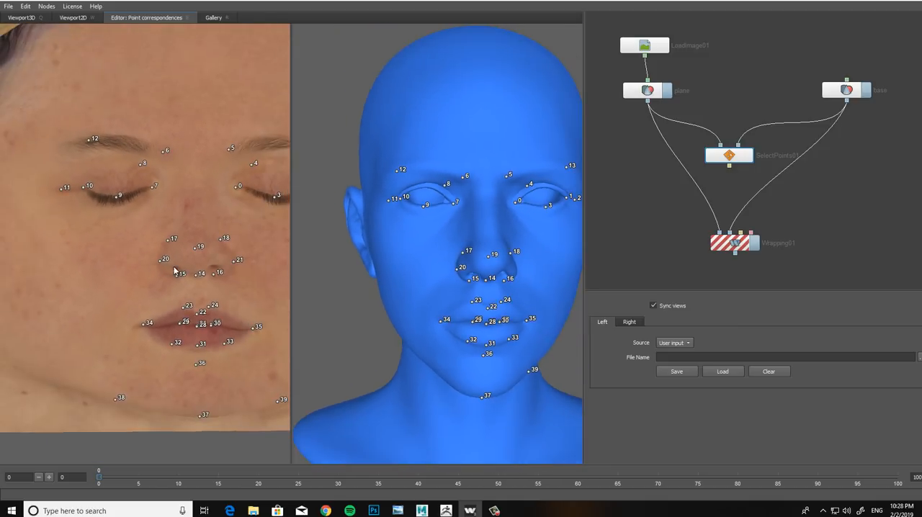
scroll(186, 251, up, 6)
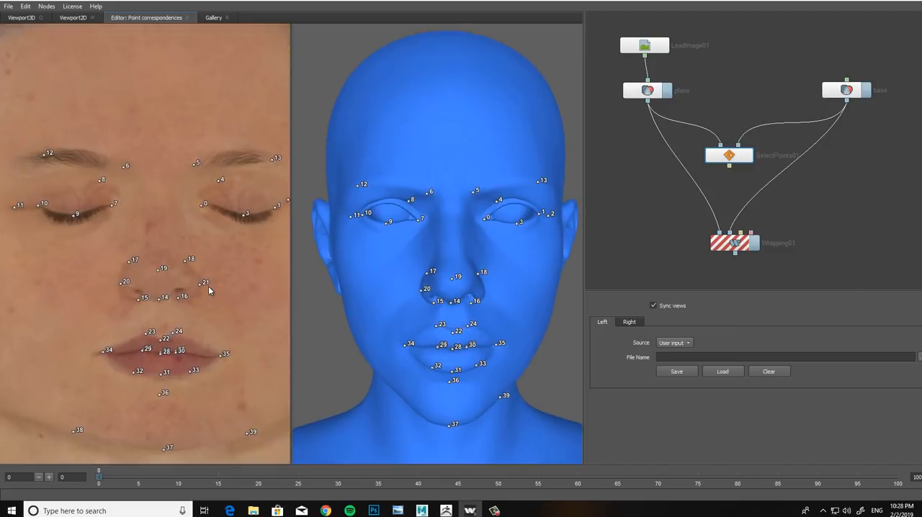
scroll(209, 285, up, 2)
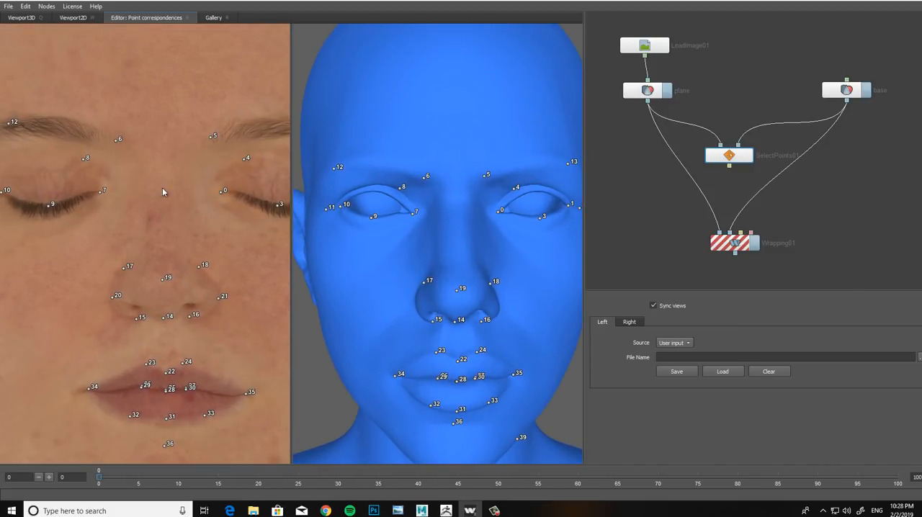
scroll(165, 184, up, 2)
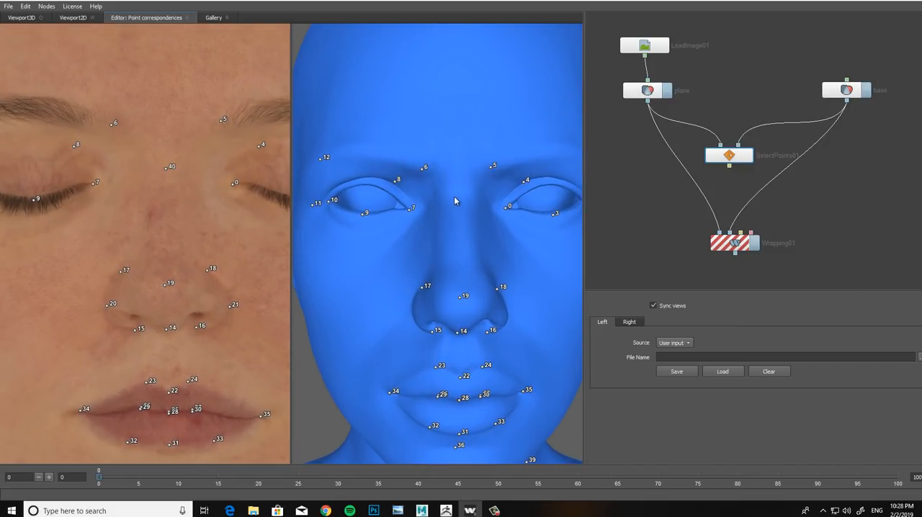
scroll(124, 234, down, 5)
Step: Place three matching points across the hairline, at its centre and toward both sides of the forehead
scroll(235, 224, up, 3)
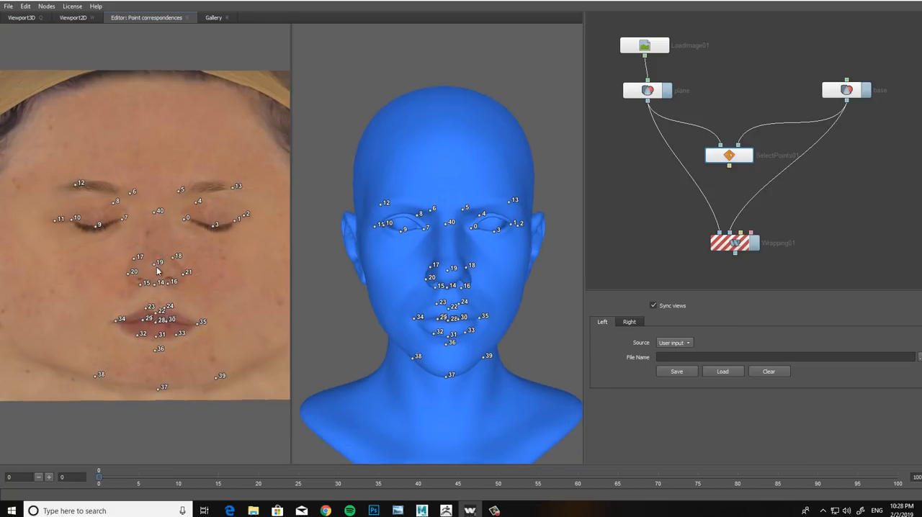
scroll(188, 241, up, 4)
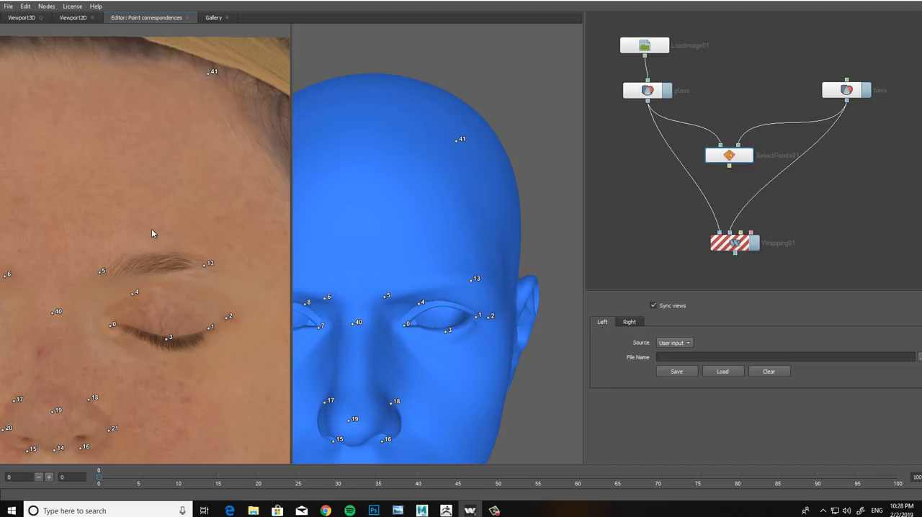
scroll(137, 233, down, 3)
scroll(159, 231, up, 1)
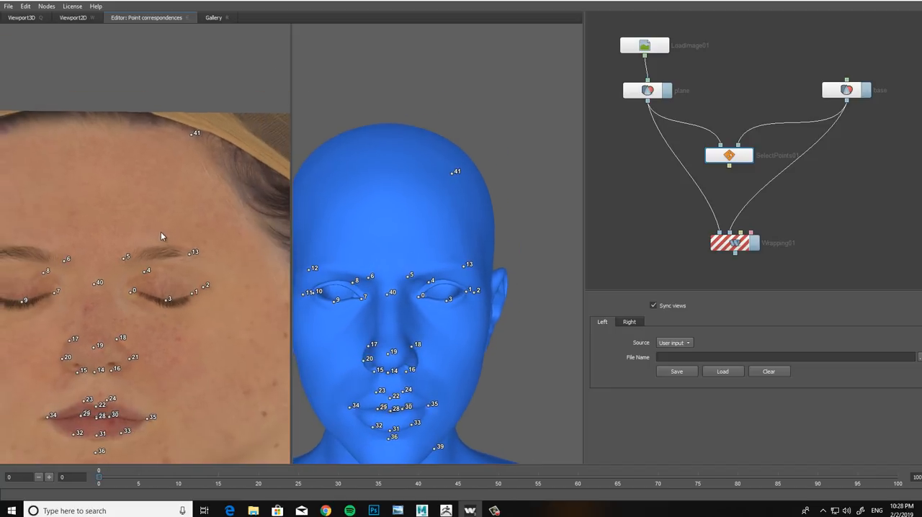
click(100, 119)
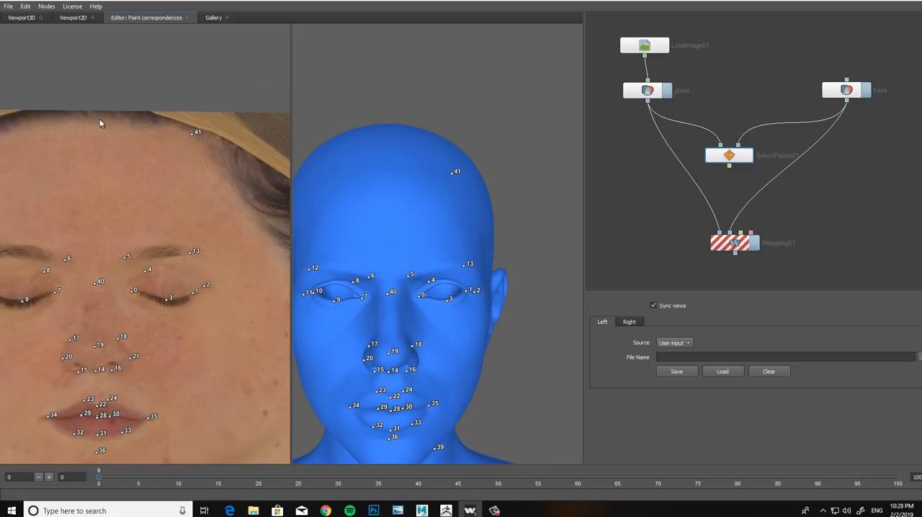
click(385, 157)
middle_drag(143, 217, 200, 225)
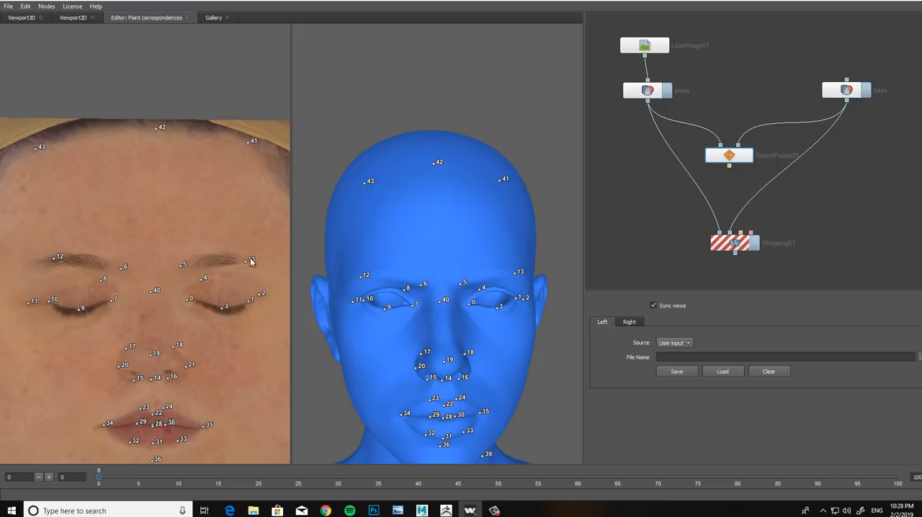
Step: Reposition point 12 slightly inward along the brow on the head
click(368, 273)
scroll(418, 203, down, 3)
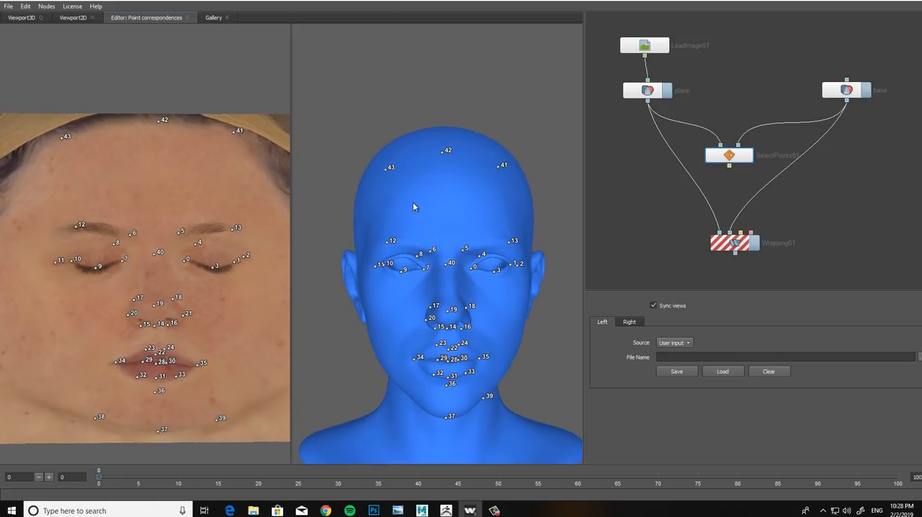
scroll(431, 284, up, 3)
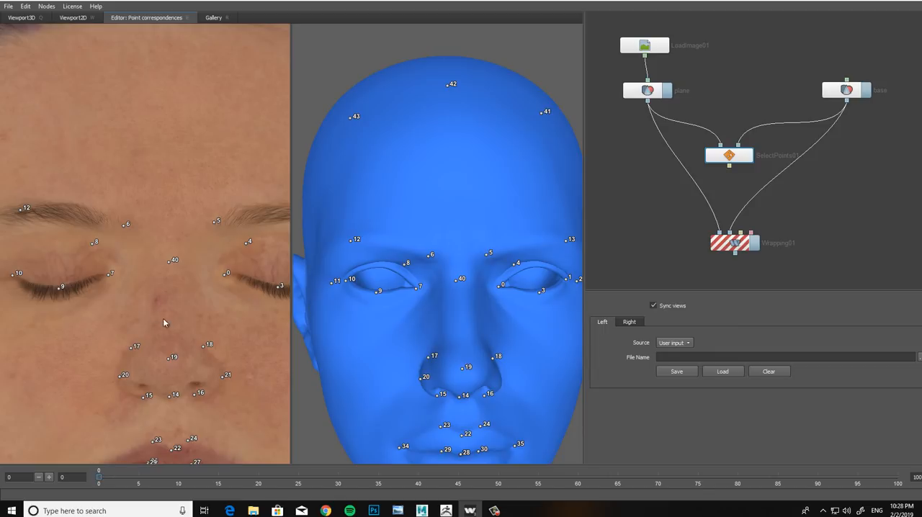
scroll(163, 323, down, 4)
Step: Turn off view syncing so the head can be turned to its side profile independently of the face map
middle_drag(367, 310, 342, 273)
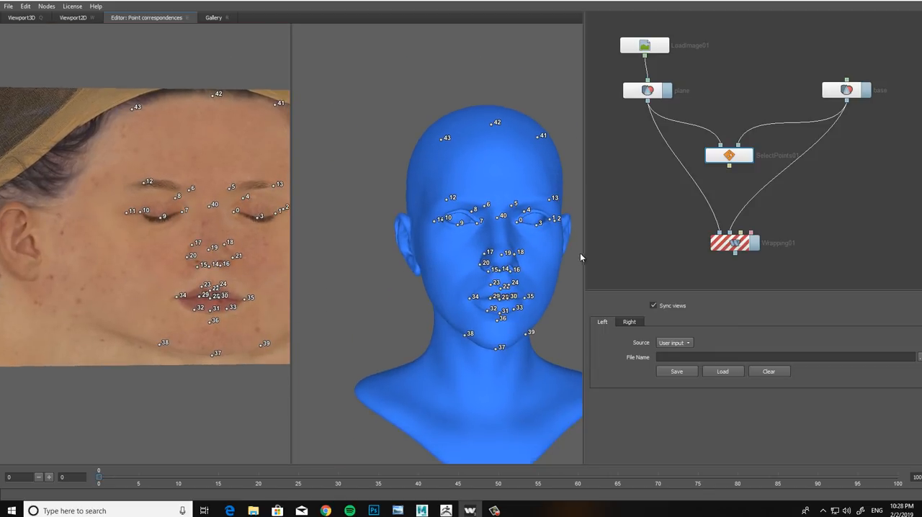
click(654, 306)
scroll(470, 298, up, 4)
alt+drag(461, 282, 529, 276)
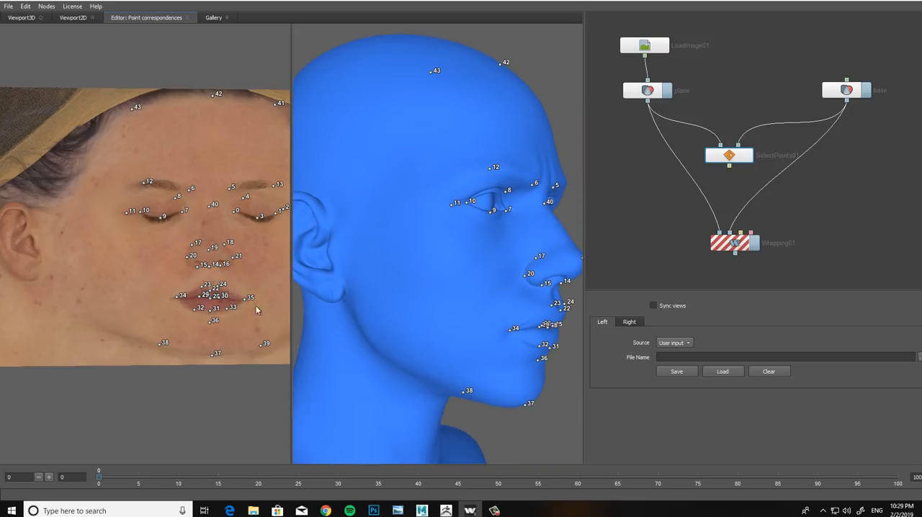
Step: Place five matching points down the front of the right ear, from above the tragus to the earlobe's bottom and front attachment
alt+middle_drag(111, 257, 265, 273)
scroll(189, 290, up, 6)
alt+middle_drag(184, 306, 171, 275)
scroll(173, 276, up, 2)
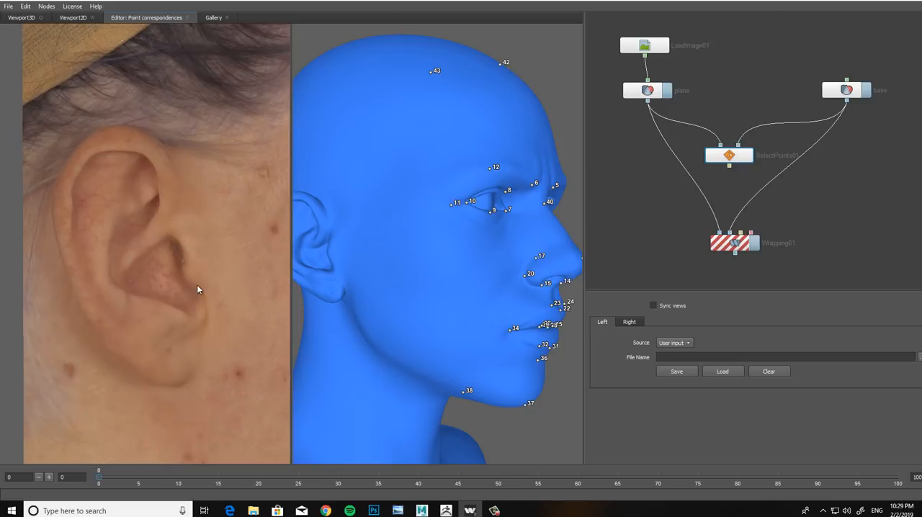
scroll(428, 257, up, 6)
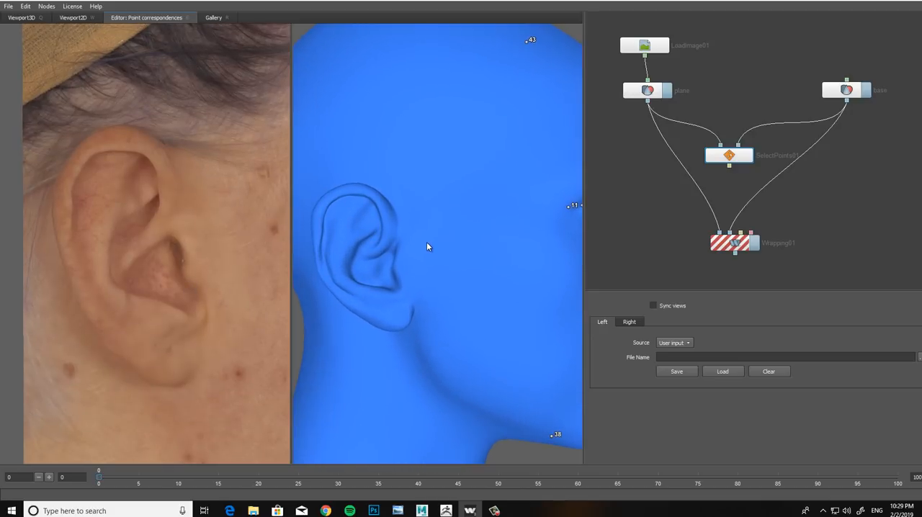
scroll(416, 248, up, 2)
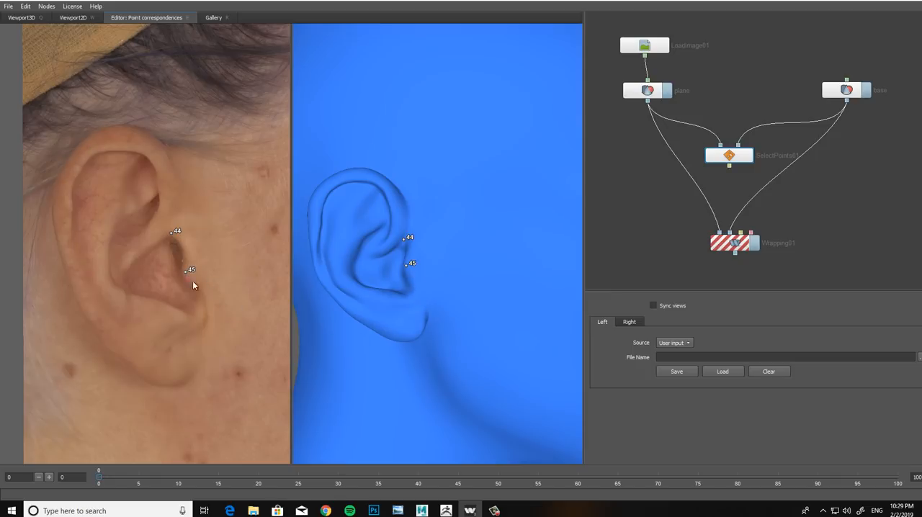
click(410, 293)
click(200, 351)
click(429, 313)
Step: Place matching points at the right ear's inner bowl and front fold, plus inner and outer pairs along its upper and rear rim
click(389, 221)
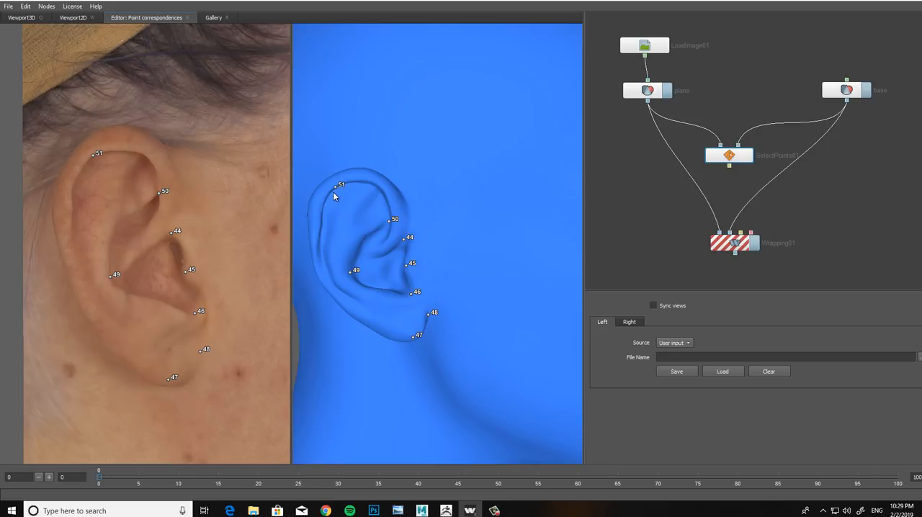
click(78, 146)
click(323, 249)
click(313, 247)
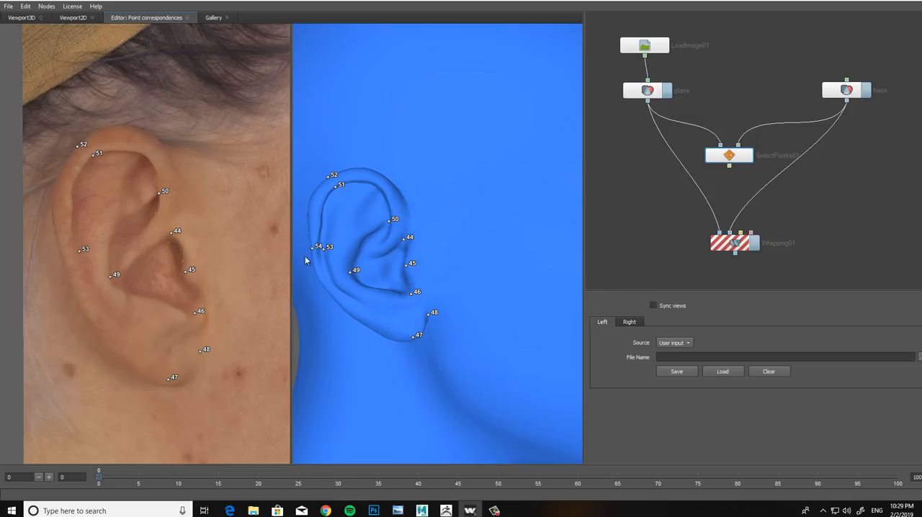
click(61, 250)
Step: Place two matching points along the lower rear edge of the right ear, between the earlobe and the mid rim
middle_drag(164, 341, 163, 323)
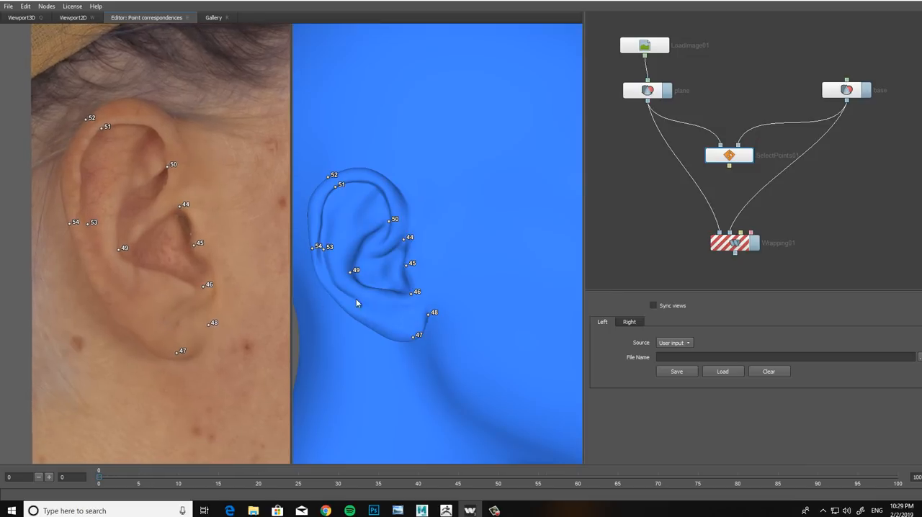
middle_drag(356, 298, 358, 265)
scroll(371, 278, up, 2)
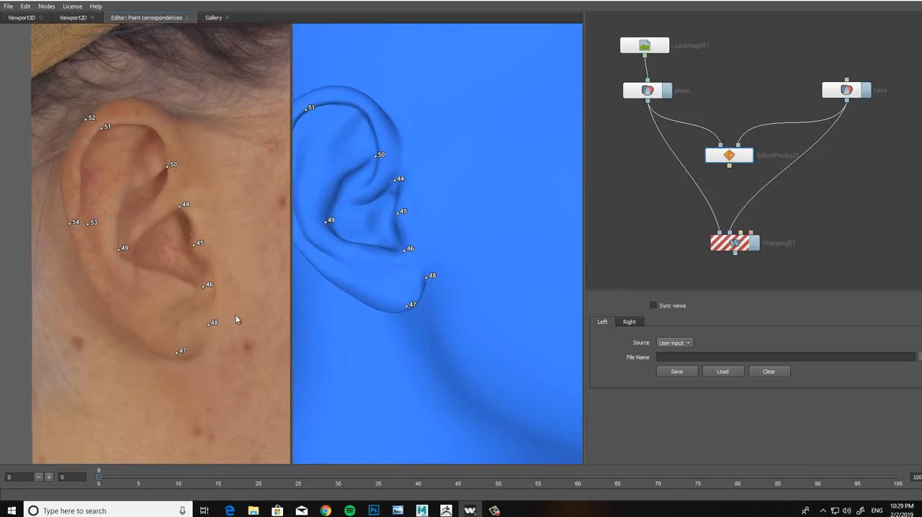
click(133, 329)
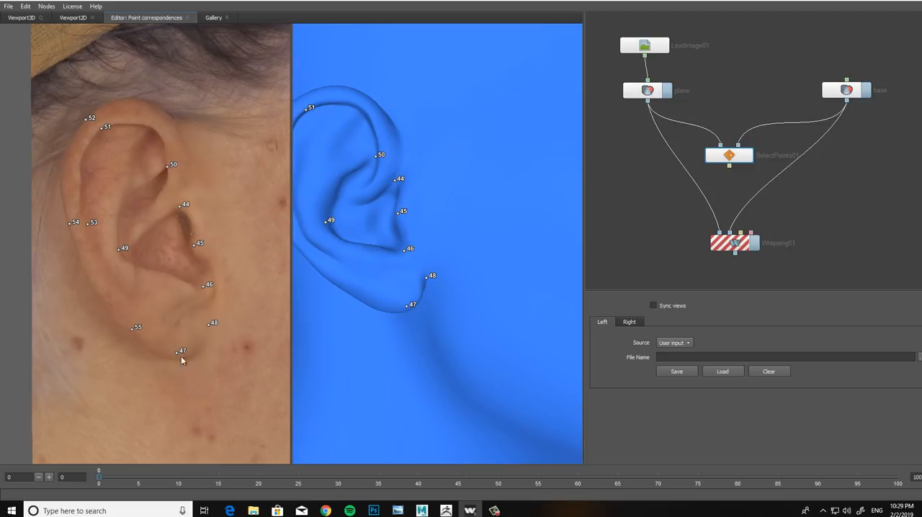
click(349, 289)
scroll(158, 351, down, 3)
middle_drag(329, 272, 394, 268)
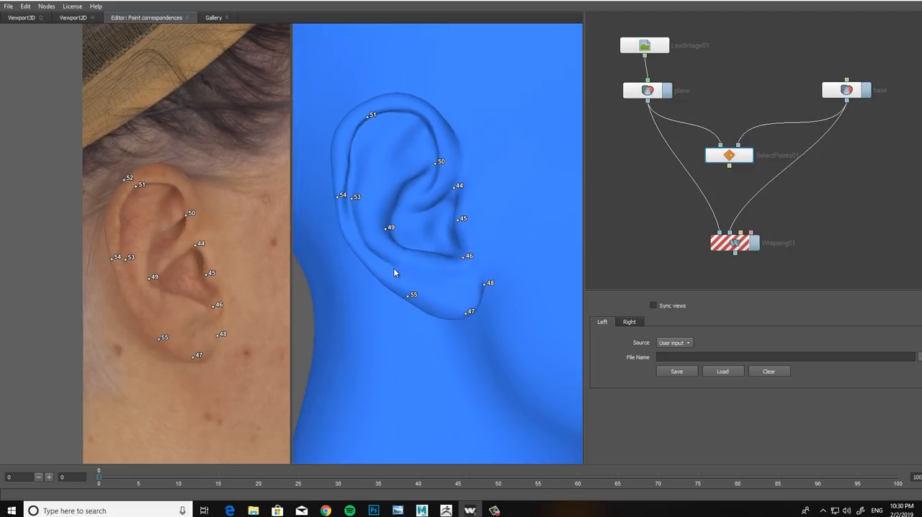
scroll(129, 306, up, 2)
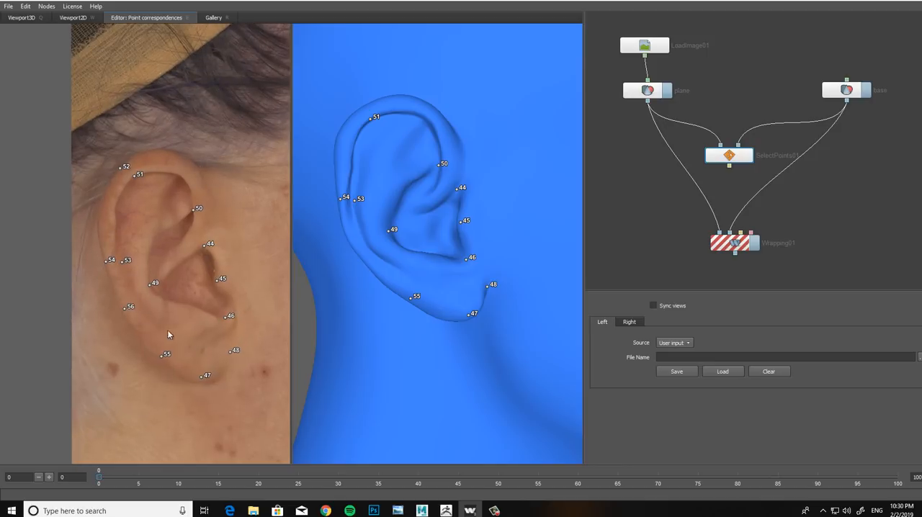
middle_drag(172, 264, 157, 288)
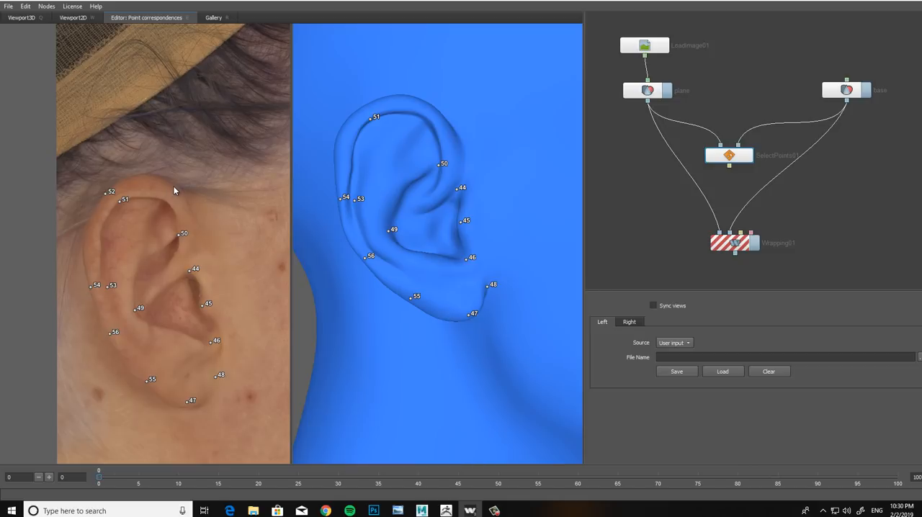
Step: Place three matching points on the right ear's upper front rim: outer edge, inner edge and where the rim meets the temple
click(175, 184)
click(163, 199)
click(426, 116)
click(199, 214)
click(464, 137)
middle_drag(194, 294, 185, 289)
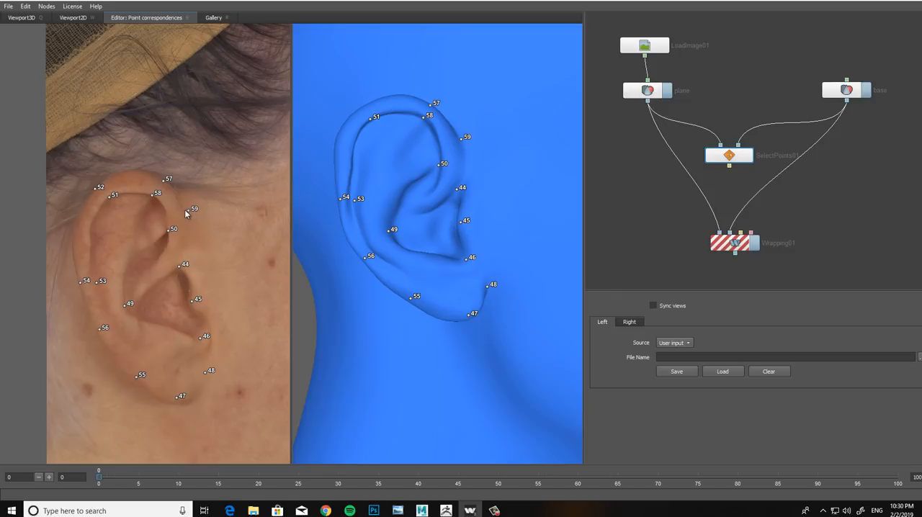
Step: Reposition point 52 on the head from the scalp behind the ear onto the ear's upper outer rim
middle_drag(199, 321, 210, 287)
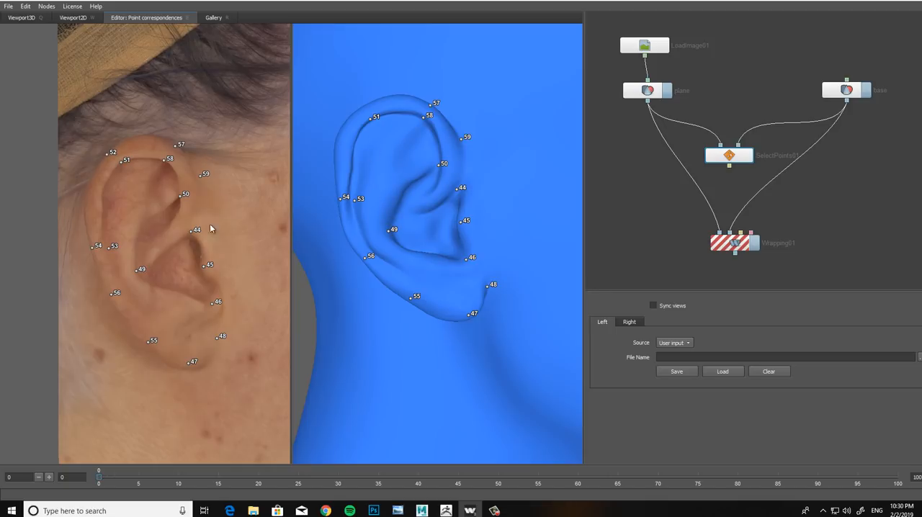
alt+drag(358, 148, 436, 180)
scroll(425, 183, up, 2)
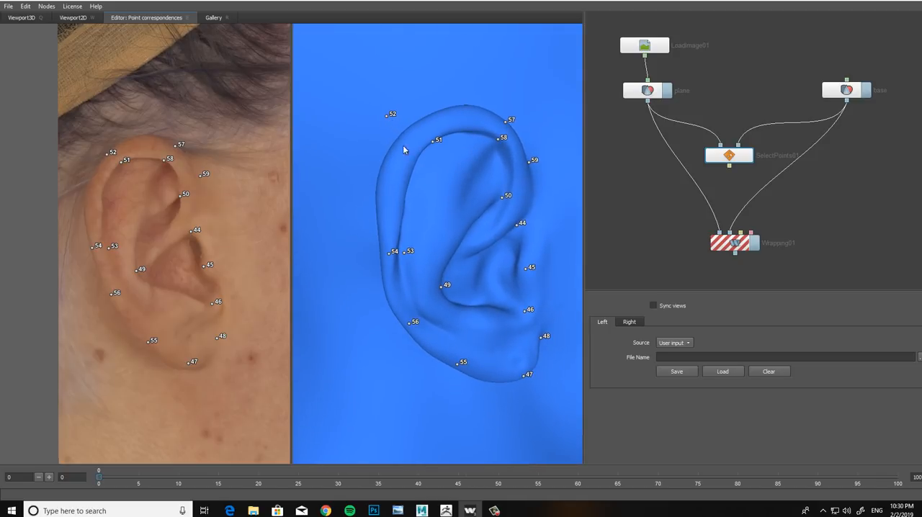
alt+drag(430, 154, 467, 171)
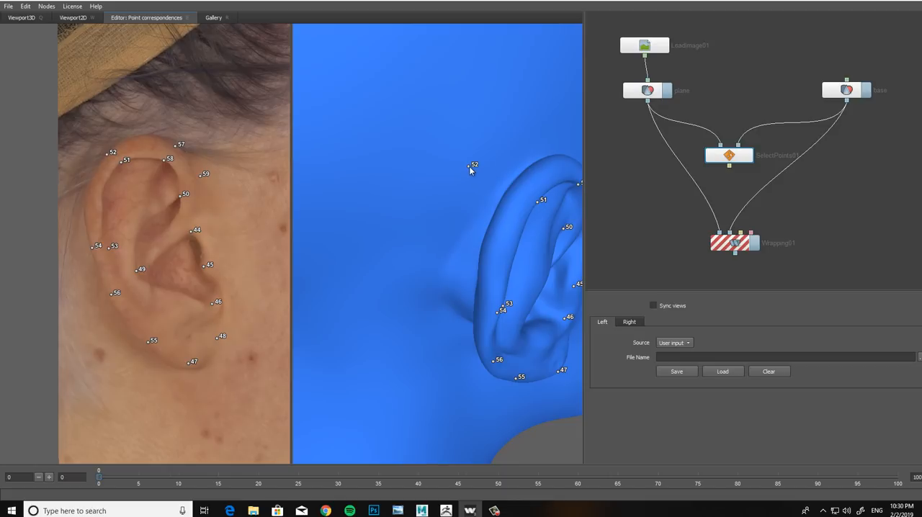
alt+drag(519, 232, 464, 193)
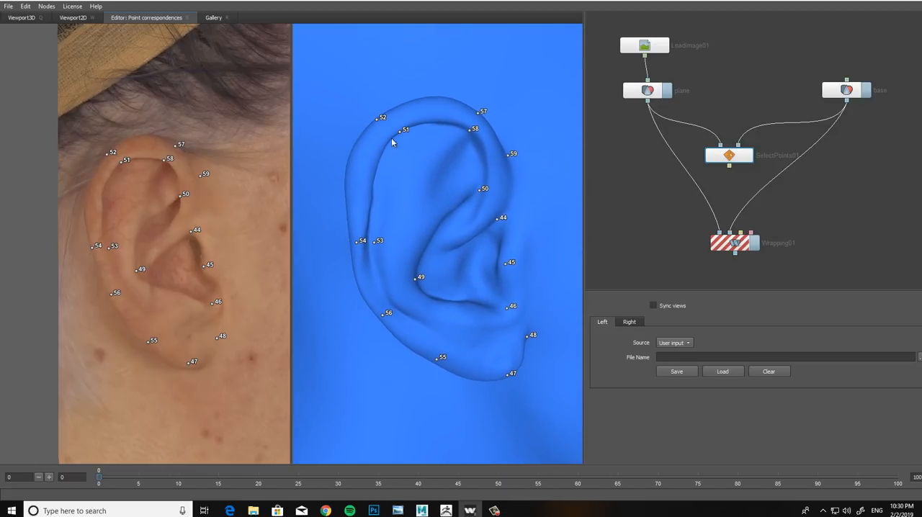
alt+drag(408, 164, 349, 166)
scroll(349, 166, down, 4)
alt+drag(397, 212, 435, 173)
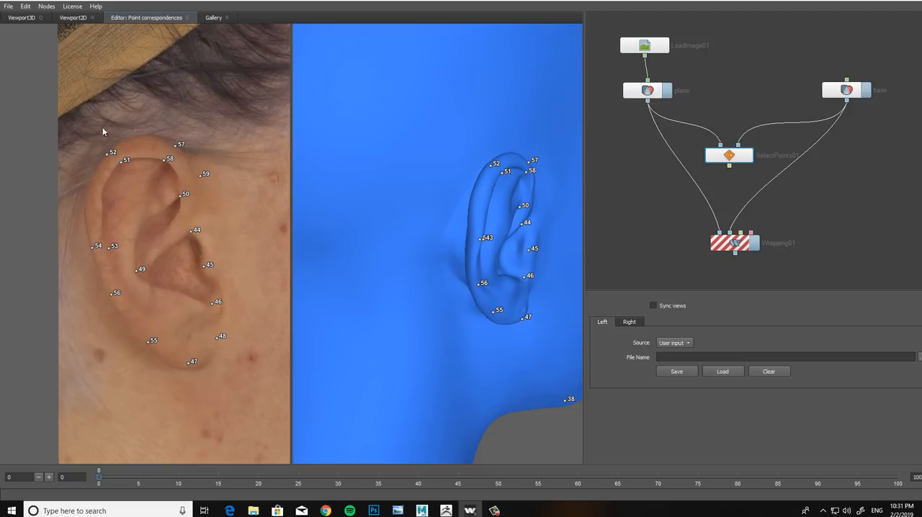
Step: Place a matching point on the right jawline, between the earlobe and the chin
drag(451, 186, 418, 187)
drag(322, 215, 394, 200)
scroll(364, 200, up, 3)
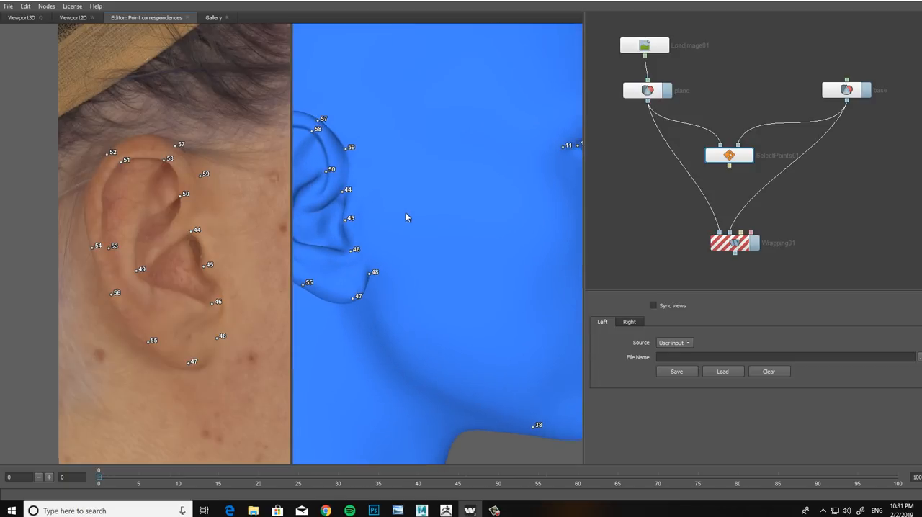
scroll(209, 267, down, 4)
alt+middle_drag(186, 288, 173, 255)
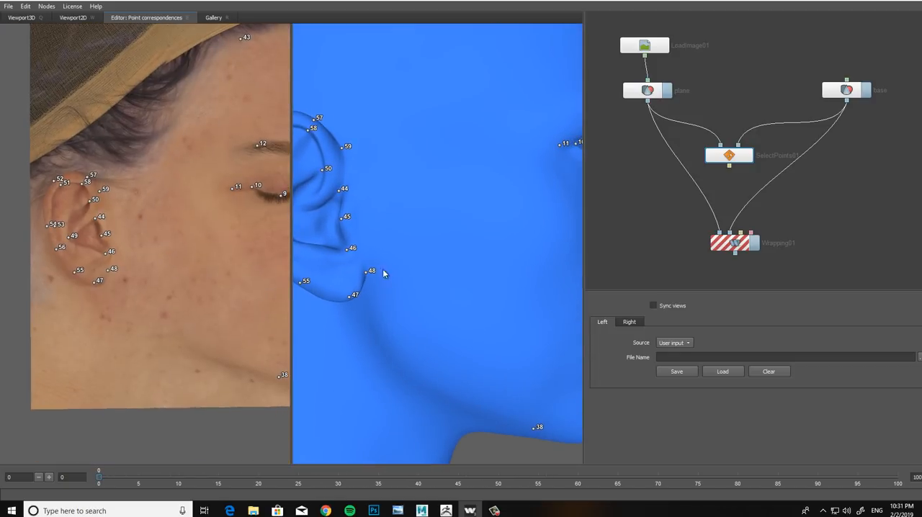
alt+drag(403, 267, 434, 265)
alt+middle_drag(161, 324, 169, 277)
scroll(169, 276, up, 3)
alt+drag(409, 292, 434, 290)
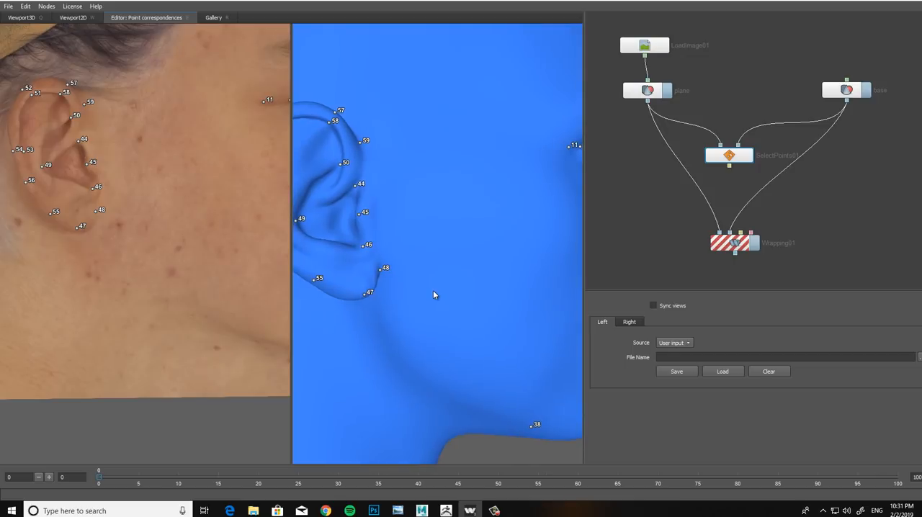
alt+middle_drag(412, 289, 375, 250)
scroll(374, 250, down, 1)
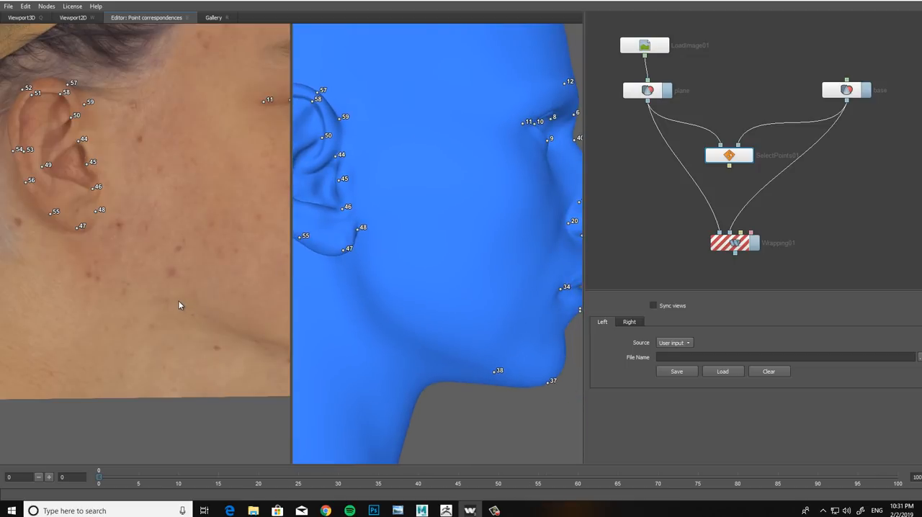
alt+drag(389, 317, 390, 315)
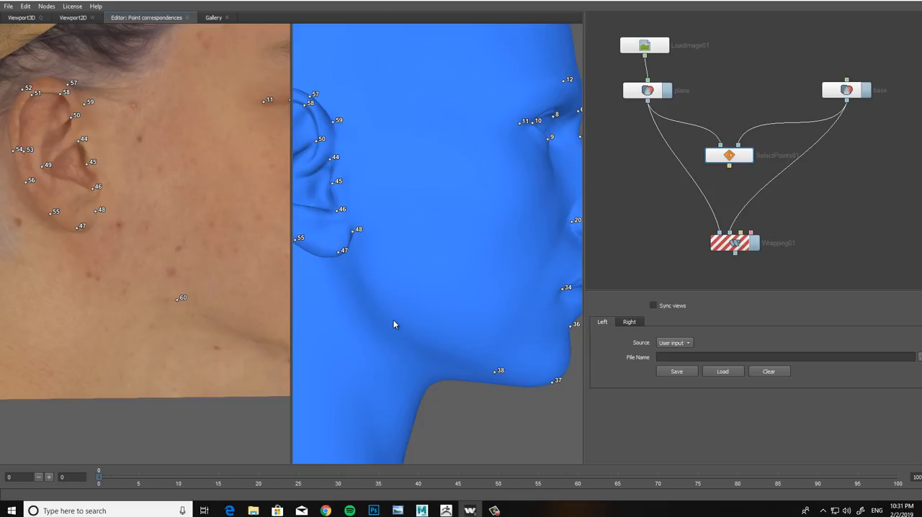
click(384, 318)
Step: Place eight matching points on the left ear, covering its front fold, rear bowl edge, tragus, lower notch and earlobe
alt+drag(409, 270, 395, 268)
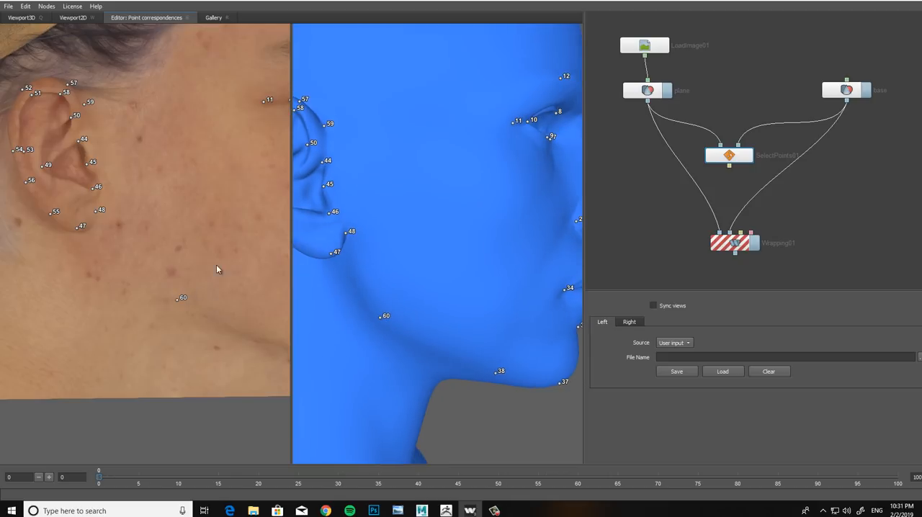
scroll(192, 295, down, 3)
alt+middle_drag(189, 300, 134, 298)
alt+drag(436, 251, 412, 238)
scroll(393, 240, down, 1)
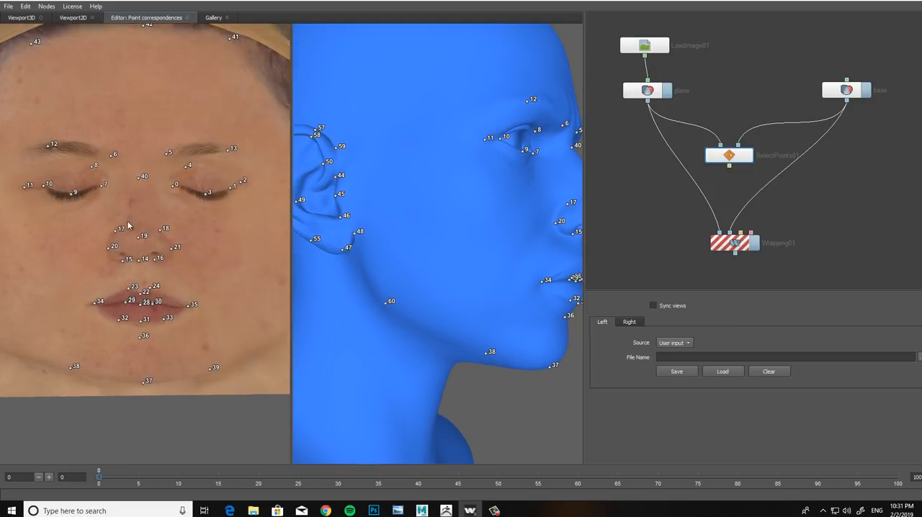
alt+drag(128, 225, 184, 272)
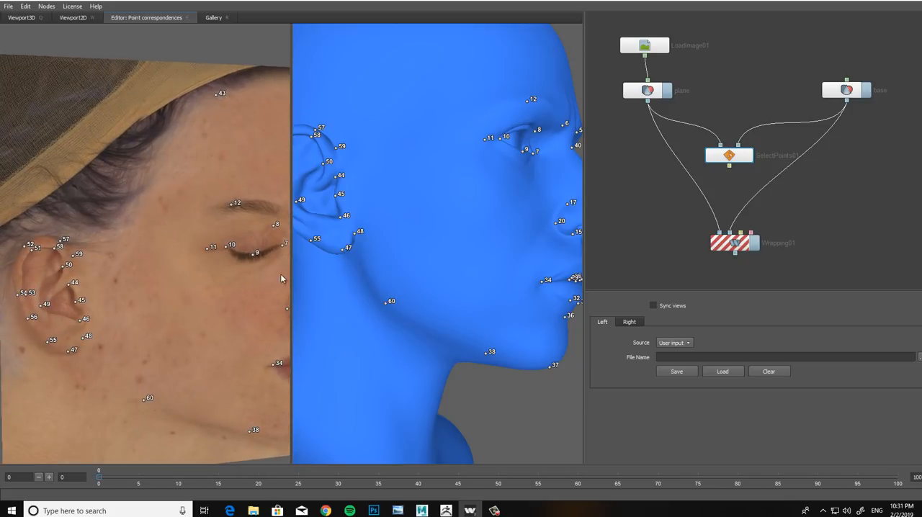
alt+drag(410, 232, 423, 245)
alt+drag(138, 234, 204, 287)
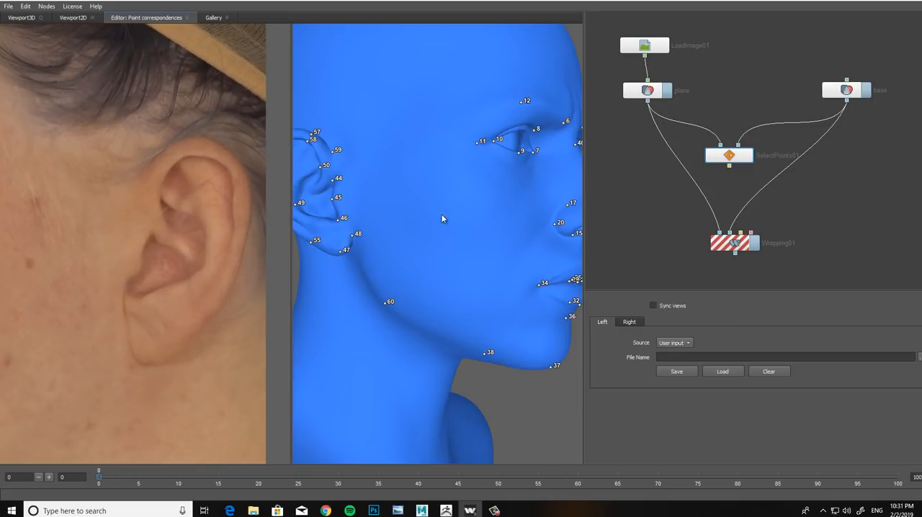
scroll(436, 214, down, 3)
alt+drag(425, 210, 452, 233)
scroll(453, 231, up, 5)
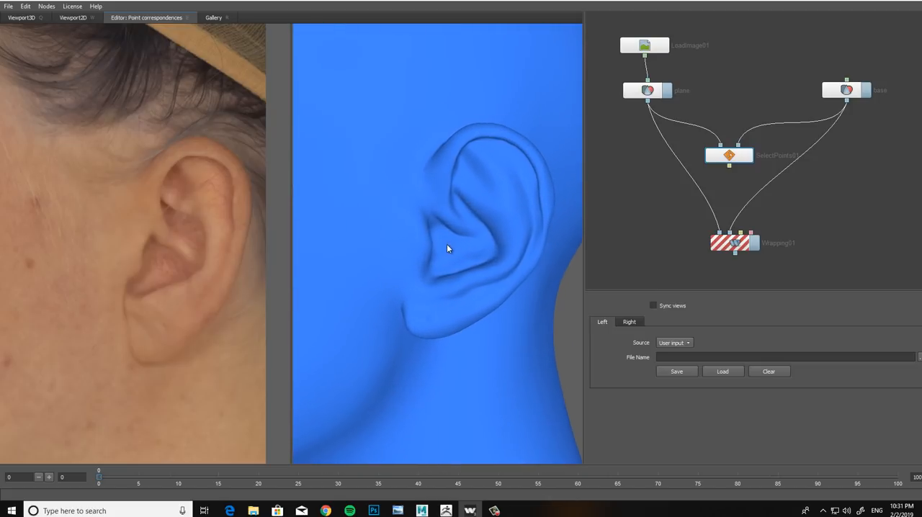
click(445, 189)
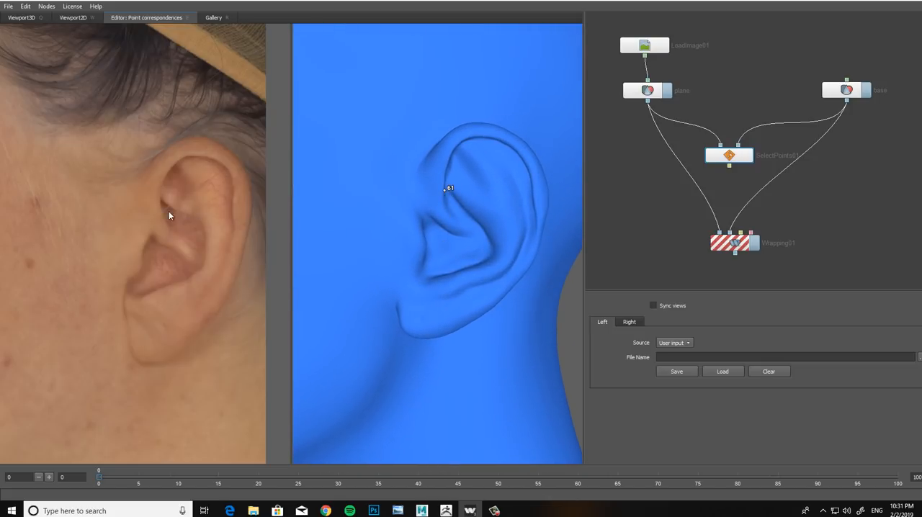
click(160, 198)
click(151, 233)
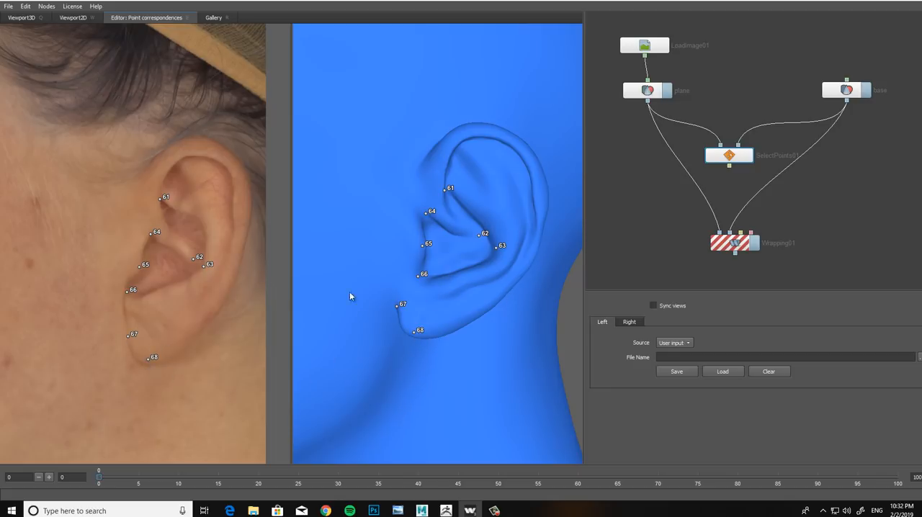
Step: Place three matching points on the left ear: two along the lower rear rim and one at the bottom of the bowl
click(235, 272)
click(487, 307)
click(463, 276)
mouse_move(442, 293)
middle_down()
mouse_move(420, 284)
mouse_move(448, 280)
middle_up()
Step: Place three matching points on the left ear's upper front rim: inner edge, outer edge and where it meets the temple
middle_drag(173, 186, 156, 208)
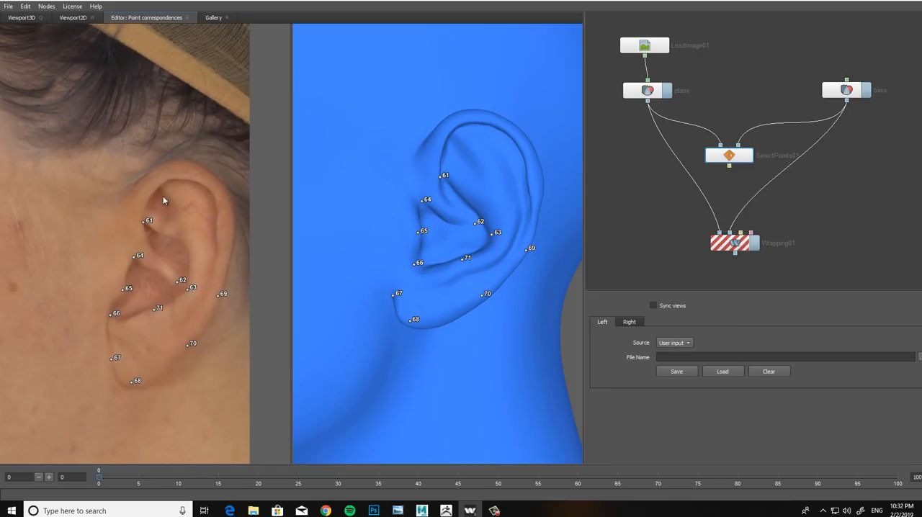
click(162, 185)
click(455, 133)
click(150, 171)
click(443, 122)
middle_drag(479, 154, 452, 154)
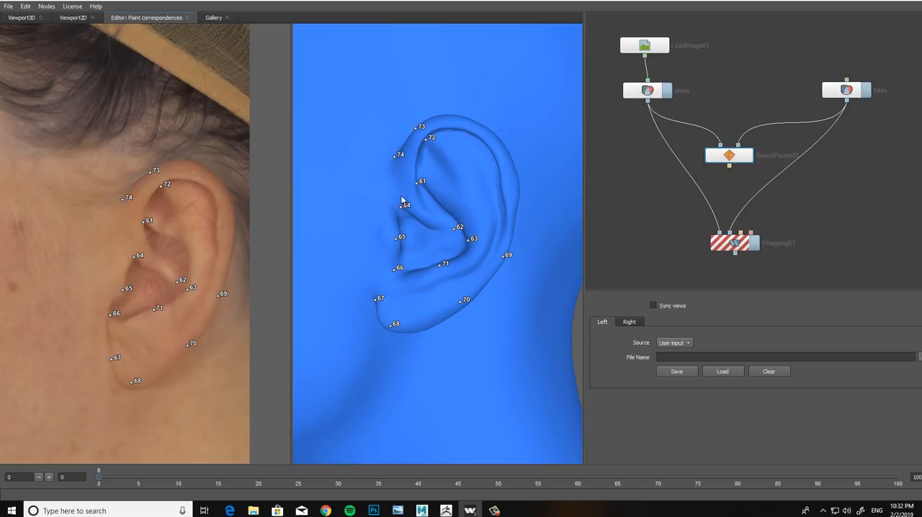
middle_drag(431, 167, 422, 191)
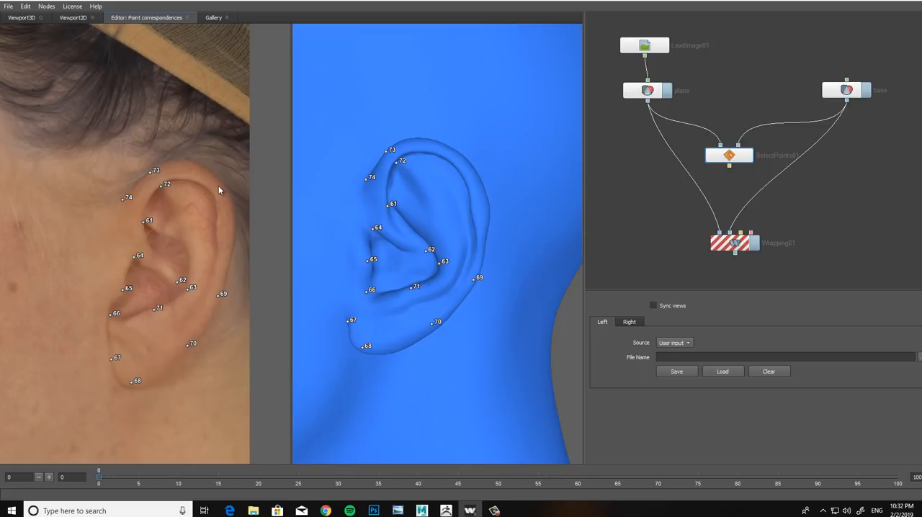
Step: Place three matching points on the left ear's rear rim: one at the upper curve and an outer and inner pair at mid-height
click(465, 158)
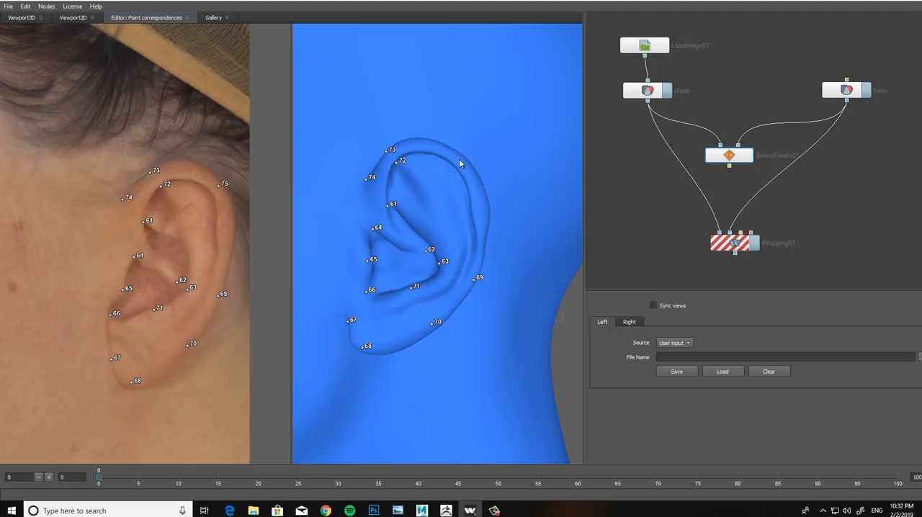
click(229, 239)
click(231, 238)
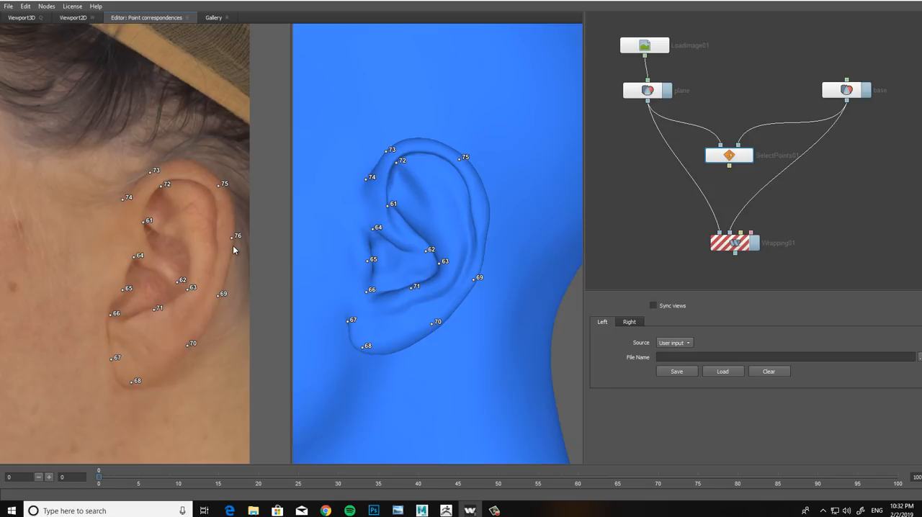
click(487, 216)
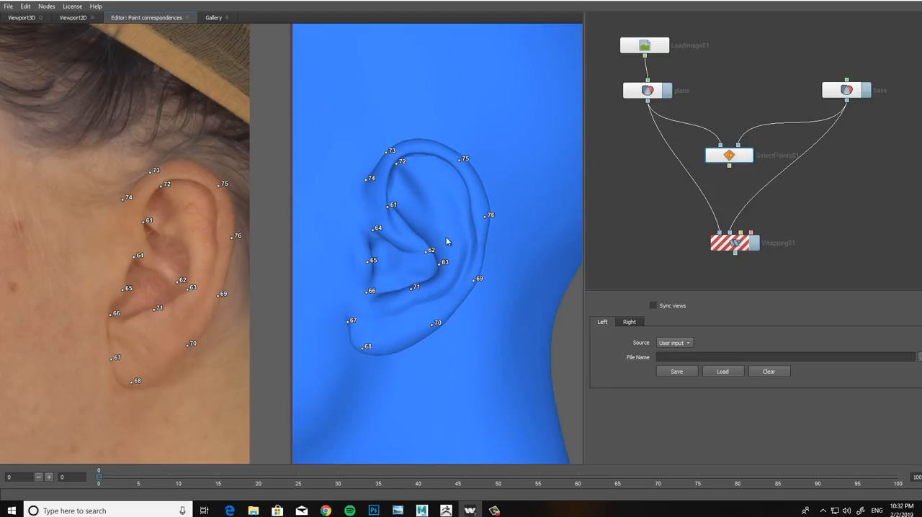
click(215, 236)
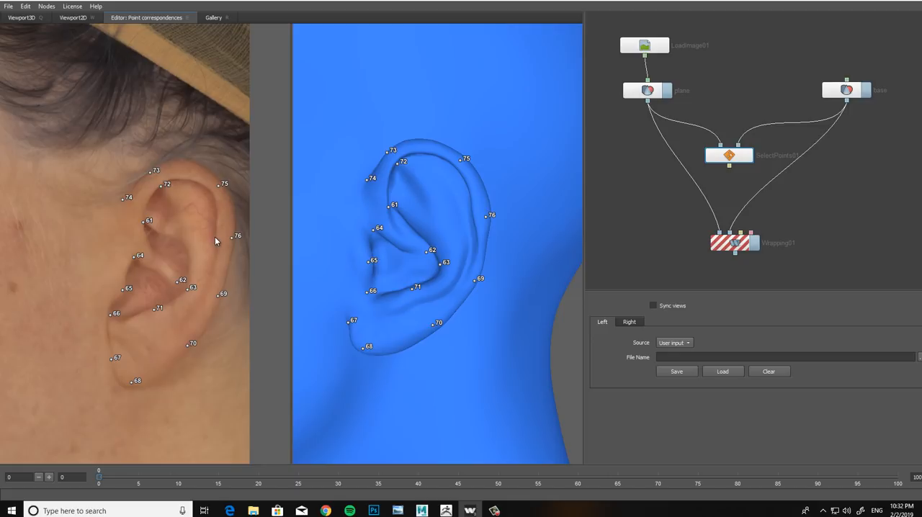
click(471, 215)
Step: Place a matching point at the top of the left ear and shift it to the outer rim edge on both models
middle_drag(426, 208, 406, 193)
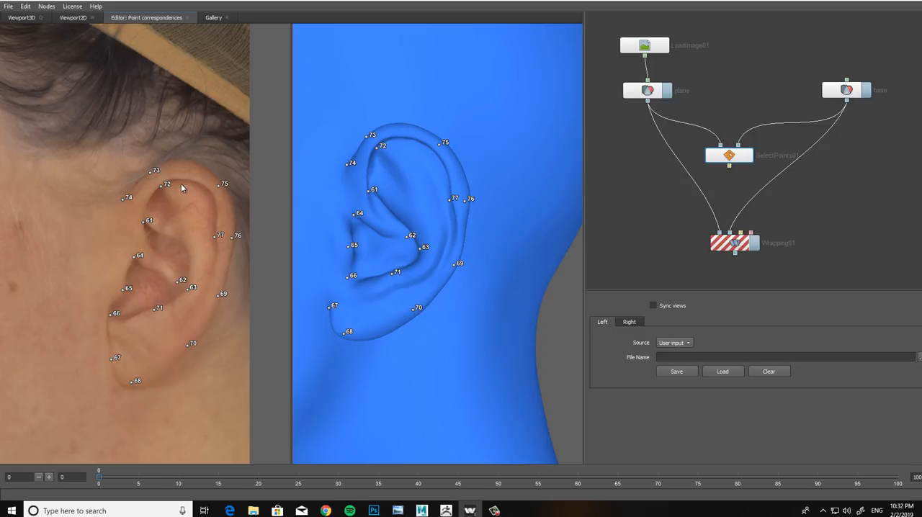
click(193, 177)
click(411, 136)
drag(394, 167, 365, 170)
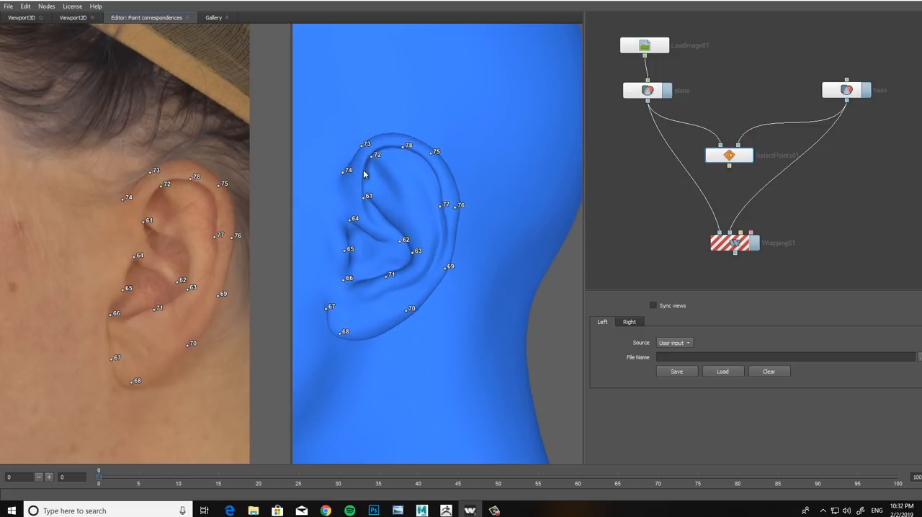
right_drag(365, 170, 380, 171)
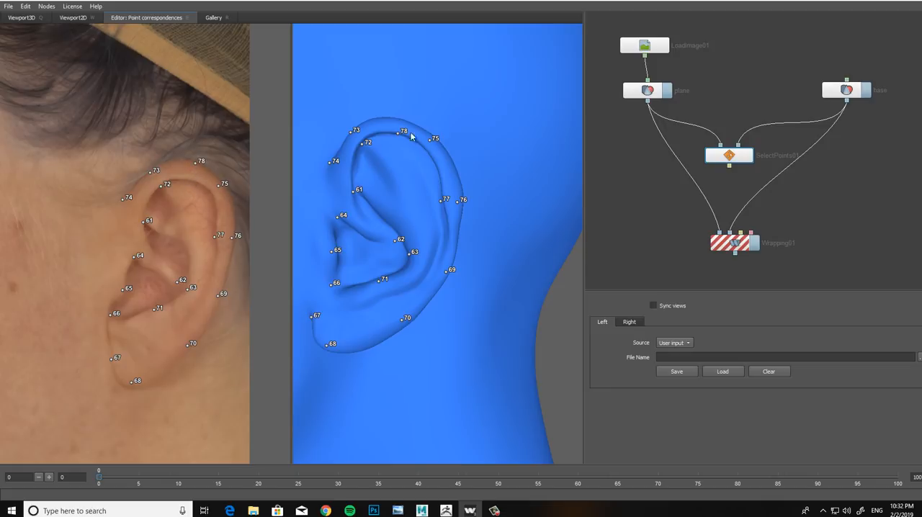
drag(398, 133, 401, 121)
drag(428, 166, 440, 187)
scroll(432, 191, down, 4)
middle_drag(414, 209, 467, 202)
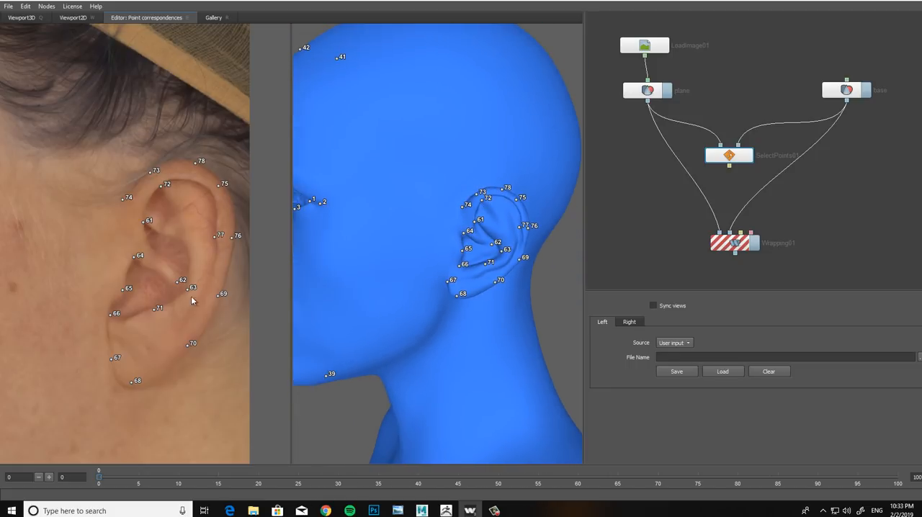
Step: Place a matching point on the jaw corner below the left ear on both the textured plane and the head
drag(411, 269, 433, 229)
scroll(431, 234, down, 2)
middle_drag(418, 271, 445, 212)
middle_drag(111, 339, 127, 293)
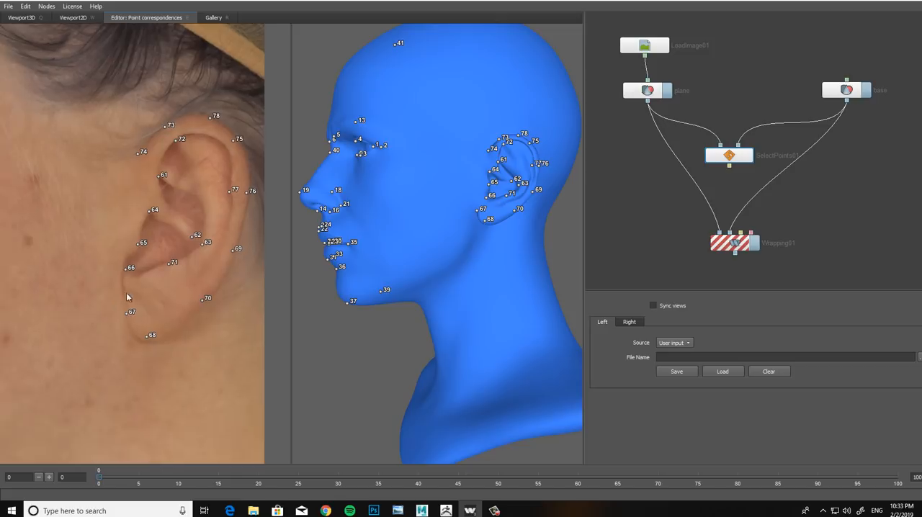
scroll(124, 299, down, 3)
middle_drag(86, 362, 141, 298)
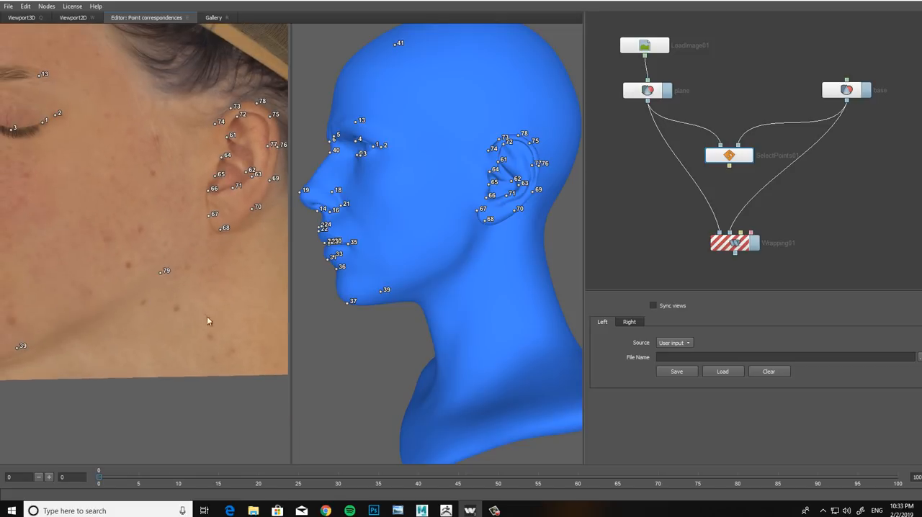
click(462, 252)
Step: Review the placed point pairs across the jaw, face and forehead on both models from the front
scroll(218, 290, down, 2)
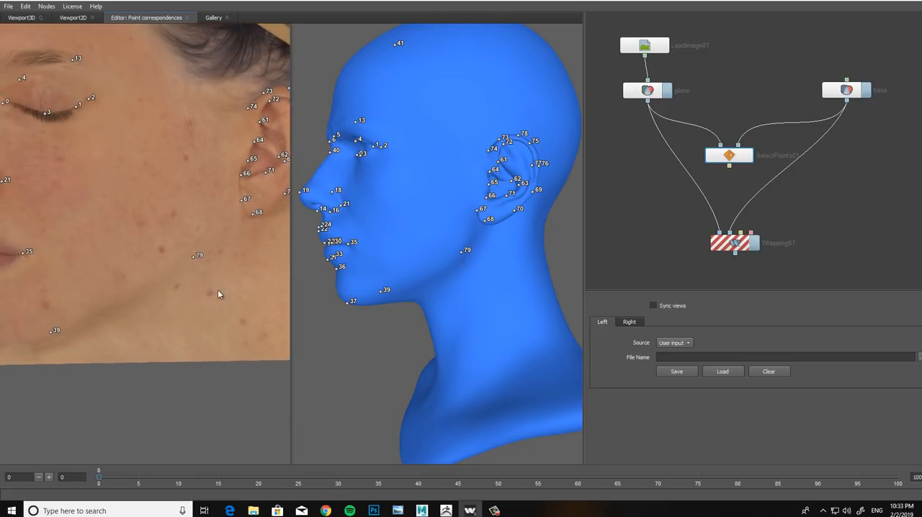
middle_drag(217, 290, 217, 319)
drag(422, 298, 458, 291)
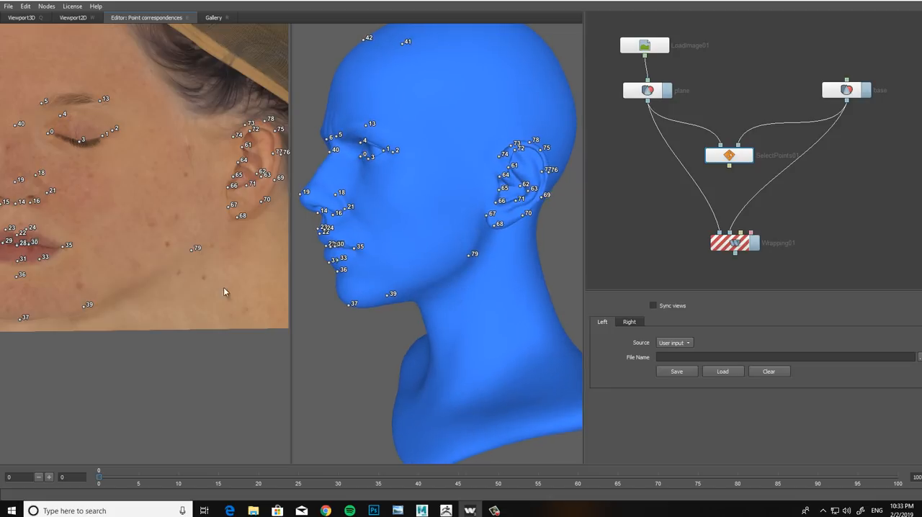
scroll(224, 287, down, 2)
middle_drag(212, 313, 232, 326)
drag(420, 218, 551, 193)
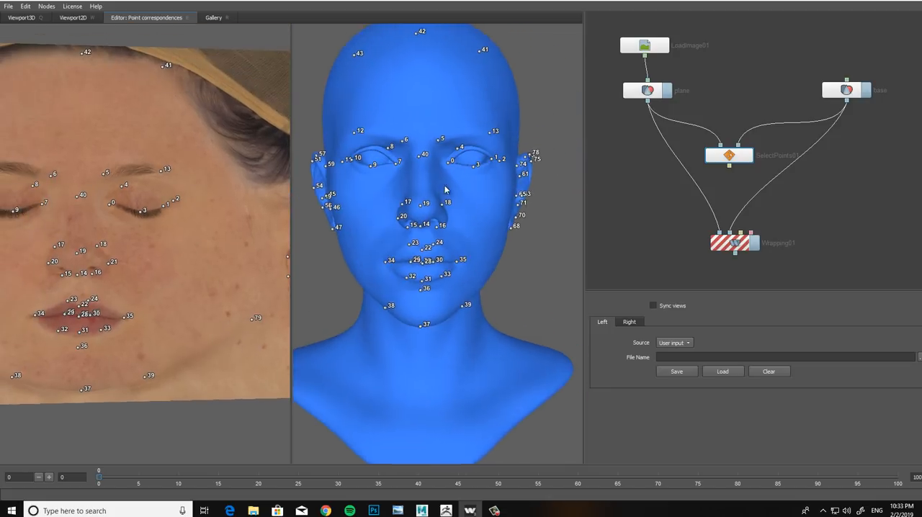
scroll(440, 189, down, 2)
middle_drag(401, 173, 418, 196)
middle_drag(98, 224, 150, 234)
scroll(149, 238, down, 2)
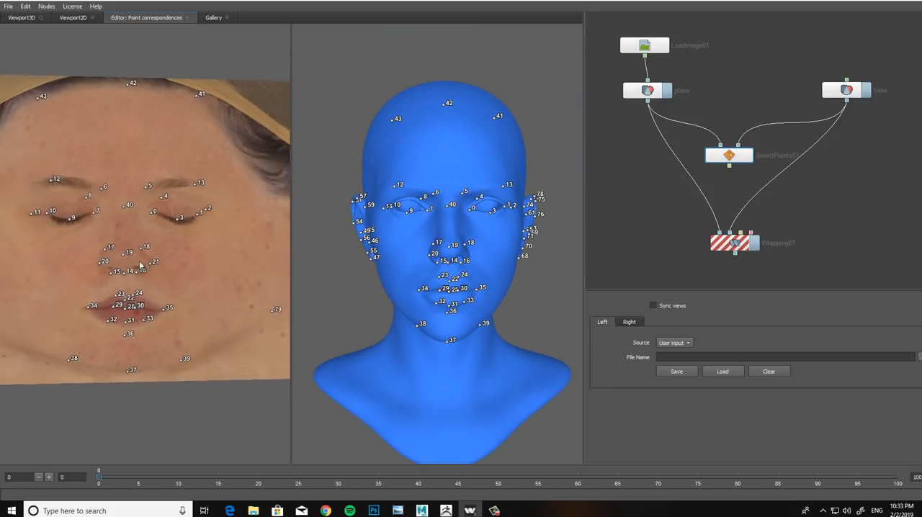
middle_drag(140, 266, 74, 250)
mouse_move(485, 228)
mouse_down()
mouse_move(377, 211)
mouse_move(490, 216)
mouse_up()
middle_drag(60, 239, 149, 251)
scroll(149, 250, up, 2)
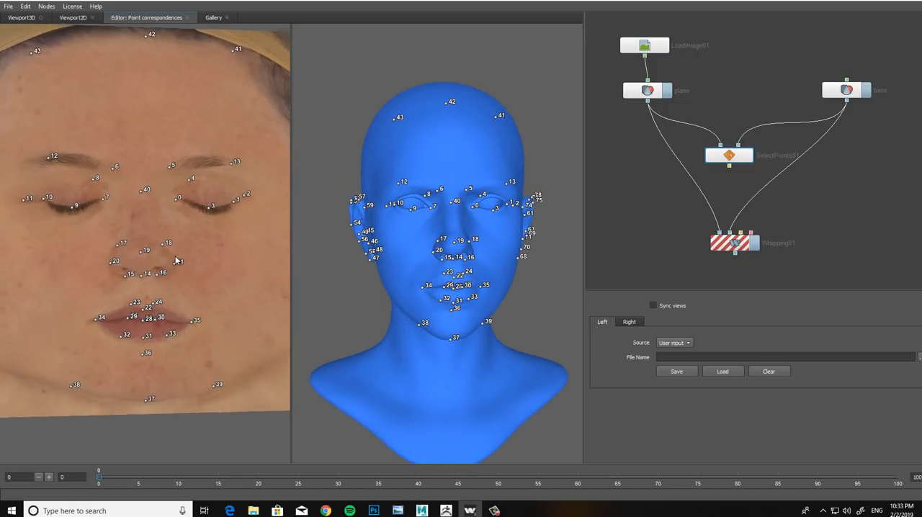
scroll(412, 256, up, 5)
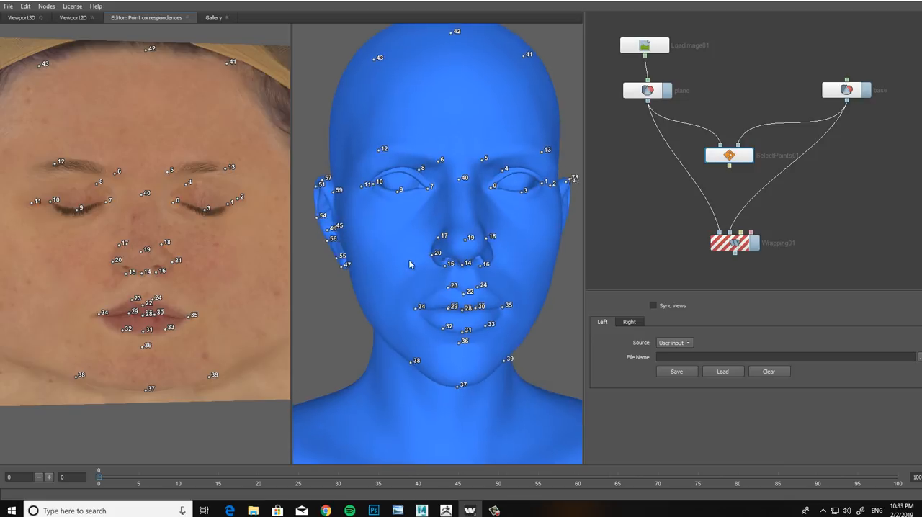
scroll(410, 229, down, 3)
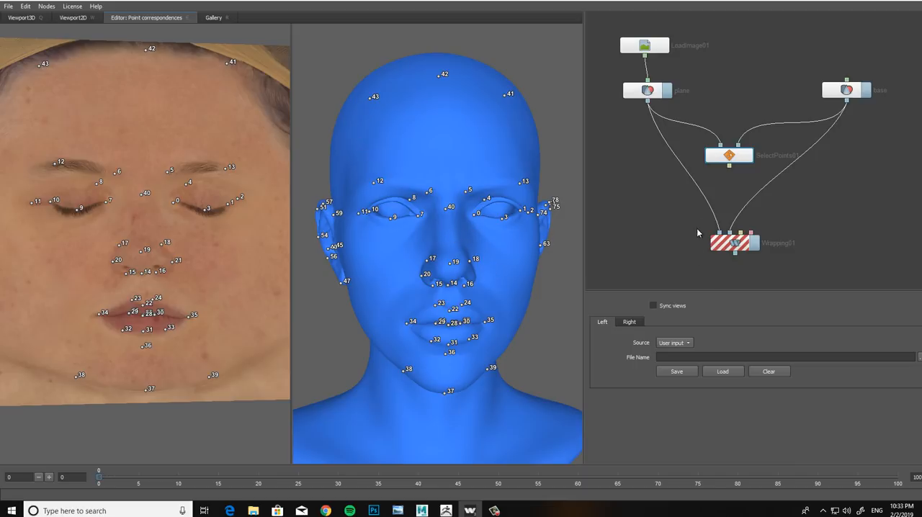
Step: Select the Wrapping node in the node graph
click(720, 245)
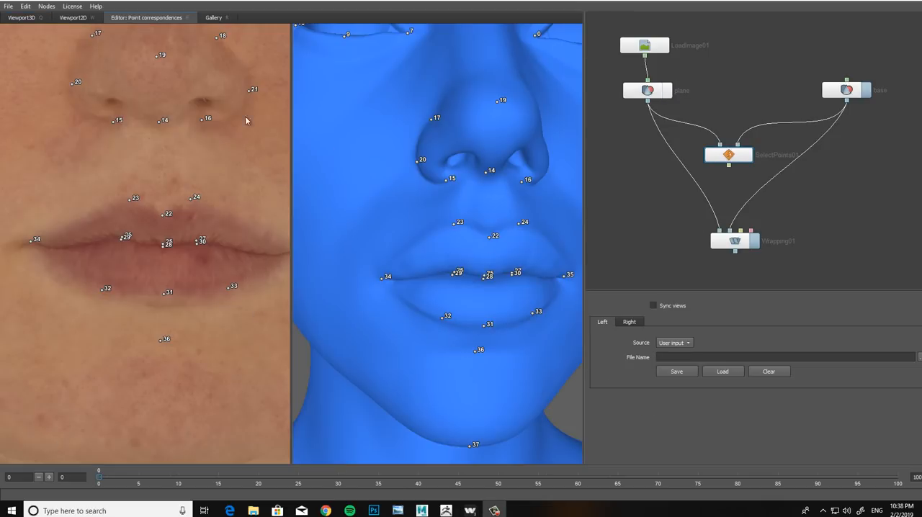
Step: Turn on synchronized views for the plane and the head
middle_drag(474, 258, 441, 221)
scroll(441, 222, down, 1)
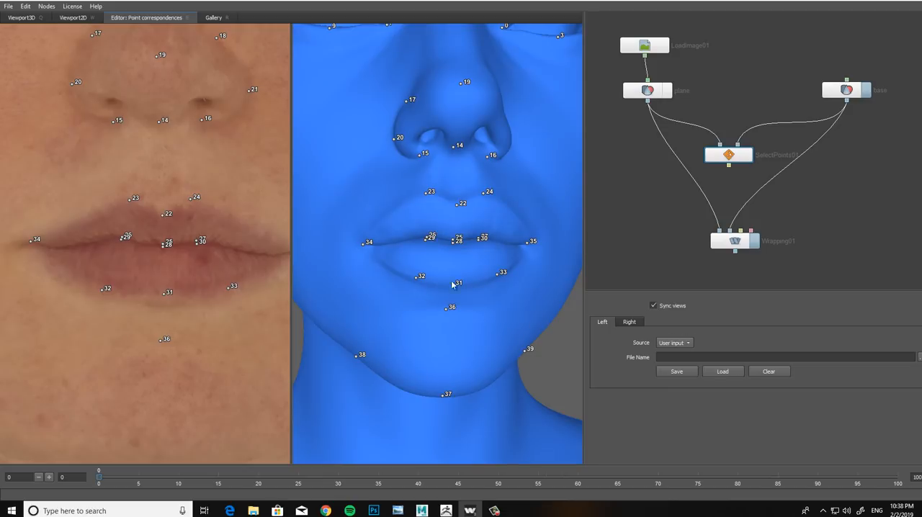
click(655, 306)
scroll(450, 288, down, 3)
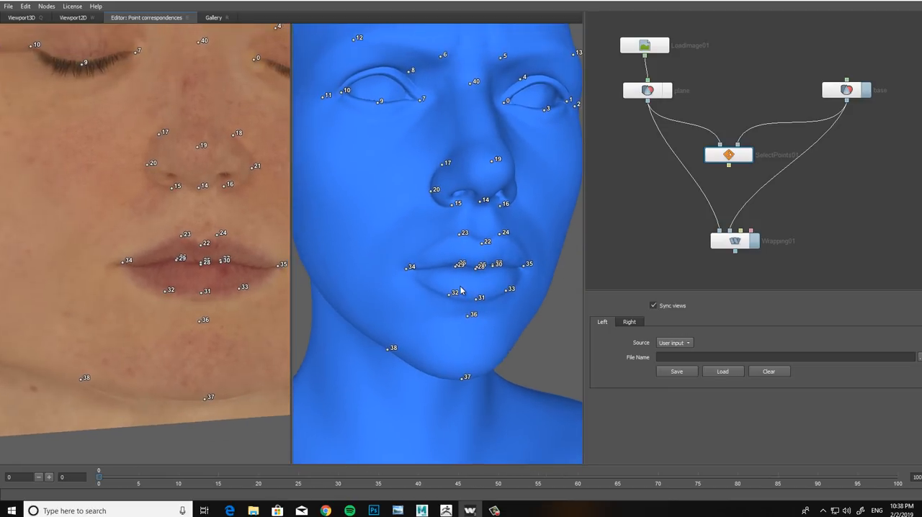
Step: Delete the three lower duplicate points along the line between the lips, at the centre and on both sides
scroll(472, 286, up, 2)
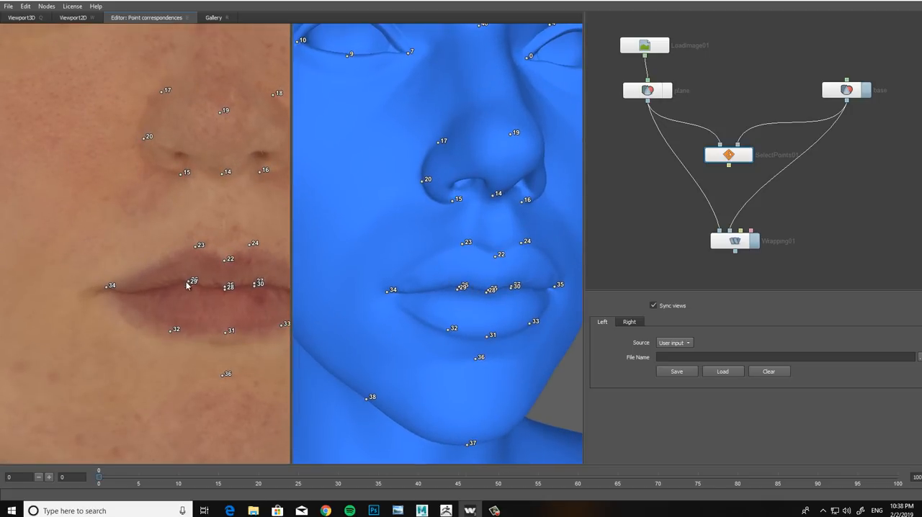
scroll(234, 294, up, 1)
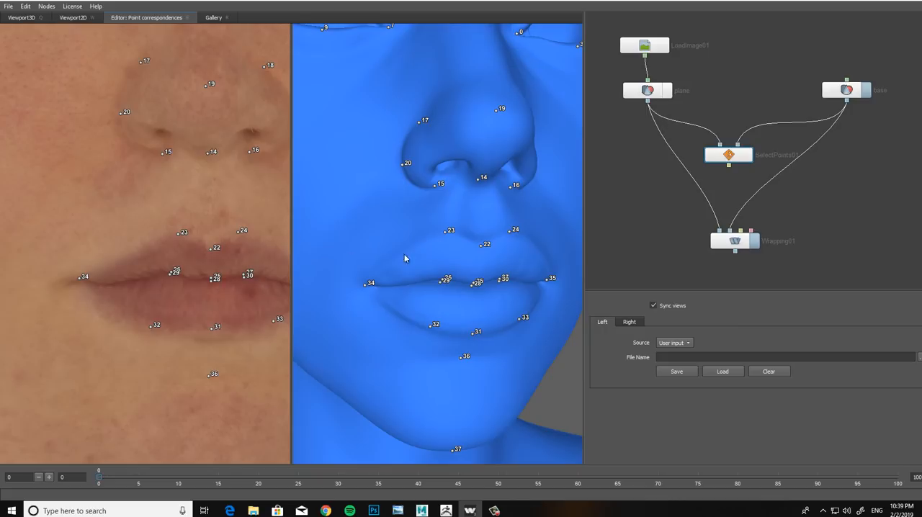
scroll(465, 291, up, 1)
scroll(462, 291, up, 1)
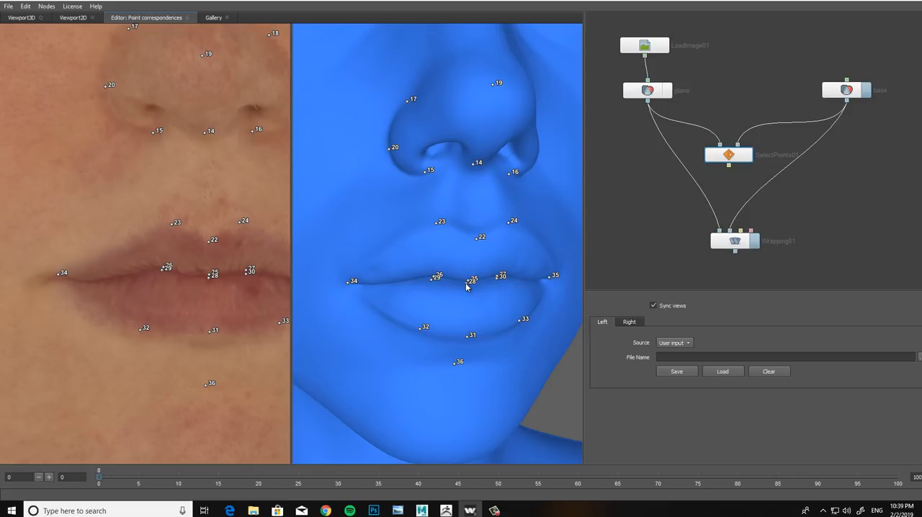
right_click(467, 283)
right_click(432, 280)
right_click(498, 278)
right_click(211, 279)
right_click(248, 278)
Step: Delete the extra point beyond the outer corner of each eye on both models
scroll(210, 236, down, 3)
scroll(323, 210, down, 5)
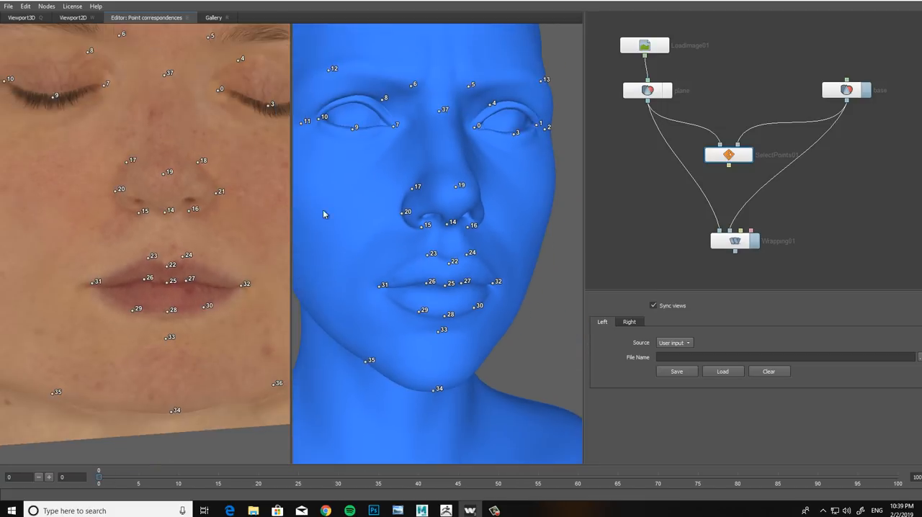
drag(406, 215, 385, 221)
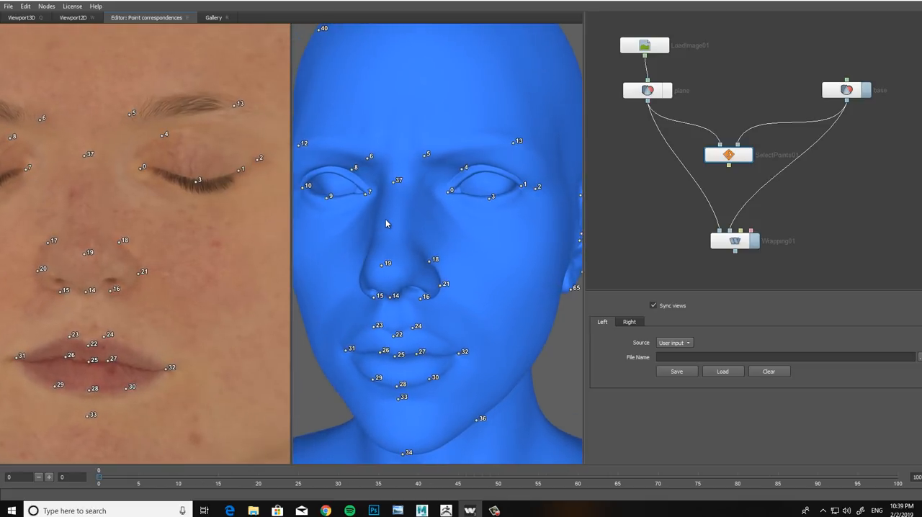
ctrl+click(250, 164)
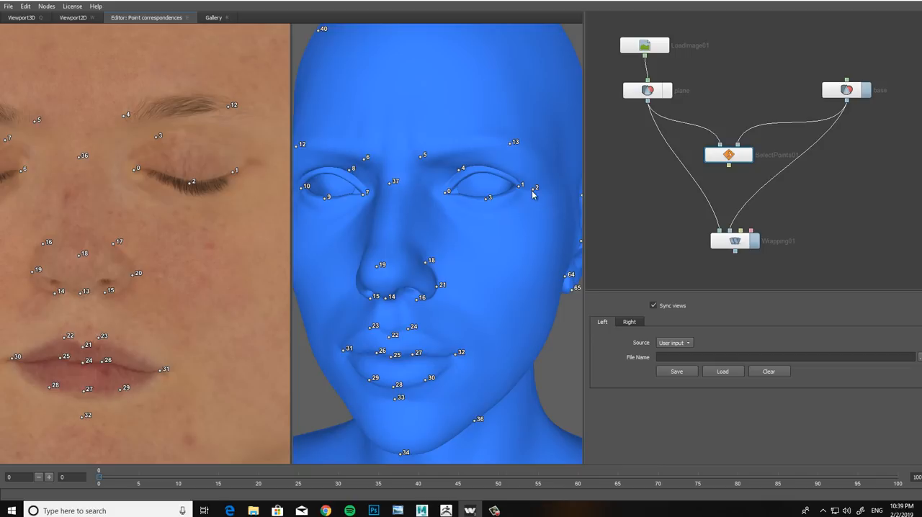
drag(173, 235, 454, 221)
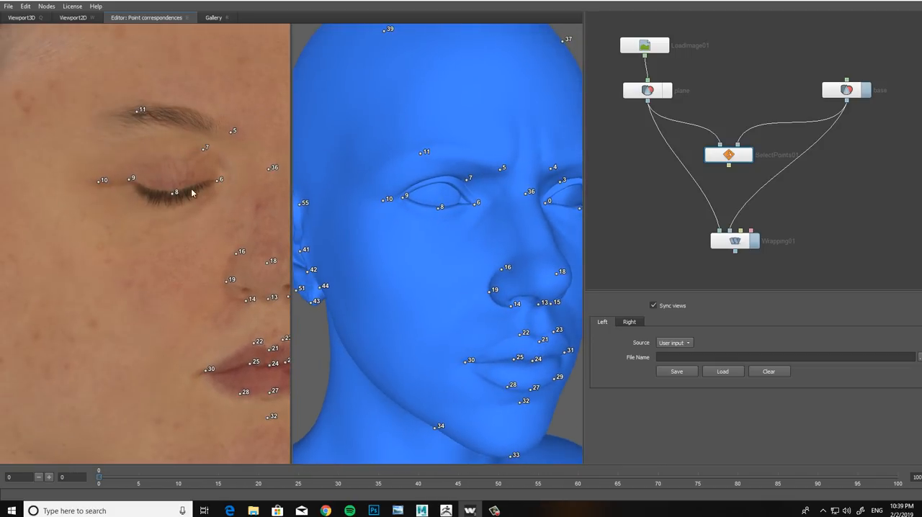
ctrl+click(384, 200)
Step: Examine the remaining point pairs around the eyes, nose, mouth and jaw on both models
alt+middle_drag(207, 270, 187, 258)
scroll(194, 264, down, 1)
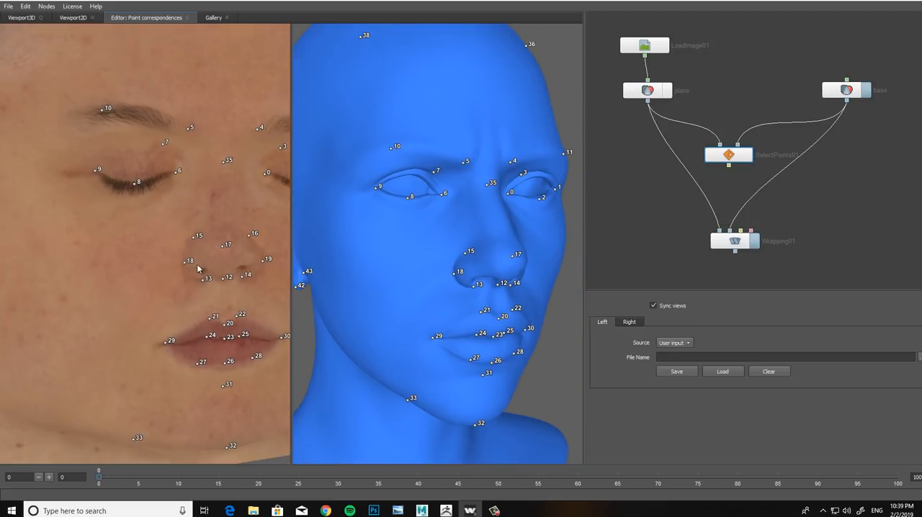
alt+drag(200, 267, 172, 266)
alt+middle_drag(192, 281, 210, 265)
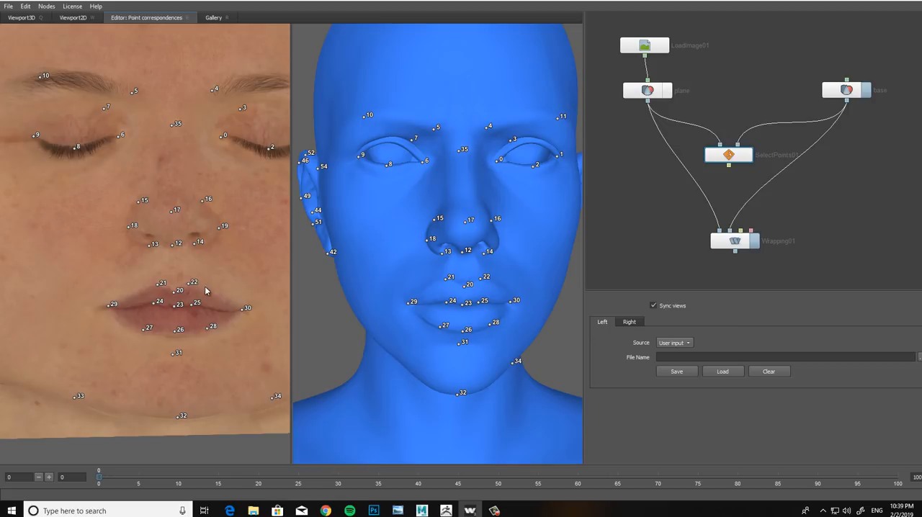
alt+middle_drag(211, 288, 208, 290)
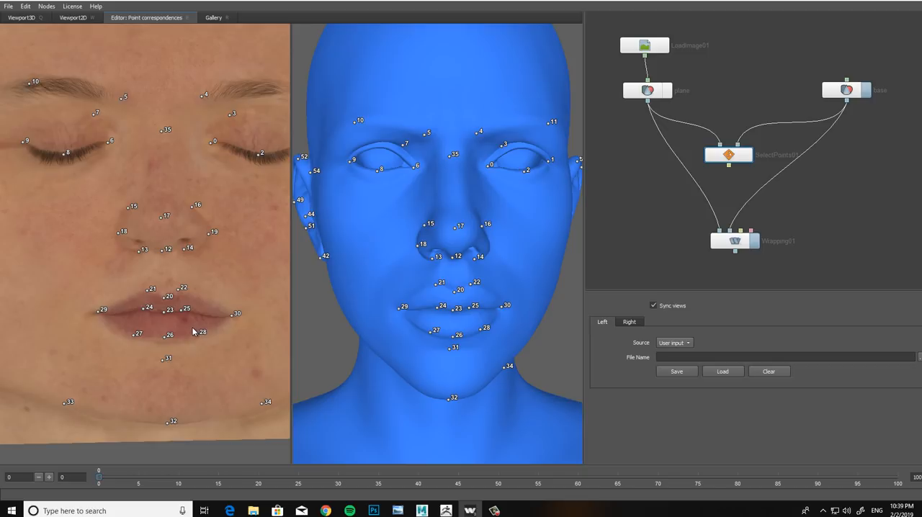
alt+middle_drag(213, 261, 215, 286)
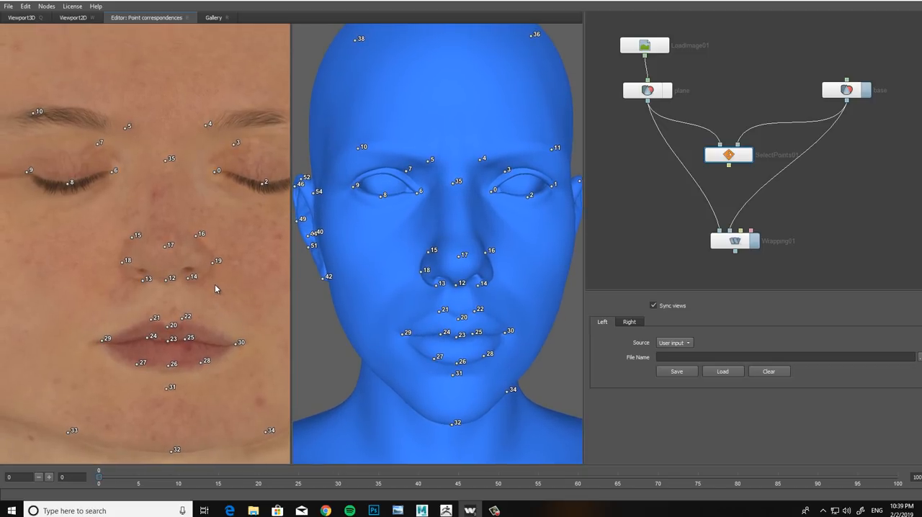
alt+drag(190, 278, 195, 247)
alt+middle_drag(194, 247, 183, 276)
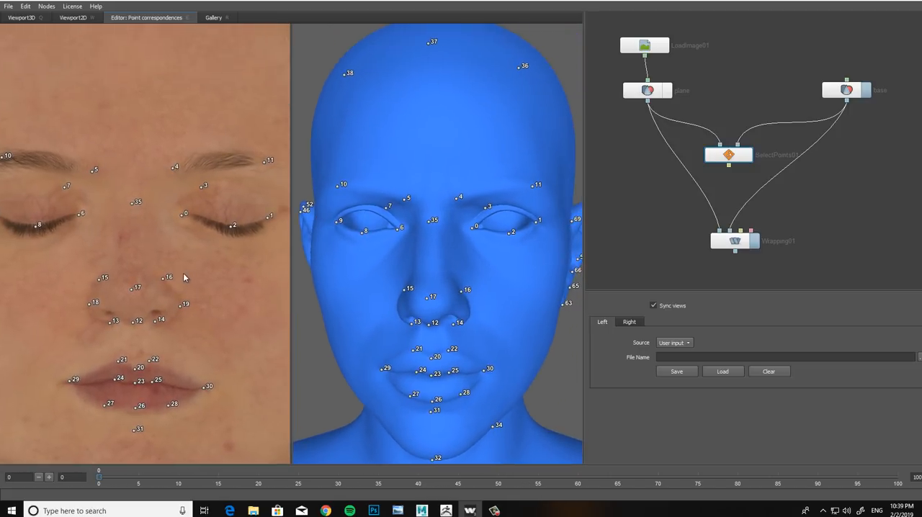
alt+right_drag(183, 276, 183, 267)
alt+drag(178, 267, 182, 266)
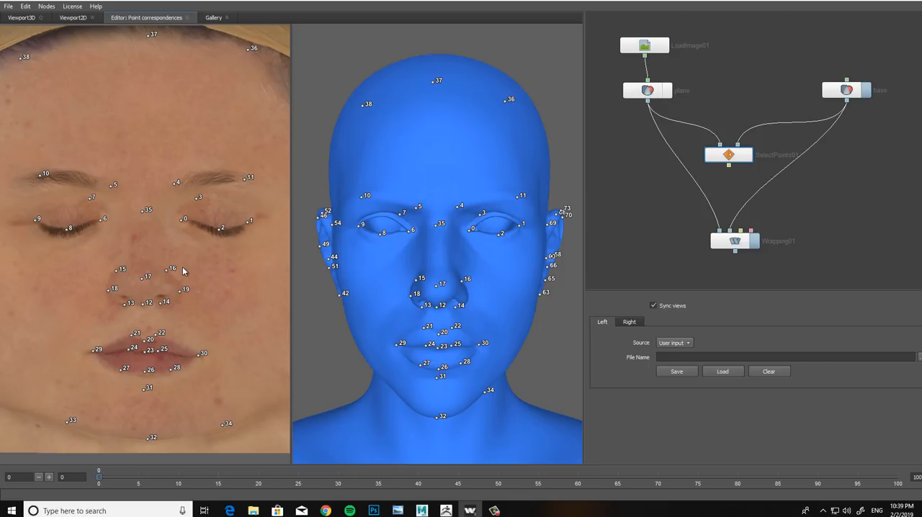
scroll(183, 271, up, 2)
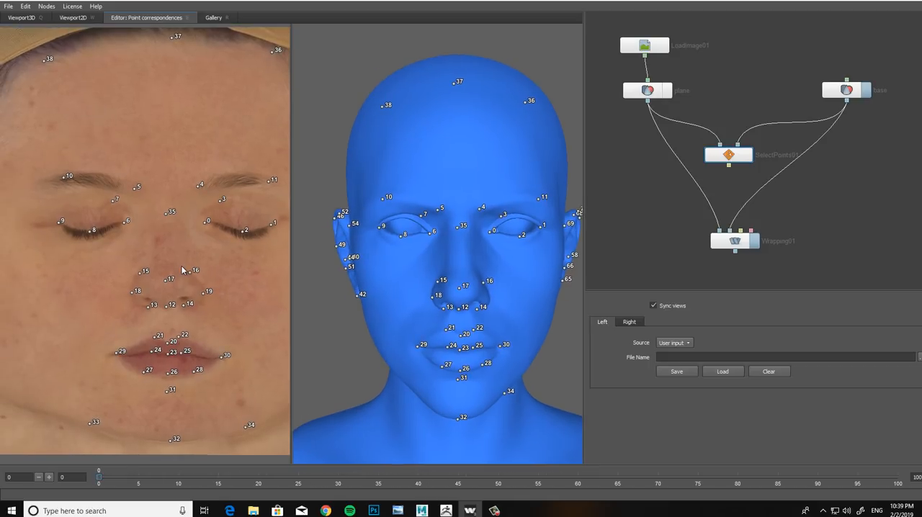
scroll(183, 267, down, 3)
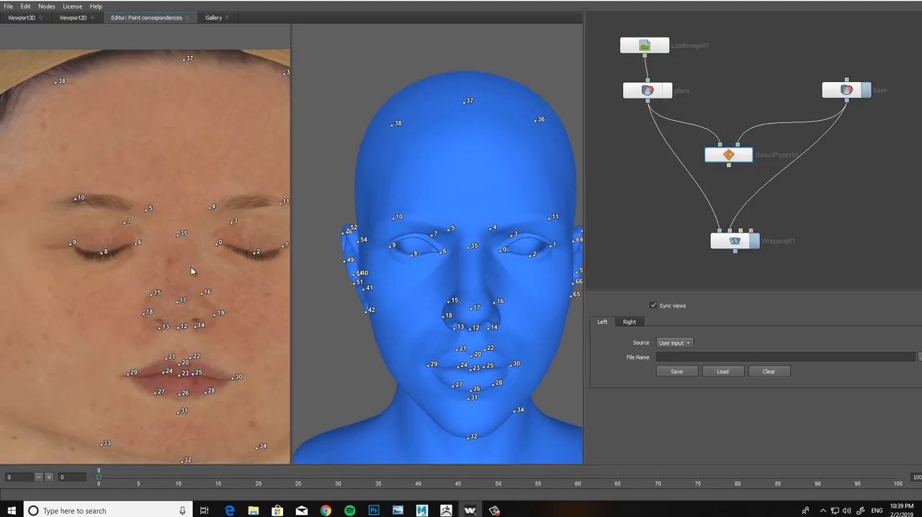
Step: Check the right side of the face on both models and turn off synchronized views
alt+drag(178, 261, 197, 258)
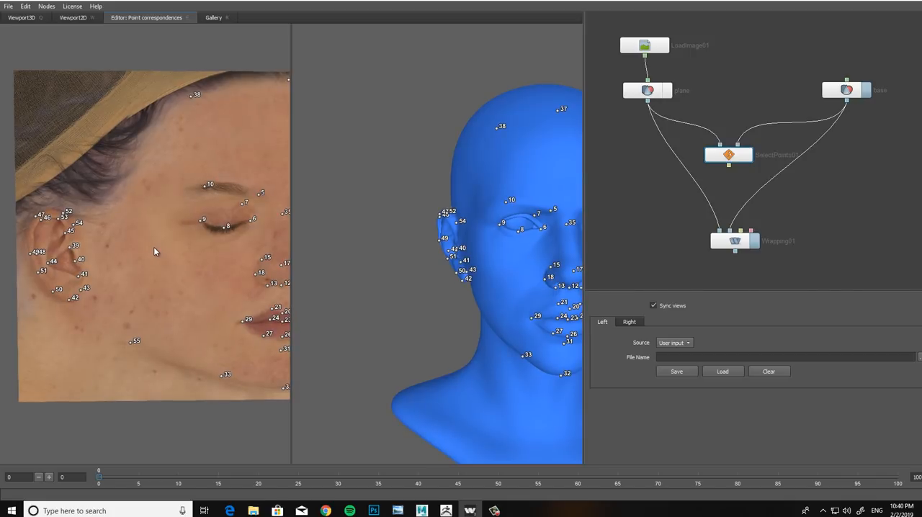
alt+drag(405, 257, 453, 252)
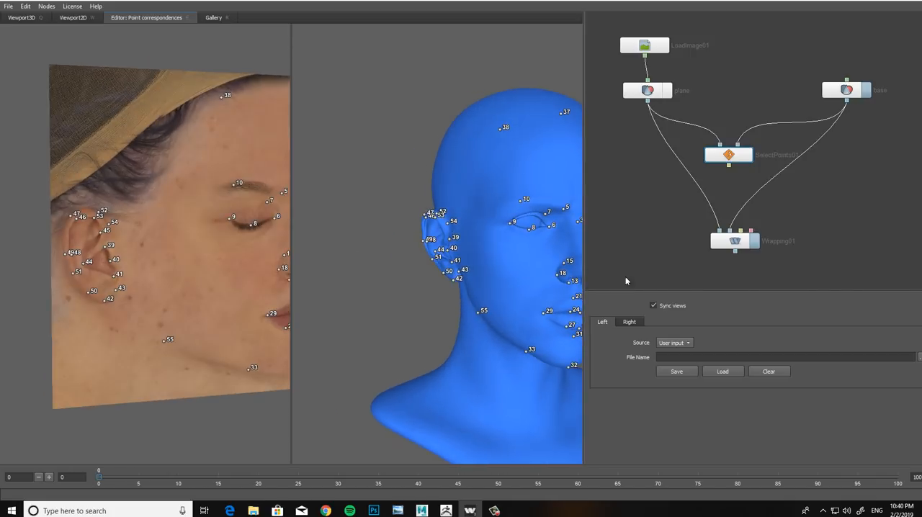
click(655, 306)
Step: Delete the right ear's three inner-rim points, two along the upper curve and one at mid-height, on both models
alt+middle_drag(347, 237, 310, 227)
alt+right_drag(310, 227, 396, 250)
alt+drag(396, 250, 472, 249)
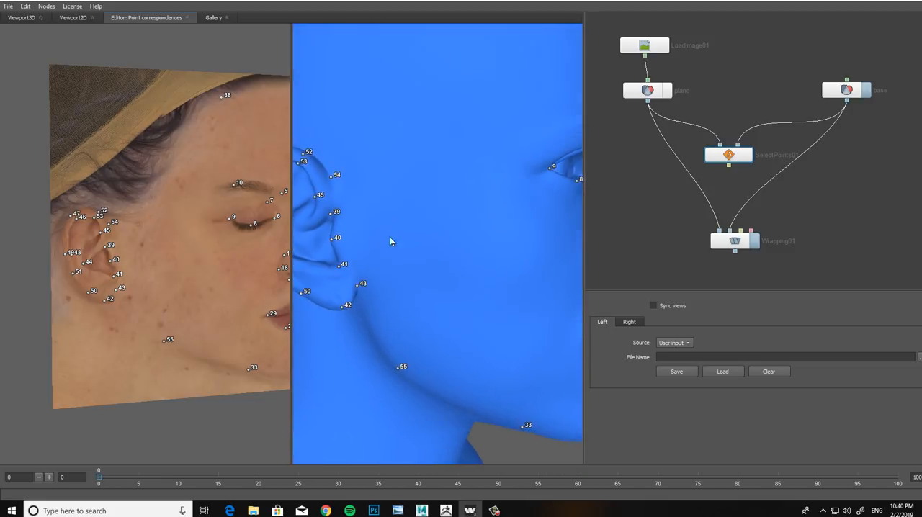
alt+middle_drag(390, 236, 417, 251)
alt+right_drag(417, 252, 424, 259)
alt+middle_drag(138, 258, 180, 276)
alt+right_drag(181, 276, 191, 309)
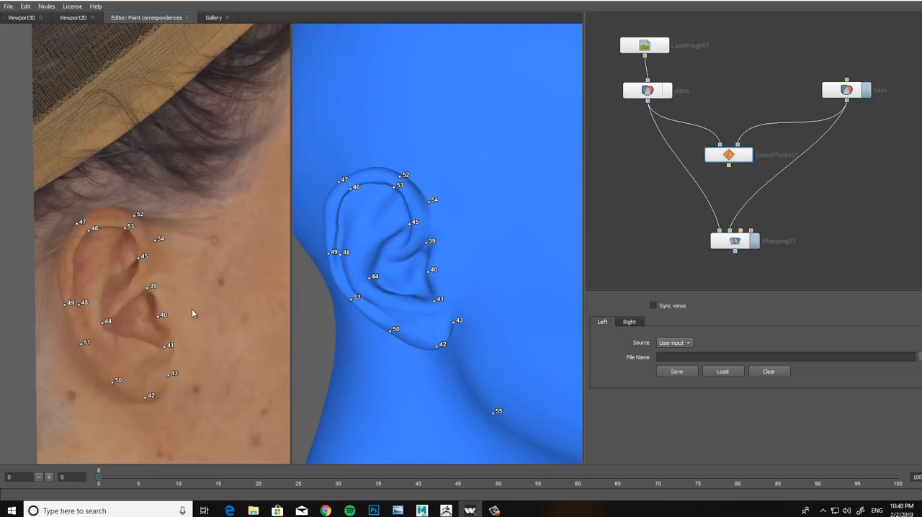
alt+drag(192, 314, 223, 299)
alt+middle_drag(224, 298, 232, 300)
alt+drag(232, 299, 296, 297)
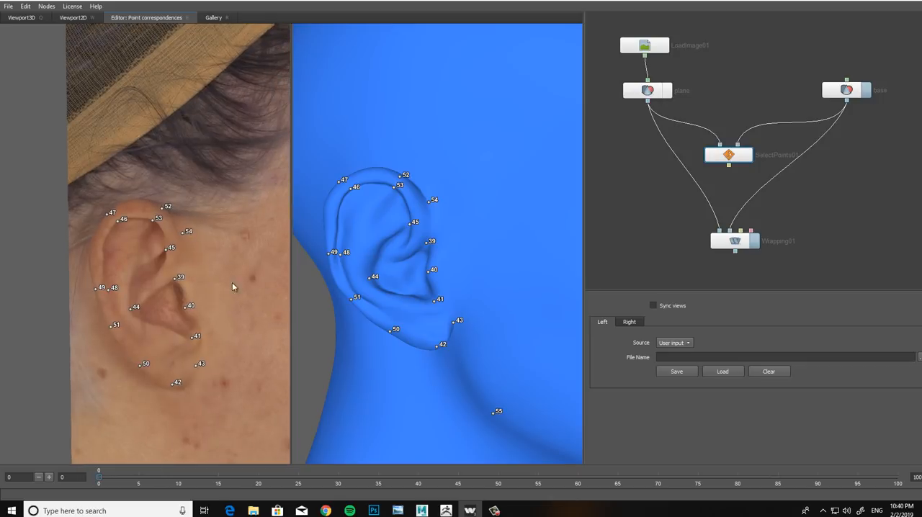
alt+middle_drag(200, 319, 221, 286)
alt+right_drag(221, 286, 240, 294)
alt+middle_drag(241, 297, 228, 285)
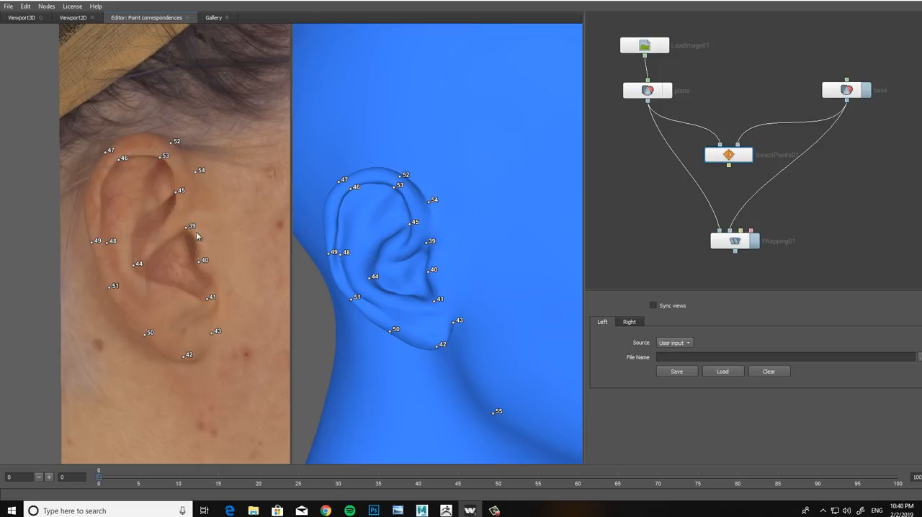
ctrl+click(161, 159)
ctrl+click(400, 186)
ctrl+click(352, 191)
ctrl+click(110, 243)
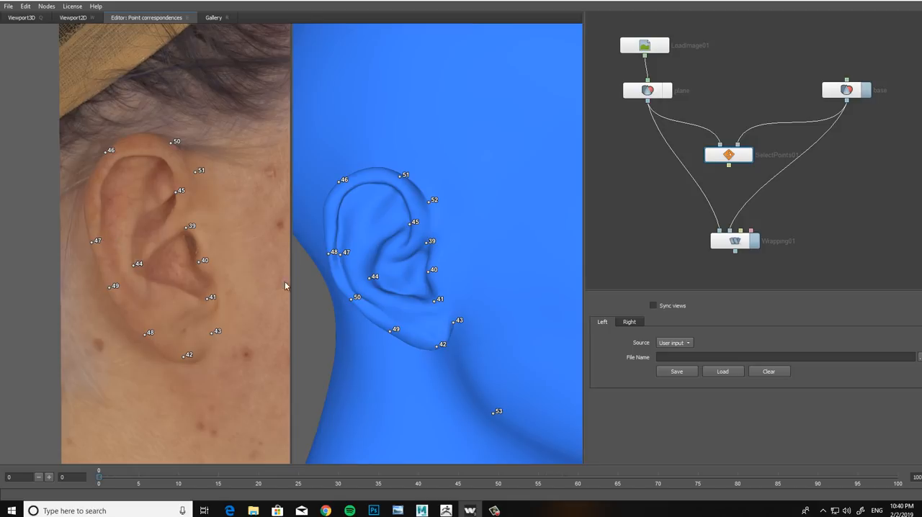
ctrl+click(342, 255)
Step: Delete the left ear's two inner-rim points, the upper front one and the rear mid-height one, on both models
middle_drag(201, 267, 86, 283)
scroll(185, 268, down, 5)
middle_drag(234, 282, 104, 274)
scroll(209, 284, up, 4)
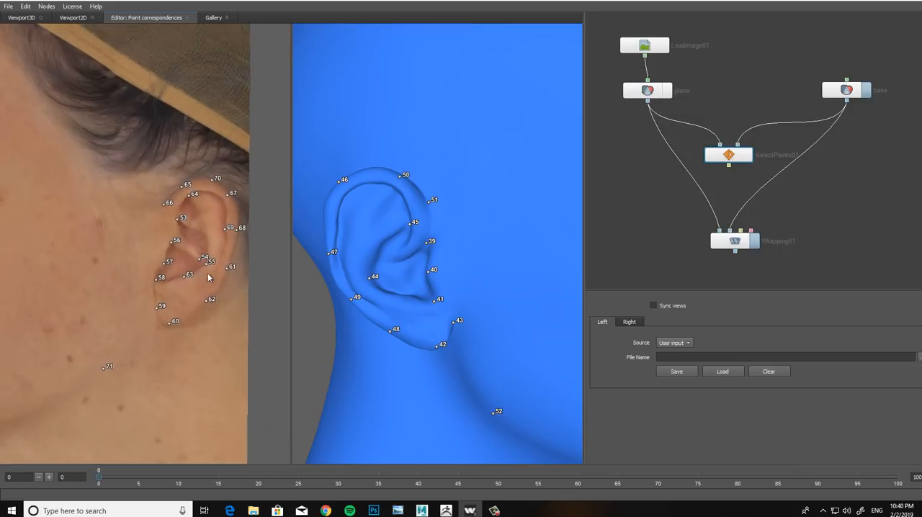
middle_drag(208, 276, 195, 284)
scroll(195, 281, up, 2)
scroll(472, 223, down, 6)
drag(503, 207, 441, 217)
middle_drag(533, 222, 422, 227)
scroll(422, 226, up, 5)
drag(422, 227, 402, 222)
middle_drag(401, 223, 414, 235)
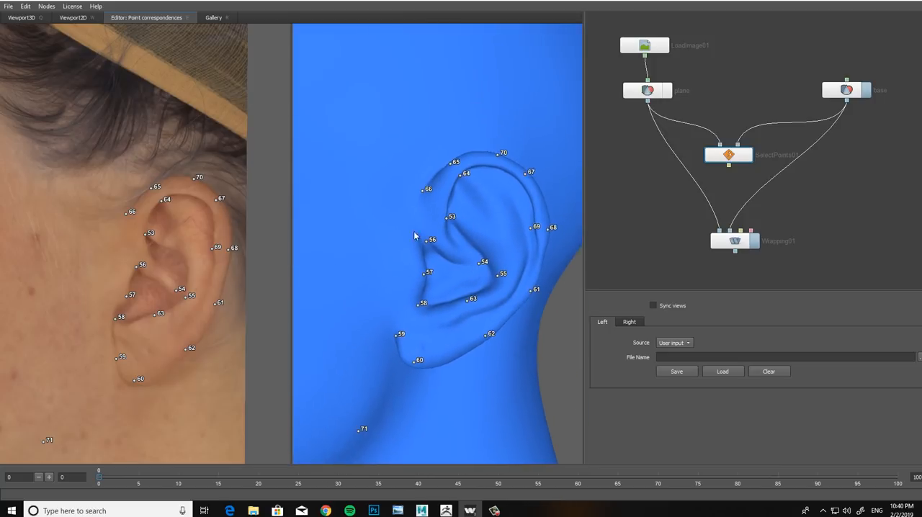
scroll(420, 227, up, 1)
drag(420, 227, 439, 181)
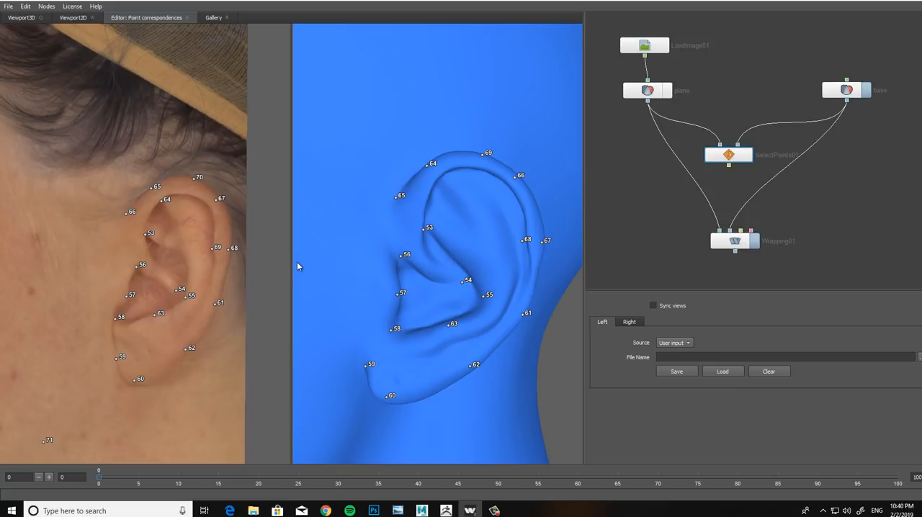
ctrl+click(526, 241)
ctrl+click(163, 200)
ctrl+click(214, 248)
Step: Delete the left ear's redundant inner concha point and the front earlobe attachment point on both models
ctrl+click(462, 281)
ctrl+click(178, 289)
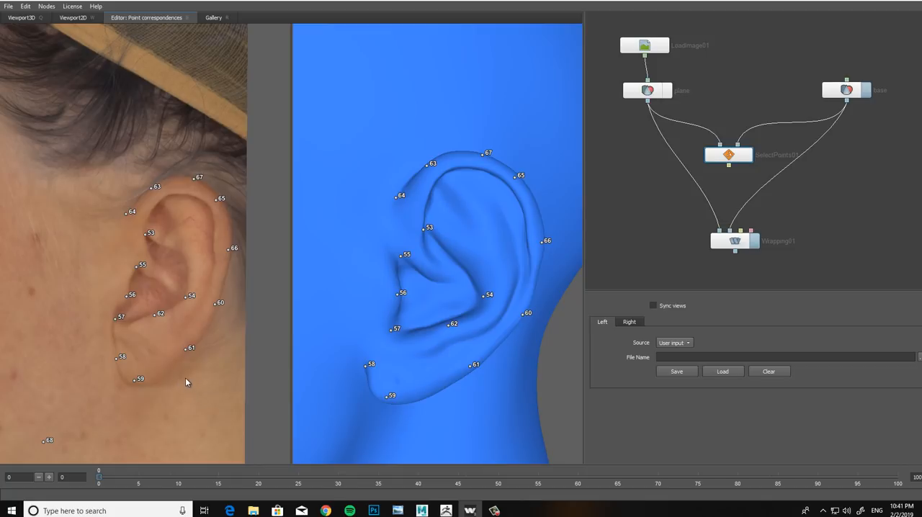
ctrl+click(116, 358)
drag(423, 281, 466, 222)
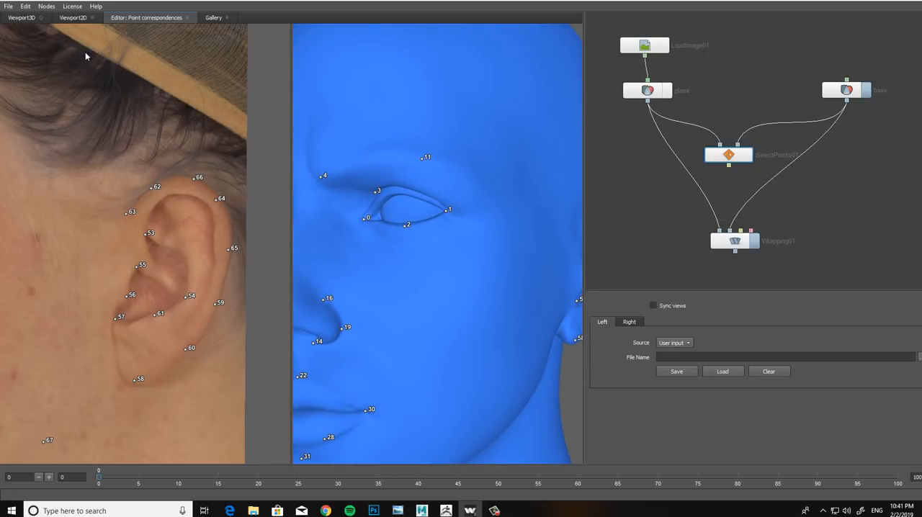
Step: Return to the 3D view, connect SelectPoints01 to the point input of Wrapping01, and compute the wrap
click(25, 18)
scroll(395, 134, down, 3)
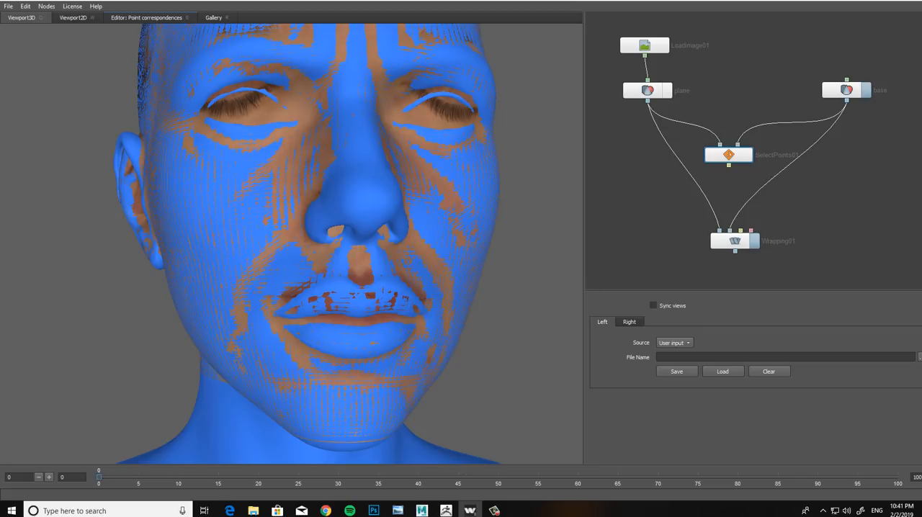
click(729, 241)
middle_drag(451, 234, 437, 253)
mouse_move(805, 165)
middle_down()
mouse_move(785, 174)
mouse_move(800, 167)
middle_up()
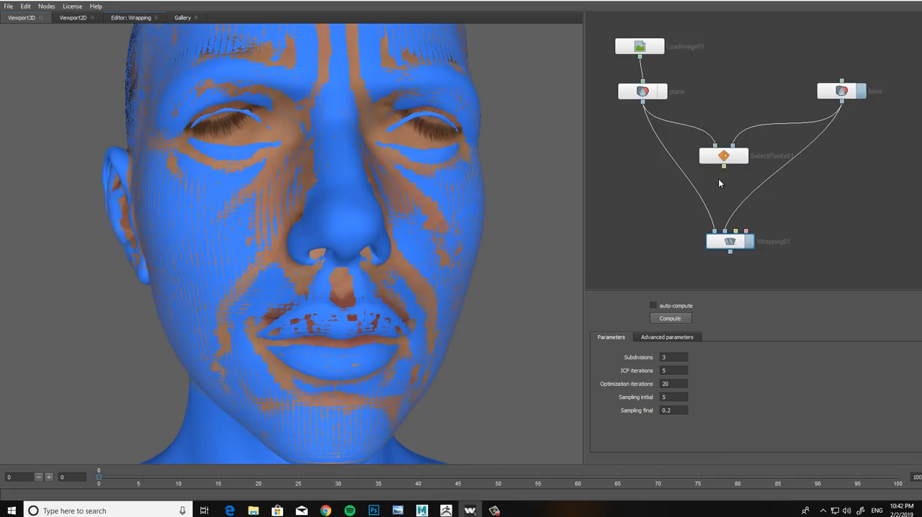
drag(736, 207, 720, 241)
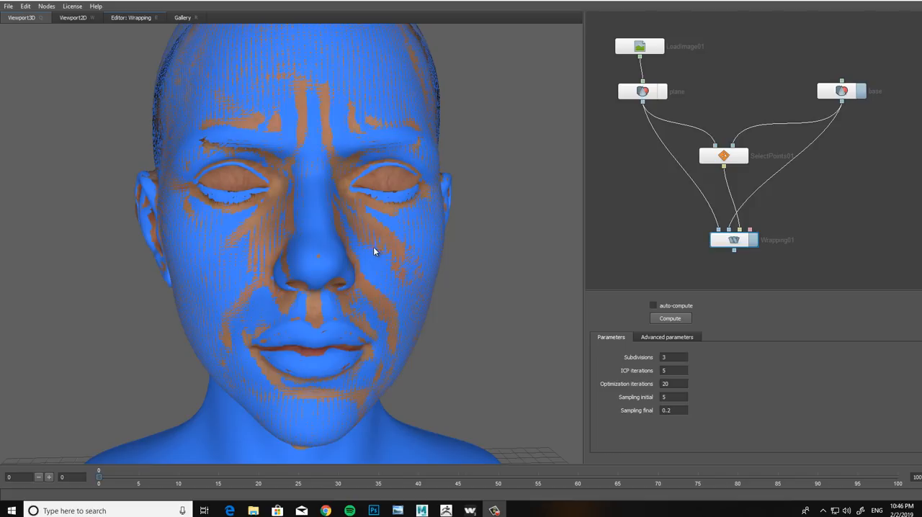
Step: Hide the base head so that only the wrapped, textured face is displayed
drag(379, 264, 478, 212)
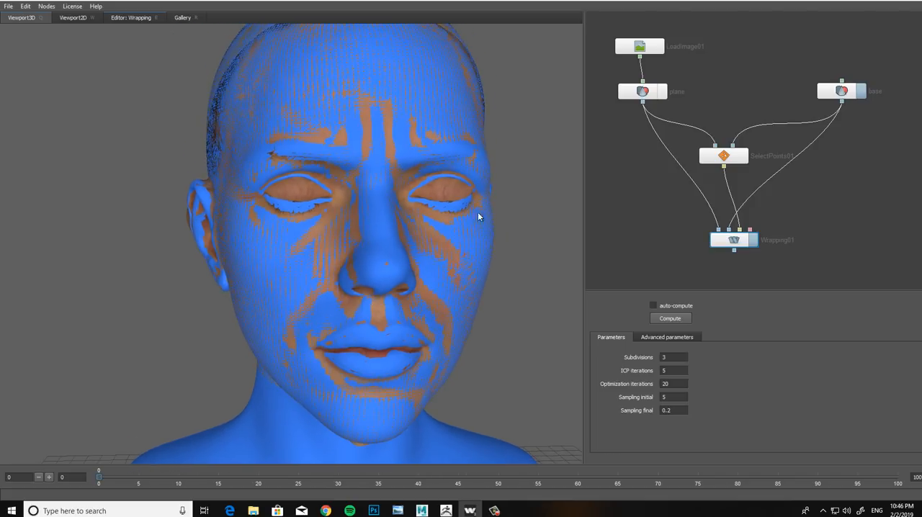
drag(335, 283, 346, 306)
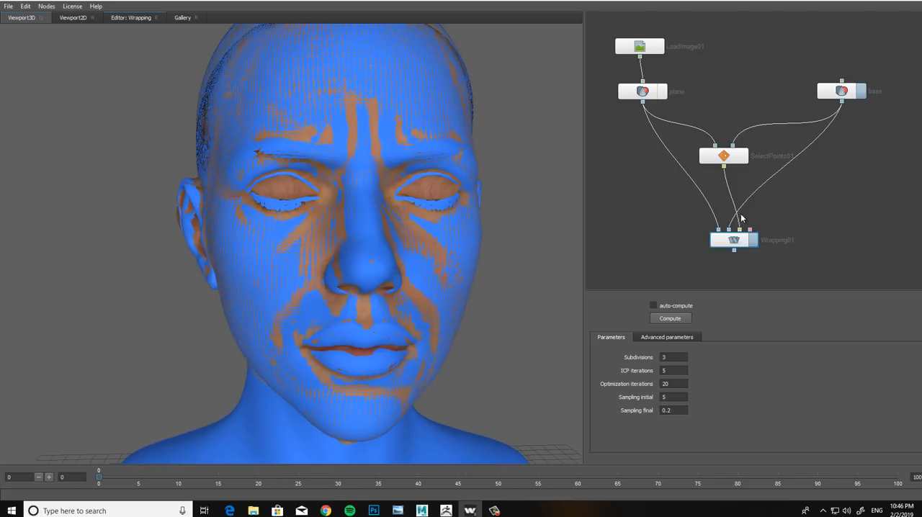
drag(383, 242, 483, 204)
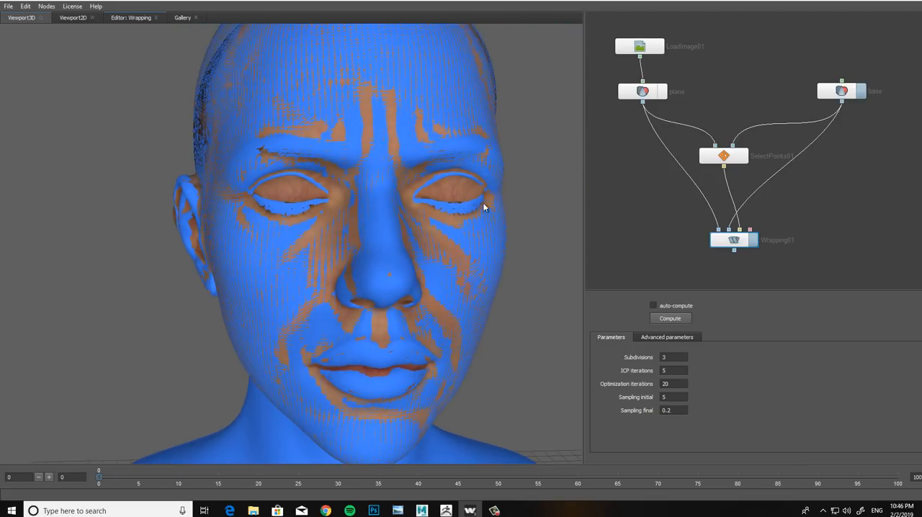
click(859, 92)
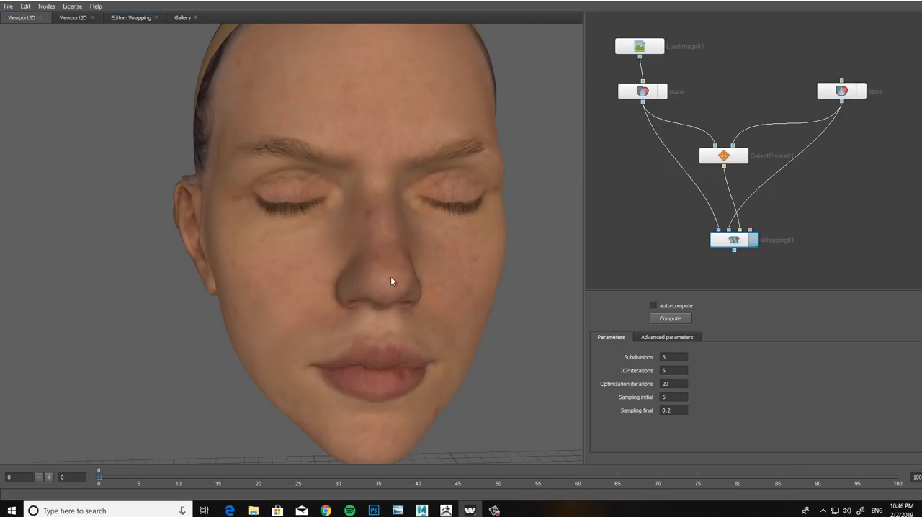
Step: Inspect the wrapped face texture from below, the side and up close around the nose, lips, eyes and ear
drag(390, 281, 363, 211)
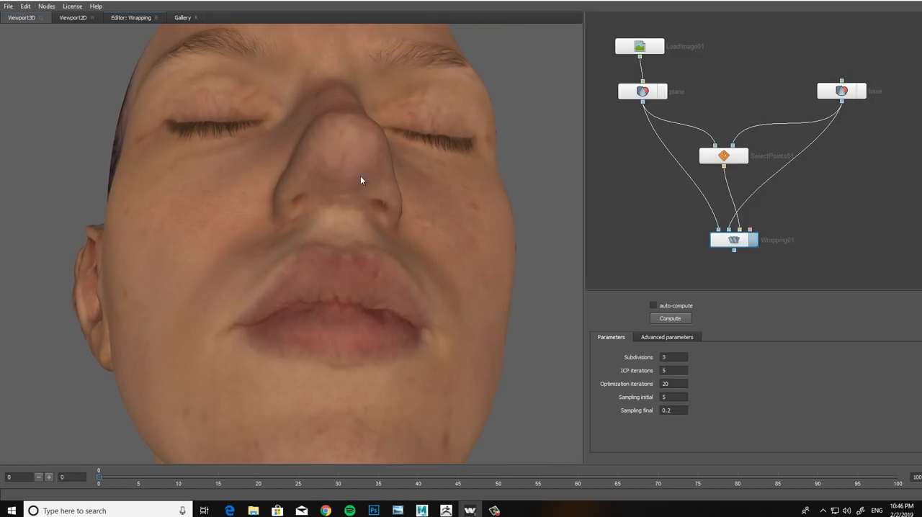
drag(315, 189, 361, 288)
drag(355, 307, 354, 213)
mouse_move(325, 175)
mouse_down()
mouse_move(373, 194)
mouse_move(341, 173)
mouse_move(369, 156)
mouse_move(389, 213)
mouse_move(425, 221)
mouse_move(319, 228)
mouse_move(428, 250)
mouse_move(352, 264)
mouse_move(376, 274)
mouse_move(459, 226)
mouse_move(461, 206)
mouse_move(420, 202)
mouse_move(419, 157)
mouse_move(432, 208)
mouse_move(453, 230)
mouse_move(395, 252)
mouse_move(454, 241)
mouse_move(258, 239)
mouse_move(292, 211)
mouse_move(312, 173)
mouse_up()
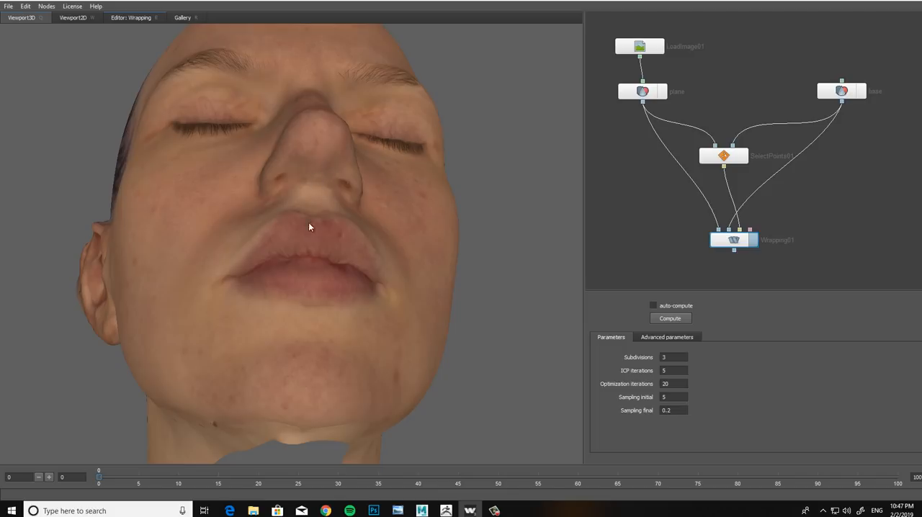
drag(308, 227, 394, 250)
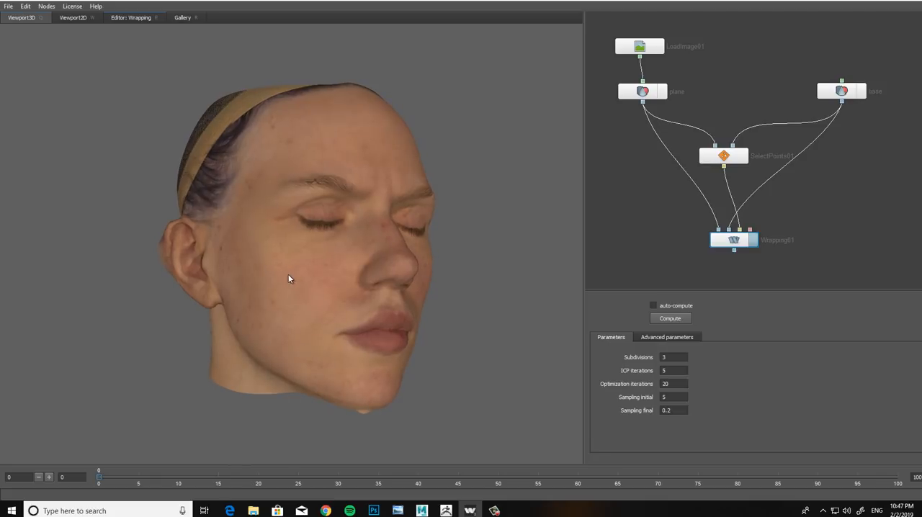
mouse_move(288, 278)
mouse_down()
mouse_move(290, 266)
mouse_move(302, 271)
mouse_up()
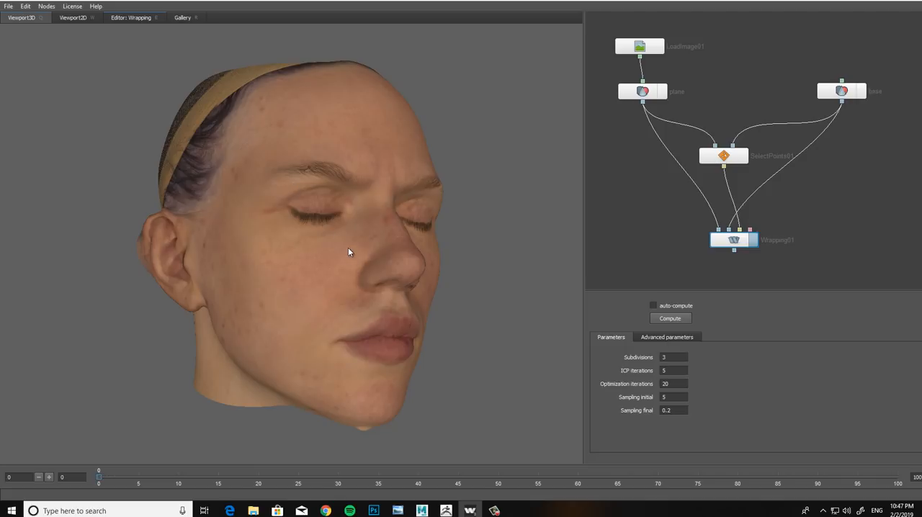
drag(348, 251, 334, 274)
scroll(334, 275, up, 6)
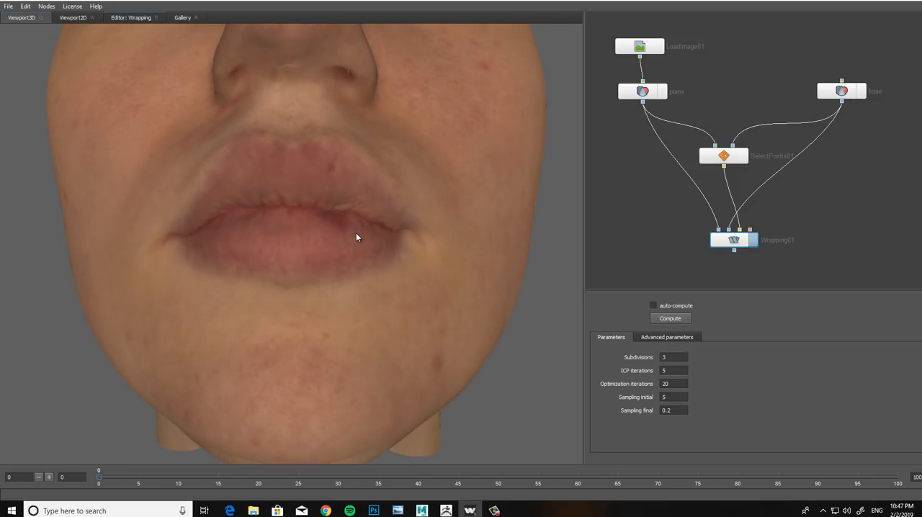
drag(358, 237, 366, 261)
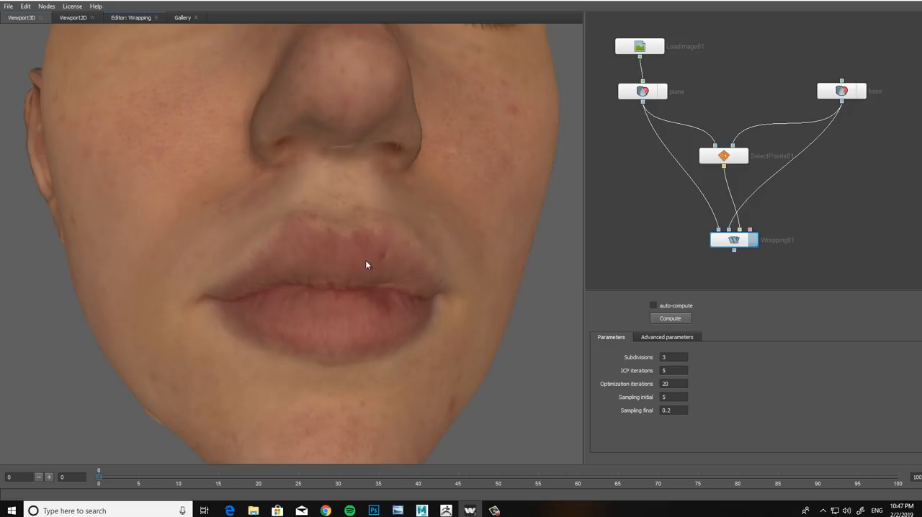
scroll(359, 292, down, 6)
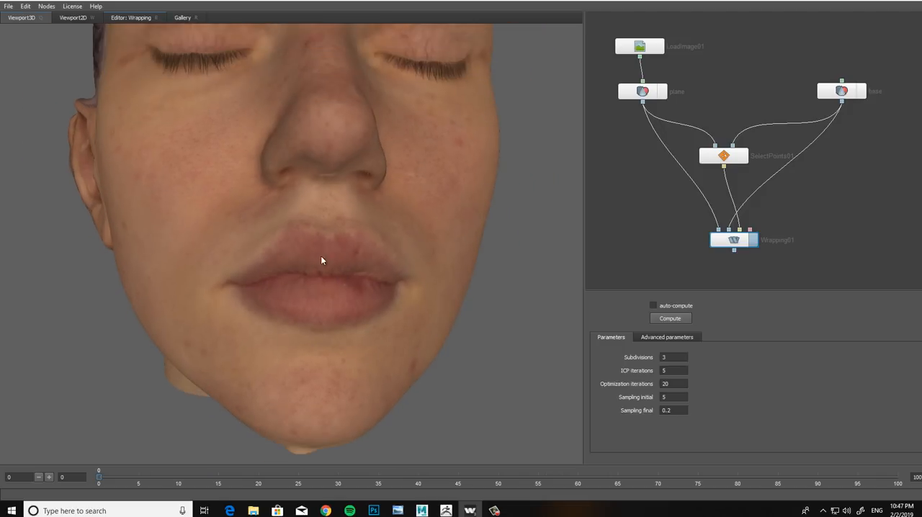
mouse_move(341, 255)
mouse_down()
mouse_move(346, 272)
mouse_move(306, 255)
mouse_move(323, 242)
mouse_move(349, 262)
mouse_move(241, 262)
mouse_move(355, 263)
mouse_move(354, 249)
mouse_move(313, 253)
mouse_move(334, 260)
mouse_up()
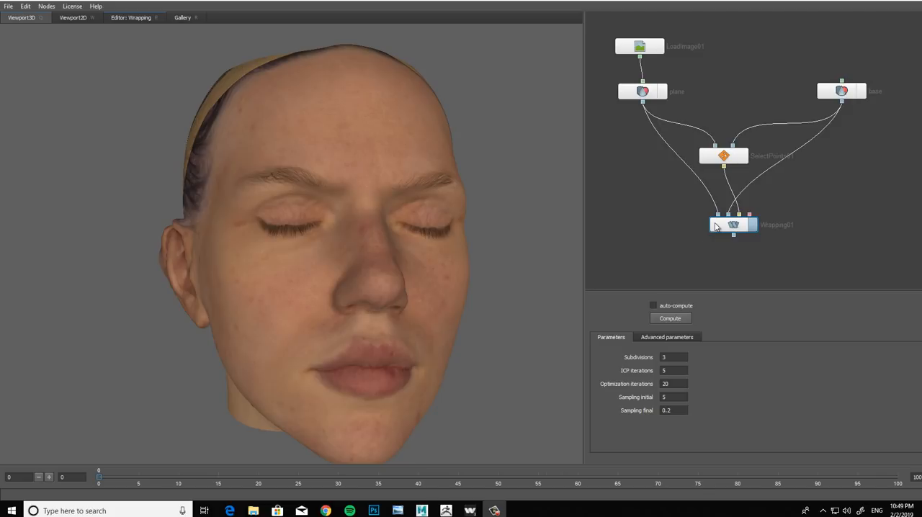
Step: Move Wrapping01 up in the node graph and add a SaveGeom node connected to its output
drag(715, 226, 717, 217)
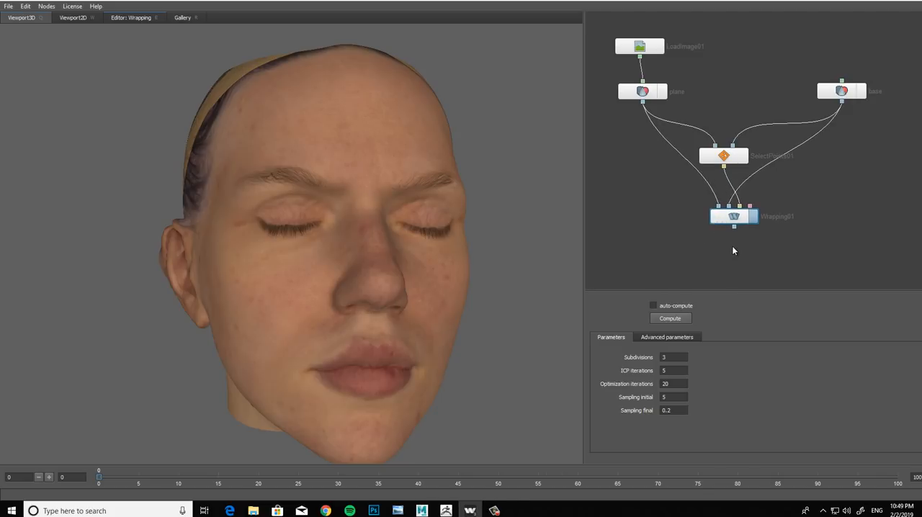
right_click(756, 255)
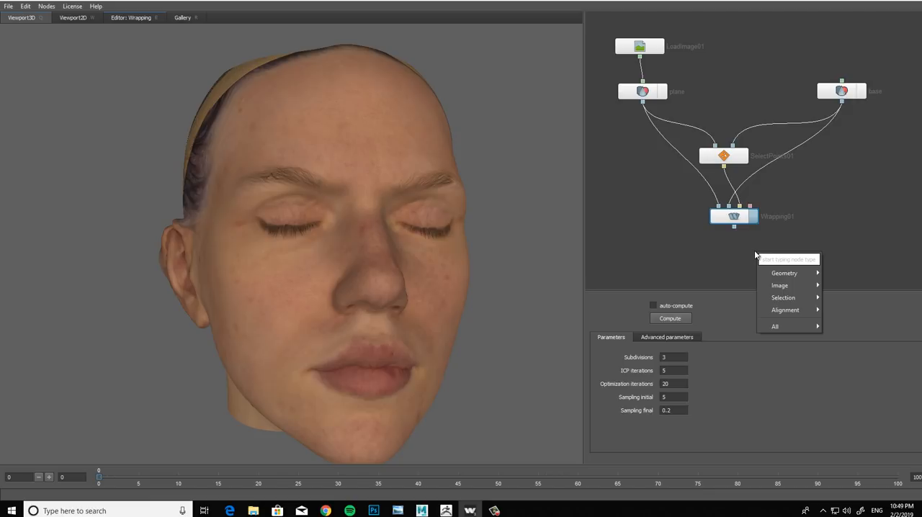
mouse_move(781, 273)
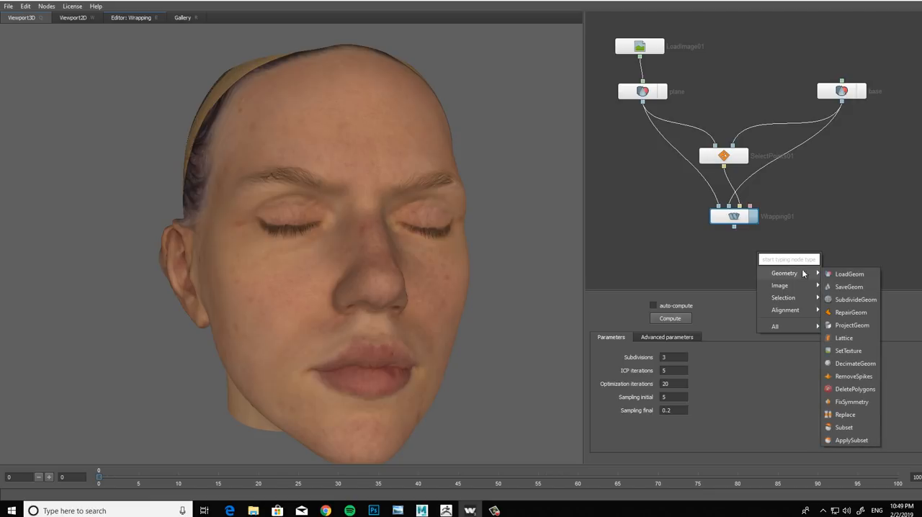
click(848, 286)
drag(761, 252, 739, 252)
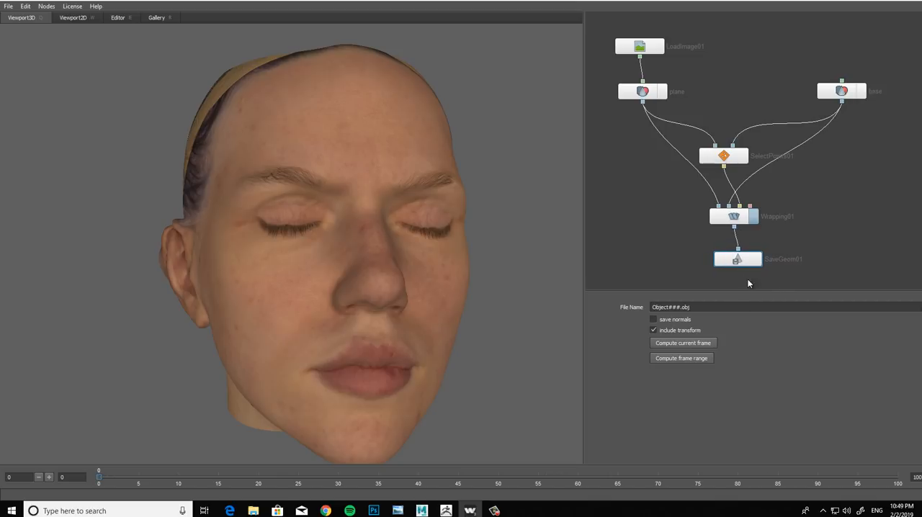
Step: Set the SaveGeom output to planev2_wrapped.obj in the scarlett/assets folder and export the current frame
click(919, 309)
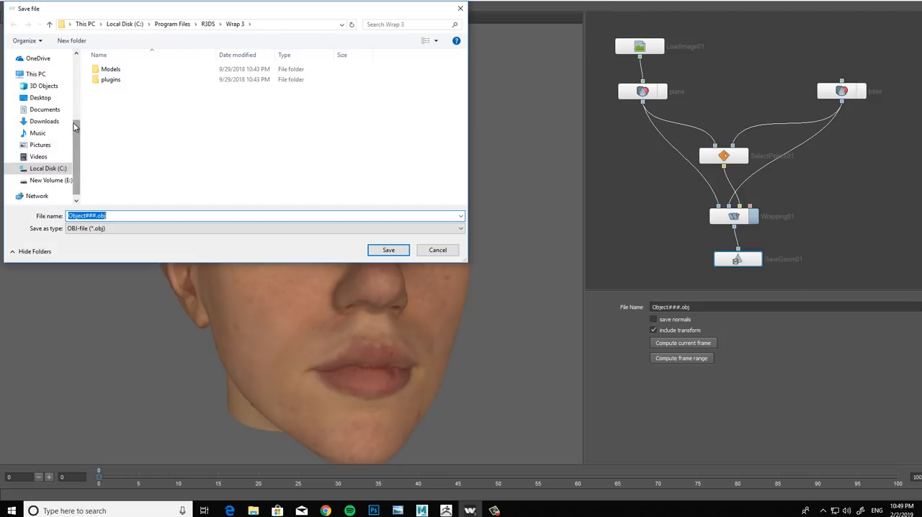
scroll(75, 98, up, 3)
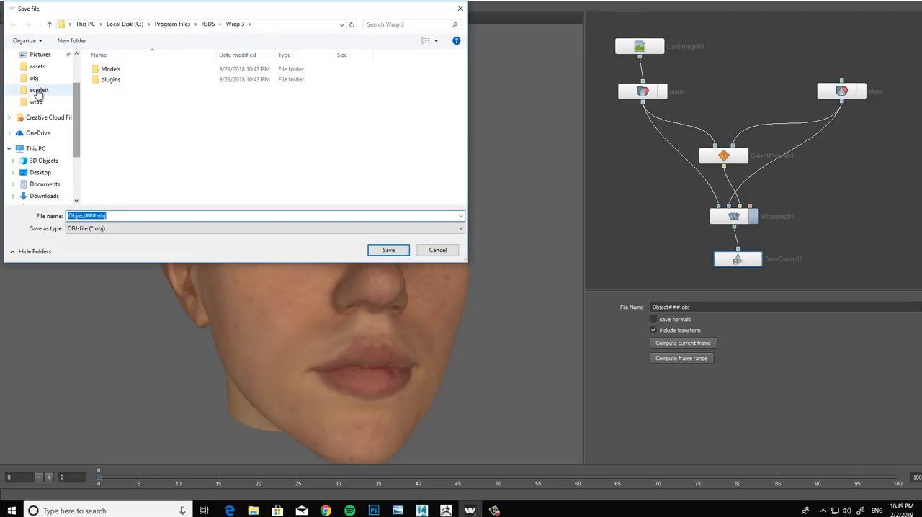
click(38, 91)
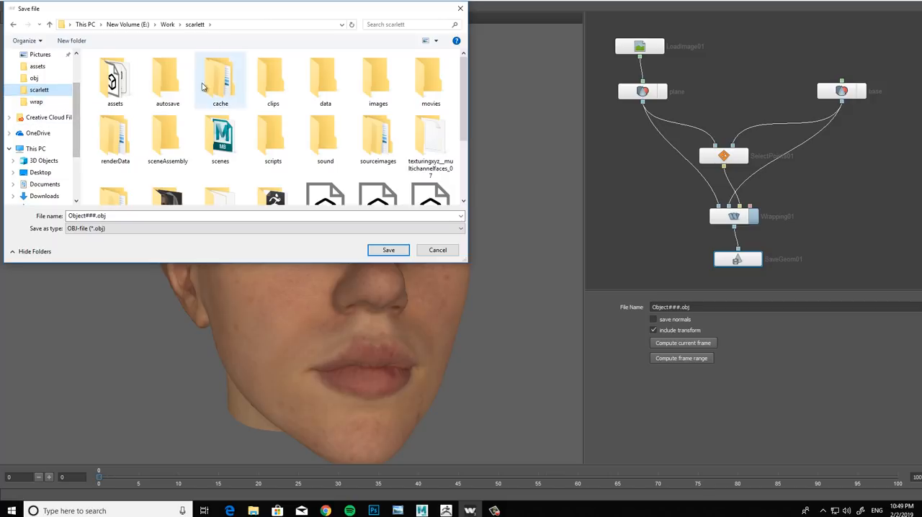
double_click(113, 80)
click(132, 214)
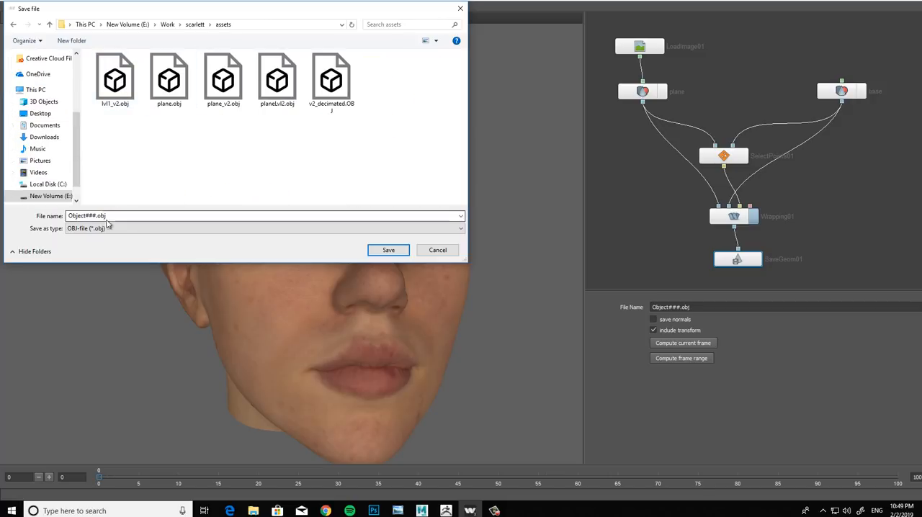
text(p)
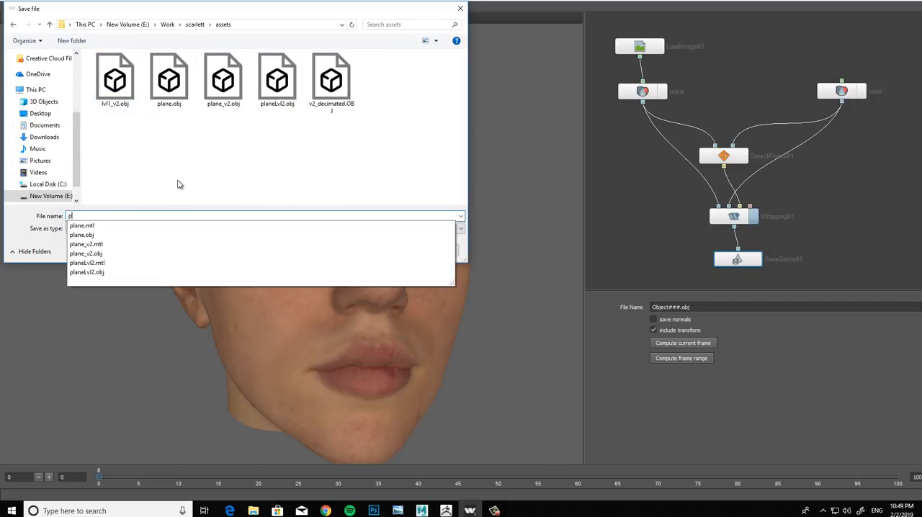
text(lanev2_wra)
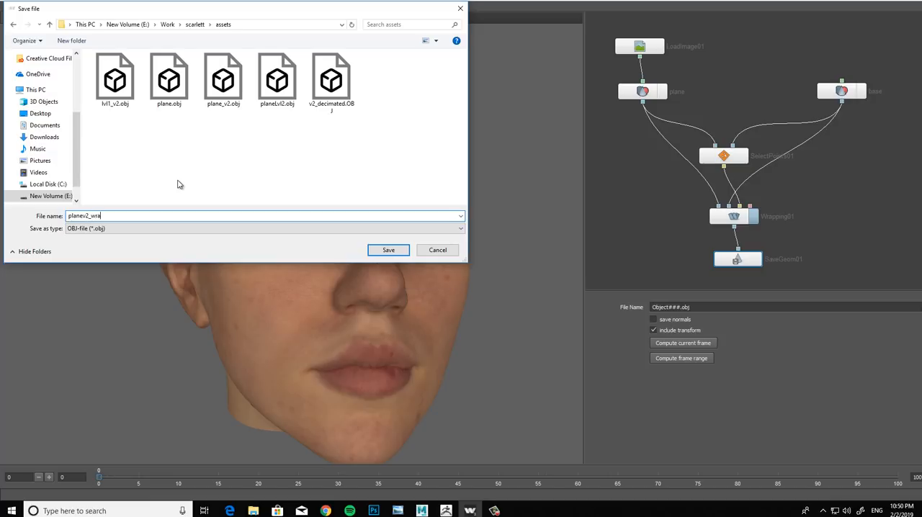
text(pped)
click(385, 252)
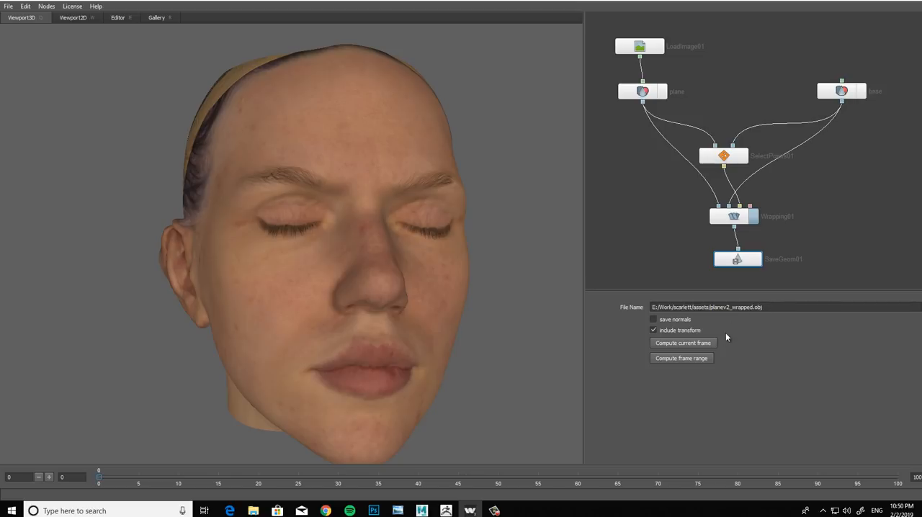
click(668, 344)
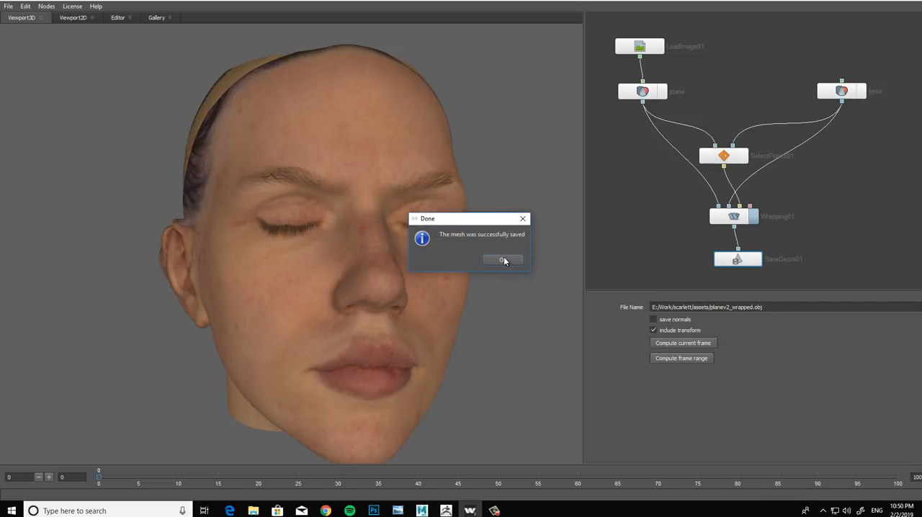
key(Return)
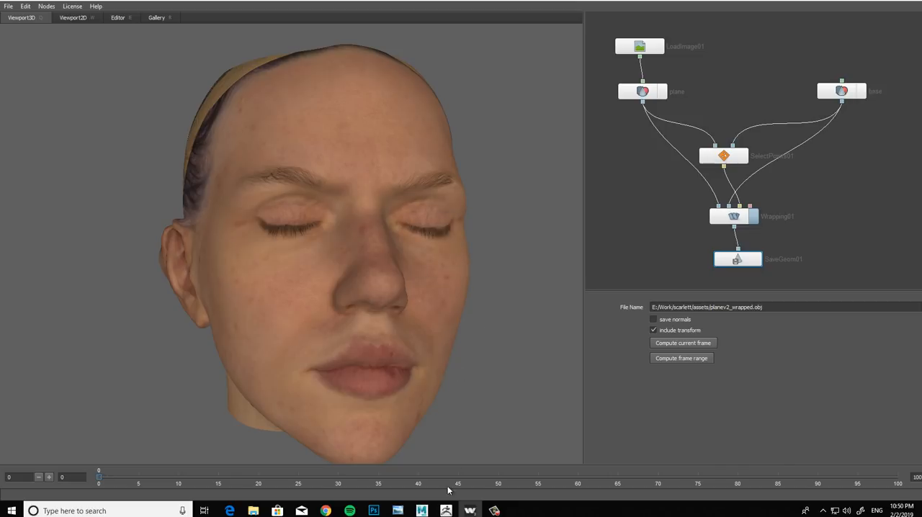
Step: Switch to ZBrush and import planev2_wrapped.obj from the assets folder into the PolyMesh3D1 star subtool
click(446, 511)
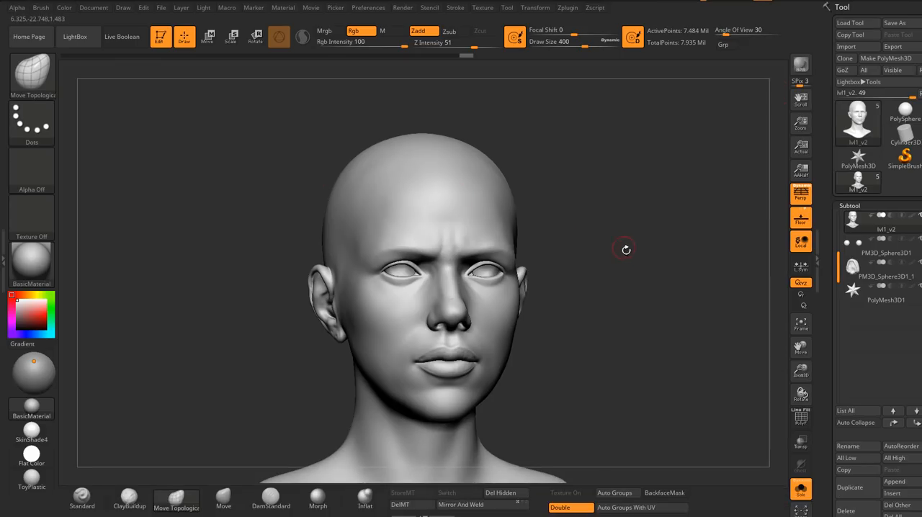
mouse_move(634, 259)
mouse_down()
mouse_move(597, 325)
mouse_move(548, 183)
mouse_up()
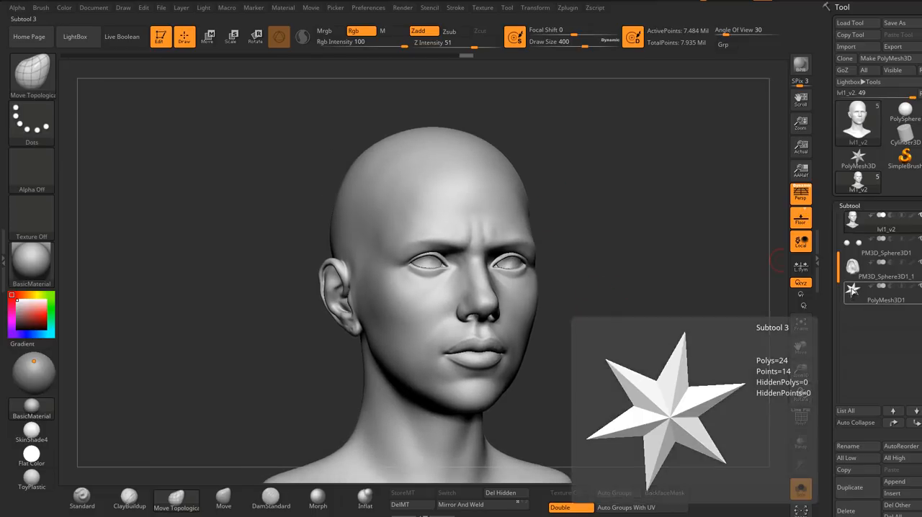
click(865, 291)
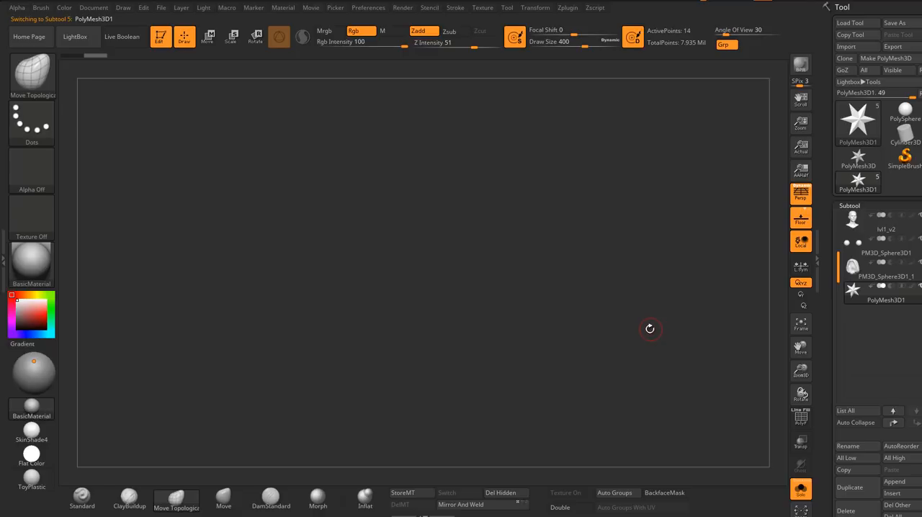
drag(614, 319, 563, 246)
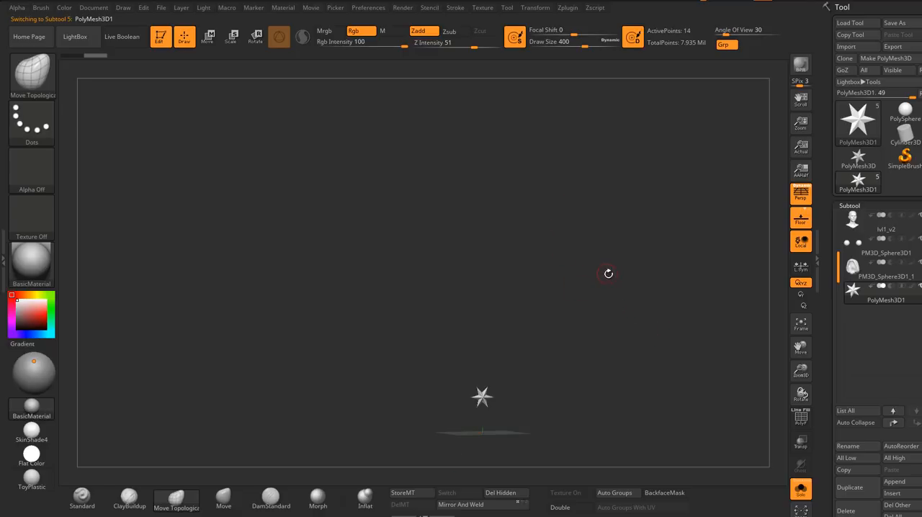
click(846, 47)
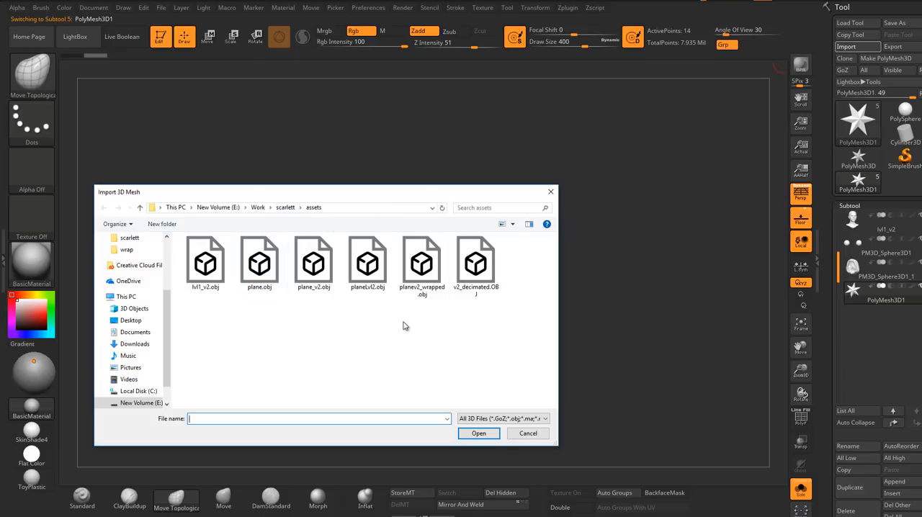
click(418, 270)
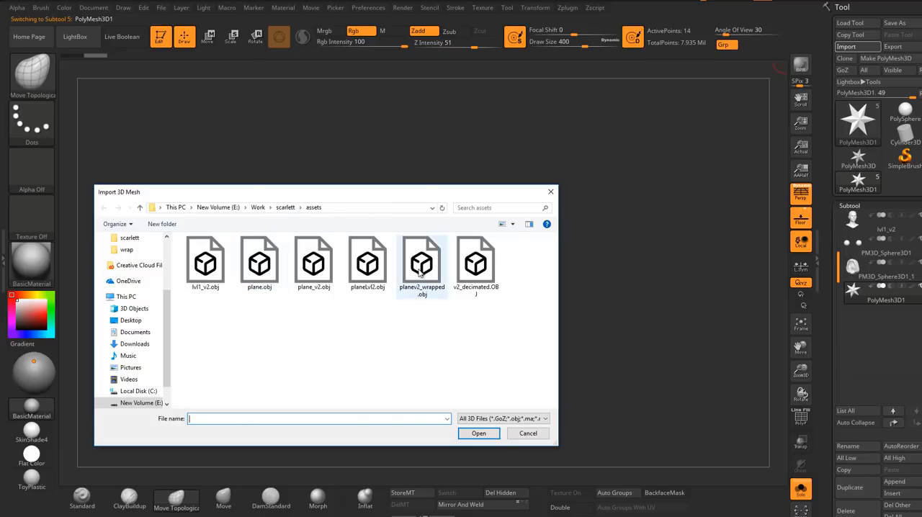
click(479, 433)
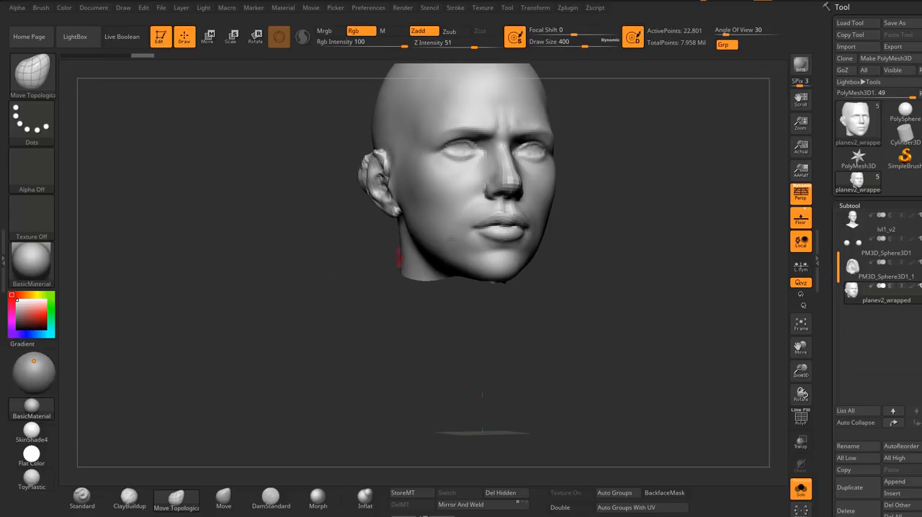
Step: Turn on double-sided display for the imported face mesh and view it from the side and front
drag(398, 257, 583, 426)
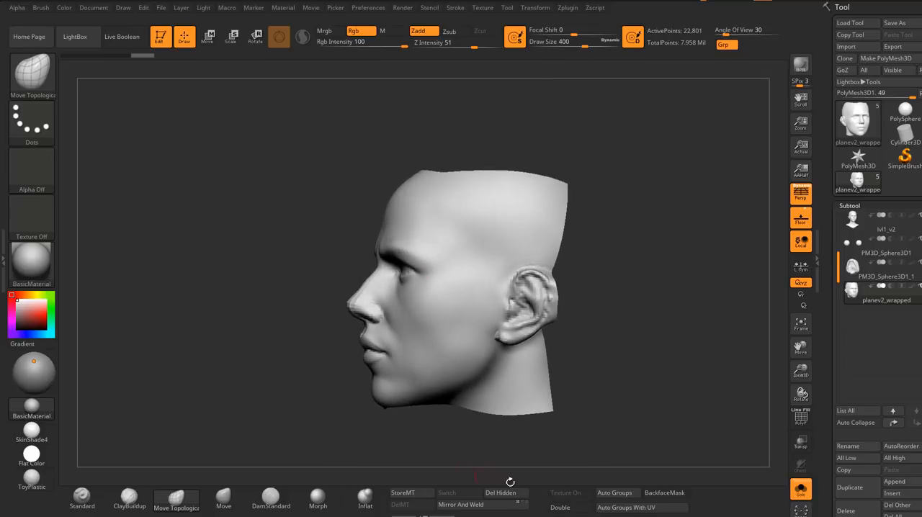
click(578, 508)
mouse_move(511, 306)
alt+right_down()
mouse_move(487, 261)
mouse_move(463, 259)
mouse_move(523, 257)
mouse_move(505, 261)
alt+right_up()
mouse_move(504, 261)
alt+right_down()
mouse_move(395, 270)
mouse_move(408, 239)
mouse_move(425, 268)
alt+right_up()
right_drag(425, 268, 418, 235)
mouse_move(493, 262)
ctrl+right_down()
mouse_move(510, 287)
mouse_move(540, 285)
mouse_move(521, 317)
mouse_move(462, 295)
mouse_move(388, 288)
ctrl+right_up()
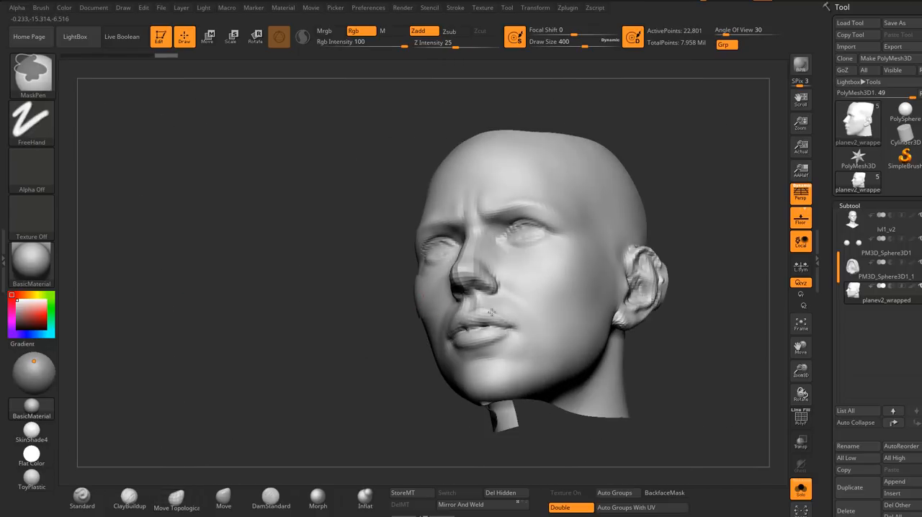
Step: Show the wrapped mesh's polyframe and examine its topology around the nose, nostrils and lips
ctrl+right_drag(491, 312, 529, 339)
right_drag(529, 339, 575, 324)
click(798, 418)
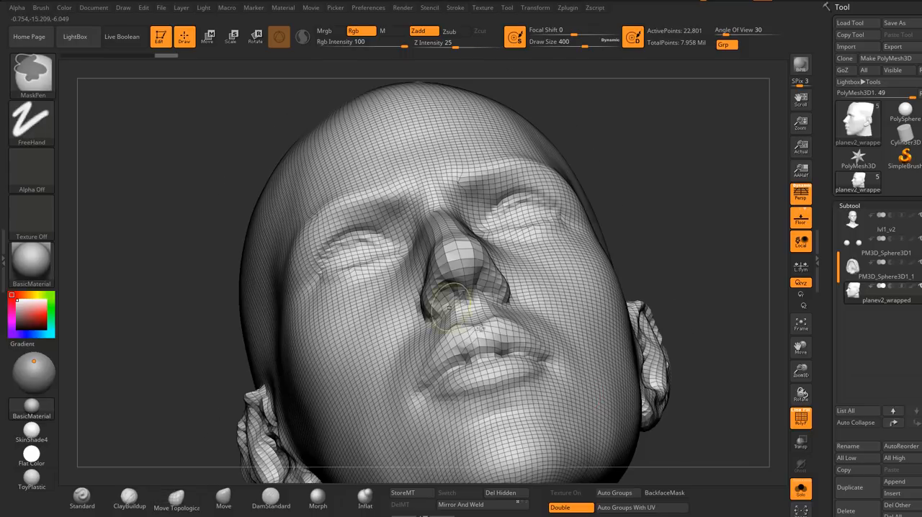
ctrl+right_drag(461, 259, 515, 278)
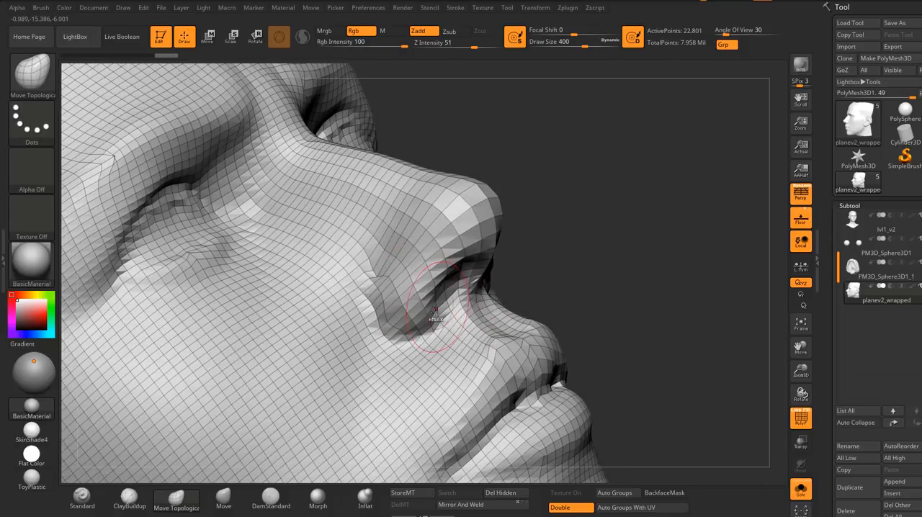
ctrl+right_drag(440, 292, 404, 259)
right_drag(635, 292, 413, 307)
mouse_move(569, 283)
right_down()
mouse_move(506, 279)
mouse_move(485, 329)
mouse_move(506, 330)
mouse_move(338, 284)
mouse_move(411, 312)
mouse_move(463, 302)
mouse_move(437, 291)
mouse_move(475, 280)
mouse_move(439, 291)
mouse_move(474, 299)
mouse_move(616, 282)
mouse_move(413, 305)
mouse_move(453, 346)
right_up()
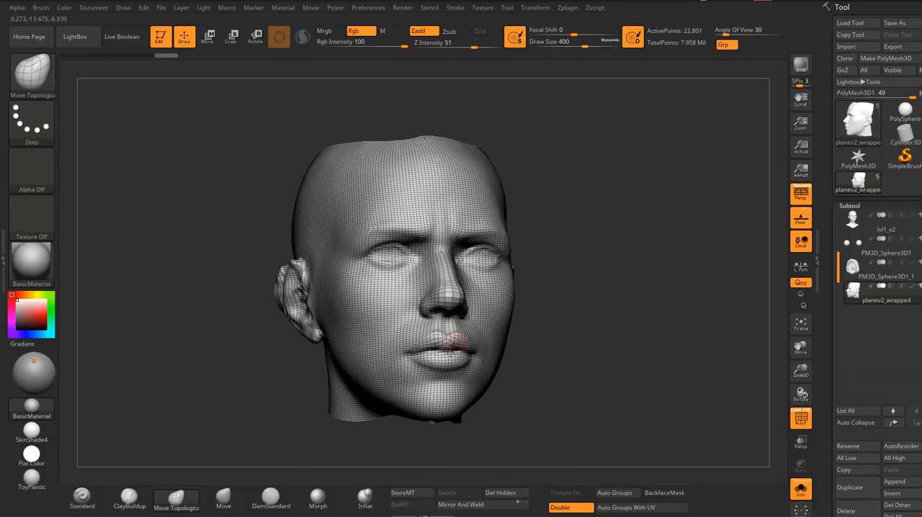
mouse_move(442, 360)
alt+right_down()
mouse_move(449, 330)
mouse_move(441, 350)
mouse_move(454, 337)
mouse_move(457, 346)
mouse_move(429, 326)
alt+right_up()
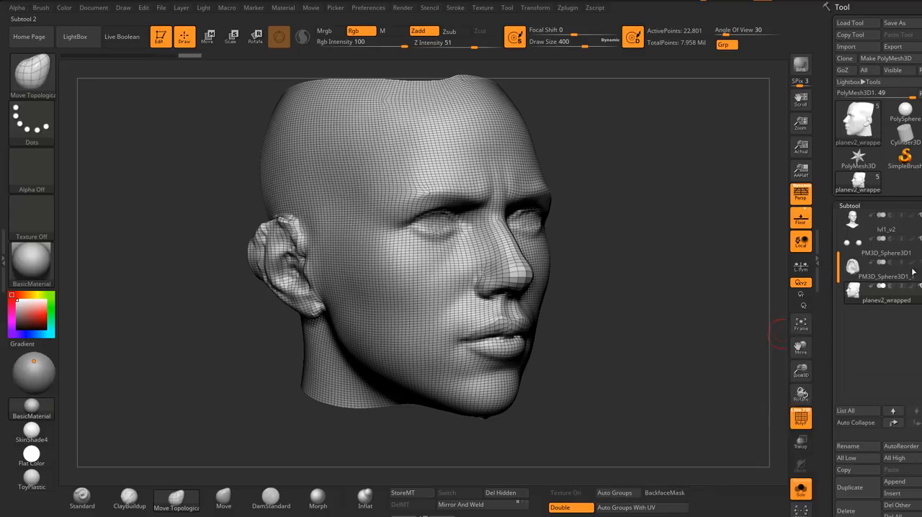
Step: Leave Solo mode and compare the wrapped mesh's fit against the sculpted head from the front and sides
mouse_move(847, 276)
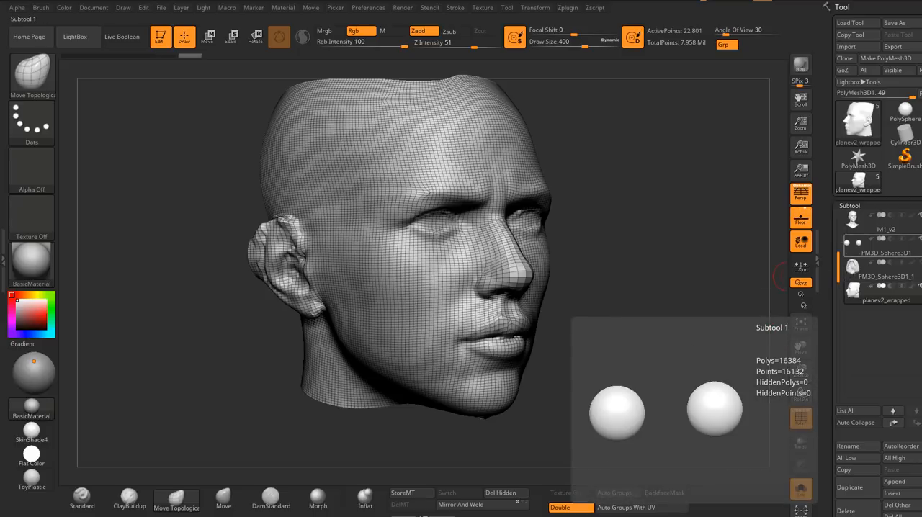
click(800, 492)
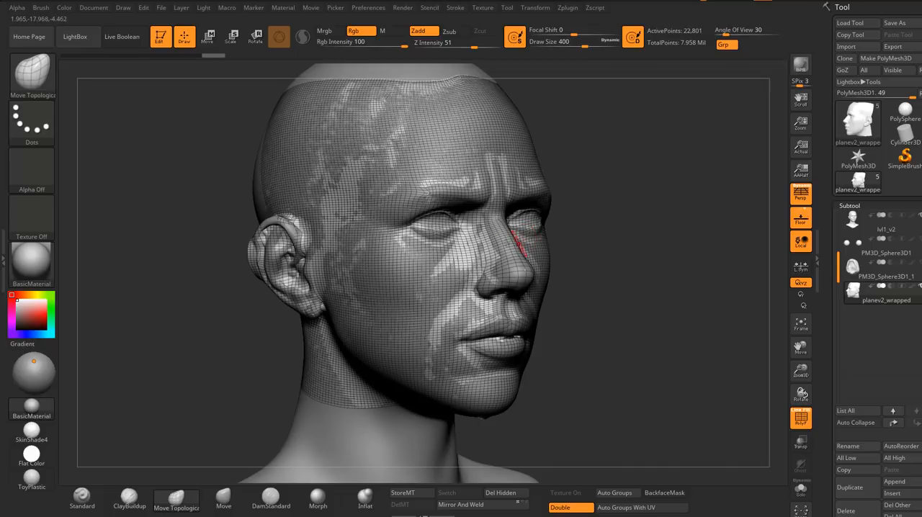
right_drag(519, 244, 345, 241)
alt+right_drag(605, 187, 621, 229)
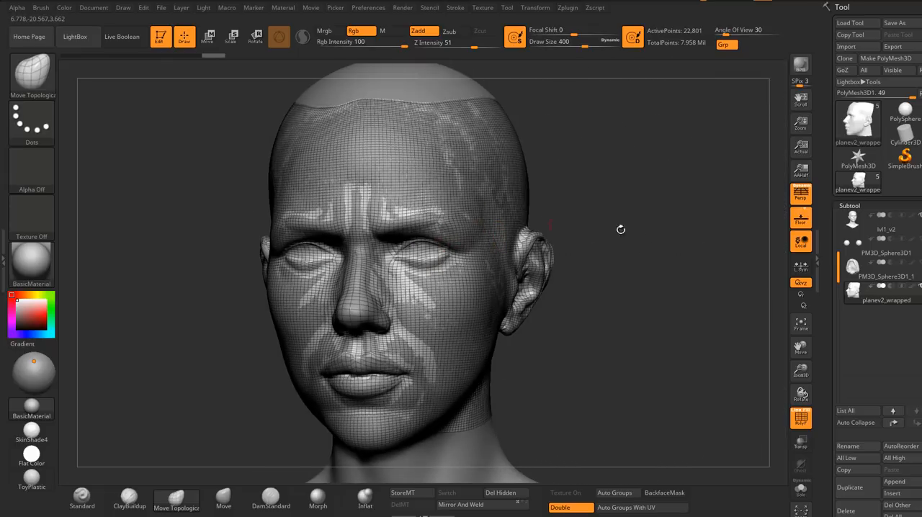
right_drag(561, 272, 598, 274)
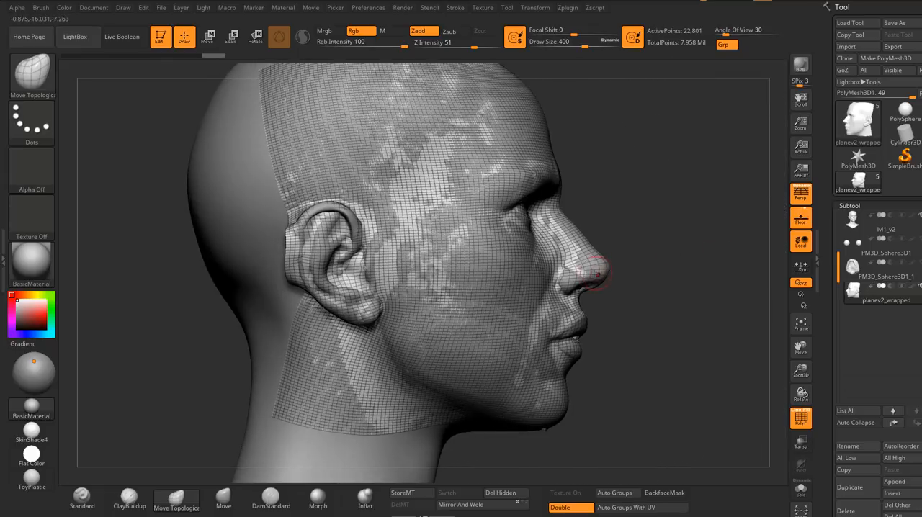
right_drag(396, 270, 638, 296)
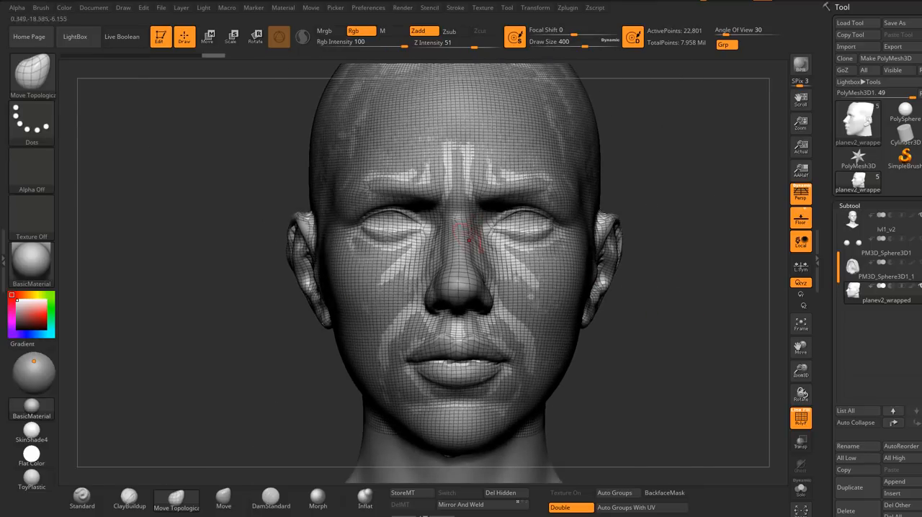
mouse_move(519, 248)
right_down()
mouse_move(530, 238)
mouse_move(574, 268)
mouse_move(561, 258)
mouse_move(588, 244)
mouse_move(409, 256)
mouse_move(431, 302)
mouse_move(400, 233)
mouse_move(456, 294)
mouse_move(464, 292)
mouse_move(451, 257)
mouse_move(468, 241)
mouse_move(389, 235)
right_up()
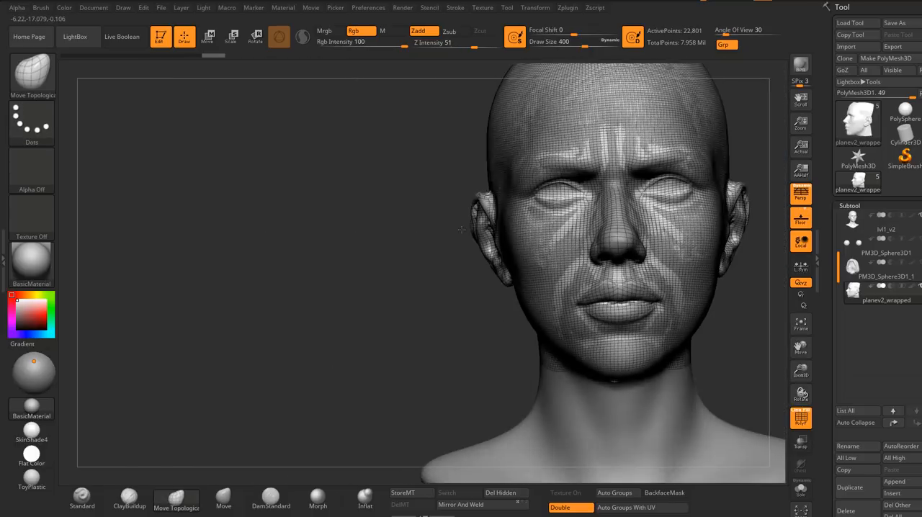
mouse_move(653, 219)
alt+right_down()
mouse_move(526, 219)
mouse_move(510, 266)
mouse_move(624, 234)
mouse_move(600, 241)
alt+right_up()
right_drag(519, 247, 493, 187)
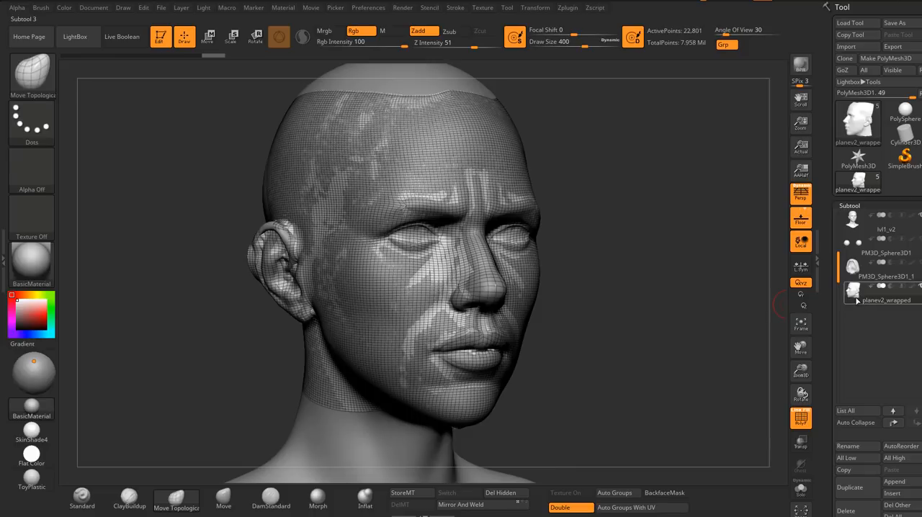
Step: Import face_CL_albedo.tif from the assets folder as a texture
mouse_move(857, 299)
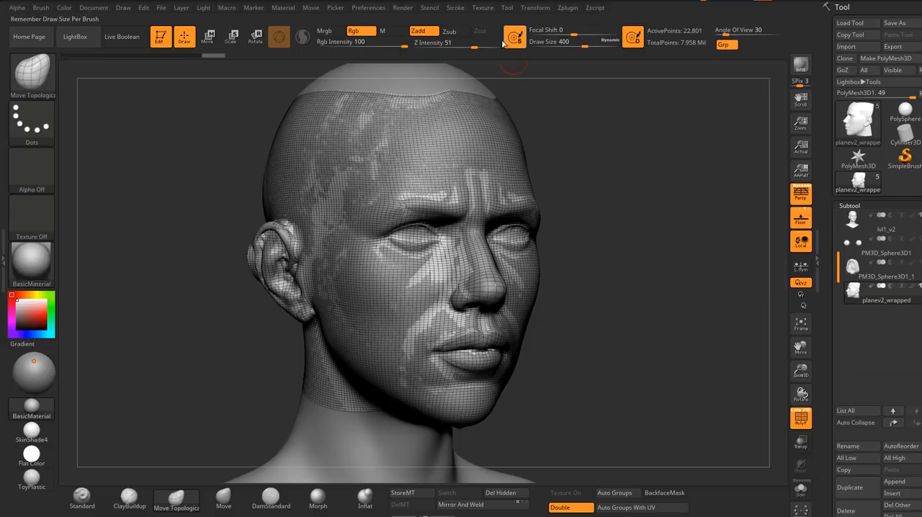
click(482, 8)
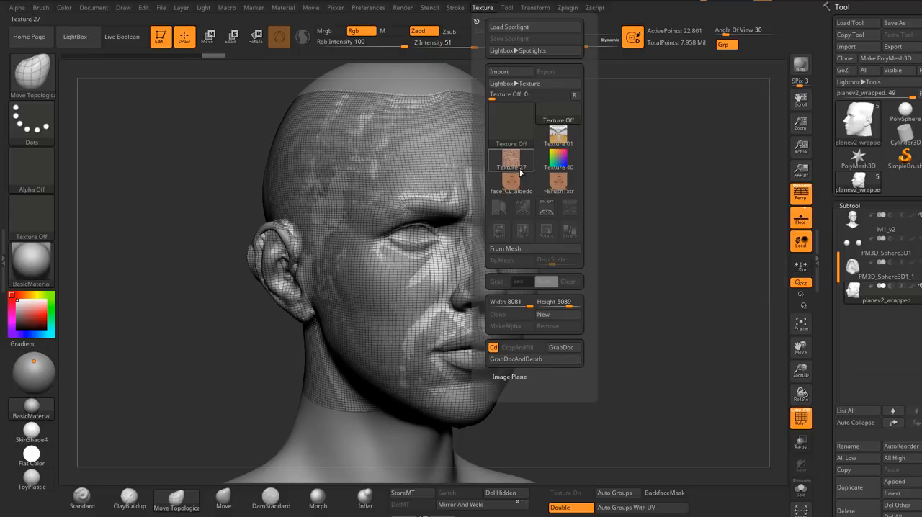
click(504, 73)
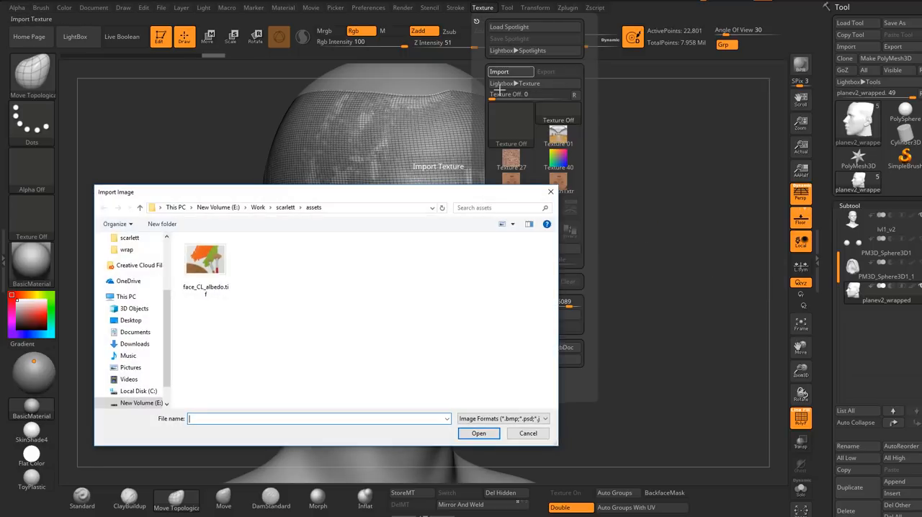
click(214, 265)
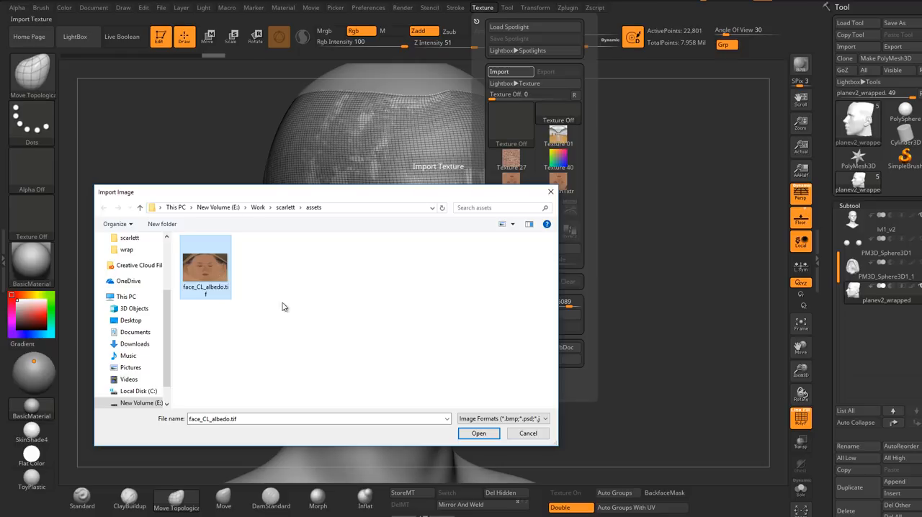
click(478, 435)
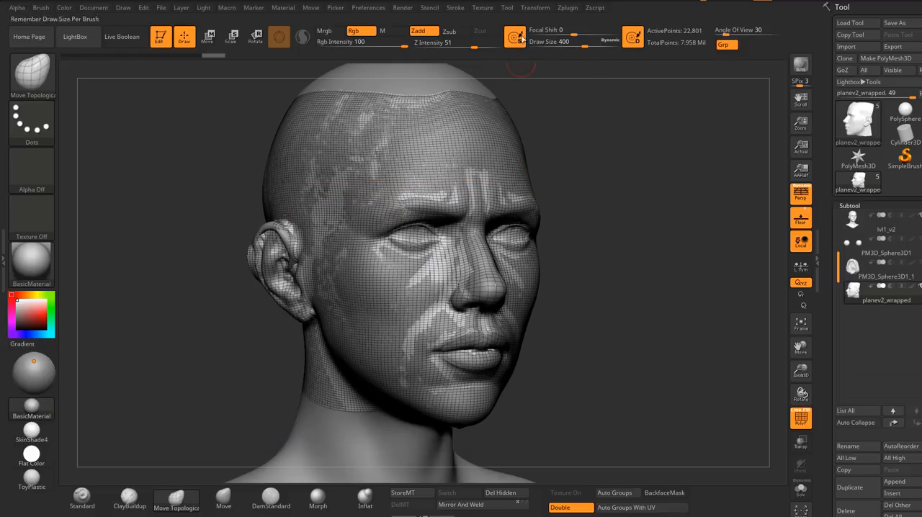
Step: Select the newly imported face_CL_albedo texture and flip it vertically
click(487, 10)
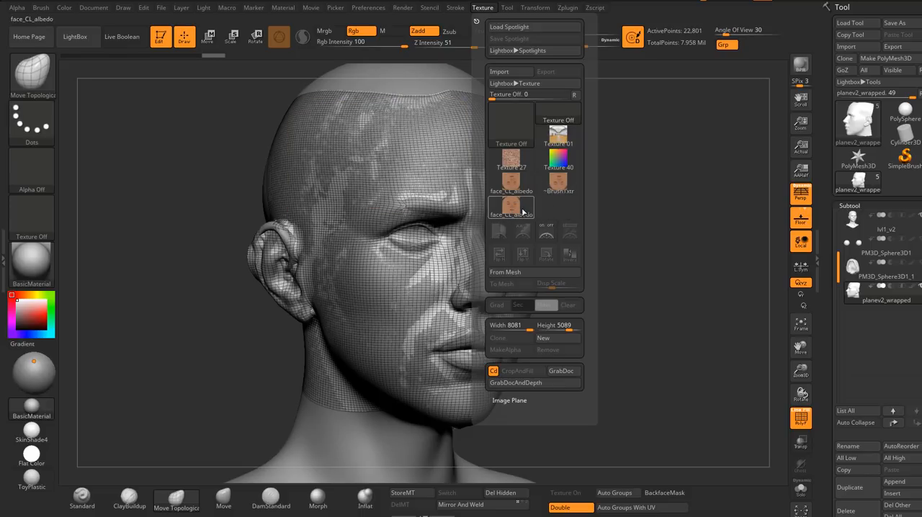
mouse_move(509, 208)
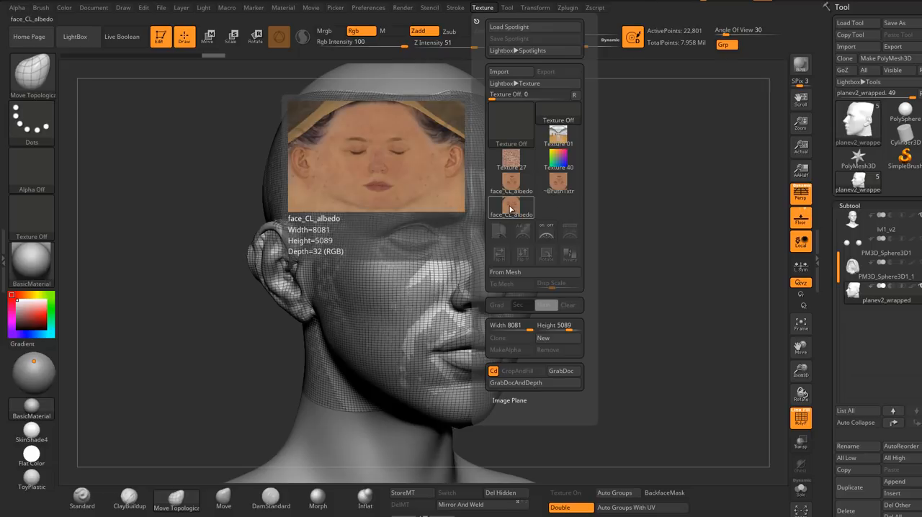
click(511, 209)
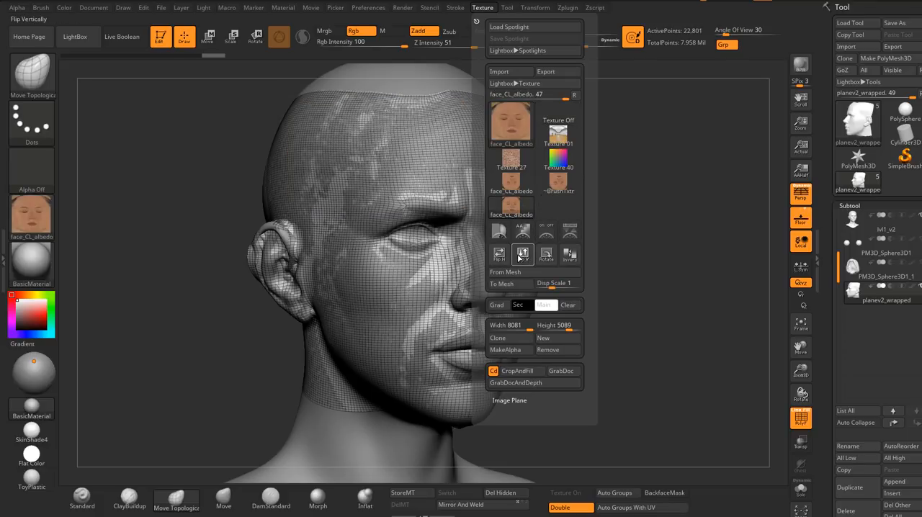
click(523, 261)
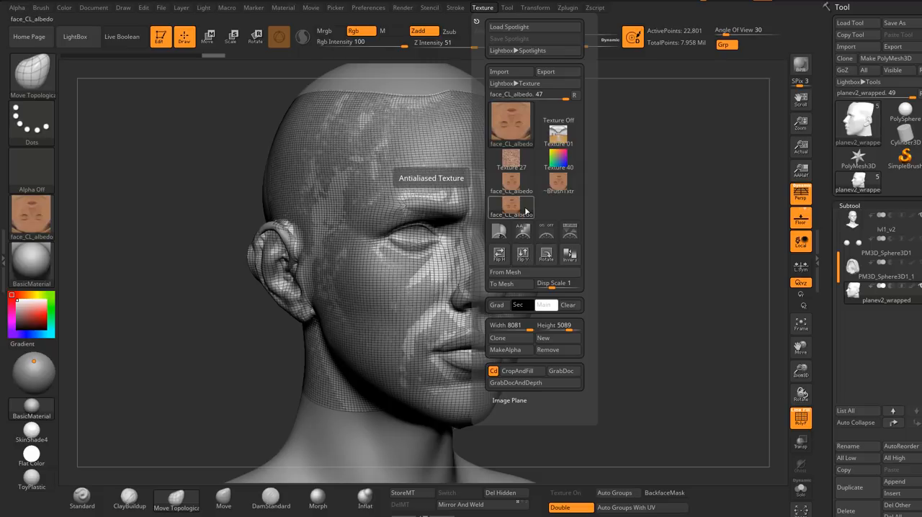
Step: Assign the flipped face_CL_albedo texture as the texture map of the planev2_wrapped subtool
click(855, 205)
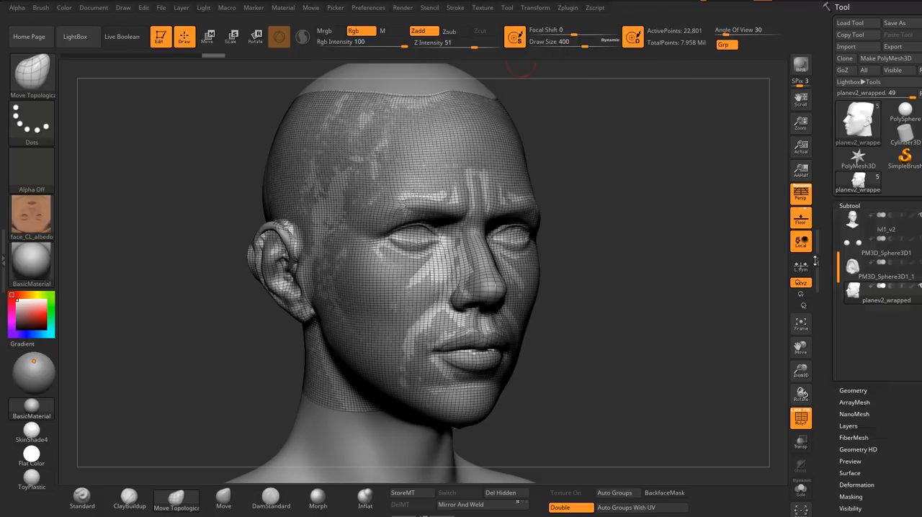
click(851, 407)
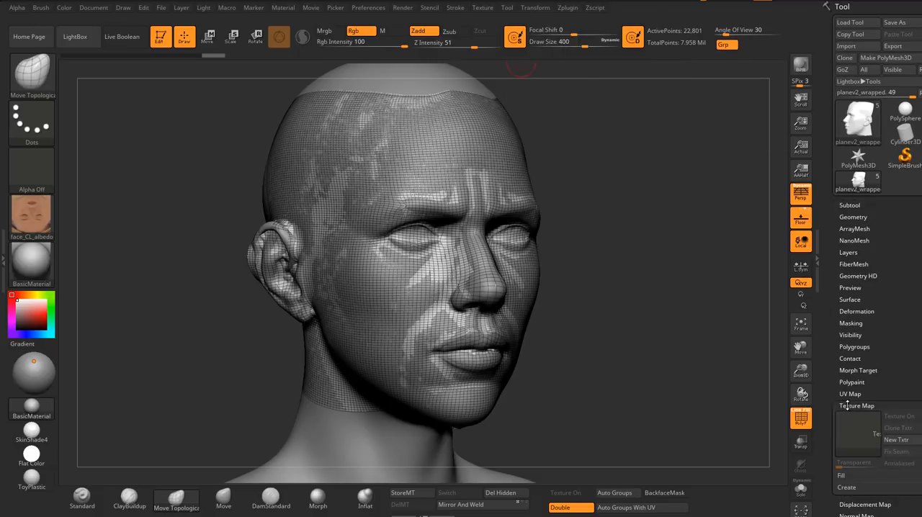
click(855, 432)
click(702, 470)
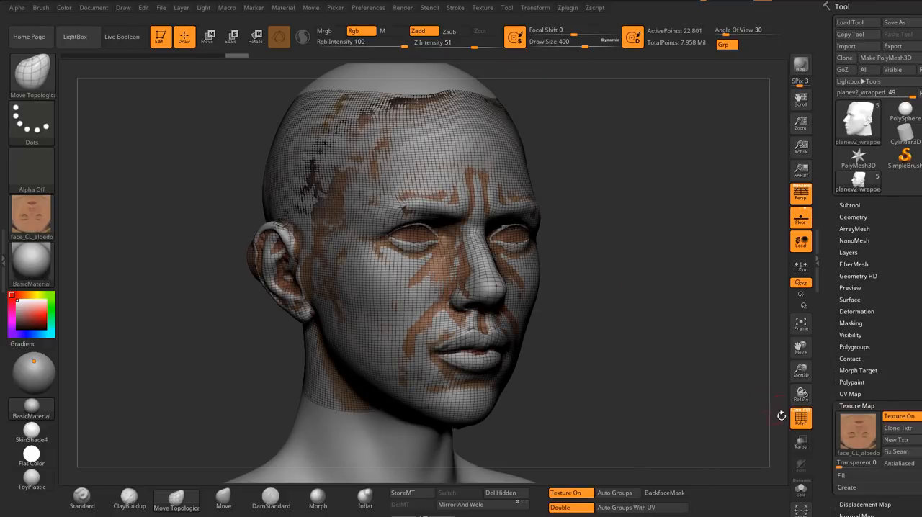
Step: Isolate the textured face in Solo mode, hide its polyframe and check the texture from both sides
click(801, 490)
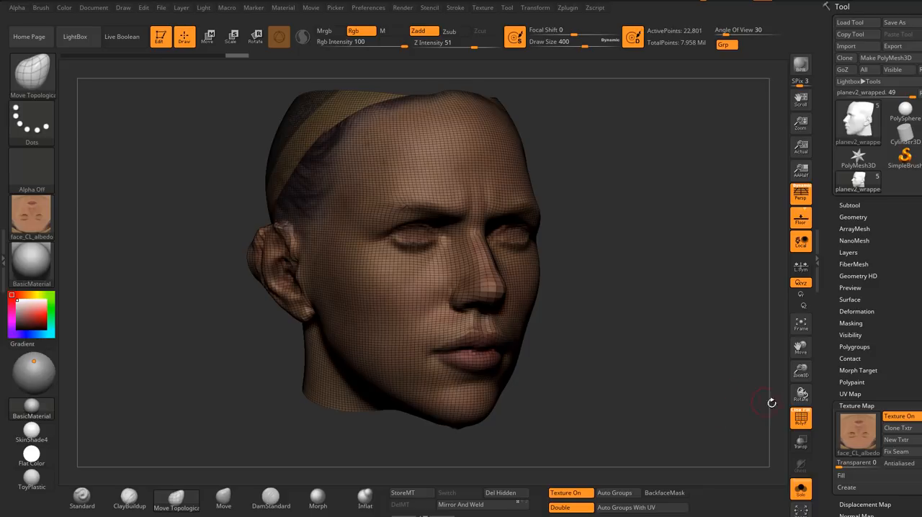
click(810, 417)
drag(625, 271, 425, 273)
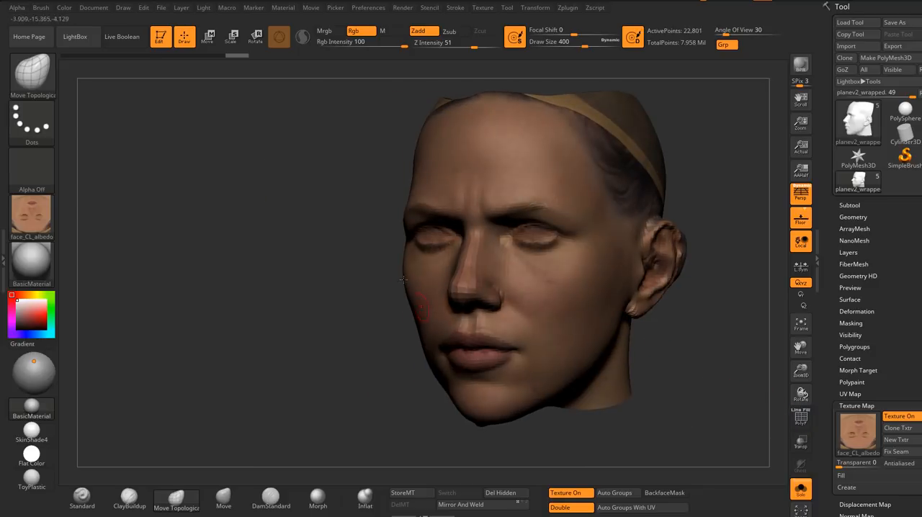
drag(346, 273, 487, 270)
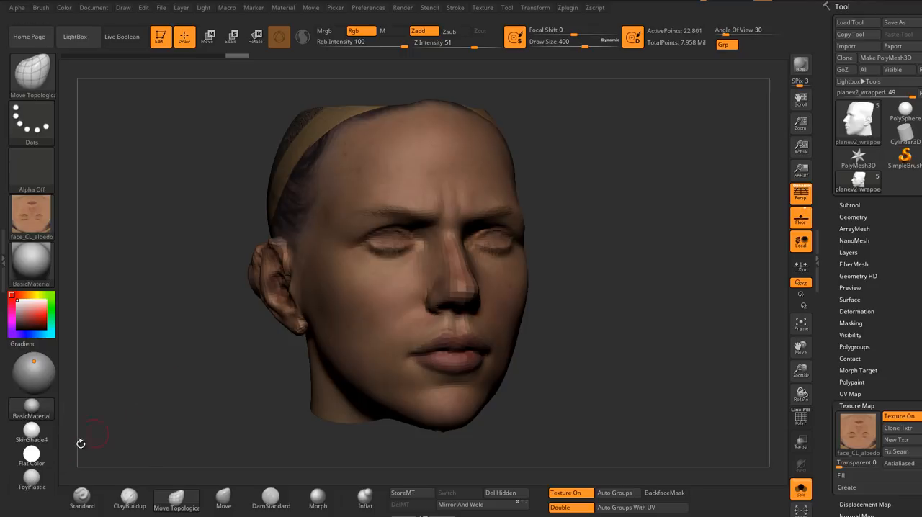
Step: Set the current texture to Texture Off and switch the textured face to the SkinShade4 material
click(42, 215)
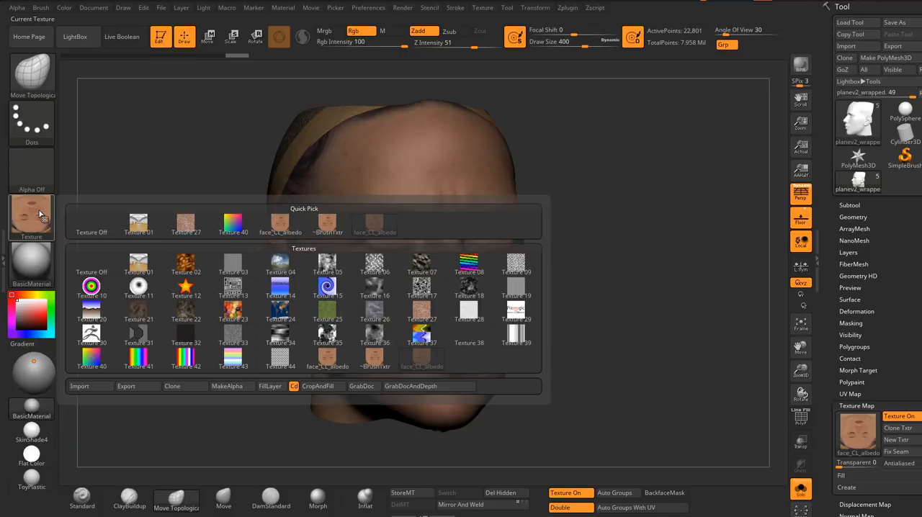
click(93, 254)
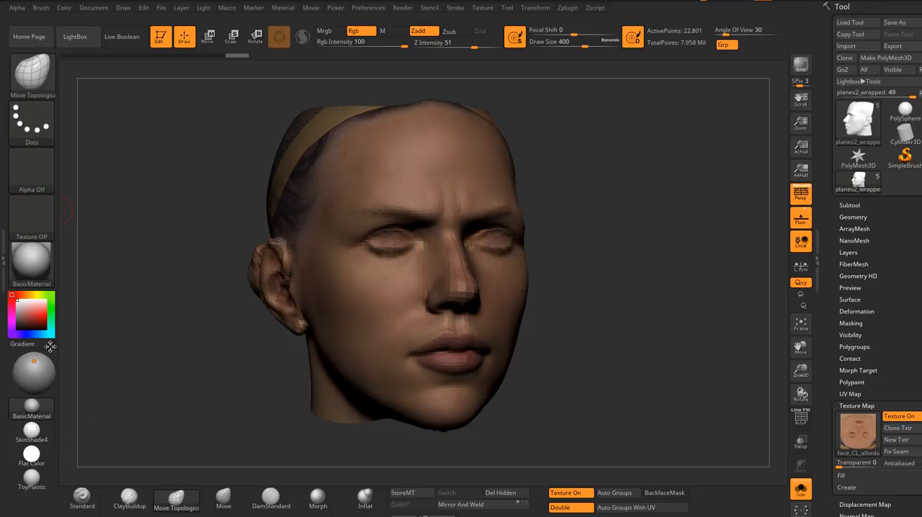
click(35, 434)
mouse_move(202, 278)
mouse_down()
mouse_move(181, 281)
mouse_move(226, 277)
mouse_move(199, 278)
mouse_move(227, 264)
mouse_move(201, 259)
mouse_up()
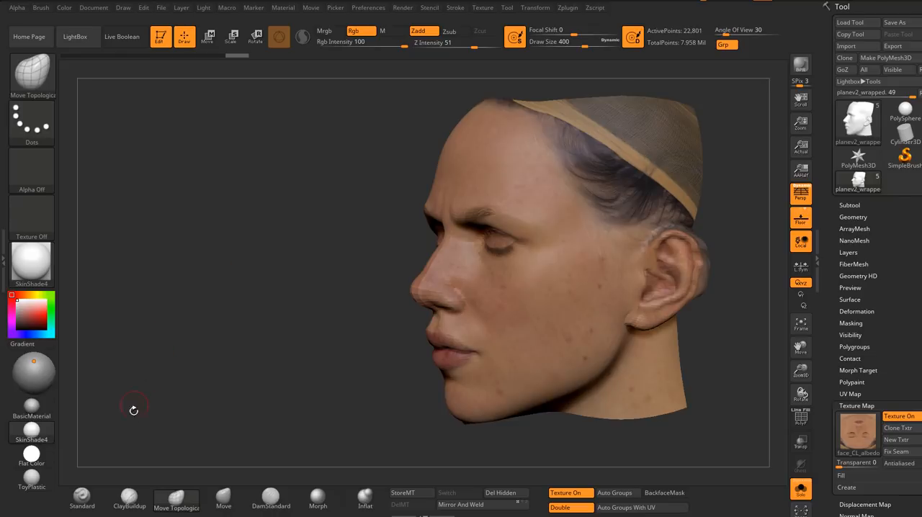
Step: Switch to the Flat Color material and check the unshaded albedo from the side and the front
click(32, 454)
mouse_move(185, 299)
mouse_down()
mouse_move(257, 272)
mouse_move(337, 265)
mouse_up()
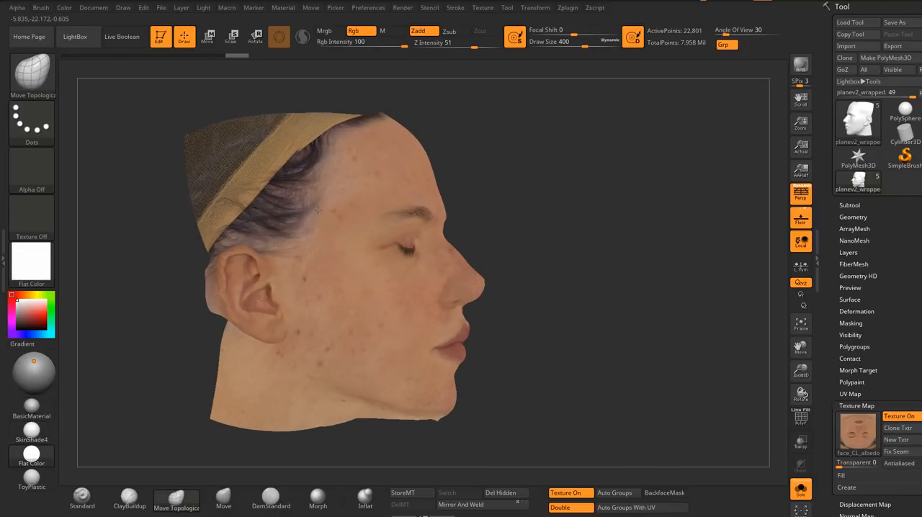
drag(317, 209, 218, 268)
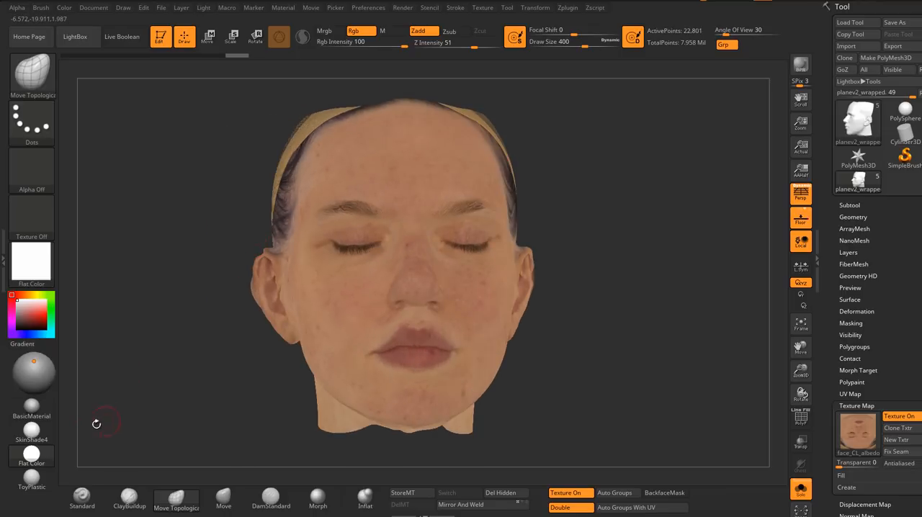
Step: Return to the SkinShade4 material and inspect the shaded face texture from the front and at an angle
click(27, 432)
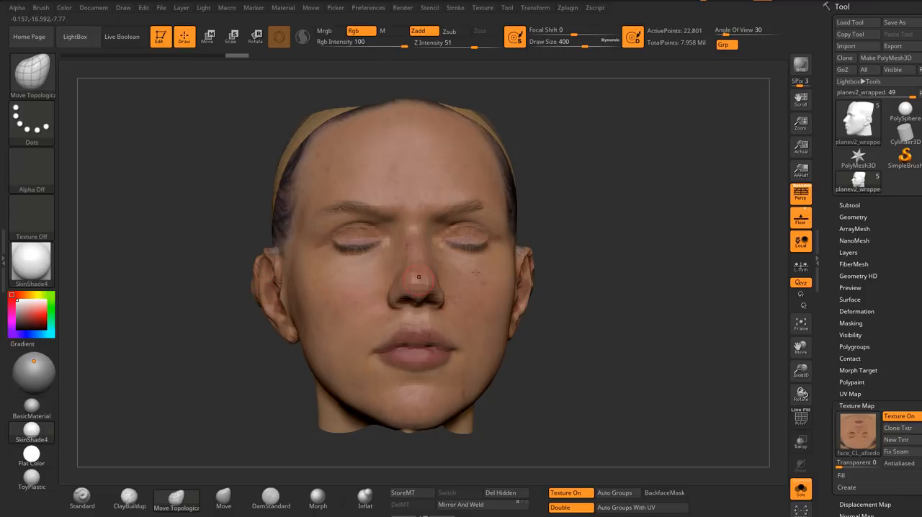
drag(383, 309, 607, 310)
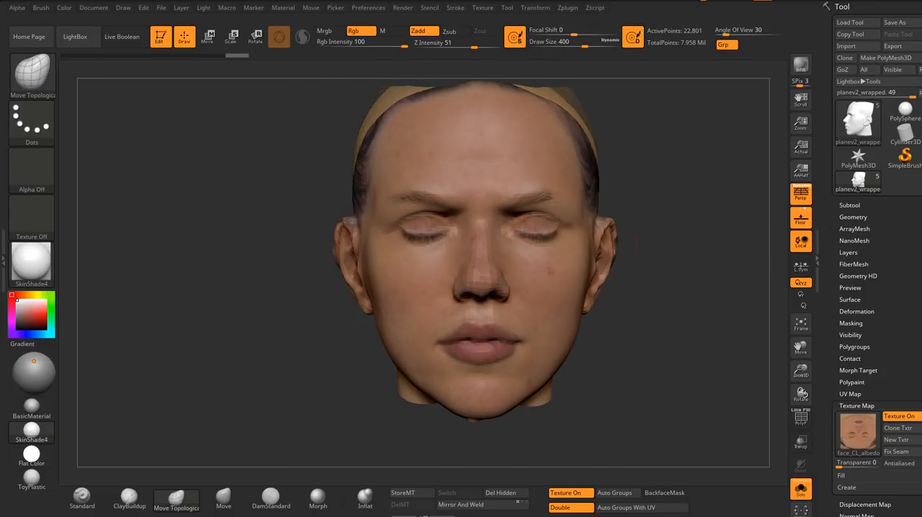
right_drag(637, 243, 747, 393)
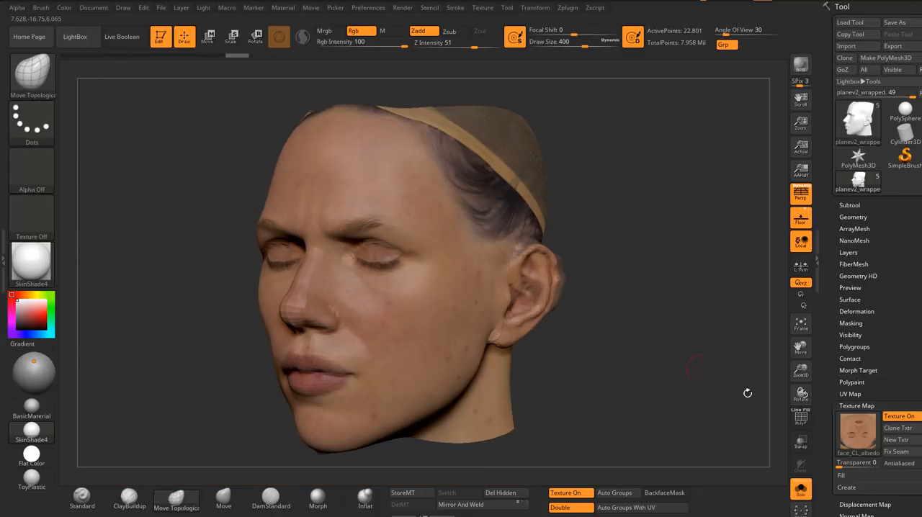
Step: Leave Solo mode and turn on transparency to compare the textured face mesh with the sculpted head
click(800, 491)
mouse_move(484, 294)
right_down()
mouse_move(595, 309)
mouse_move(546, 276)
mouse_move(523, 275)
right_up()
click(802, 443)
mouse_move(523, 275)
ctrl+right_down()
mouse_move(558, 284)
mouse_move(538, 295)
mouse_move(556, 307)
mouse_move(548, 353)
mouse_move(526, 337)
ctrl+right_up()
mouse_move(591, 313)
ctrl+right_down()
mouse_move(514, 295)
mouse_move(726, 442)
ctrl+right_up()
Step: Turn on ghost transparency and examine how the face mesh overlaps the head from the side and the front
click(800, 465)
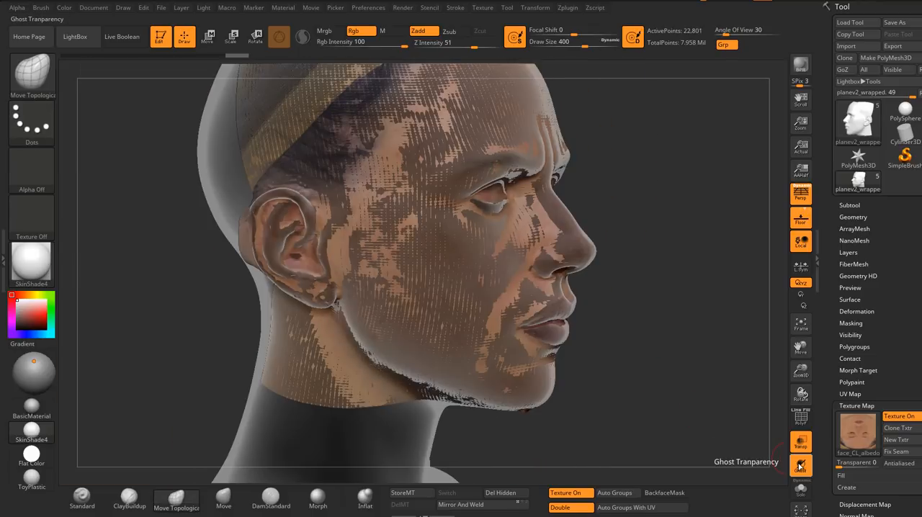
right_drag(502, 359, 727, 97)
right_drag(649, 194, 735, 240)
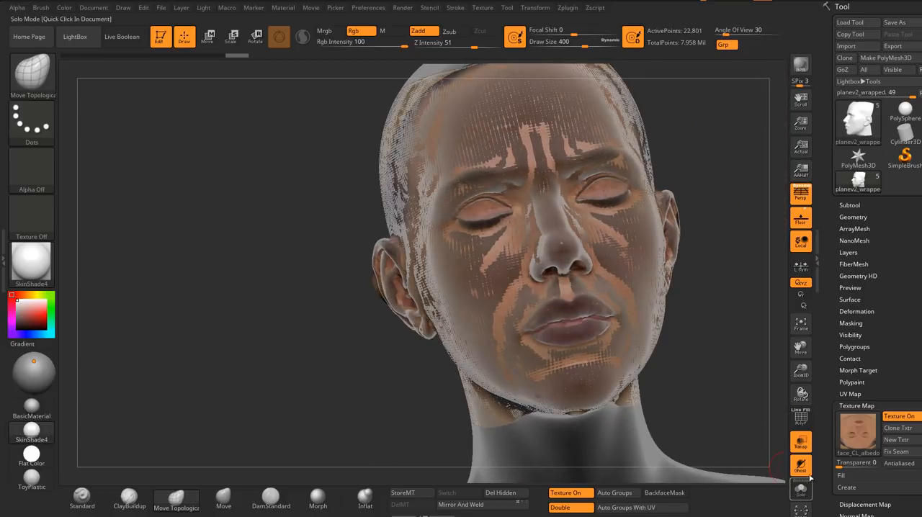
Step: Turn off ghost transparency and check the face mesh's alignment with the head around the ear, eyes and mouth
click(800, 465)
right_drag(721, 404, 544, 266)
drag(544, 265, 613, 282)
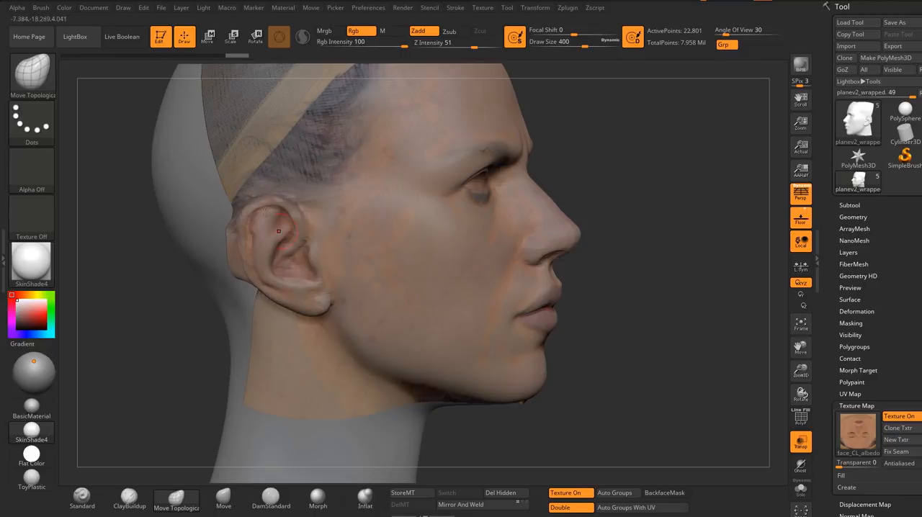
drag(633, 189, 614, 208)
shift+drag(662, 232, 634, 244)
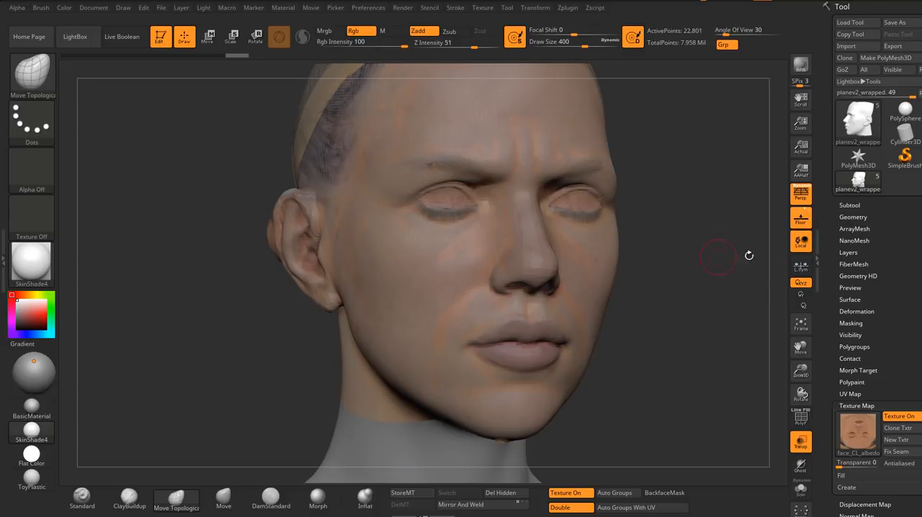
Step: Isolate the planev2_wrapped face mesh in Solo mode and display its polygon wireframe
drag(656, 275, 669, 277)
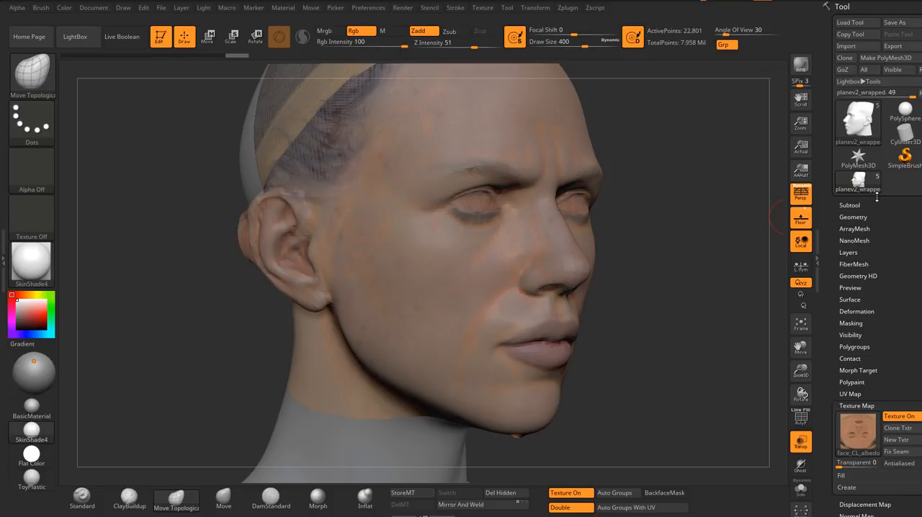
click(853, 205)
right_drag(592, 256, 565, 244)
click(801, 491)
ctrl+right_drag(536, 294, 541, 336)
right_drag(541, 336, 493, 364)
click(801, 420)
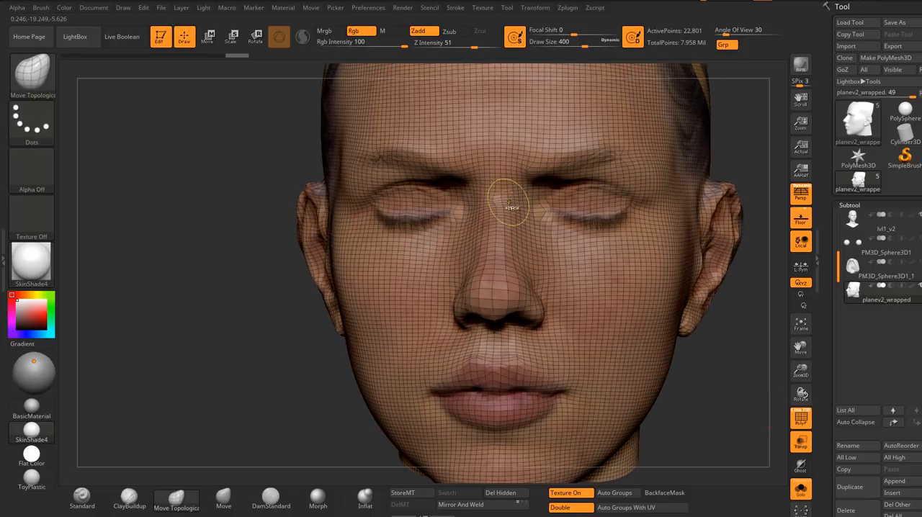
Step: Smooth the mesh over the nose bridge and set the Move Topological brush to draw size 212
ctrl+right_drag(508, 203, 490, 218)
key(s)
drag(485, 219, 481, 218)
ctrl+right_drag(482, 210, 490, 226)
right_drag(490, 226, 496, 219)
key(s)
mouse_move(495, 218)
mouse_down()
mouse_move(485, 219)
mouse_move(475, 198)
mouse_up()
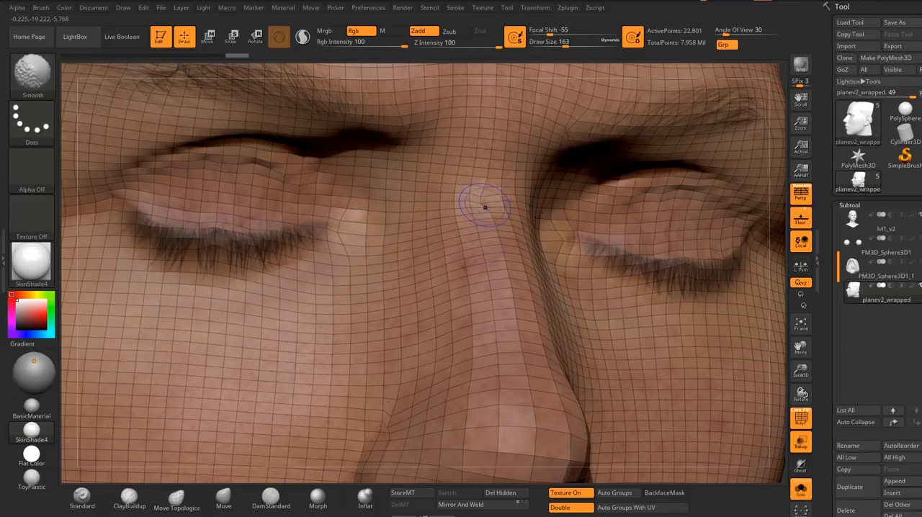
mouse_move(482, 200)
right_down()
mouse_move(490, 224)
mouse_move(498, 217)
right_up()
key(s)
drag(498, 216, 501, 217)
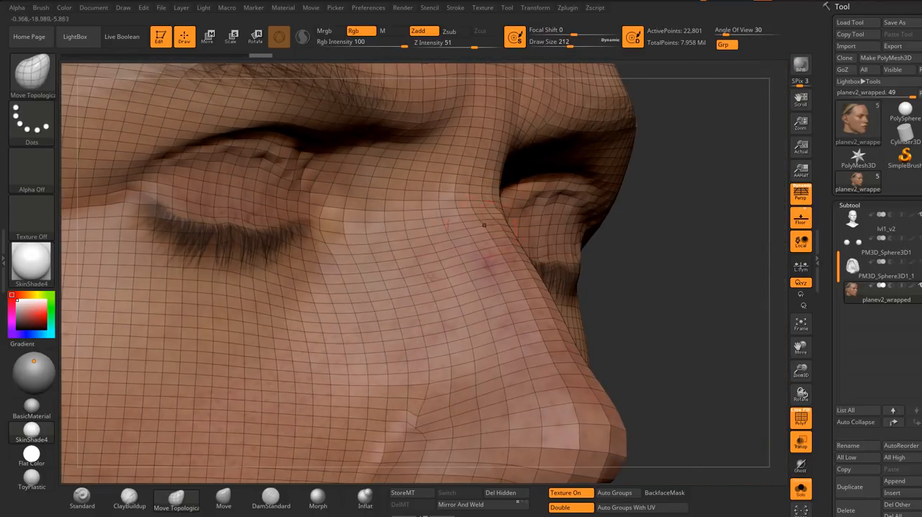
Step: Switch to the Move brush at draw size 167, adjust the nose bridge area, and smooth the mesh across the brows
click(224, 498)
right_drag(520, 218, 490, 217)
mouse_move(392, 232)
right_down()
mouse_move(428, 222)
mouse_move(469, 262)
mouse_move(469, 151)
mouse_move(493, 204)
mouse_move(476, 173)
mouse_move(466, 178)
right_up()
key(s)
drag(465, 178, 455, 170)
key(shift)
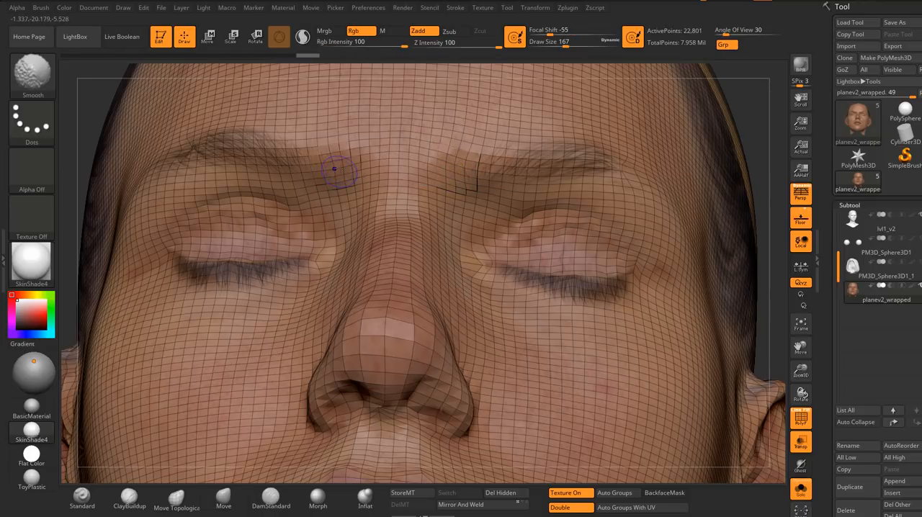
right_drag(335, 168, 586, 179)
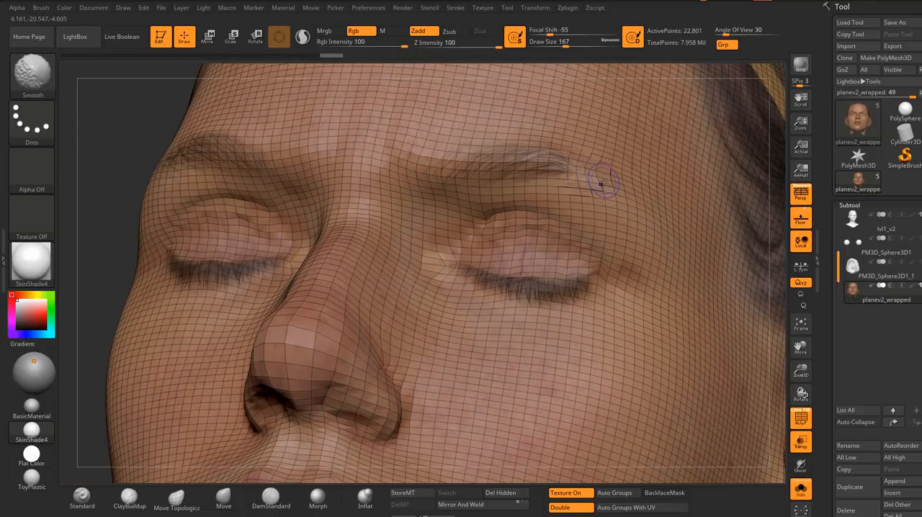
Step: Smooth the wrapped mesh on the cheek beside the nose and around the eyebrow and eye
mouse_move(620, 211)
right_down()
mouse_move(565, 250)
mouse_move(444, 232)
right_up()
key(shift)
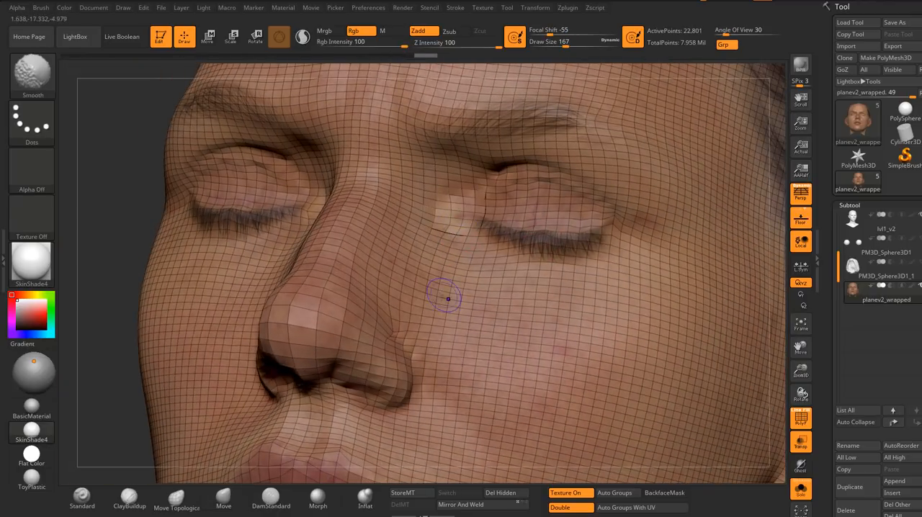
mouse_move(448, 297)
shift+right_down()
mouse_move(375, 286)
mouse_move(340, 255)
shift+right_up()
key(shift)
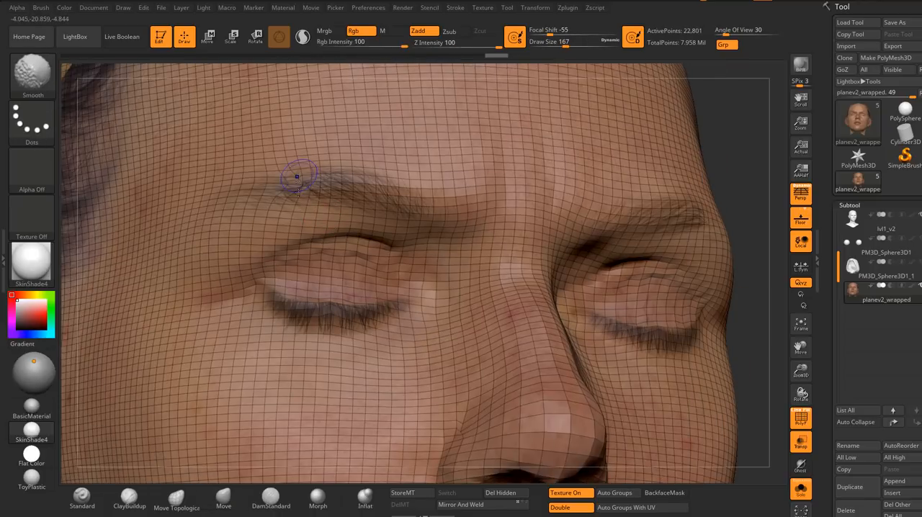
ctrl+right_drag(286, 260, 412, 262)
alt+right_drag(247, 323, 366, 261)
alt+right_drag(418, 325, 364, 223)
mouse_move(449, 264)
right_down()
mouse_move(385, 286)
mouse_move(395, 317)
right_up()
Step: Smooth the mesh along the lower jaw and the edge beneath the chin at draw size 167
key(shift)
shift+drag(399, 321, 418, 278)
ctrl+right_drag(418, 292, 414, 248)
alt+right_drag(537, 306, 444, 274)
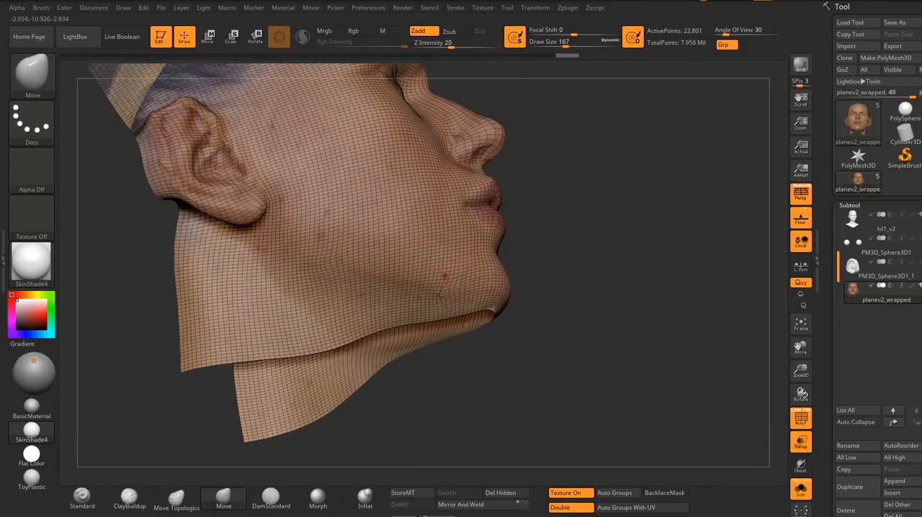
mouse_move(472, 303)
right_down()
mouse_move(430, 280)
mouse_move(465, 327)
right_up()
key(shift)
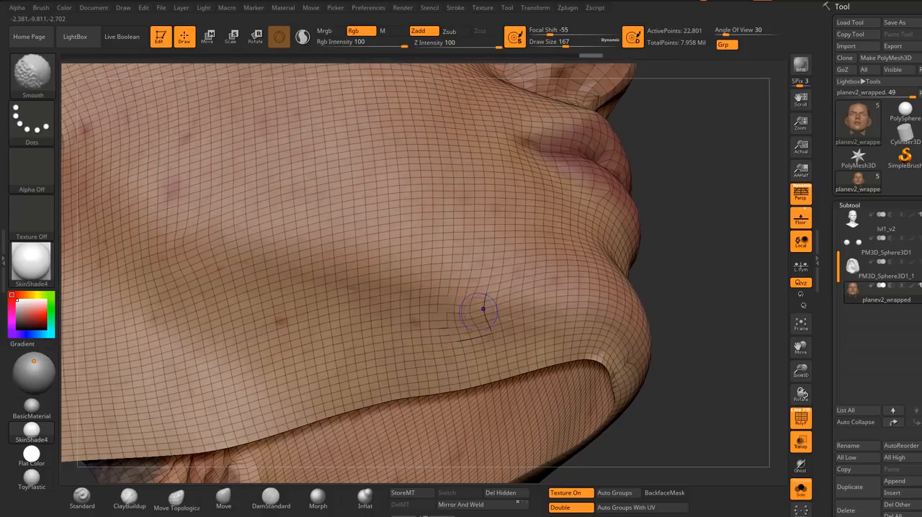
shift+drag(493, 296, 497, 306)
alt+right_drag(498, 306, 435, 261)
mouse_move(519, 289)
right_down()
mouse_move(481, 265)
mouse_move(444, 272)
mouse_move(474, 300)
right_up()
key(shift)
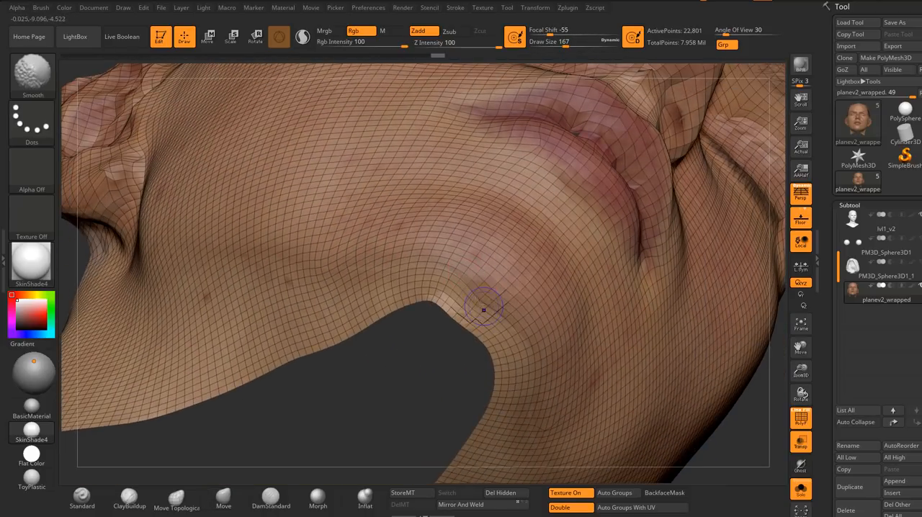
Step: Even out the mesh at the chin's lower border and around the lower lip with the Smooth and Move brushes
shift+drag(484, 310, 505, 306)
alt+right_drag(509, 302, 443, 292)
right_drag(490, 268, 497, 232)
mouse_move(533, 155)
alt+right_down()
mouse_move(470, 242)
mouse_move(431, 230)
alt+right_up()
key(shift)
shift+drag(422, 225, 435, 237)
alt+right_drag(484, 277, 436, 245)
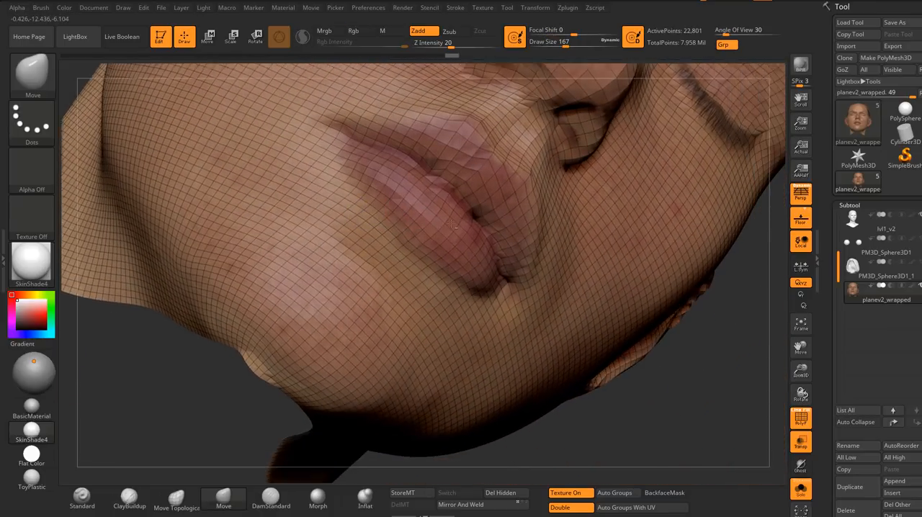
Step: Adjust the lips with the Move brush and smooth the mesh along the line where they meet
mouse_move(548, 277)
right_down()
mouse_move(490, 261)
mouse_move(476, 266)
mouse_move(520, 260)
right_up()
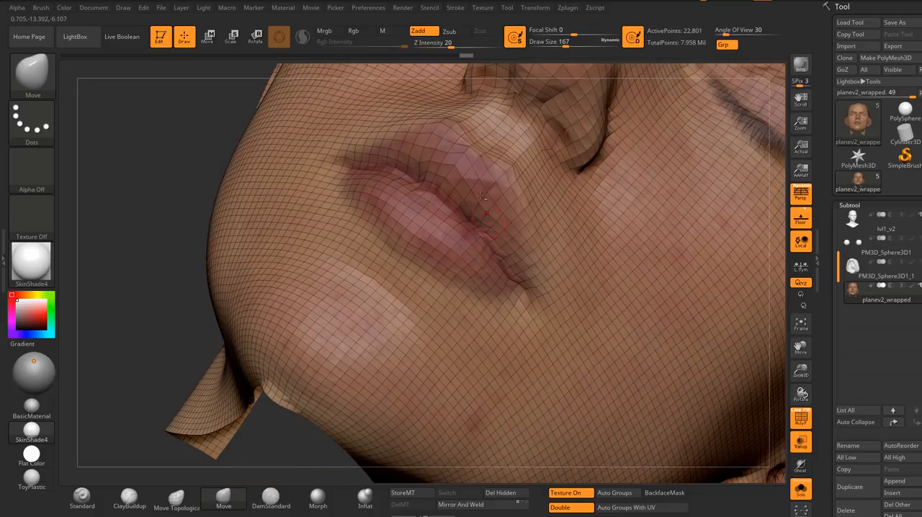
alt+right_drag(461, 194, 464, 255)
right_drag(360, 248, 413, 239)
key(shift)
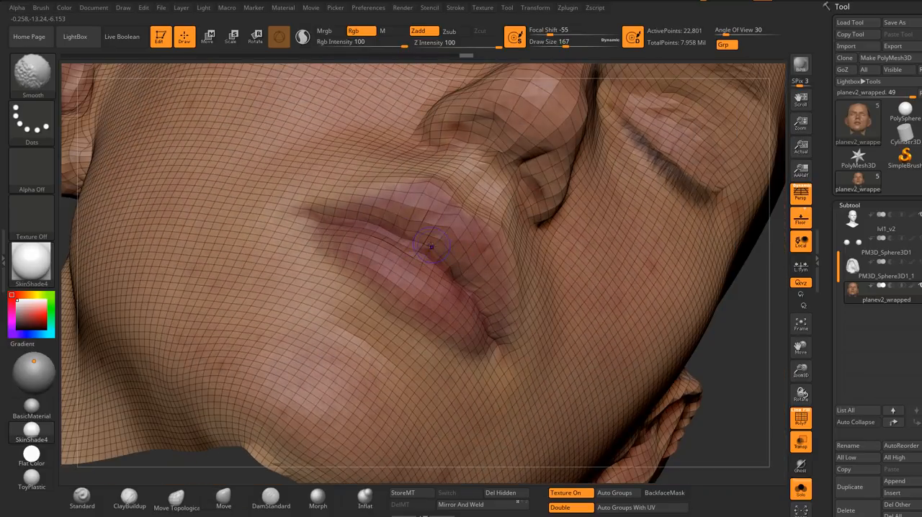
right_drag(467, 251, 439, 240)
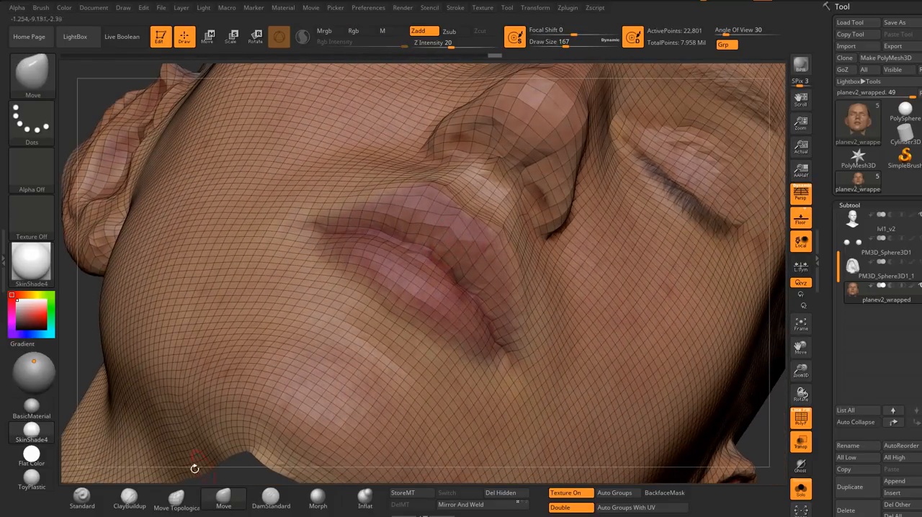
Step: Switch to the Move Topological brush and display the face mesh with the Flat Color material
click(176, 499)
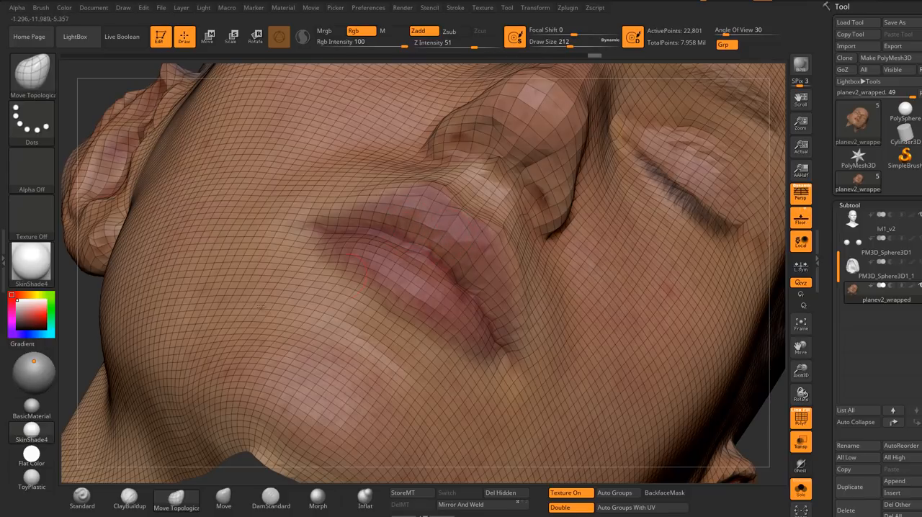
click(51, 409)
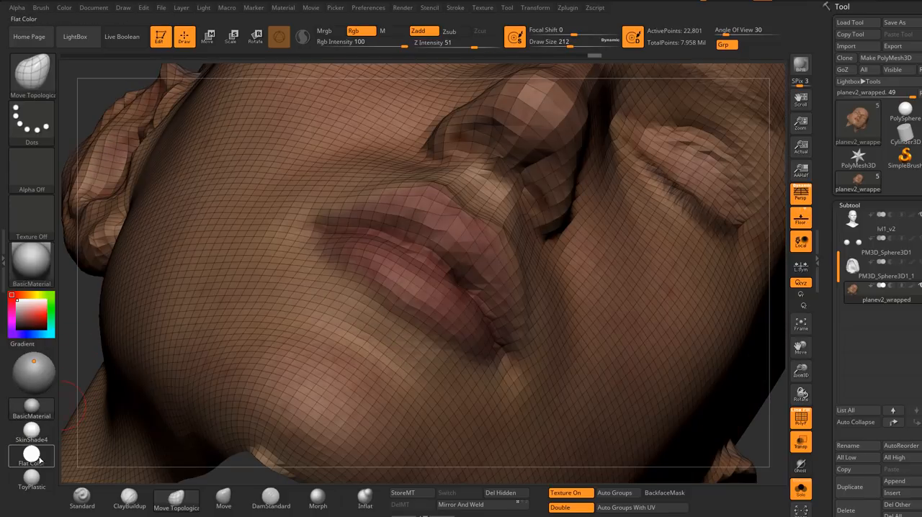
click(33, 457)
mouse_move(467, 260)
right_down()
mouse_move(437, 243)
mouse_move(427, 221)
mouse_move(396, 243)
mouse_move(411, 245)
mouse_move(411, 258)
mouse_move(356, 238)
right_up()
key(ctrl)
mouse_move(463, 251)
right_down()
mouse_move(377, 192)
mouse_move(399, 191)
mouse_move(399, 252)
mouse_move(317, 283)
mouse_move(421, 366)
mouse_move(385, 351)
right_up()
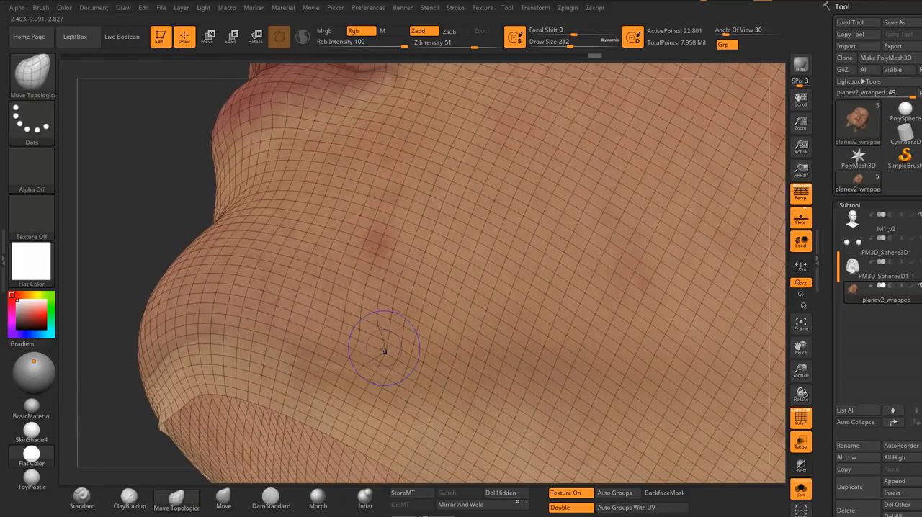
Step: Smooth the mesh across the jaw and cheek toward the earlobe at draw size 212
key(shift)
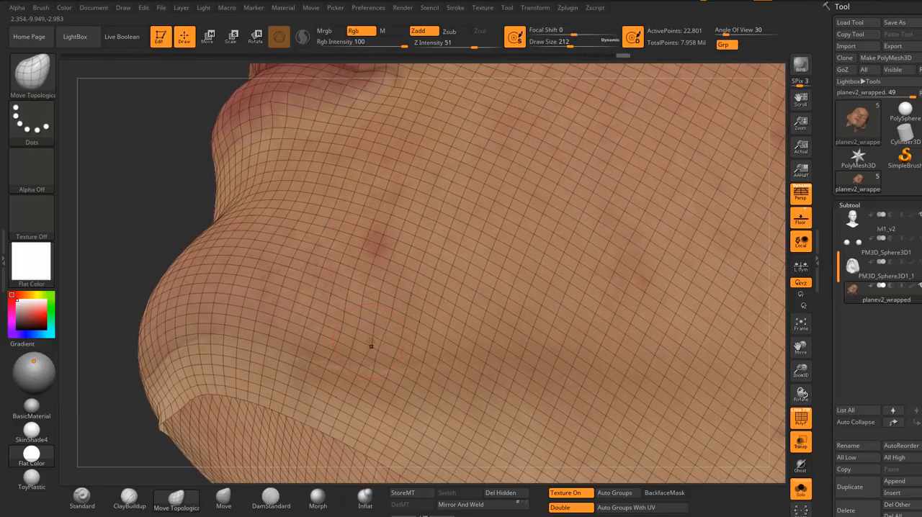
key(shift)
ctrl+right_drag(416, 384, 425, 288)
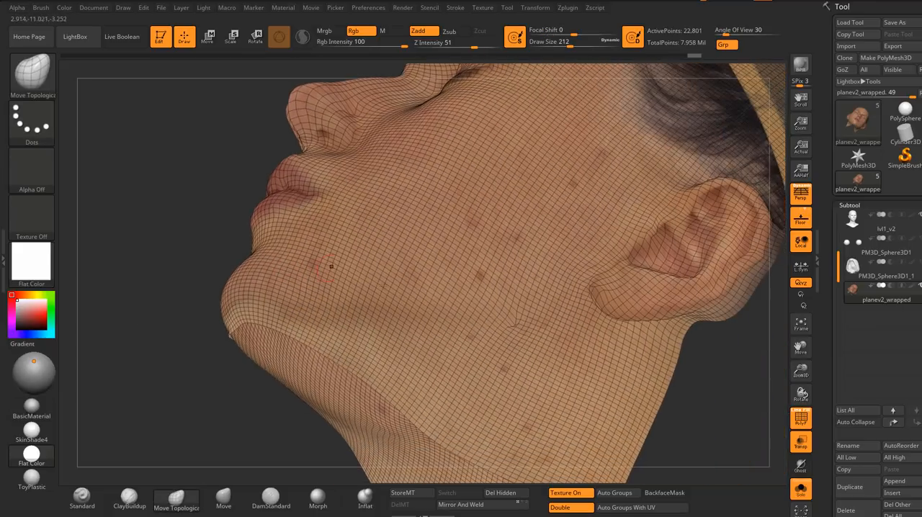
ctrl+right_drag(503, 319, 506, 375)
right_drag(506, 339, 520, 324)
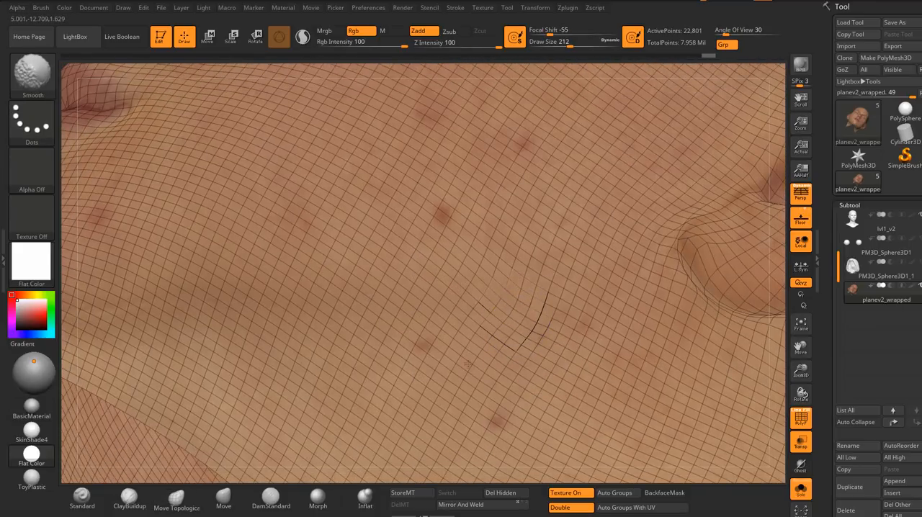
mouse_move(696, 317)
alt+right_down()
mouse_move(507, 332)
mouse_move(521, 266)
mouse_move(514, 331)
mouse_move(500, 234)
mouse_move(539, 231)
mouse_move(577, 339)
alt+right_up()
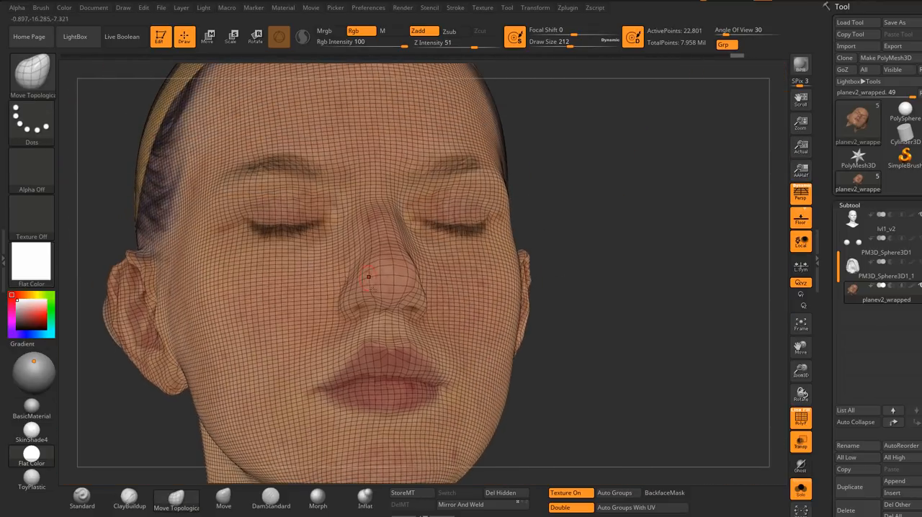
Step: Subdivide the wrapped face mesh by one level
ctrl+right_drag(369, 277, 455, 273)
ctrl+right_drag(335, 223, 330, 275)
mouse_move(520, 295)
right_down()
mouse_move(418, 310)
mouse_move(412, 268)
right_up()
mouse_move(412, 268)
right_down()
mouse_move(468, 288)
mouse_move(503, 286)
mouse_move(288, 269)
mouse_move(420, 303)
mouse_move(525, 288)
mouse_move(534, 238)
mouse_move(476, 367)
right_up()
key(ctrl+d)
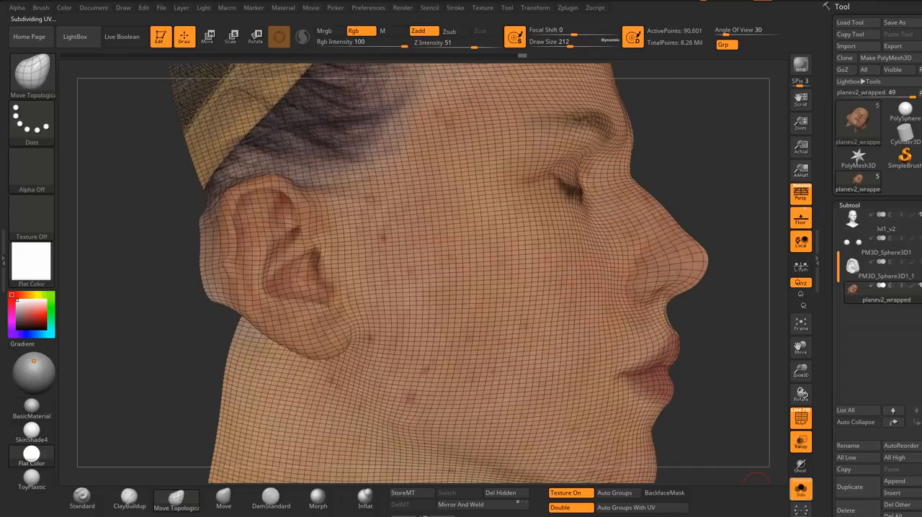
Step: Leave Solo mode to compare the back of the ear with the sculpted head, and isolate the face mesh again
click(801, 490)
mouse_move(393, 258)
alt+right_down()
mouse_move(462, 274)
mouse_move(361, 252)
mouse_move(398, 219)
mouse_move(374, 220)
mouse_move(386, 247)
alt+right_up()
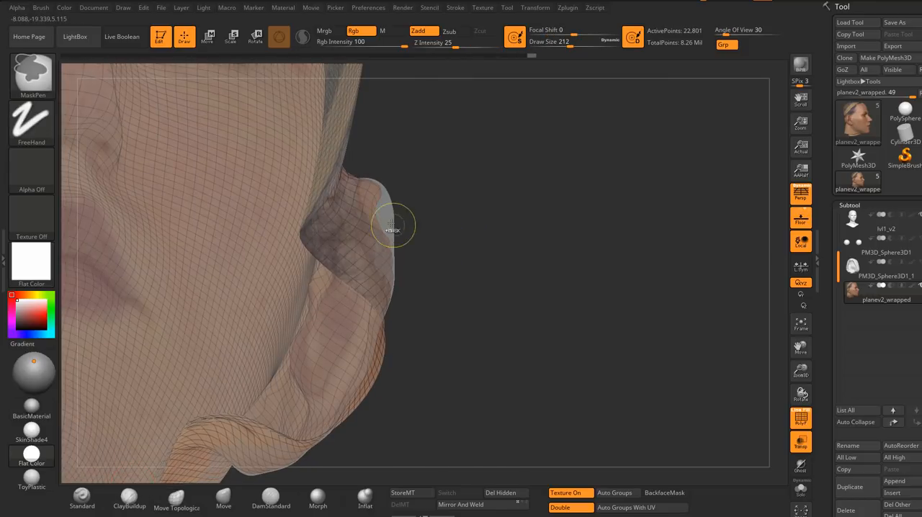
ctrl+right_drag(396, 226, 407, 268)
click(803, 488)
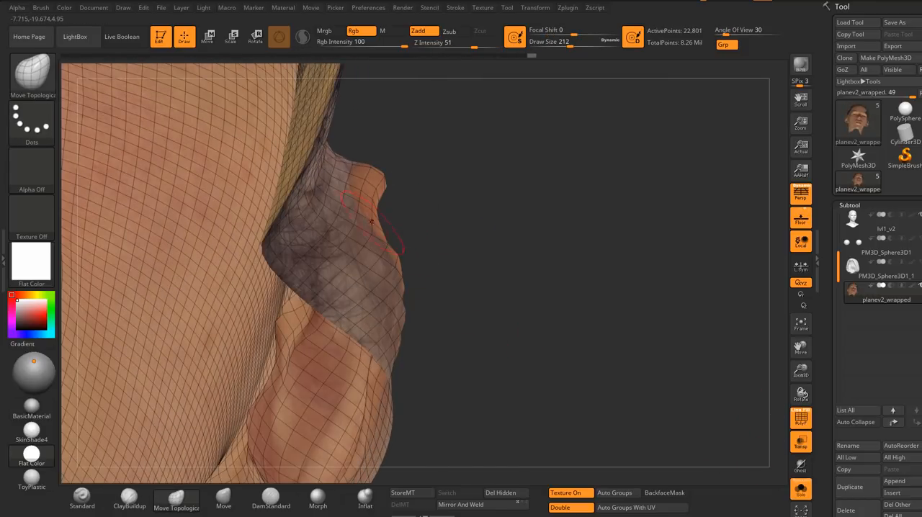
Step: Reshape the ear's upper back rim with the Move Topological brush at draw size 286 and Z Intensity 20
key(s)
drag(370, 221, 375, 220)
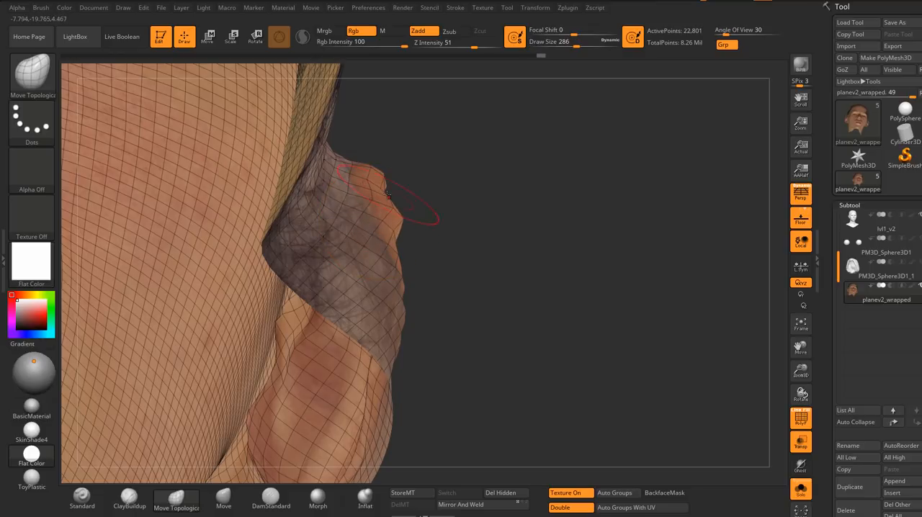
shift+drag(399, 191, 404, 177)
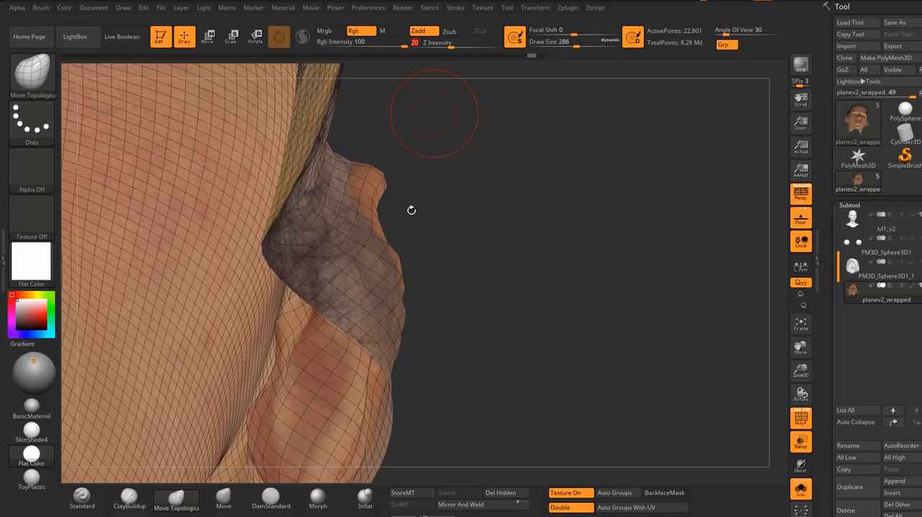
drag(415, 223, 380, 222)
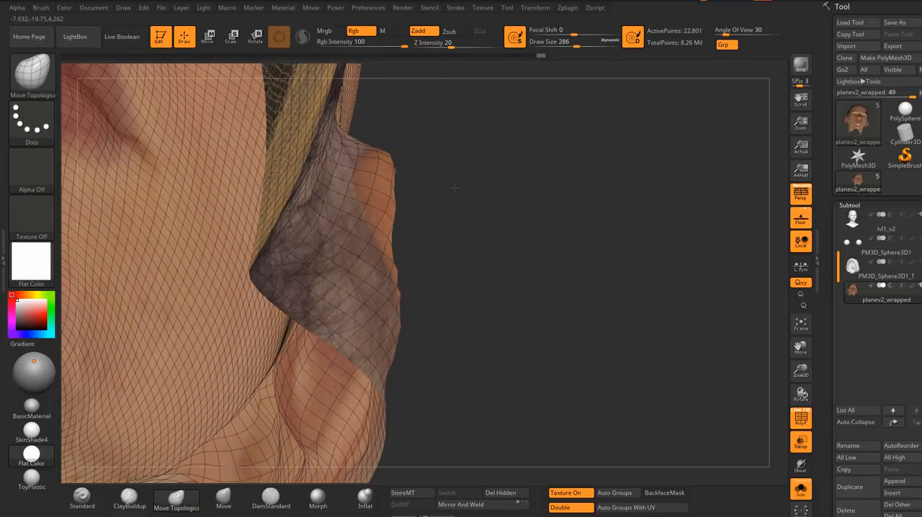
drag(411, 267, 425, 239)
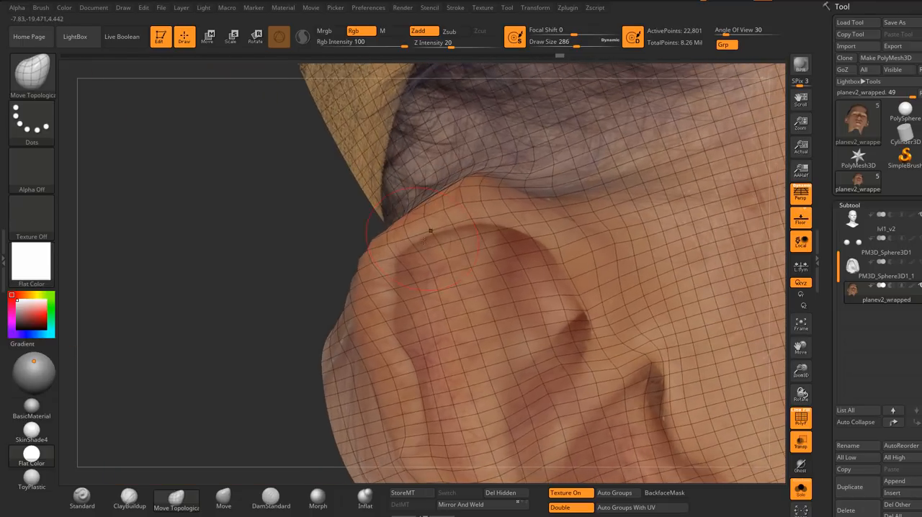
Step: Leave Solo mode and nudge the ear's outer rim toward the sculpted ear with the Move Topological brush
click(800, 490)
right_drag(404, 248, 420, 216)
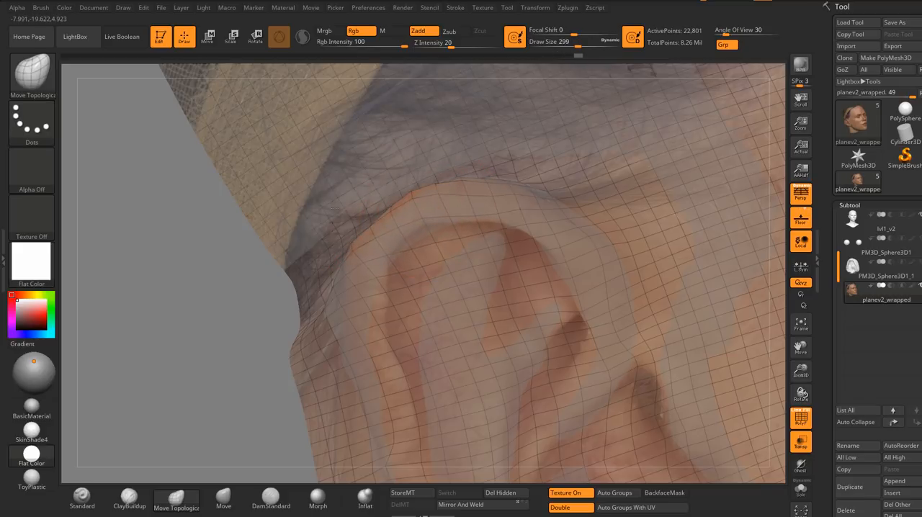
mouse_move(375, 302)
alt+right_down()
mouse_move(339, 230)
mouse_move(318, 216)
alt+right_up()
key(s)
drag(342, 289, 346, 289)
Step: Align the ear's outer fold and upper rim with the sculpted ear using the Move Topological brush at draw size 286
mouse_move(345, 290)
right_down()
mouse_move(330, 323)
mouse_move(366, 297)
mouse_move(361, 282)
mouse_move(399, 274)
mouse_move(396, 304)
mouse_move(375, 254)
mouse_move(397, 226)
mouse_move(452, 259)
mouse_move(397, 253)
mouse_move(407, 273)
mouse_move(414, 202)
right_up()
key(s)
drag(418, 202, 413, 202)
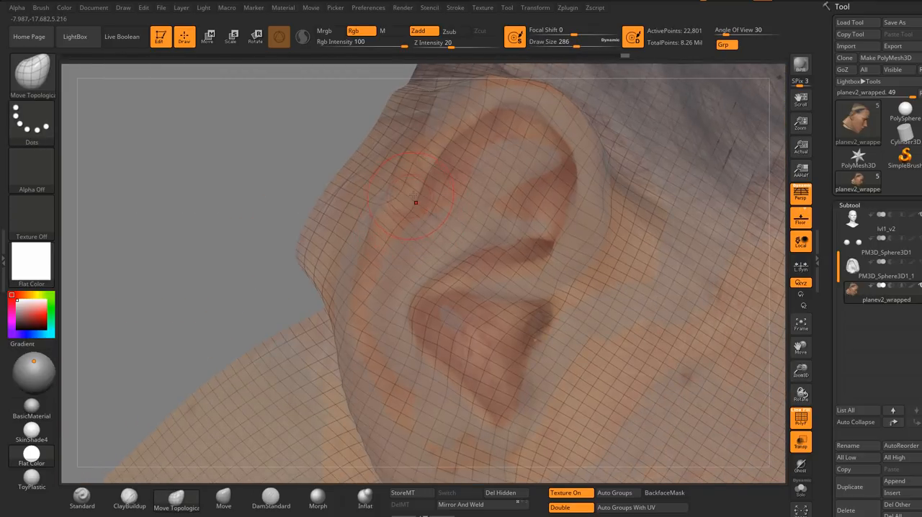
right_drag(416, 204, 396, 175)
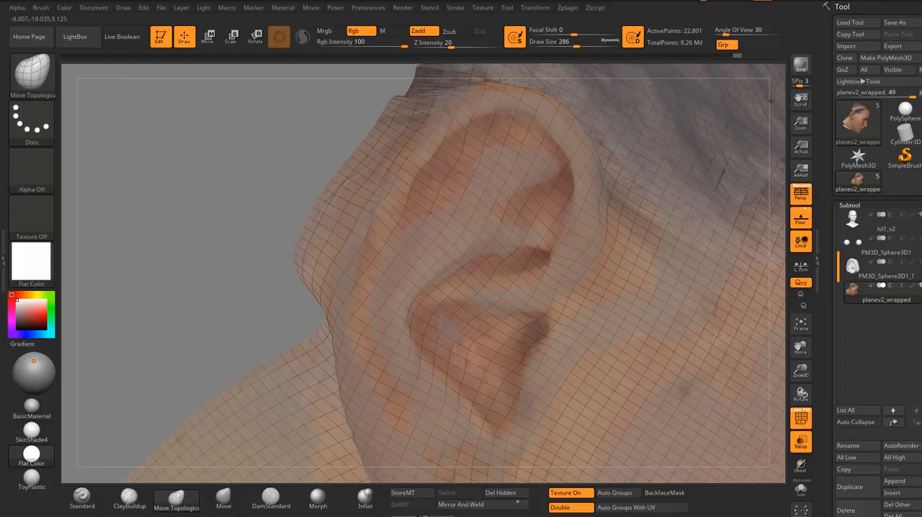
right_drag(542, 117, 533, 109)
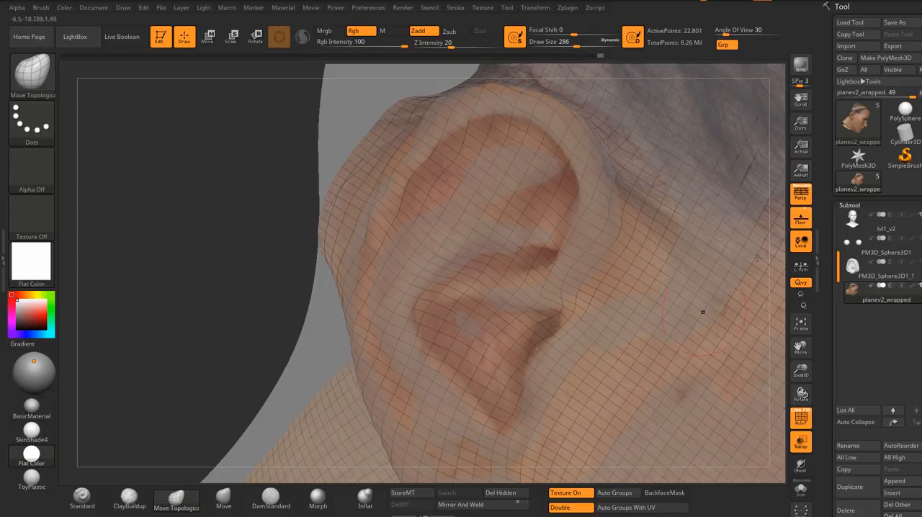
Step: Reorder the planev2_wrapped subtool directly beneath lvl1_v2 and make lvl1_v2 the active subtool
click(896, 425)
click(896, 425)
click(846, 221)
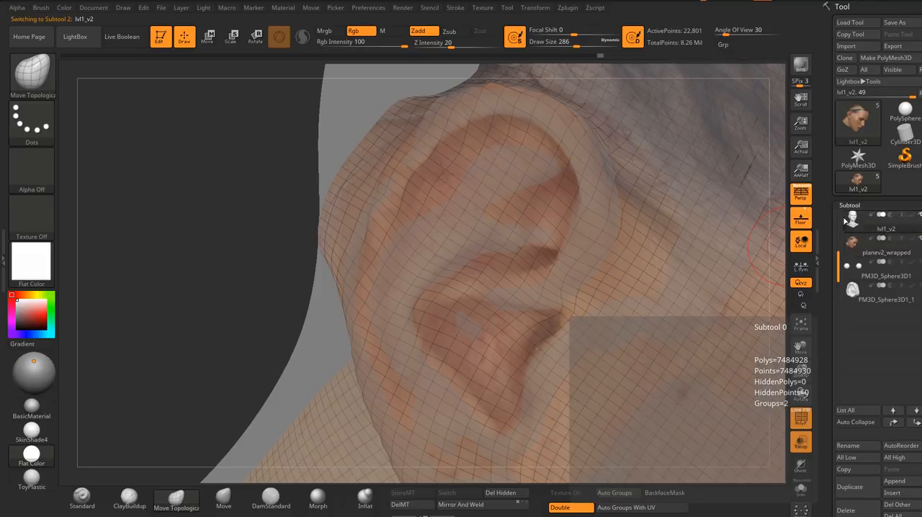
right_drag(507, 148, 78, 346)
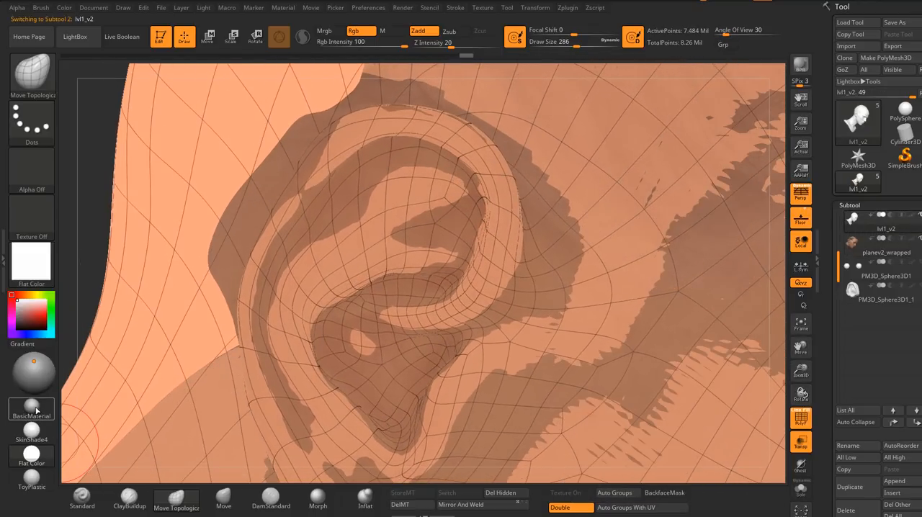
Step: Apply BasicMaterial to view the ear with shading and make planev2_wrapped the active subtool
click(36, 411)
mouse_move(418, 164)
right_down()
mouse_move(324, 188)
mouse_move(353, 189)
right_up()
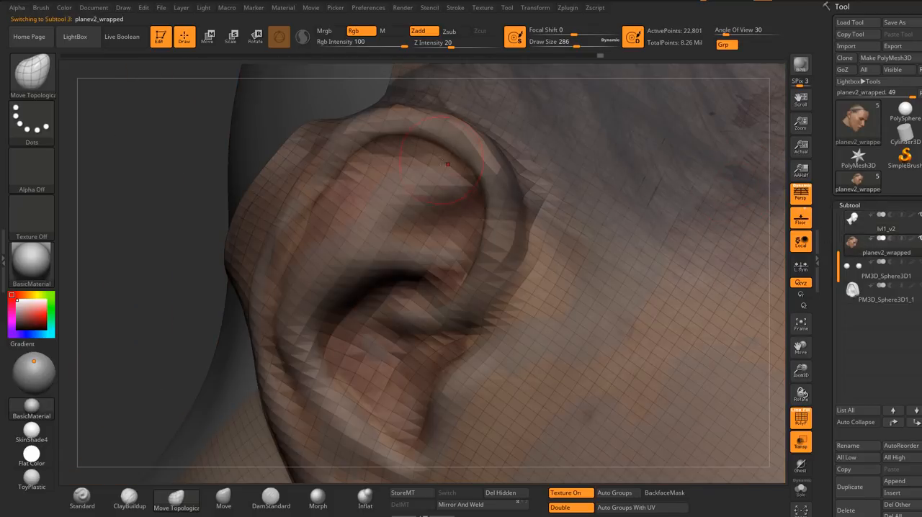
right_drag(443, 159, 405, 178)
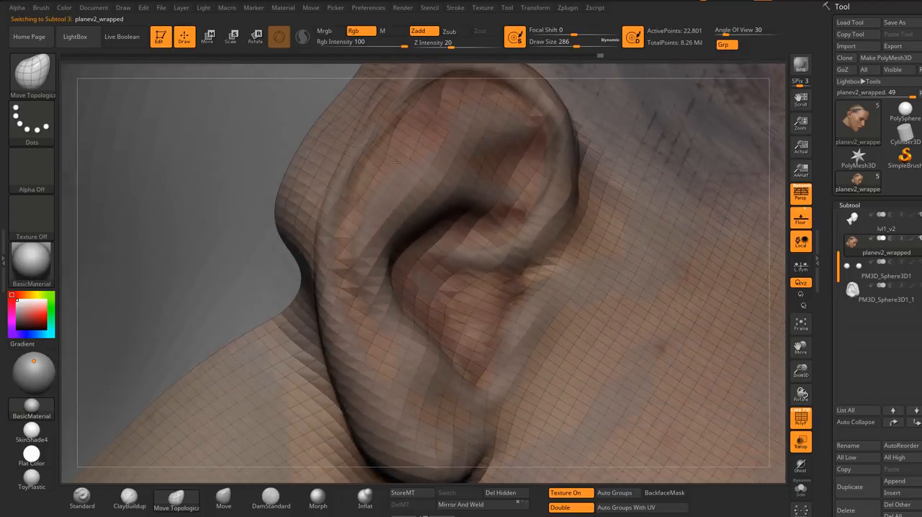
click(854, 225)
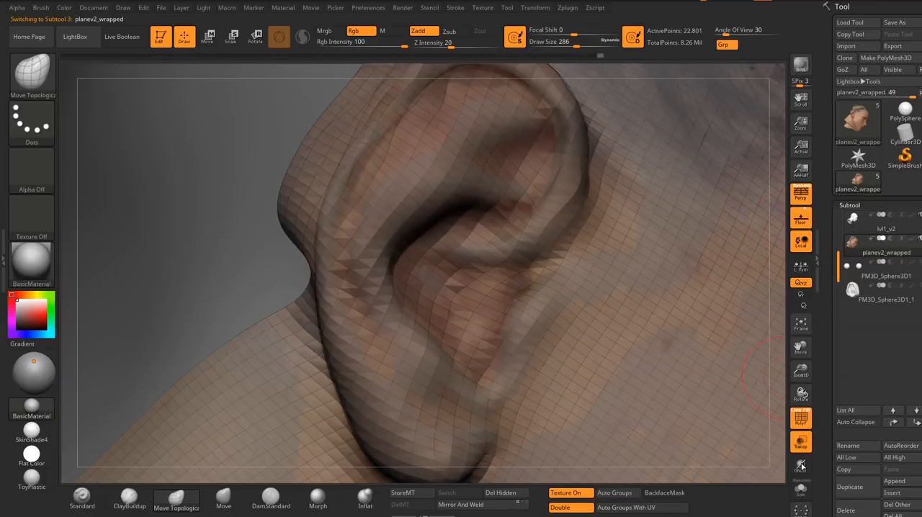
Step: Isolate planev2_wrapped in Solo mode and turn off its PolyFrame wireframe around the ear
click(803, 496)
right_drag(558, 309, 636, 341)
right_drag(594, 373, 625, 327)
click(805, 423)
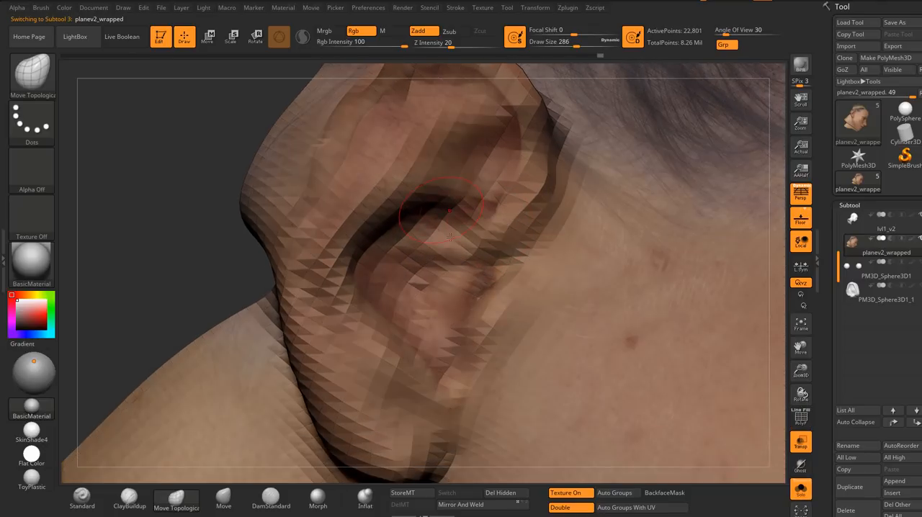
right_drag(449, 237, 492, 285)
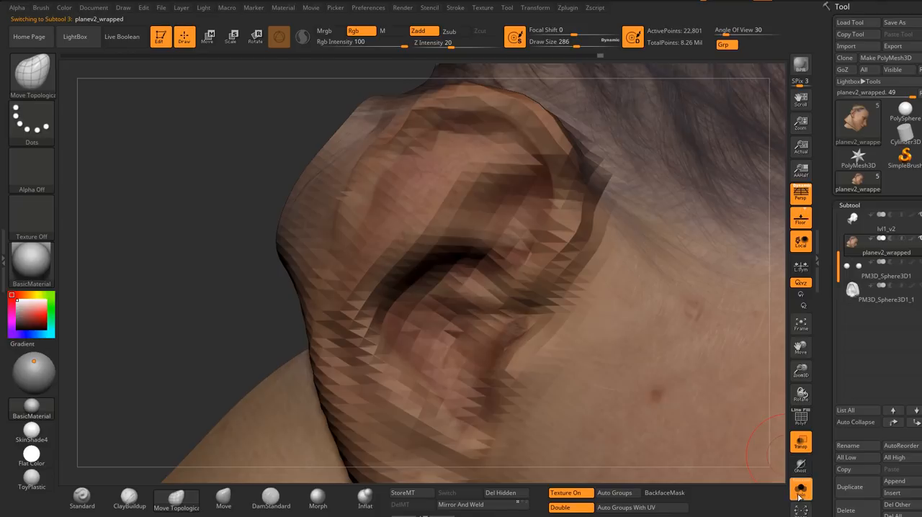
Step: Nudge the ear's back rim with the Move Topological brush at draw size 286, comparing it against the sculpted head outside Solo mode
click(800, 495)
click(799, 494)
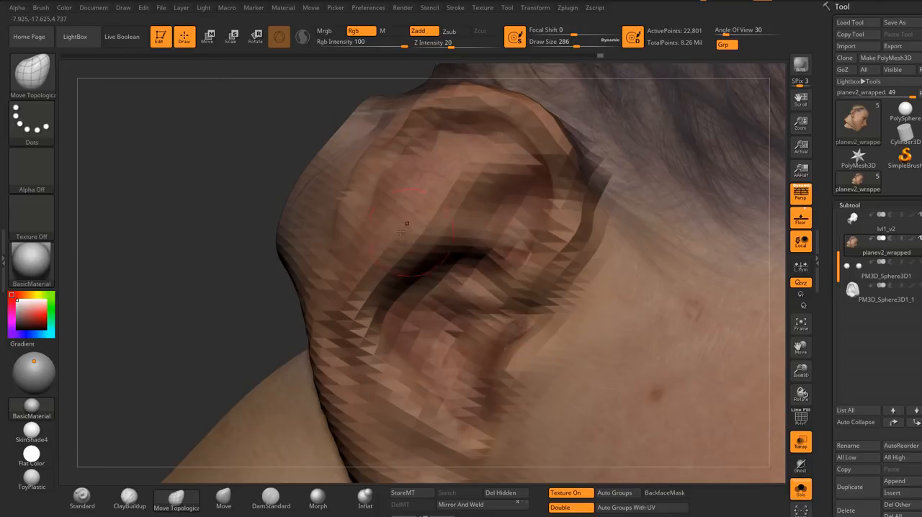
right_drag(408, 224, 397, 163)
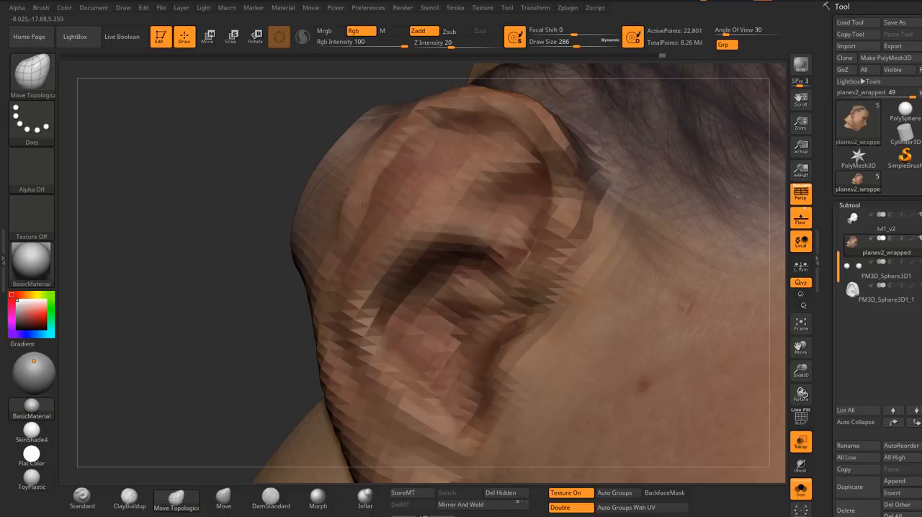
click(802, 492)
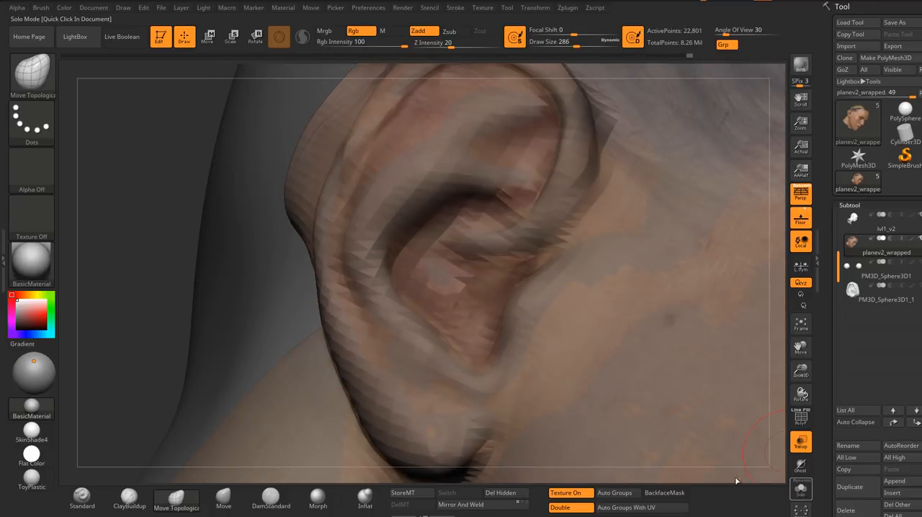
click(801, 490)
mouse_move(393, 274)
right_down()
mouse_move(378, 268)
mouse_move(367, 245)
mouse_move(383, 247)
mouse_move(395, 227)
mouse_move(395, 243)
mouse_move(386, 206)
right_up()
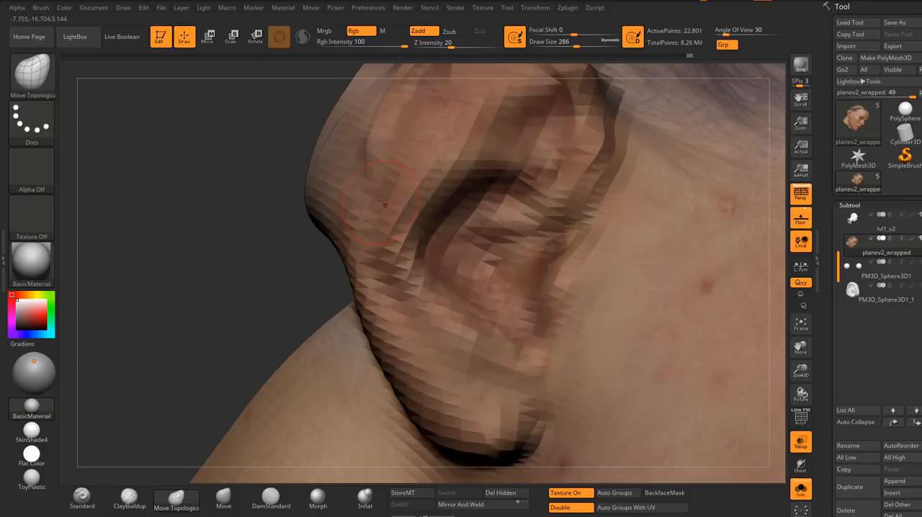
right_drag(364, 177, 351, 179)
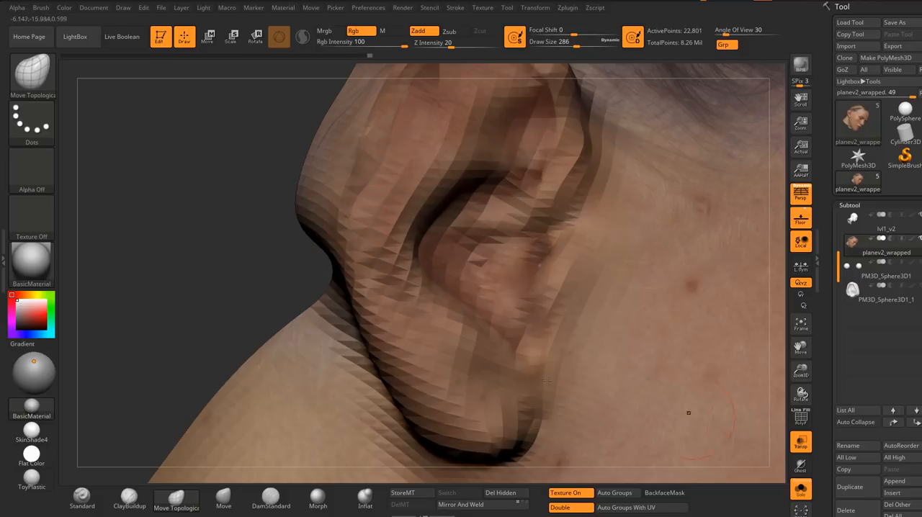
Step: Switch to the Flat Color material and reshape the ear's outer back rim with the Move Topological brush at draw size 311
click(34, 457)
right_drag(356, 195, 368, 186)
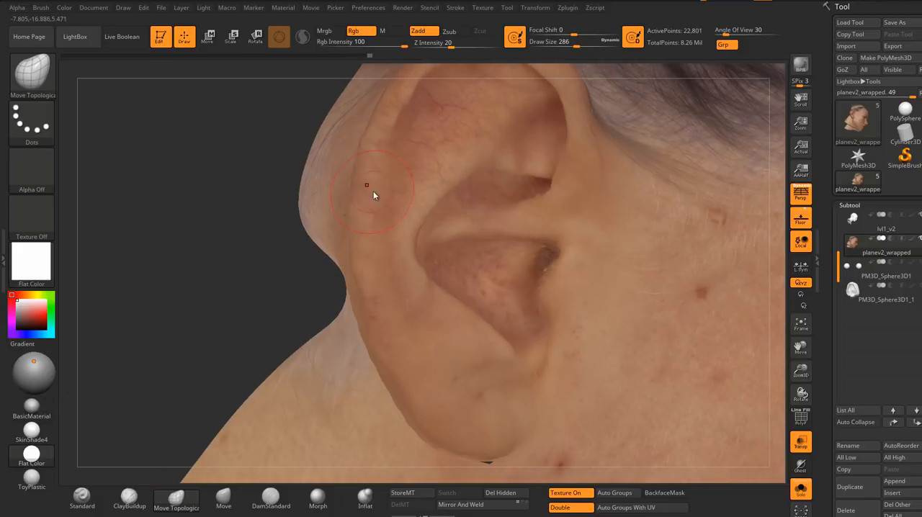
key(s)
drag(373, 192, 377, 192)
mouse_move(378, 193)
right_down()
mouse_move(400, 210)
mouse_move(368, 199)
mouse_move(377, 169)
right_up()
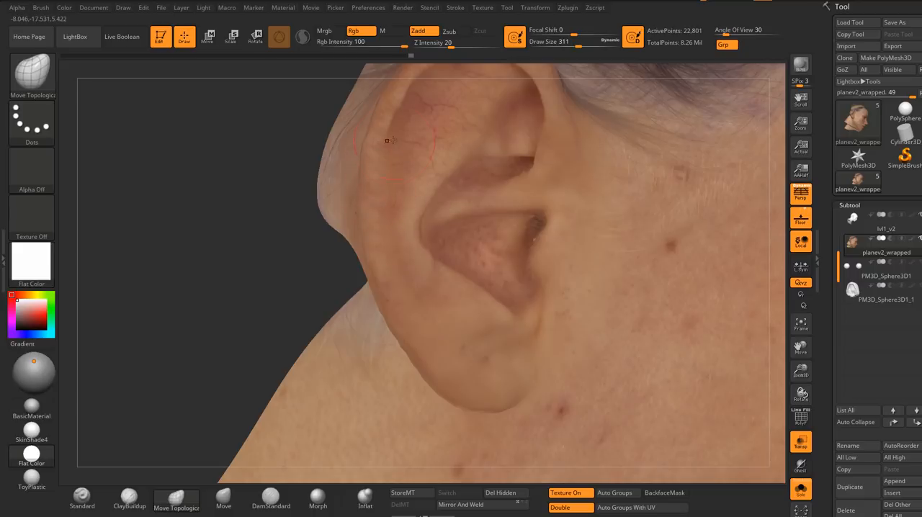
ctrl+right_drag(388, 190, 346, 213)
right_drag(425, 203, 400, 196)
alt+right_drag(455, 188, 319, 246)
ctrl+right_drag(280, 202, 461, 160)
right_drag(497, 189, 465, 220)
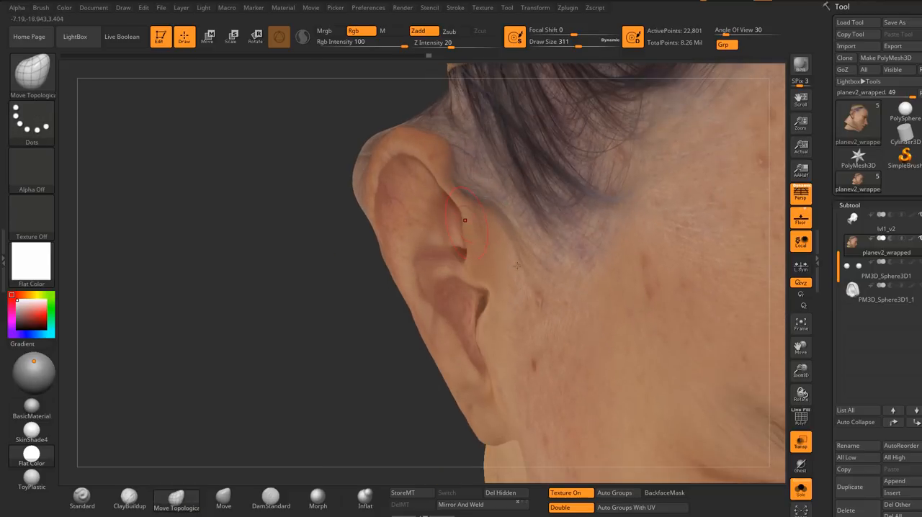
Step: Leave Solo mode and fit the ear's upper front rim to the sculpted ear with the Move Topological brush at draw size 318
click(804, 493)
ctrl+right_drag(513, 204, 473, 191)
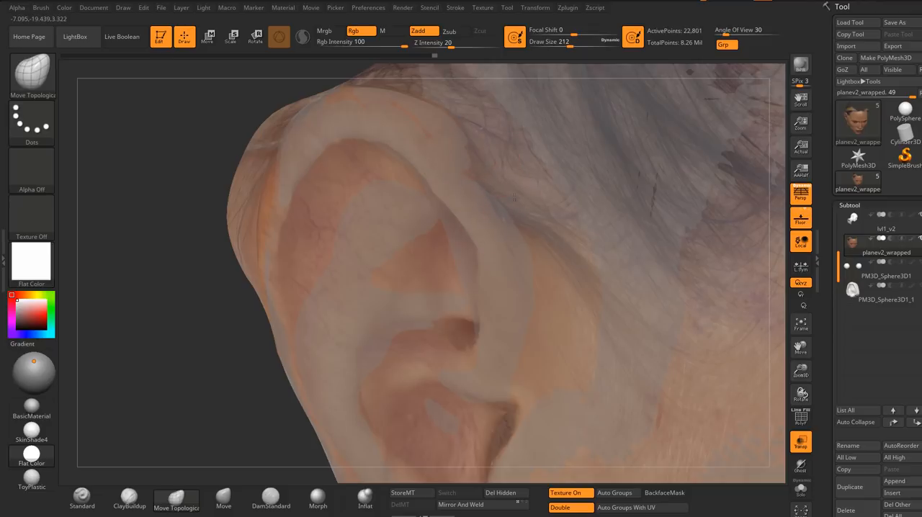
mouse_move(515, 197)
right_down()
mouse_move(468, 228)
mouse_move(499, 258)
right_up()
key(s)
drag(499, 261, 503, 261)
right_drag(504, 260, 511, 239)
key(s)
drag(491, 246, 494, 245)
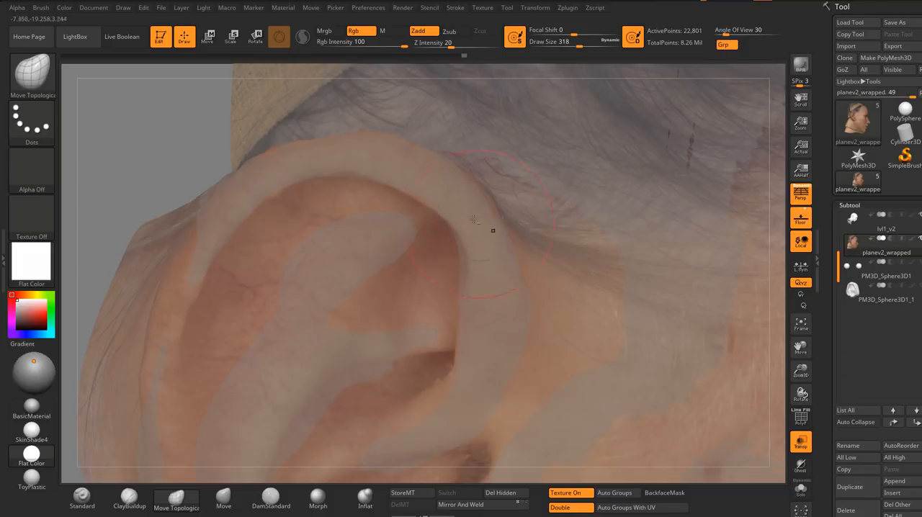
right_drag(488, 250, 454, 274)
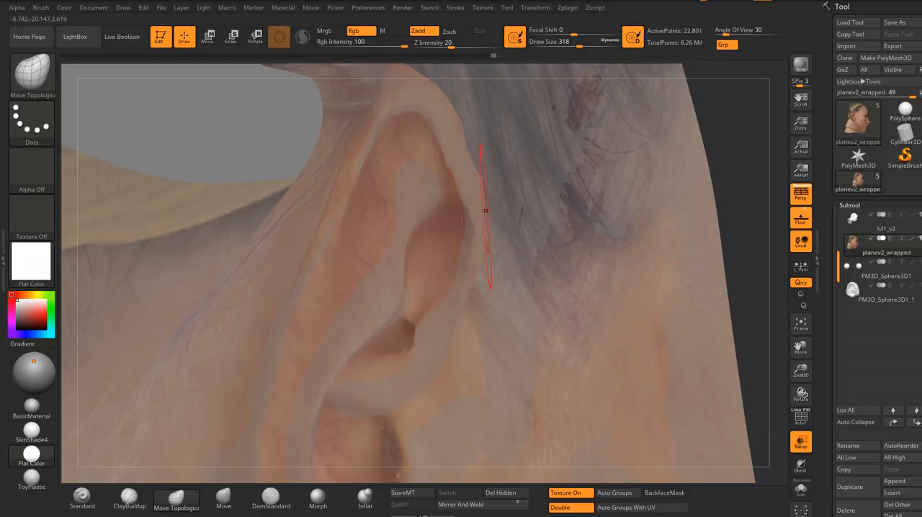
mouse_move(463, 221)
right_down()
mouse_move(497, 234)
mouse_move(461, 247)
mouse_move(493, 240)
right_up()
Step: Align the top of the ear's rim with the sculpt using the Move Topological brush at draw size 280
key(s)
drag(502, 242, 501, 241)
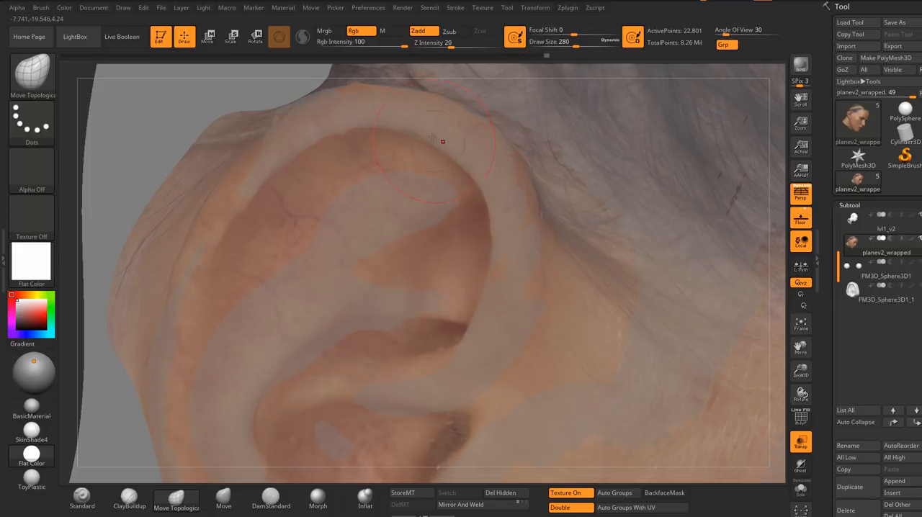
alt+right_drag(400, 136, 472, 157)
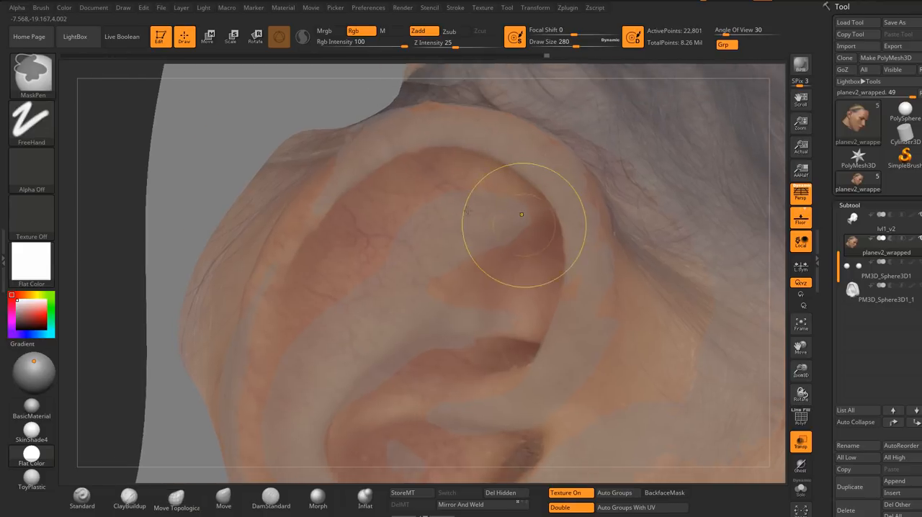
ctrl+right_drag(523, 225, 363, 81)
mouse_move(389, 180)
right_down()
mouse_move(495, 205)
mouse_move(506, 176)
mouse_move(474, 218)
mouse_move(448, 217)
mouse_move(460, 239)
mouse_move(533, 211)
mouse_move(519, 264)
mouse_move(488, 235)
mouse_move(457, 255)
right_up()
mouse_move(584, 255)
right_down()
mouse_move(621, 209)
mouse_move(519, 154)
right_up()
Step: Fit the upper front rim of the opposite ear to the sculpt with the Move Topological brush, raising the draw size to 311
key(s)
drag(515, 158, 504, 143)
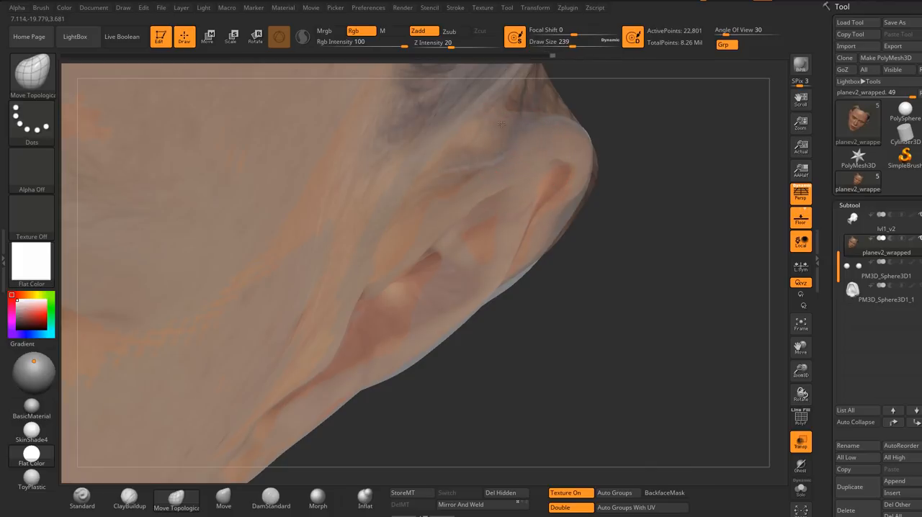
mouse_move(465, 161)
right_down()
mouse_move(512, 161)
mouse_move(497, 209)
right_up()
key(s)
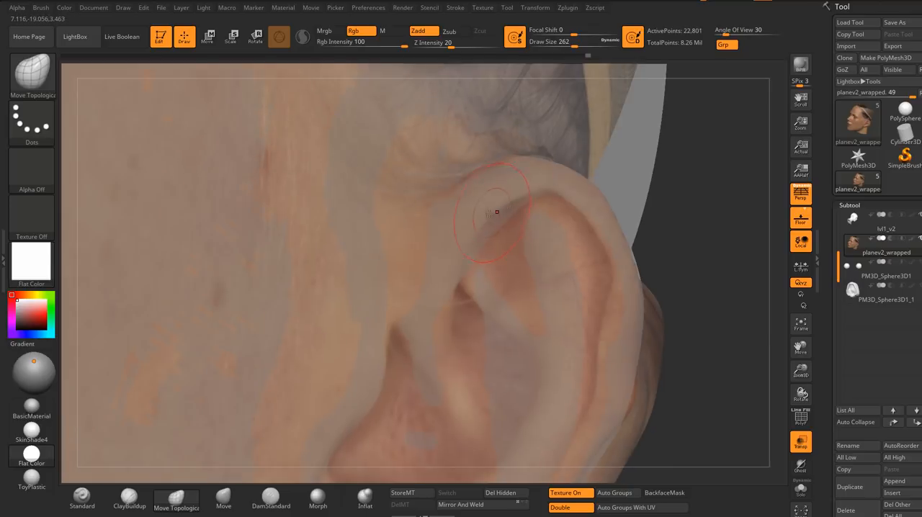
key(s)
drag(480, 213, 485, 214)
right_drag(485, 214, 471, 220)
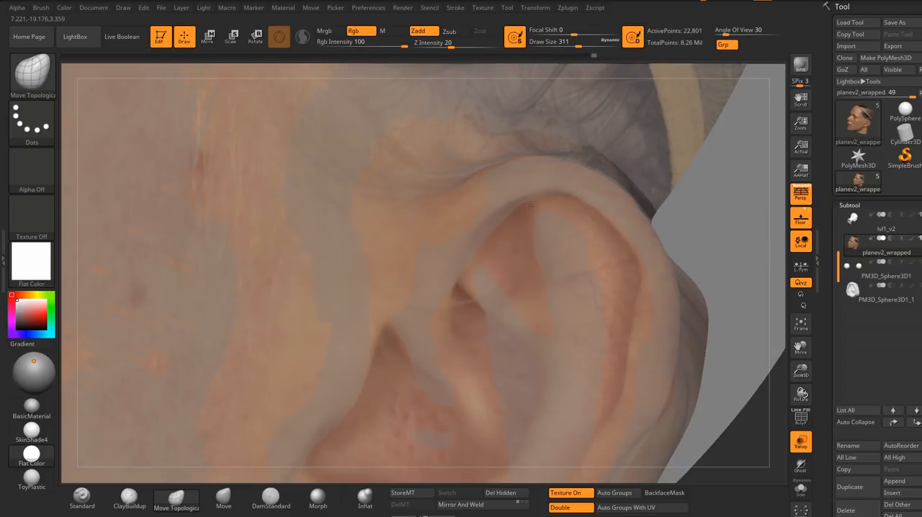
right_drag(582, 185, 488, 226)
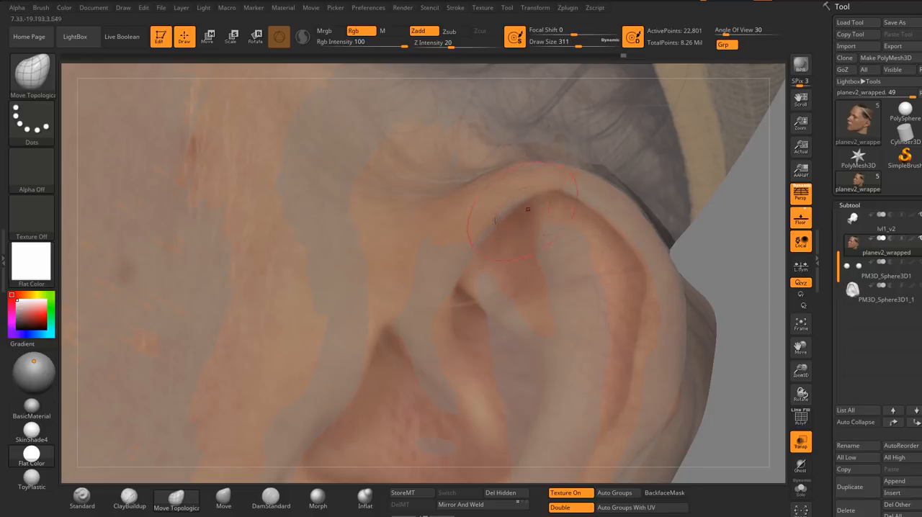
mouse_move(470, 268)
right_down()
mouse_move(433, 200)
mouse_move(504, 184)
mouse_move(520, 196)
mouse_move(617, 204)
mouse_move(602, 208)
right_up()
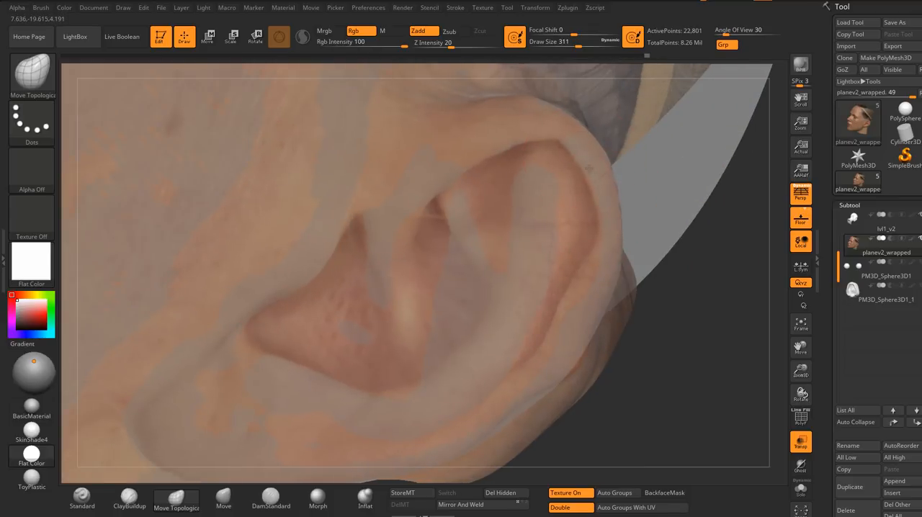
Step: Adjust the opposite ear's lower back rim with the Move Topological brush at draw size 379
mouse_move(566, 116)
right_down()
mouse_move(572, 235)
mouse_move(578, 228)
right_up()
key(s)
drag(579, 228, 585, 228)
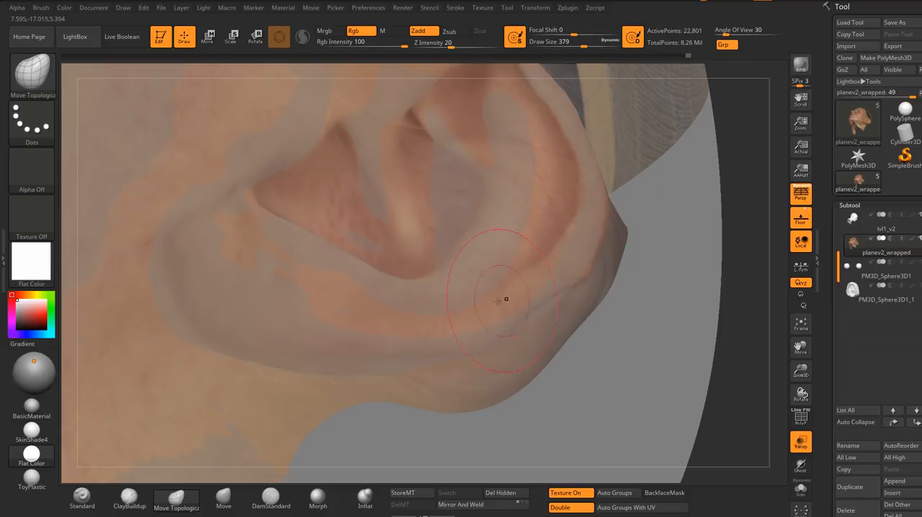
right_drag(572, 288, 741, 408)
Step: Turn off the transparent display and apply BasicMaterial to reveal where the two ear surfaces intersect
click(802, 444)
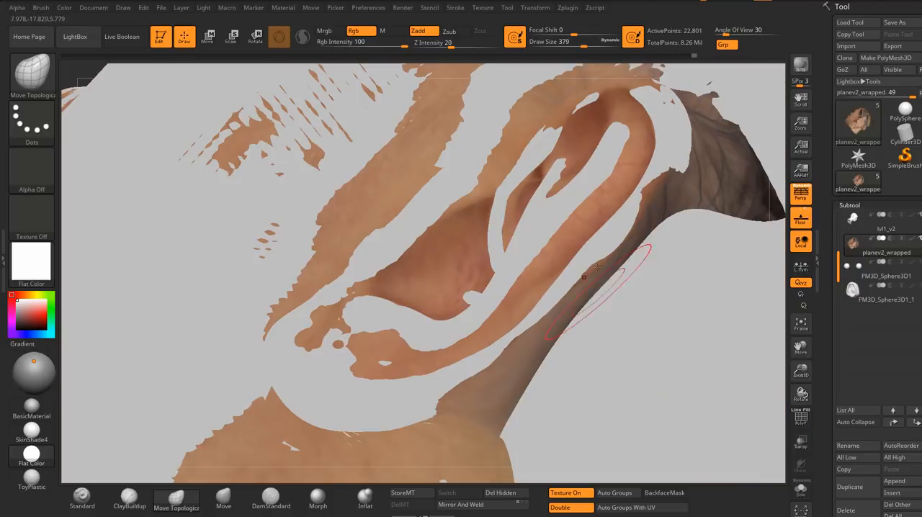
right_drag(612, 280, 392, 276)
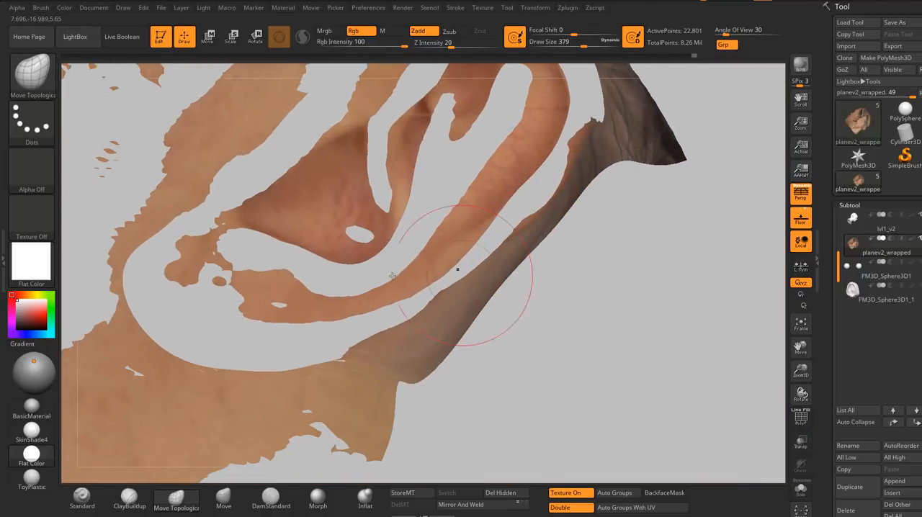
click(32, 408)
Step: Move the ear's outer back rim toward the sculpt at draw size 379 and check the mesh alone in Solo mode
right_drag(497, 233, 550, 262)
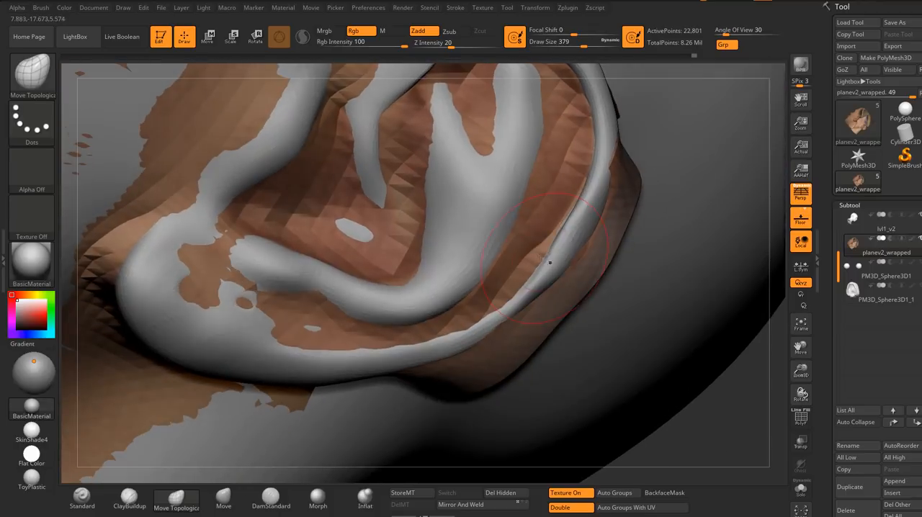
right_drag(574, 219, 559, 242)
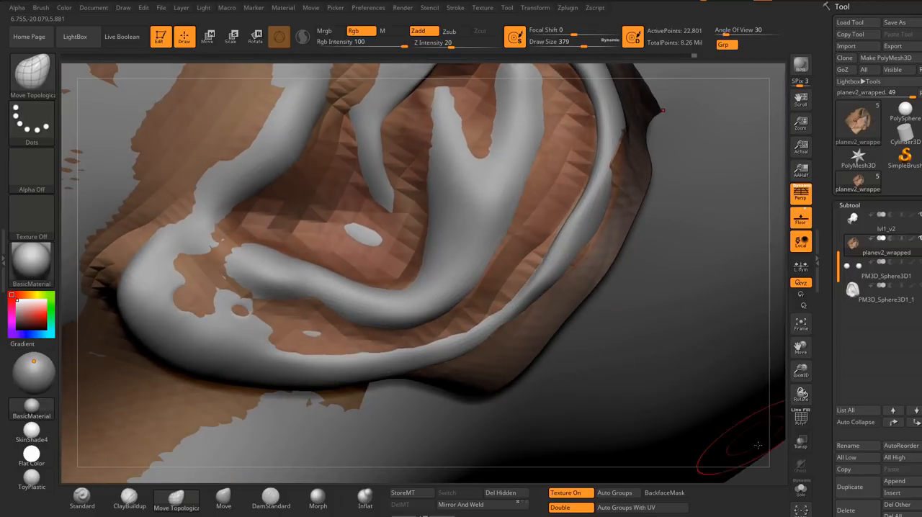
click(801, 493)
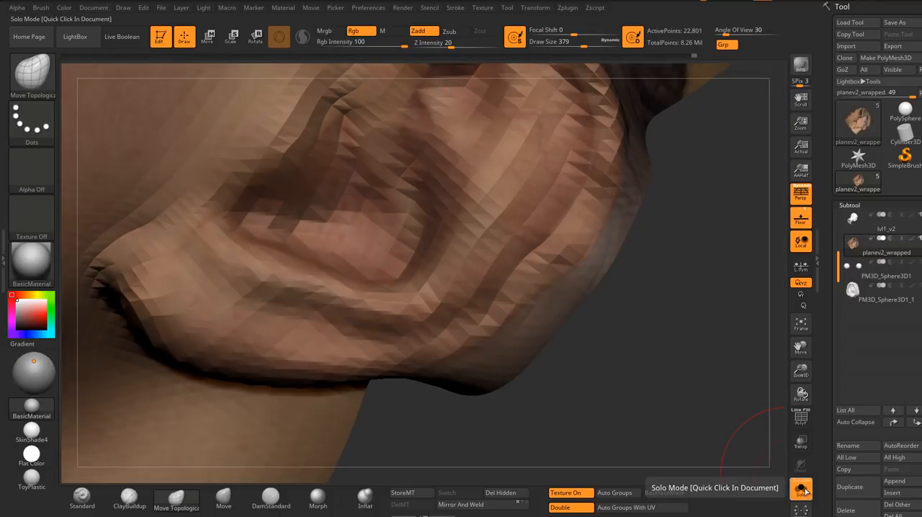
click(803, 492)
Step: Push the ear's outer back edge against the sculpted rim with the Move Topological brush at draw size 422
key(s)
drag(526, 282, 535, 285)
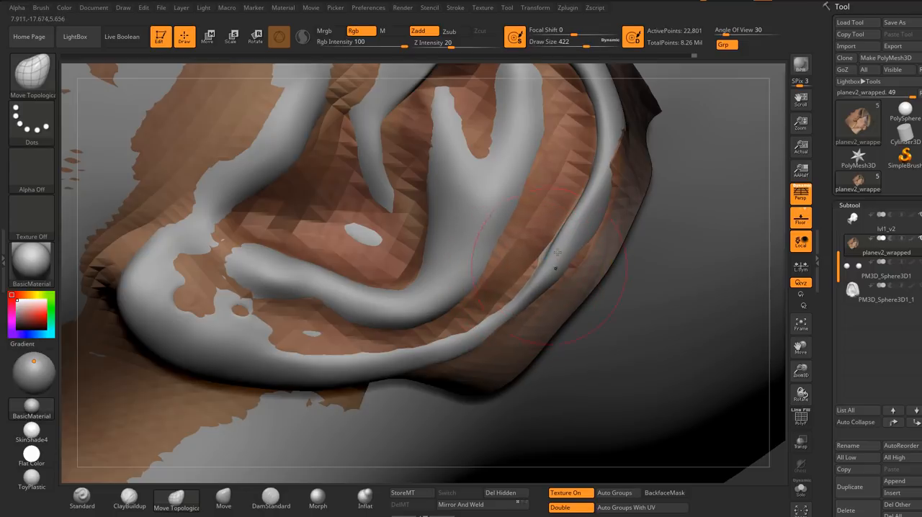
mouse_move(532, 295)
right_down()
mouse_move(591, 229)
mouse_move(616, 235)
mouse_move(656, 187)
right_up()
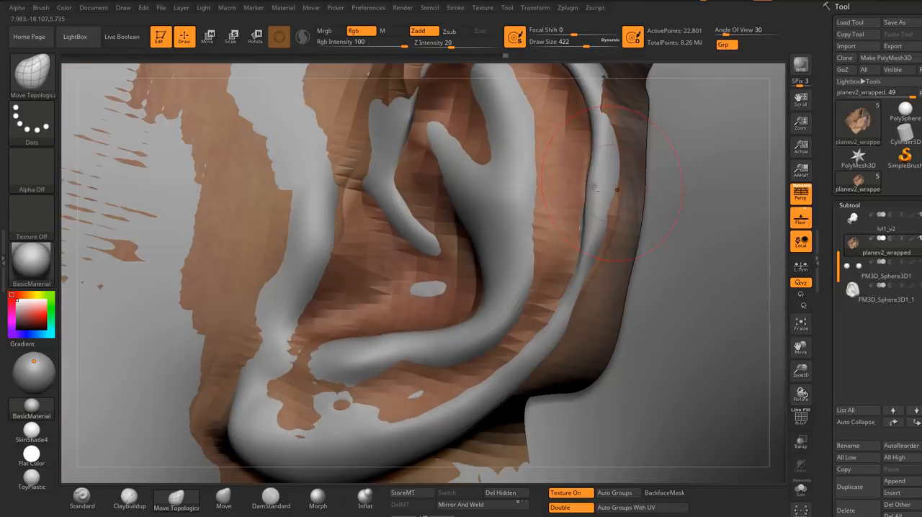
Step: Check the ear mesh alone in Solo mode and move its front inner fold onto the sculpt at draw size 422
alt+right_drag(594, 188, 511, 251)
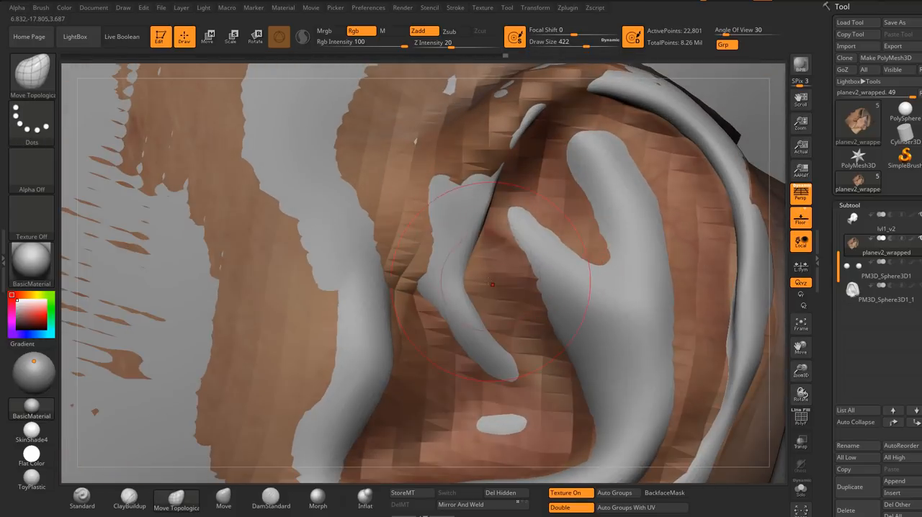
right_drag(525, 317, 515, 306)
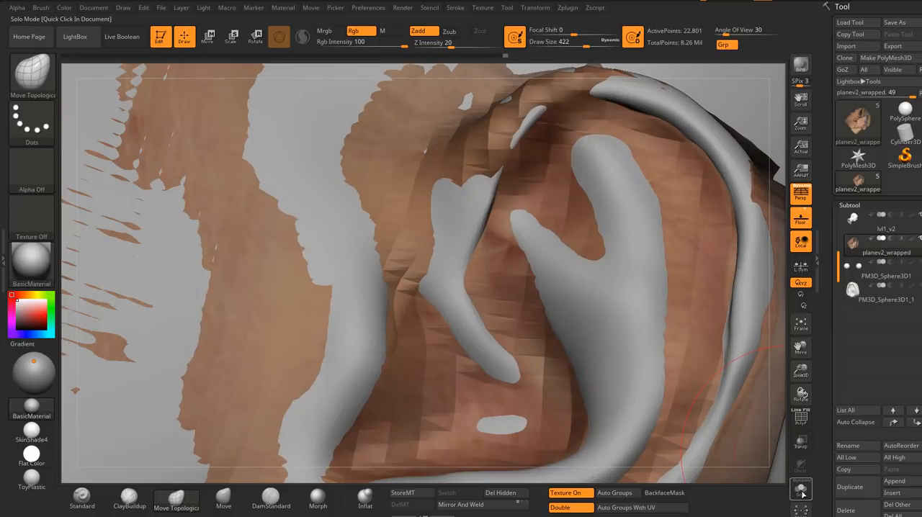
click(801, 492)
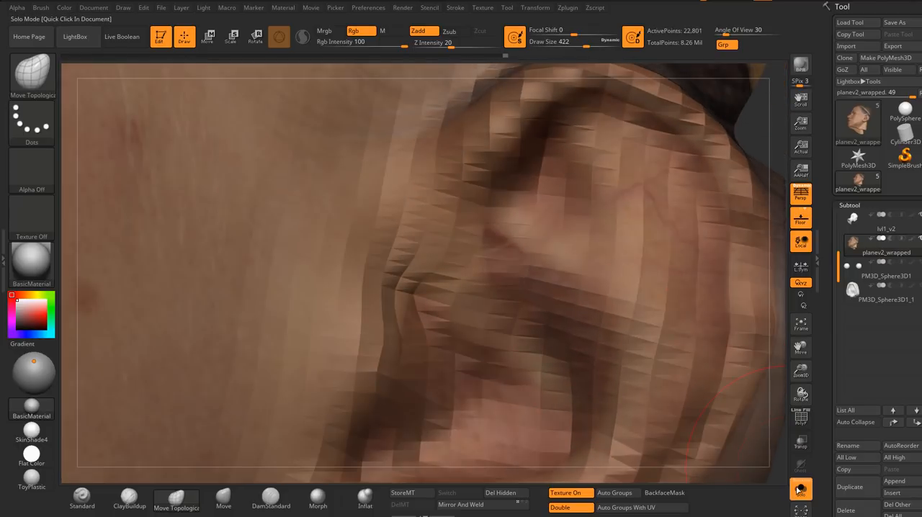
click(800, 492)
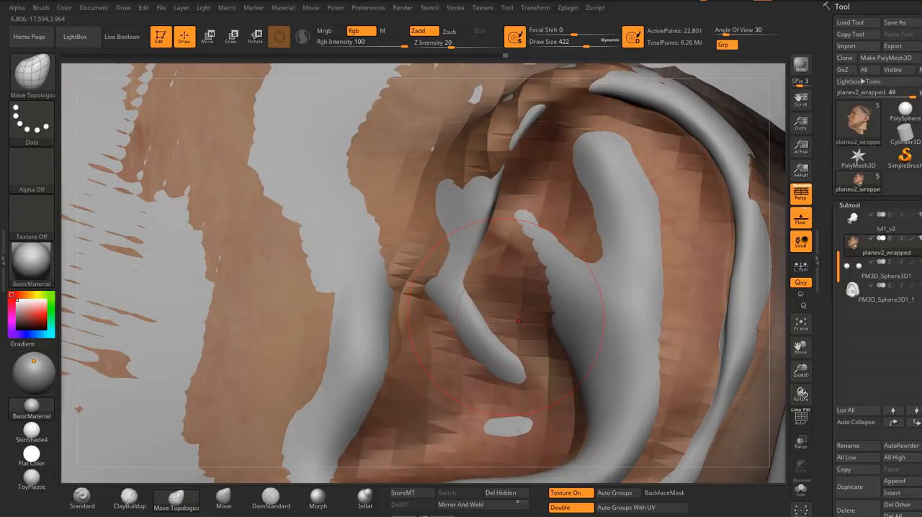
right_drag(497, 320, 506, 239)
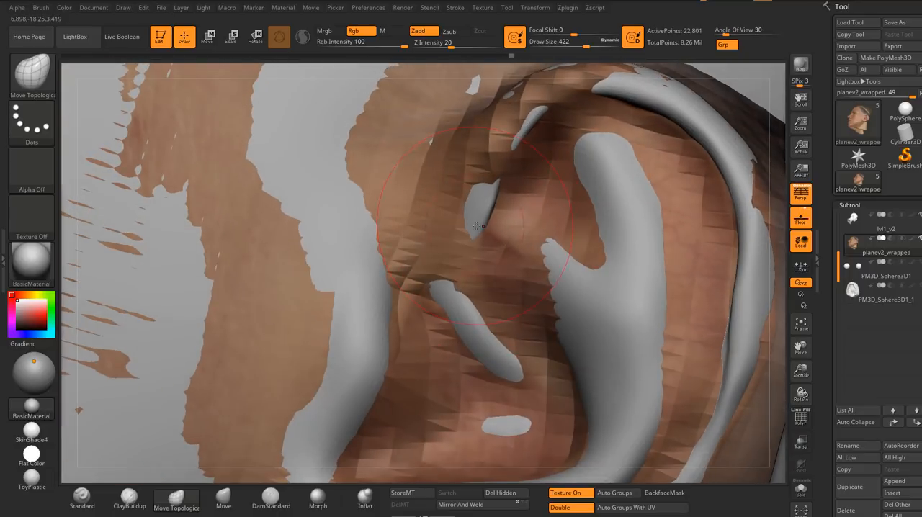
drag(521, 165, 523, 158)
right_drag(523, 158, 537, 141)
Step: Move the ear's concha and lower inner folds onto the sculpt with the Move Topological brush at draw size 372
key(s)
drag(536, 124, 548, 110)
mouse_move(505, 335)
right_down()
mouse_move(483, 299)
mouse_move(479, 224)
mouse_move(497, 225)
mouse_move(493, 194)
mouse_move(454, 271)
right_up()
key(s)
drag(454, 272, 507, 261)
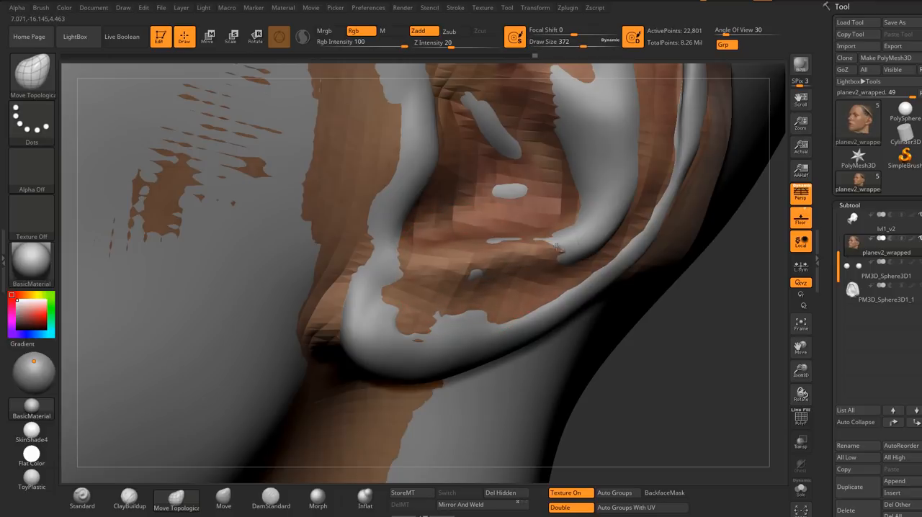
right_drag(621, 173, 612, 160)
drag(600, 157, 603, 138)
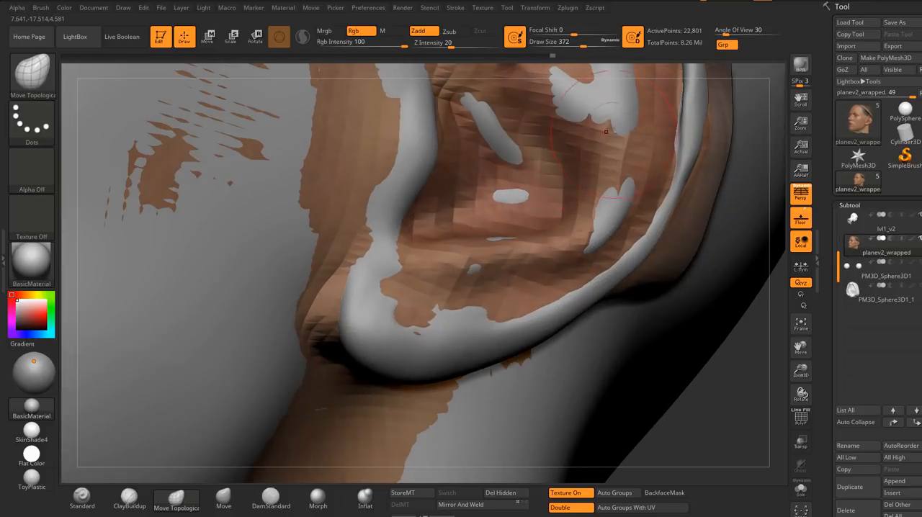
drag(597, 107, 602, 98)
ctrl+right_drag(613, 230, 581, 173)
mouse_move(526, 216)
ctrl+right_down()
mouse_move(509, 329)
mouse_move(550, 274)
mouse_move(754, 424)
ctrl+right_up()
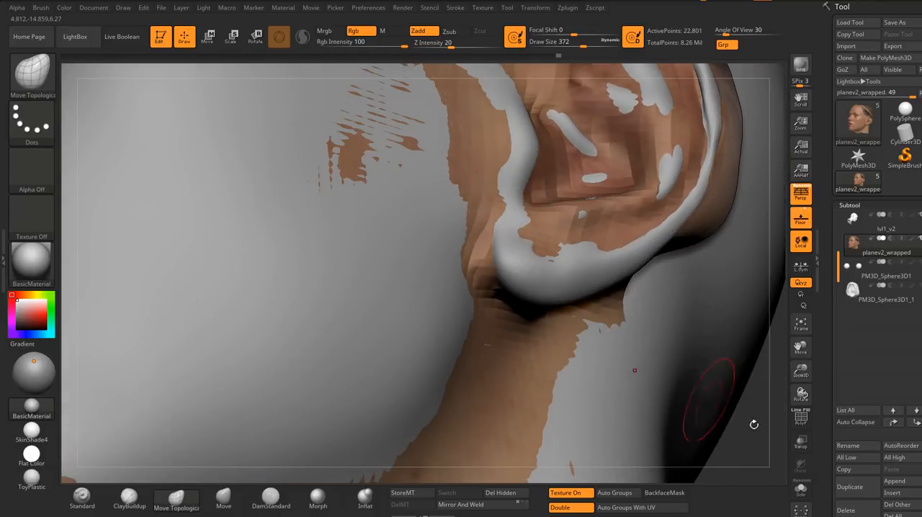
Step: Turn on the transparent display and adjust the ear's lower rim above the lobe at draw size 453
click(803, 450)
right_drag(497, 277, 552, 271)
key(s)
drag(552, 271, 557, 272)
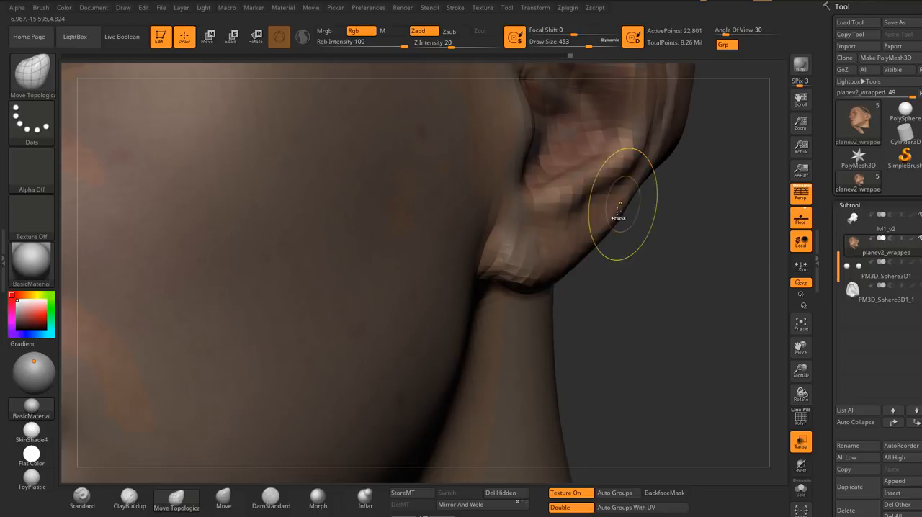
mouse_move(621, 216)
ctrl+right_down()
mouse_move(635, 148)
mouse_move(609, 130)
mouse_move(637, 229)
mouse_move(635, 173)
ctrl+right_up()
Step: Align the ear's upper and outer back rim with the transparent sculpt using the Move Topological brush at draw size 331
key(s)
drag(634, 173, 629, 172)
mouse_move(629, 171)
right_down()
mouse_move(661, 173)
mouse_move(650, 150)
right_up()
key(s)
drag(653, 155, 650, 155)
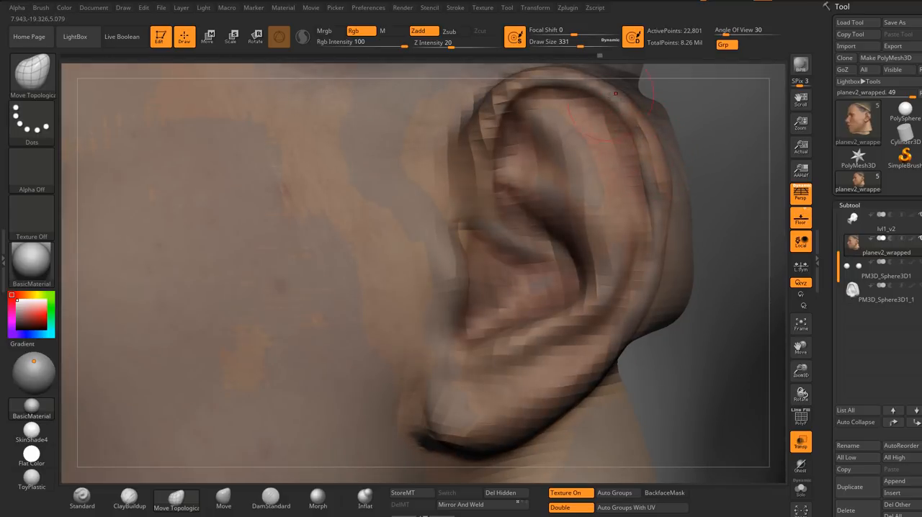
right_drag(627, 129, 602, 132)
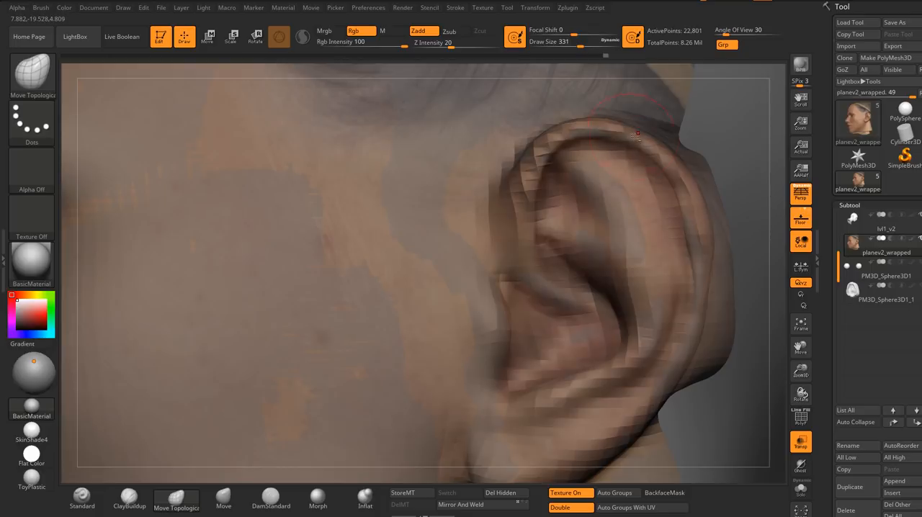
right_drag(690, 195, 674, 211)
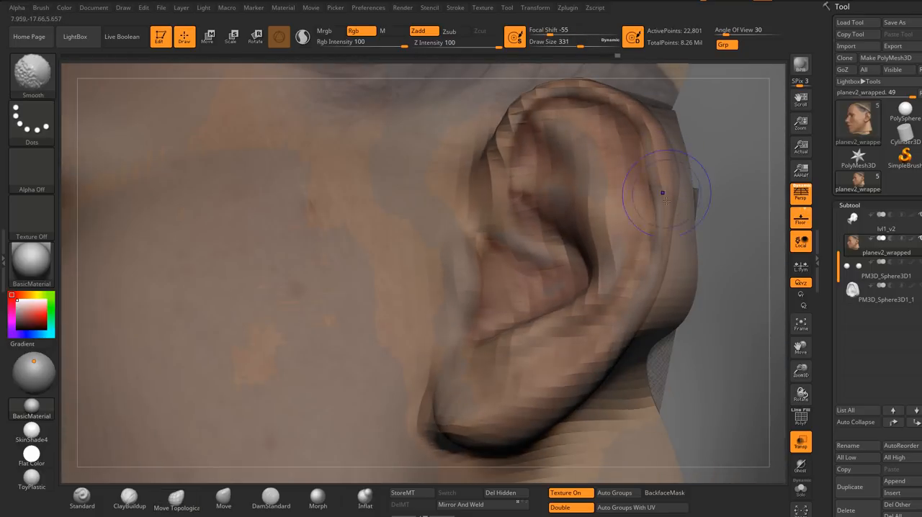
mouse_move(663, 191)
right_down()
mouse_move(671, 188)
mouse_move(676, 211)
mouse_move(529, 227)
mouse_move(542, 232)
mouse_move(582, 189)
mouse_move(543, 187)
mouse_move(666, 235)
right_up()
Step: Isolate the face mesh in Solo mode, nudge the mouth corner, and reduce the draw size to 207
alt+right_drag(506, 255, 614, 261)
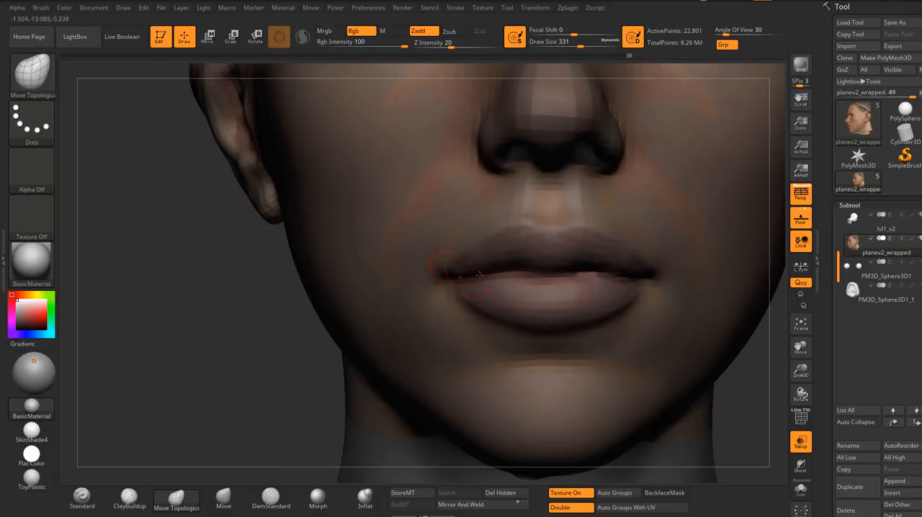
right_drag(480, 275, 567, 272)
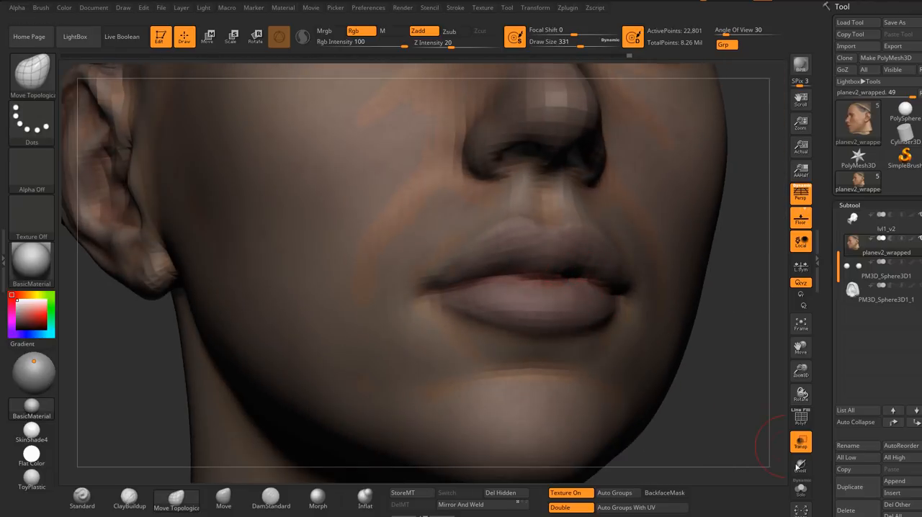
click(802, 493)
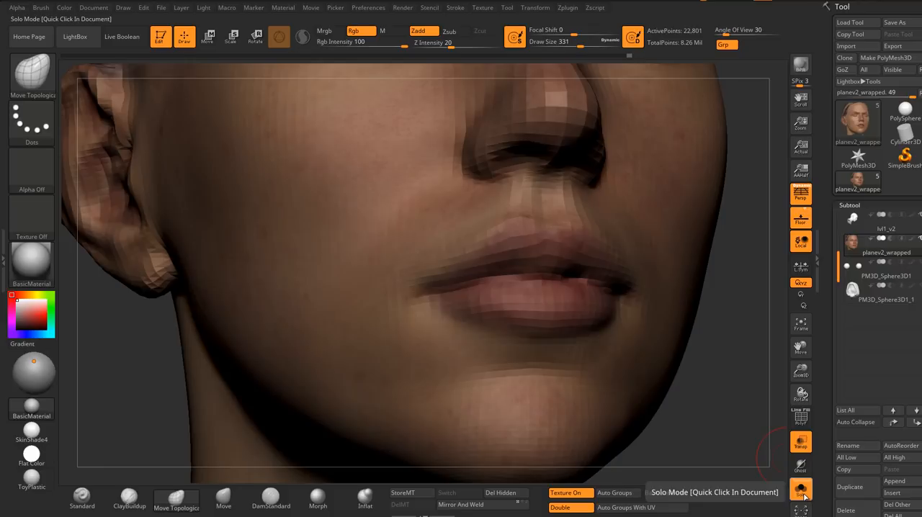
ctrl+right_drag(549, 286, 585, 294)
right_drag(462, 289, 513, 288)
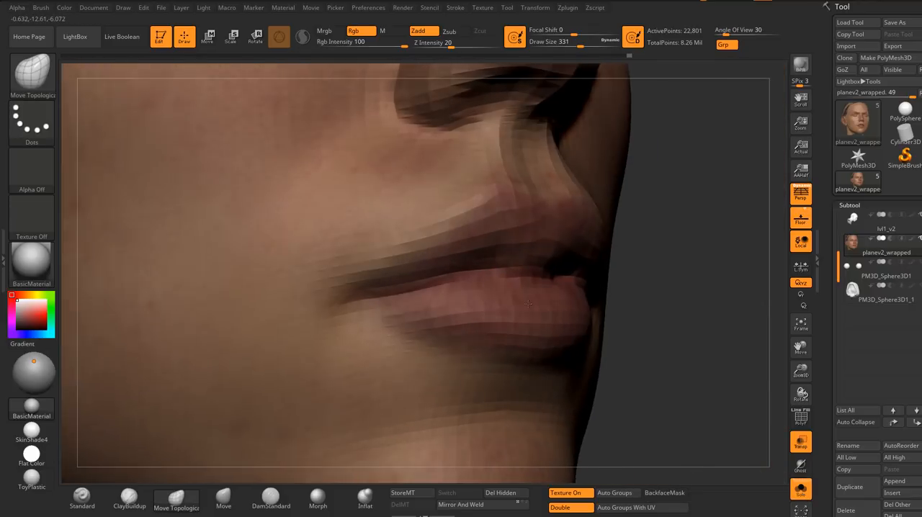
mouse_move(393, 298)
ctrl+right_down()
mouse_move(414, 304)
mouse_move(399, 297)
mouse_move(436, 278)
mouse_move(410, 268)
ctrl+right_up()
key(s)
click(392, 296)
right_drag(613, 288, 536, 294)
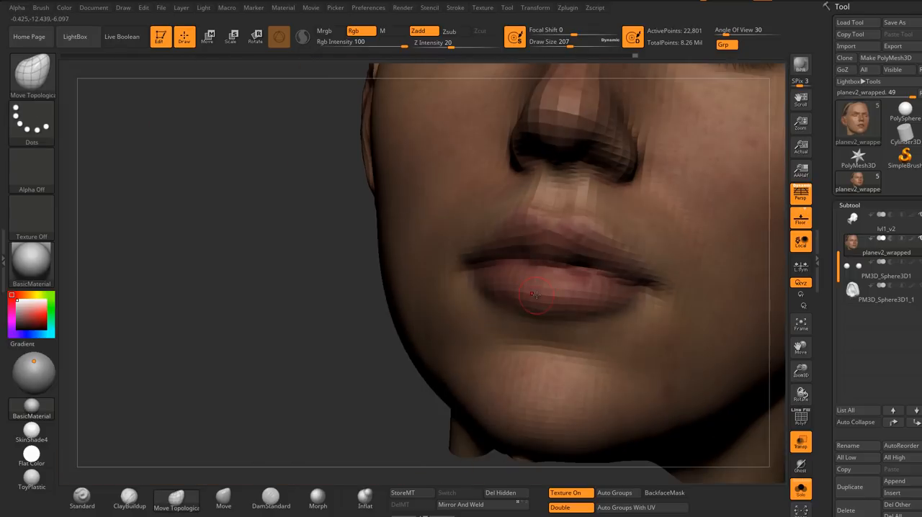
Step: Raise the face mesh one subdivision level and adjust the upper lip and the underside of the nose
key(d)
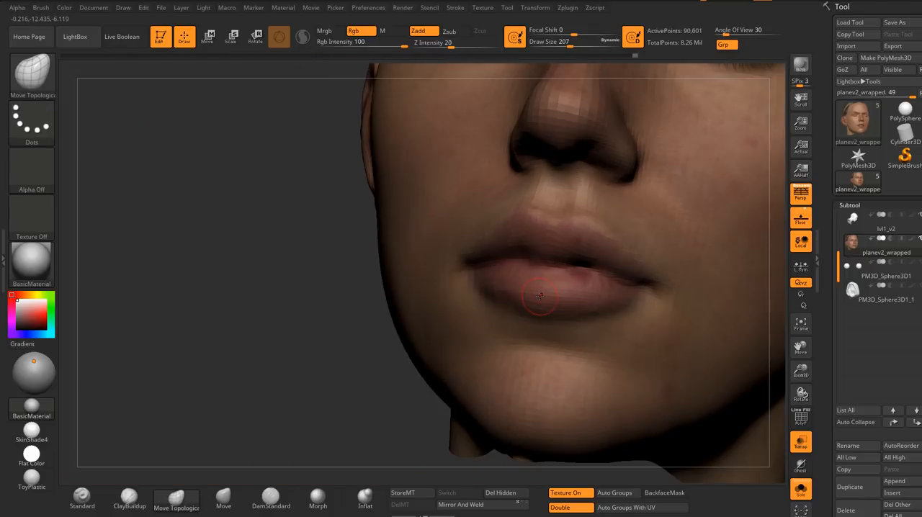
mouse_move(581, 247)
right_down()
mouse_move(521, 274)
mouse_move(549, 248)
mouse_move(539, 225)
mouse_move(539, 268)
right_up()
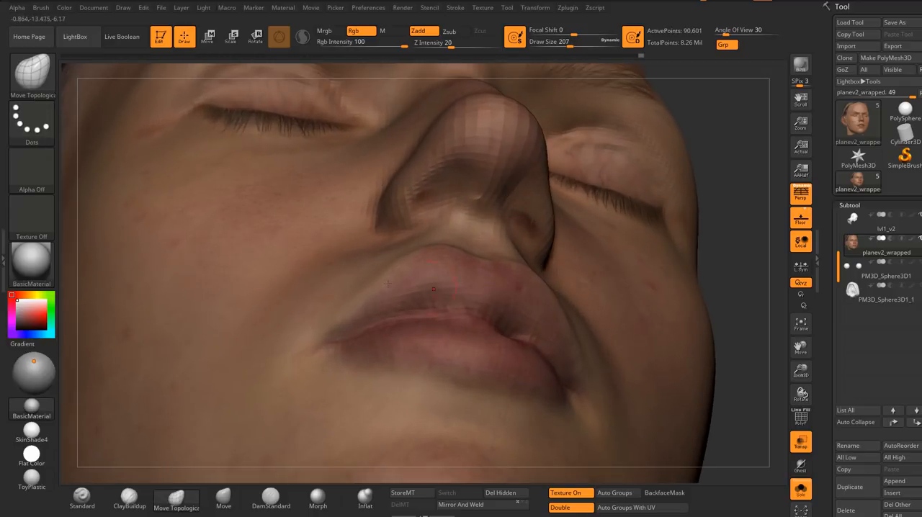
ctrl+right_drag(495, 222, 496, 184)
right_drag(495, 183, 497, 223)
mouse_move(497, 224)
right_down()
mouse_move(463, 196)
mouse_move(434, 202)
right_up()
Step: Reshape the nostril and nose tip with the Move Topological brush at draw size 365
key(s)
click(453, 203)
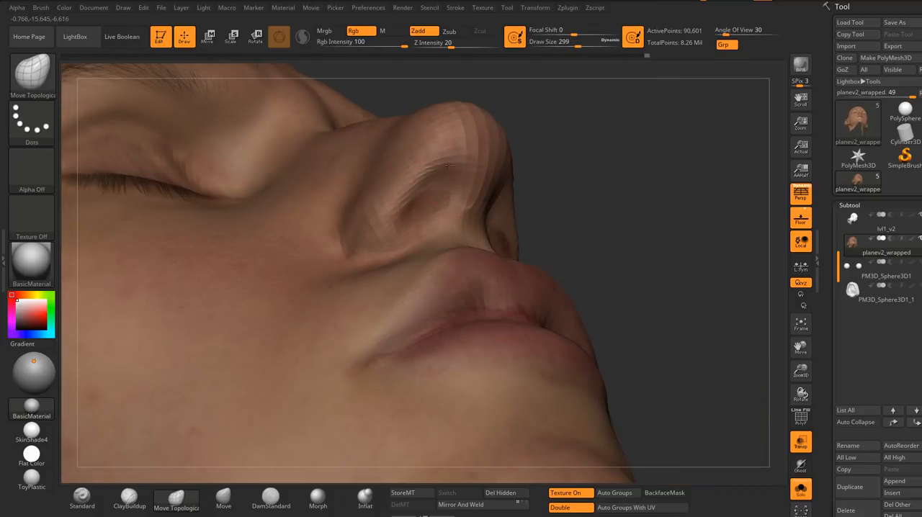
key(s)
click(453, 170)
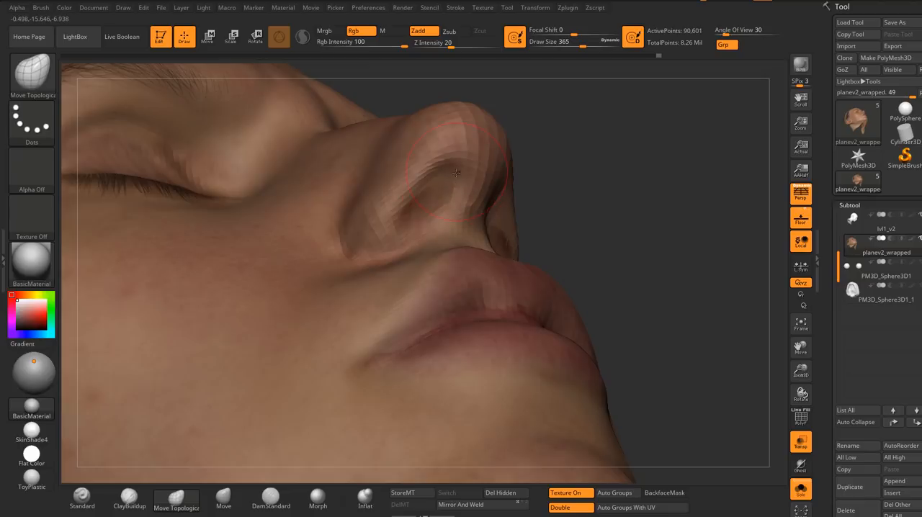
right_drag(438, 129, 441, 106)
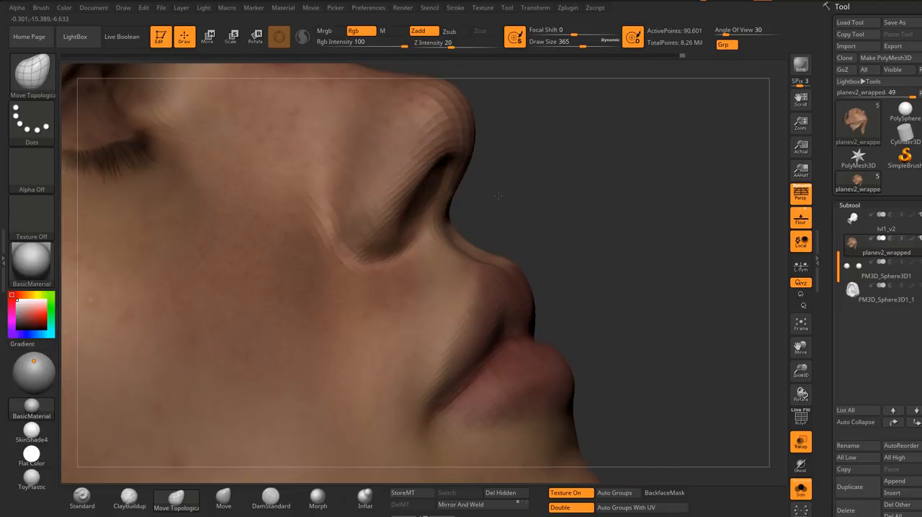
right_drag(499, 195, 525, 270)
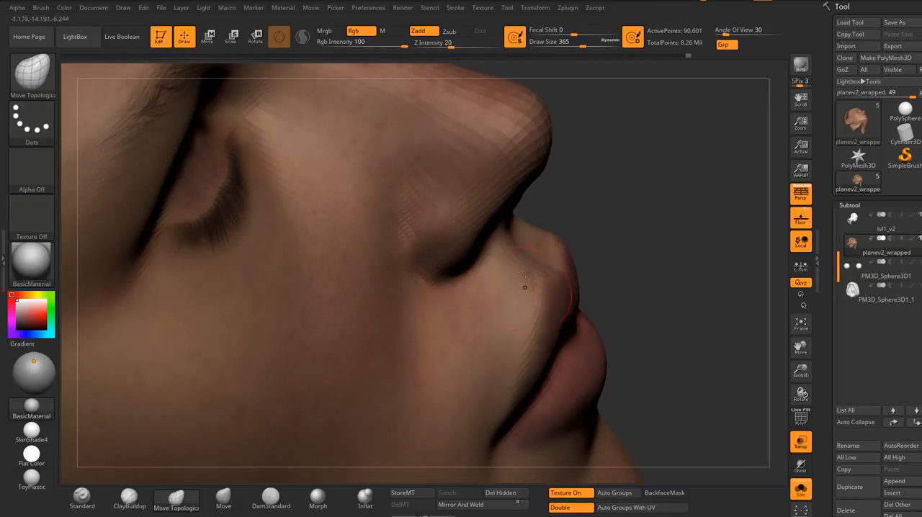
Step: Apply the Flat Color material and turn off Solo mode to fit the nostril wing against the transparent sculpt
click(31, 454)
right_drag(391, 259, 484, 261)
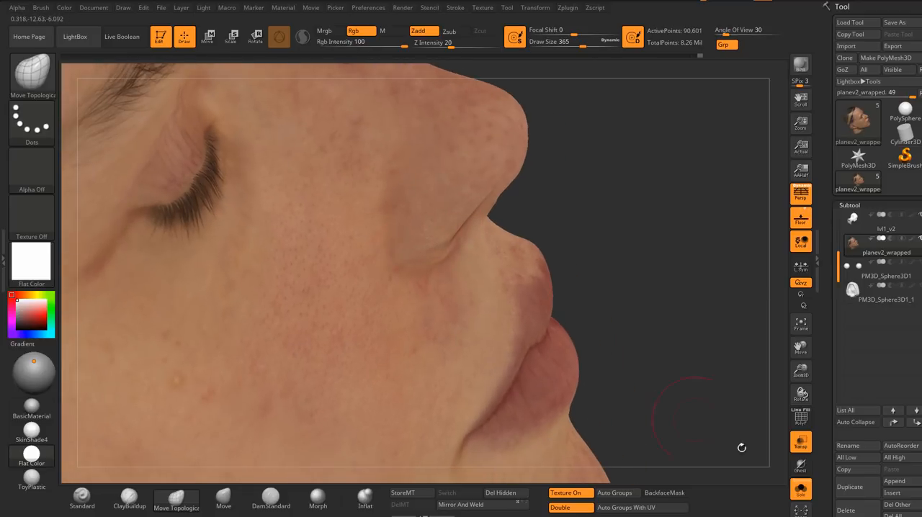
click(801, 490)
mouse_move(408, 243)
right_down()
mouse_move(441, 264)
mouse_move(402, 226)
right_up()
mouse_move(454, 237)
right_down()
mouse_move(474, 199)
mouse_move(522, 198)
right_up()
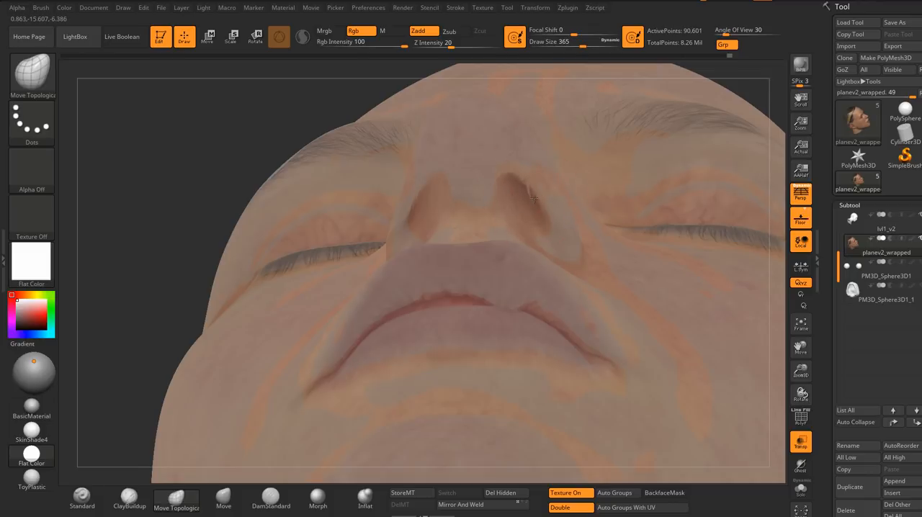
Step: Move the nose tip and the area above the nostrils toward the sculpt at draw size 460
mouse_move(507, 168)
right_down()
mouse_move(562, 216)
mouse_move(579, 191)
mouse_move(517, 206)
mouse_move(437, 206)
mouse_move(442, 229)
right_up()
key(s)
drag(442, 230, 444, 230)
right_drag(445, 230, 425, 221)
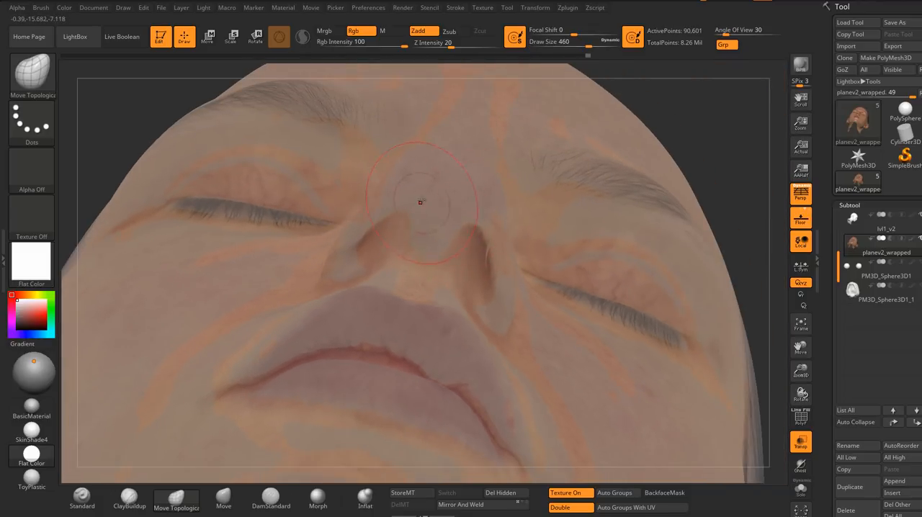
mouse_move(442, 183)
right_down()
mouse_move(461, 188)
mouse_move(451, 155)
mouse_move(452, 192)
right_up()
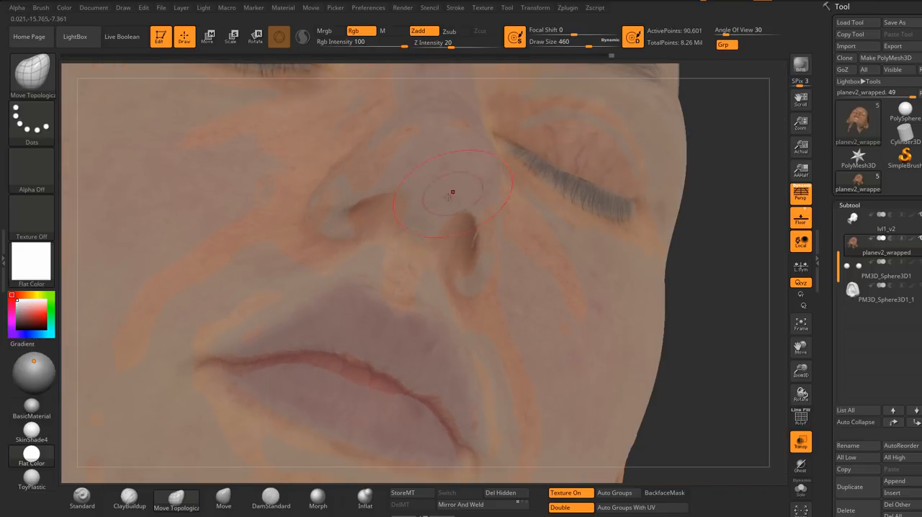
Step: Fit the sides and wings of the nose to the sculpt from several angles at draw size 460
mouse_move(471, 151)
right_down()
mouse_move(442, 136)
mouse_move(504, 140)
mouse_move(397, 219)
mouse_move(397, 241)
mouse_move(360, 230)
right_up()
right_drag(382, 197, 382, 186)
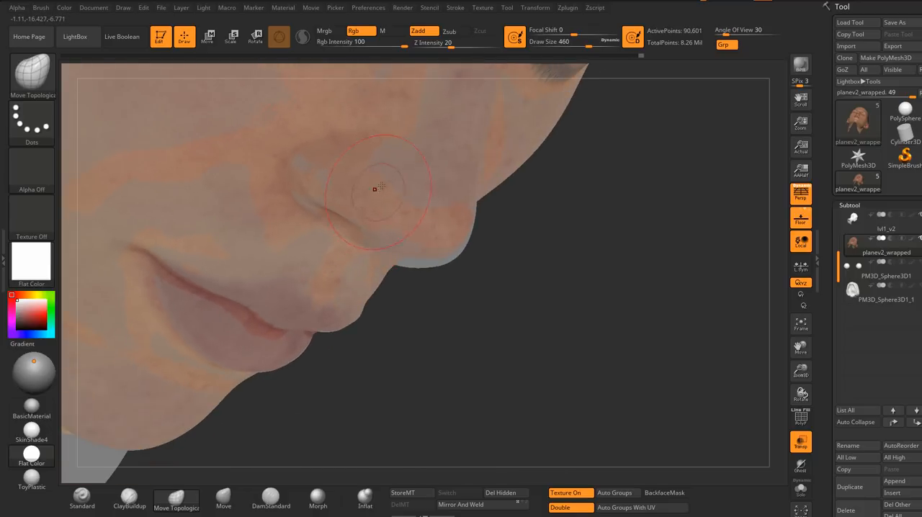
right_drag(407, 265, 477, 216)
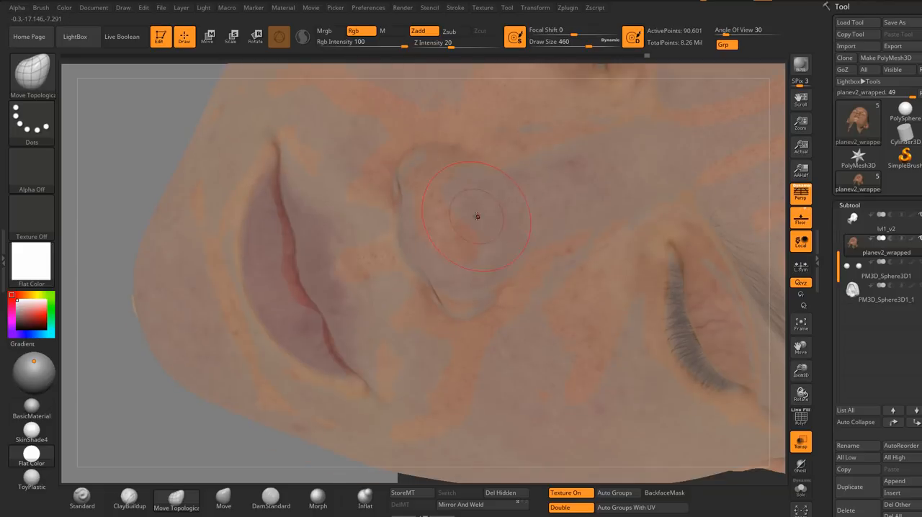
ctrl+right_drag(466, 288, 519, 382)
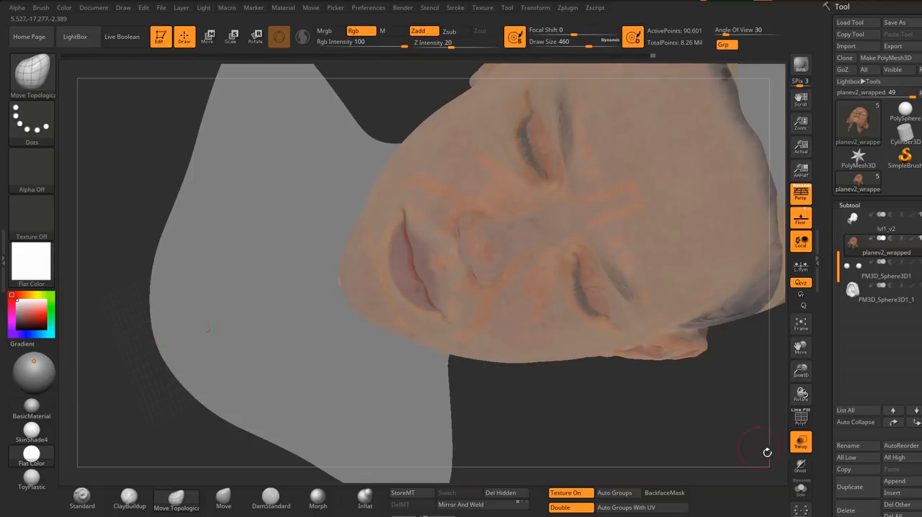
Step: Isolate the textured face mesh in Solo mode and refine the nostril and nose tip, reducing the draw size to 400
click(802, 489)
ctrl+right_drag(483, 251, 475, 288)
mouse_move(476, 288)
right_down()
mouse_move(469, 267)
mouse_move(620, 270)
mouse_move(578, 266)
mouse_move(581, 252)
mouse_move(568, 294)
right_up()
right_drag(556, 225, 556, 290)
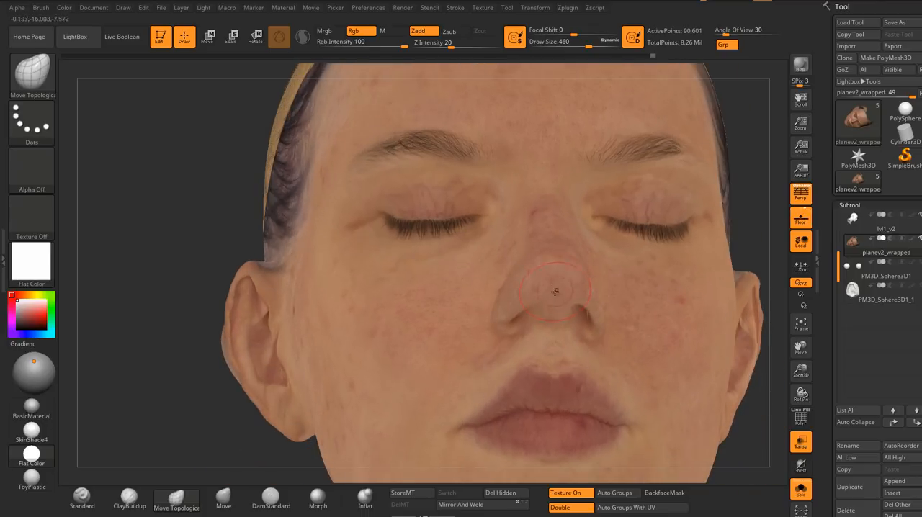
right_drag(557, 249, 454, 328)
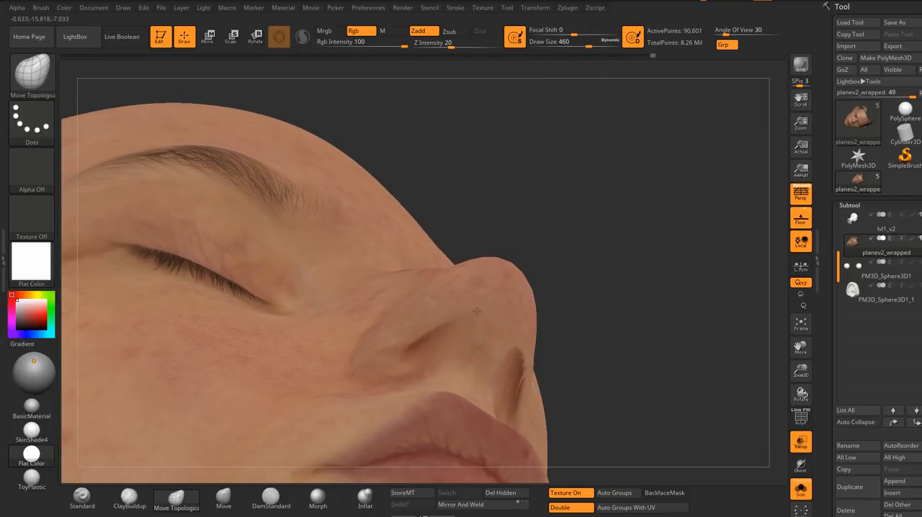
drag(510, 333, 513, 331)
right_drag(513, 331, 450, 330)
drag(518, 333, 516, 327)
mouse_move(517, 327)
right_down()
mouse_move(443, 325)
mouse_move(503, 328)
mouse_move(474, 324)
mouse_move(509, 301)
right_up()
key(s)
drag(509, 302, 504, 301)
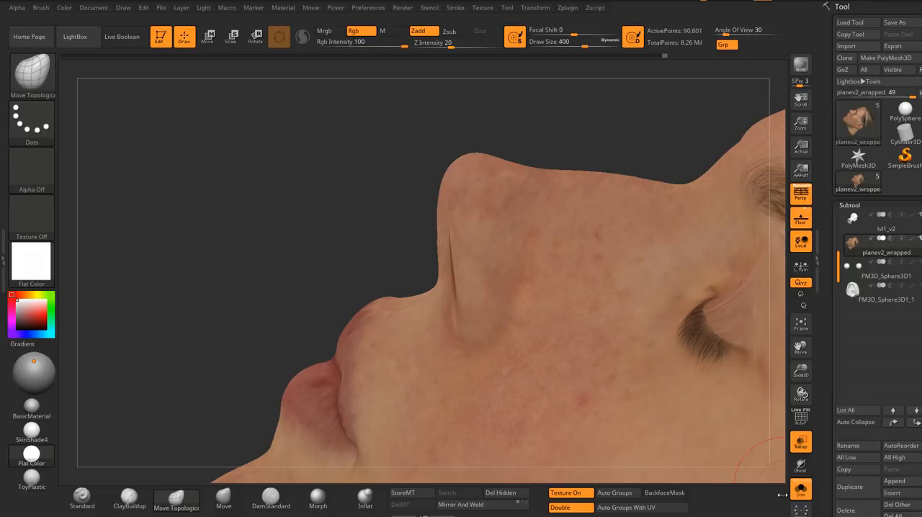
Step: Switch to the lvl1_v2 subtool and apply BasicMaterial to examine the sculpted nostril's shape
click(843, 217)
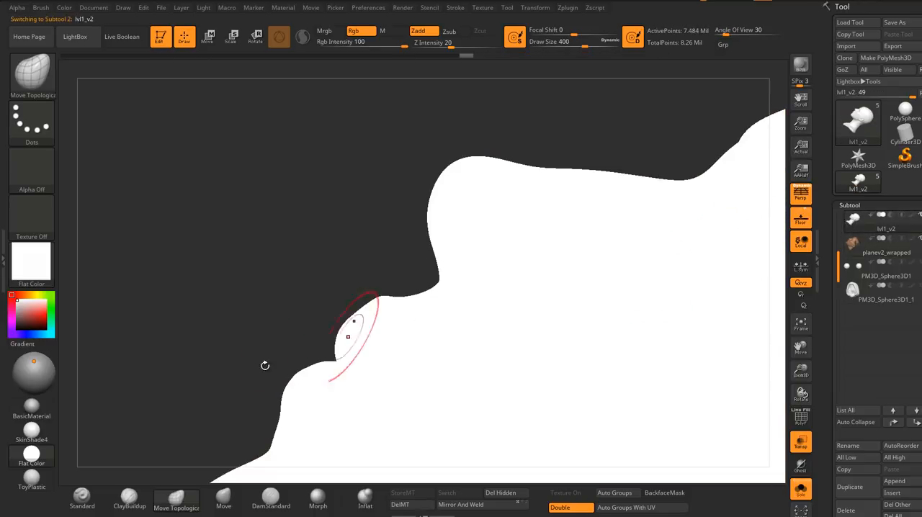
click(27, 416)
ctrl+right_drag(560, 338, 560, 323)
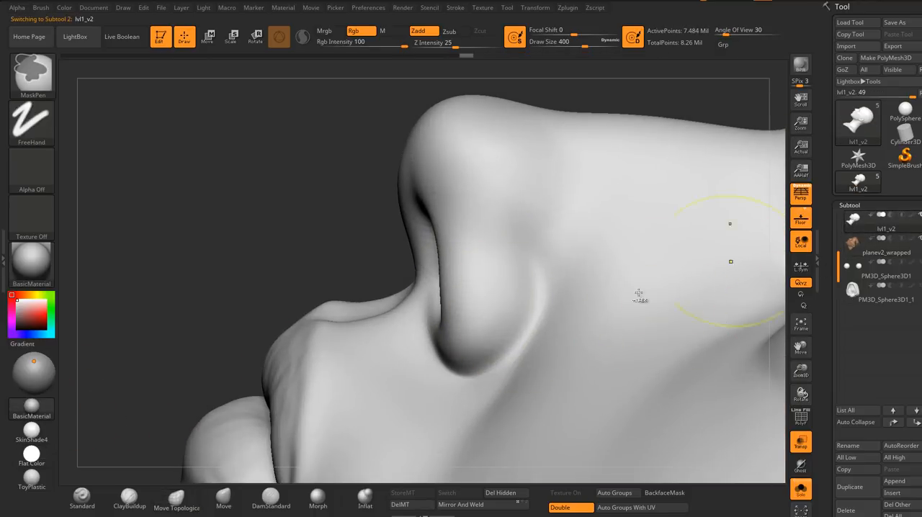
Step: Return to the planev2_wrapped subtool, apply the Flat Color material and set the Move Topological draw size to 331
ctrl+right_drag(640, 292, 639, 308)
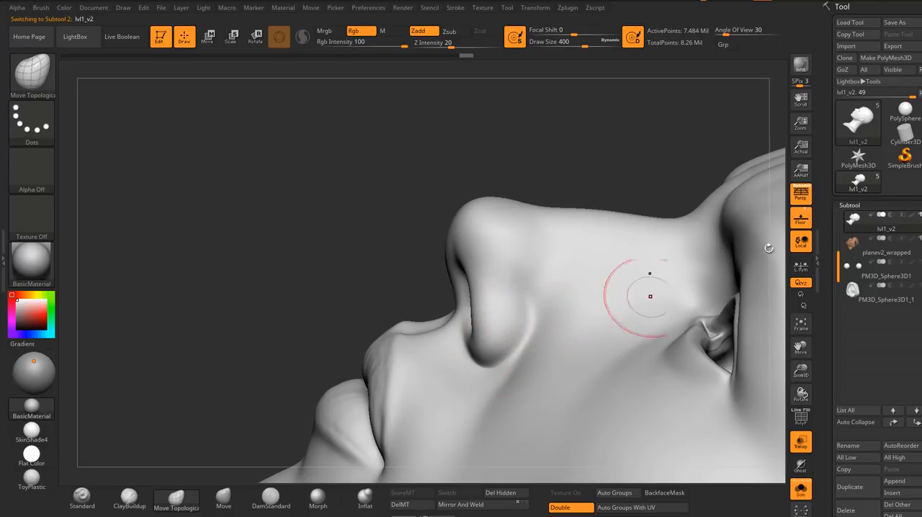
click(865, 247)
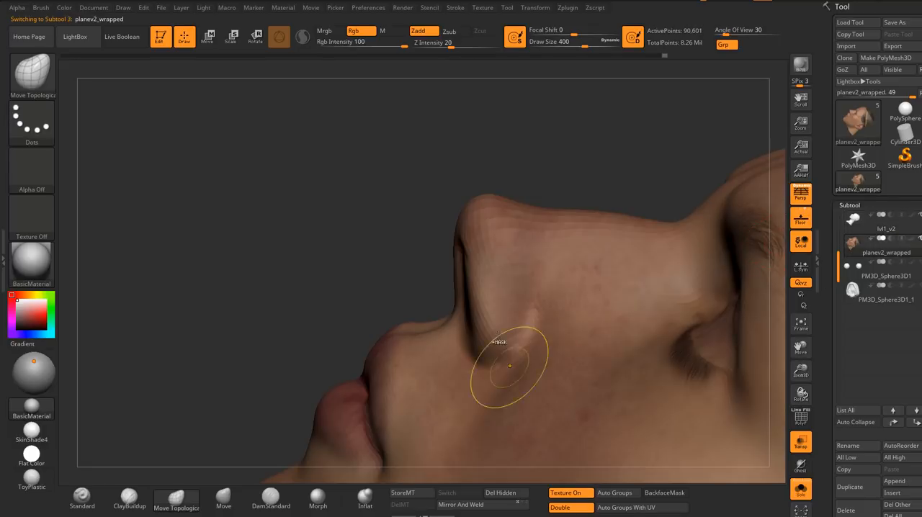
mouse_move(511, 367)
ctrl+right_down()
mouse_move(521, 348)
mouse_move(521, 359)
mouse_move(498, 369)
ctrl+right_up()
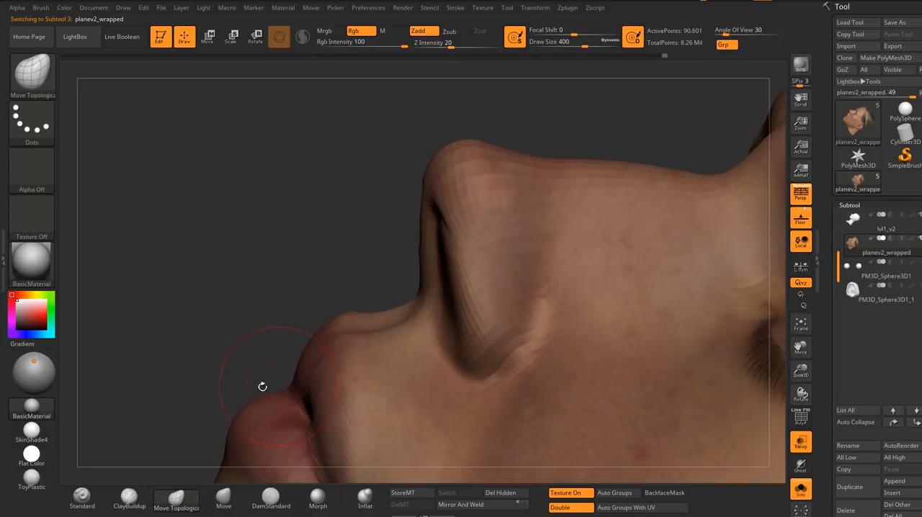
click(34, 456)
mouse_move(433, 389)
ctrl+right_down()
mouse_move(476, 360)
mouse_move(516, 353)
mouse_move(513, 373)
ctrl+right_up()
key(s)
click(503, 357)
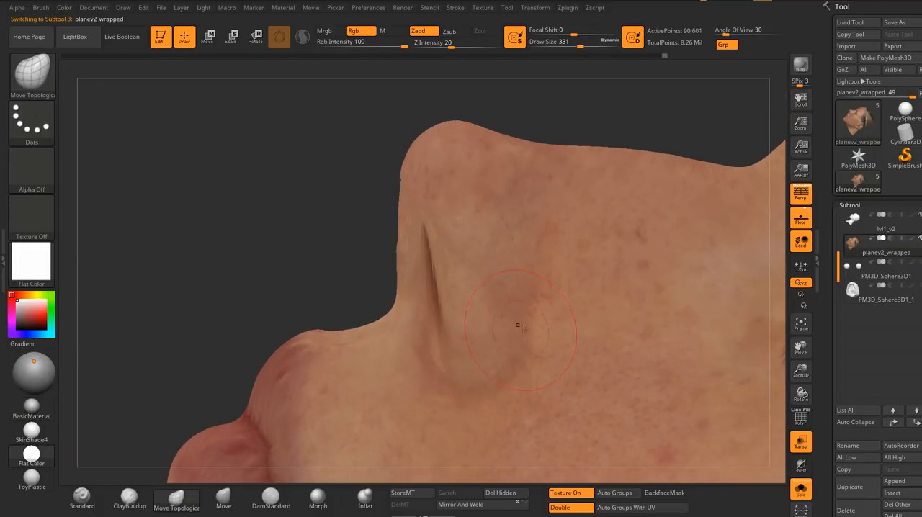
Step: Reshape the nostril wing and its crease on the isolated face mesh from both sides with Move Topological
right_drag(517, 325, 518, 353)
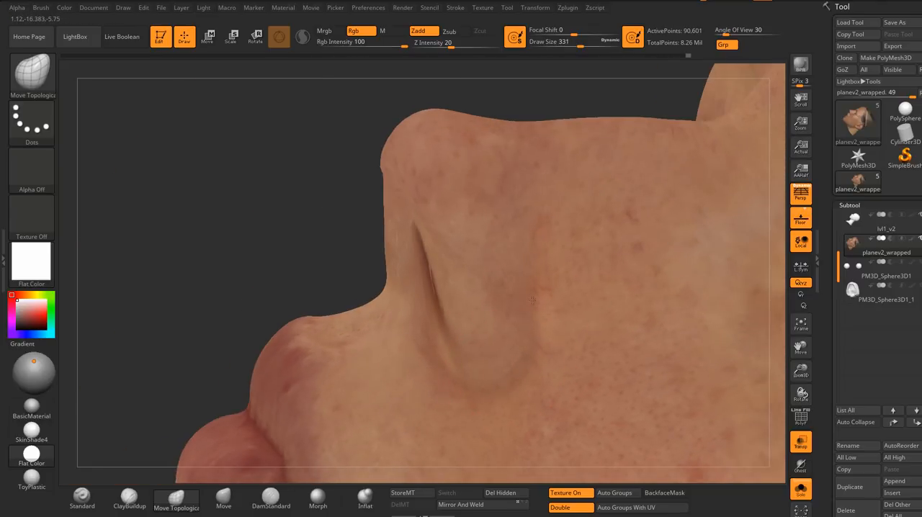
right_drag(465, 312, 531, 264)
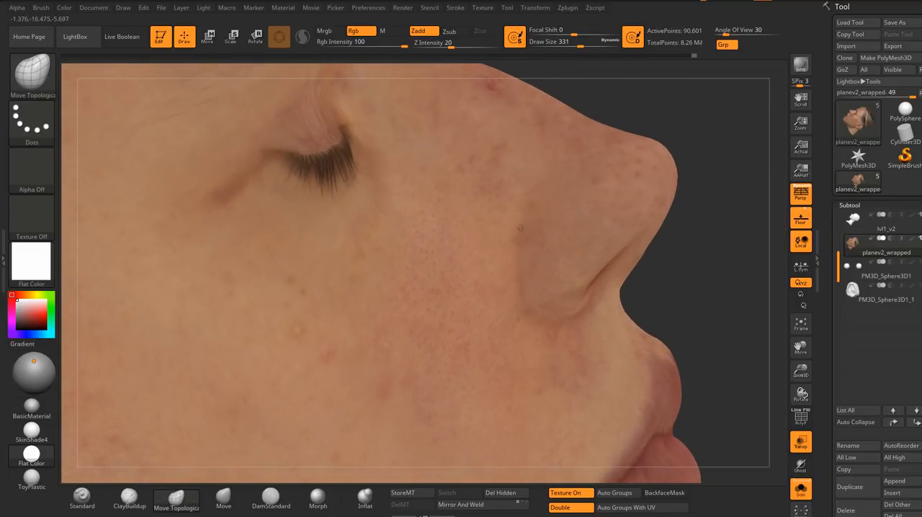
mouse_move(548, 306)
right_down()
mouse_move(562, 243)
mouse_move(580, 293)
mouse_move(526, 283)
mouse_move(605, 263)
right_up()
right_drag(605, 263, 533, 285)
alt+right_drag(533, 285, 364, 303)
ctrl+right_drag(364, 303, 651, 294)
alt+right_drag(484, 338, 689, 418)
Step: Turn off Solo mode and fit the nostrils, nose tip and bridge to the sculpt with Move Topological at draw size 500
click(801, 491)
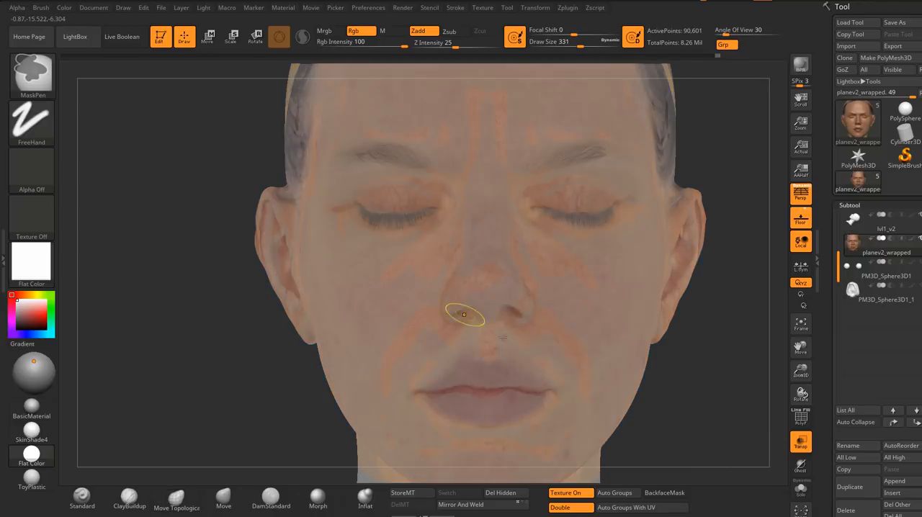
mouse_move(422, 377)
ctrl+right_down()
mouse_move(474, 331)
mouse_move(500, 271)
mouse_move(662, 273)
mouse_move(702, 299)
ctrl+right_up()
right_drag(397, 381, 411, 380)
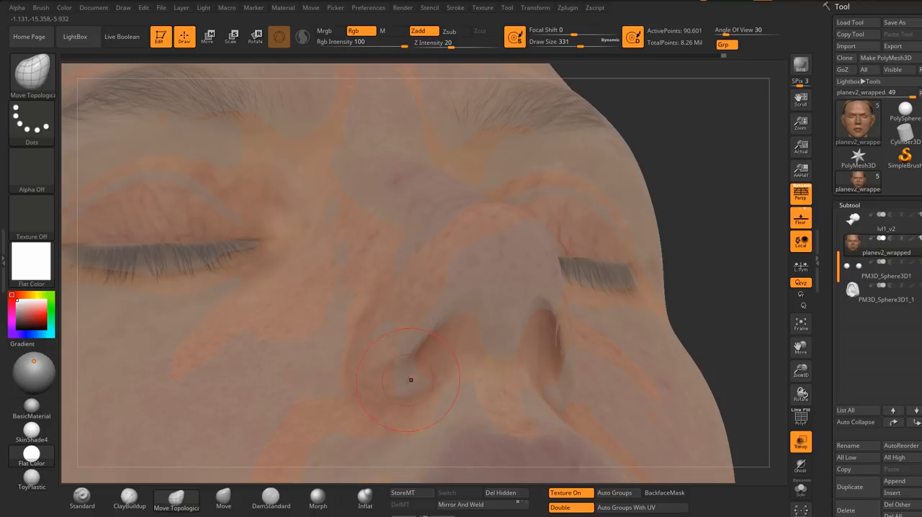
right_drag(469, 335, 551, 258)
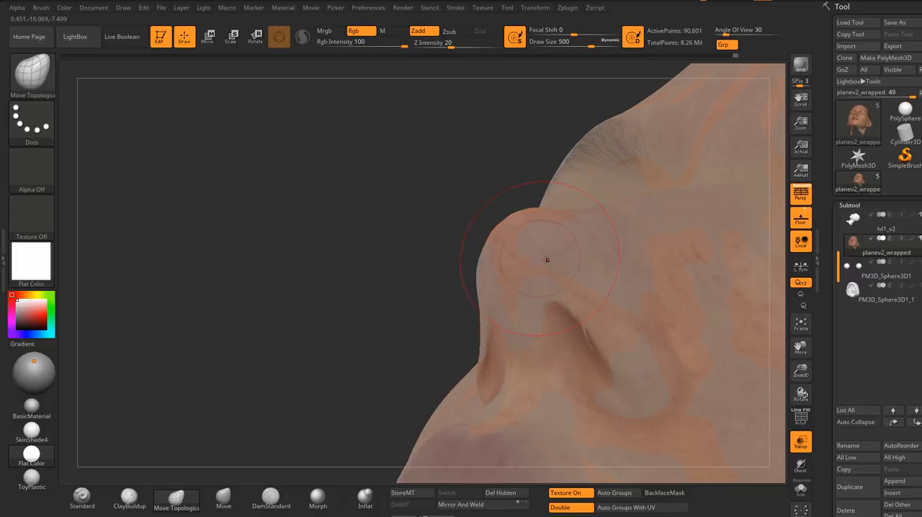
right_drag(496, 286, 437, 247)
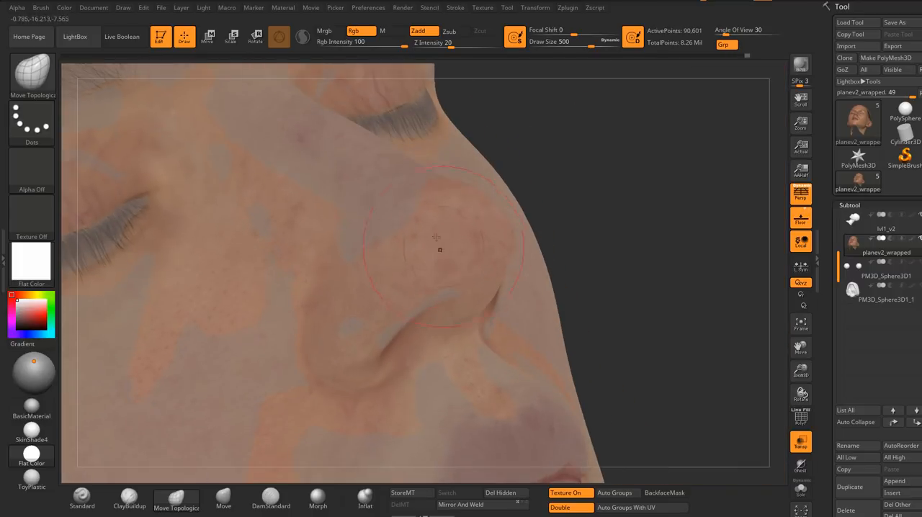
mouse_move(426, 202)
right_down()
mouse_move(428, 264)
mouse_move(612, 334)
right_up()
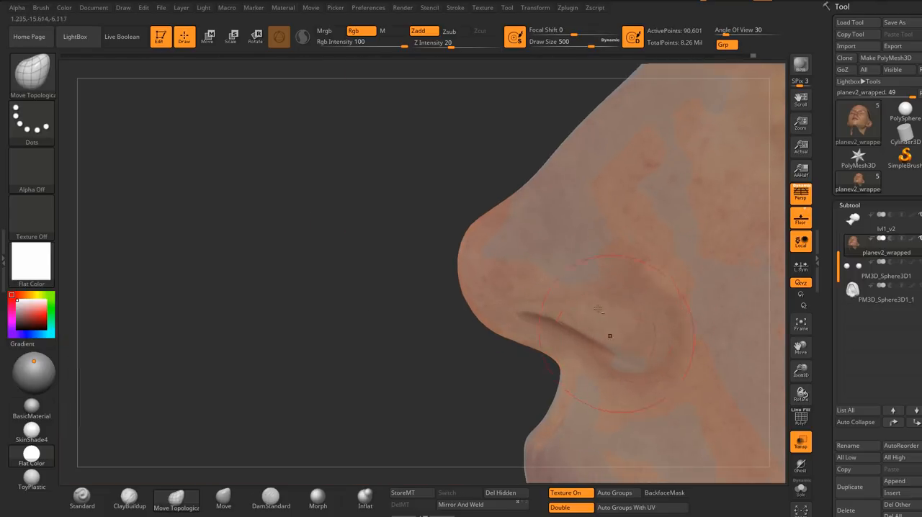
right_drag(617, 202, 504, 251)
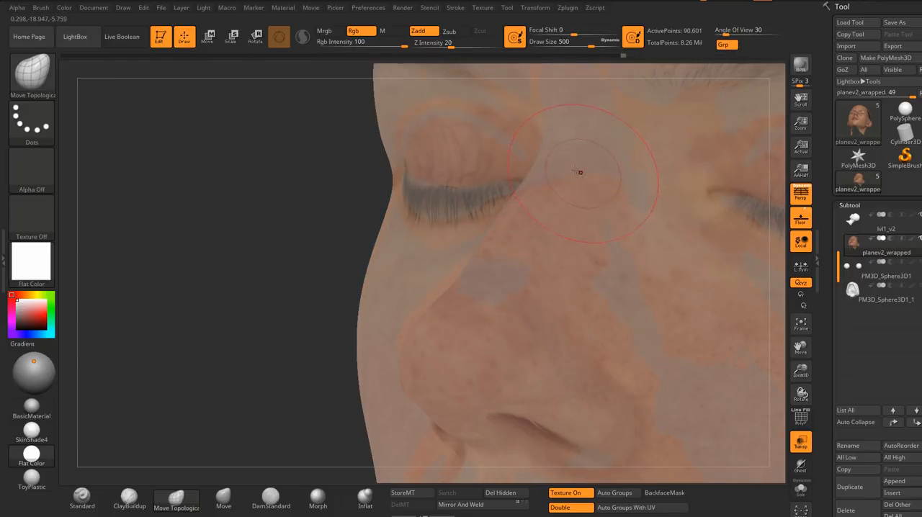
right_drag(579, 171, 548, 158)
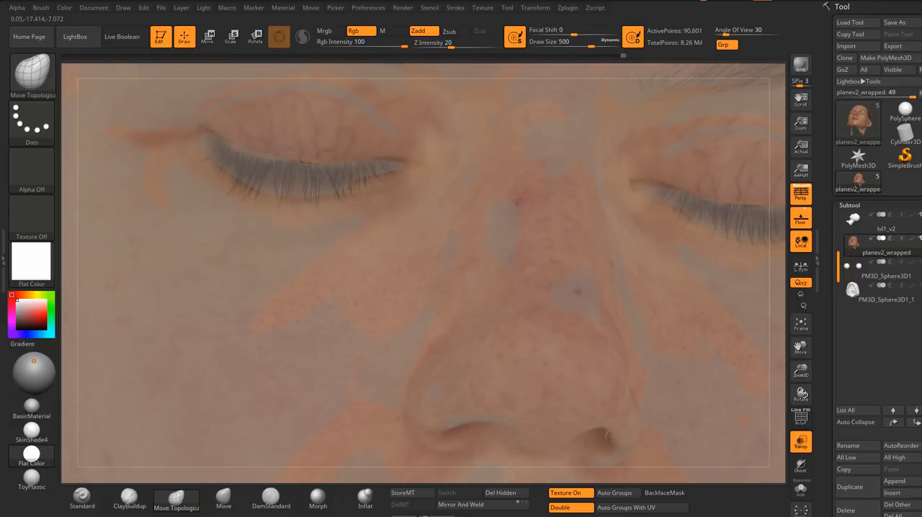
Step: Fit the ear's outer rim and the area behind it to the sculpt at draw size 318
mouse_move(601, 207)
ctrl+right_down()
mouse_move(533, 245)
mouse_move(552, 232)
mouse_move(621, 272)
mouse_move(521, 233)
mouse_move(538, 245)
mouse_move(541, 237)
mouse_move(418, 253)
mouse_move(469, 181)
mouse_move(384, 231)
mouse_move(336, 209)
mouse_move(307, 155)
mouse_move(306, 132)
ctrl+right_up()
key(s)
drag(306, 132, 294, 132)
mouse_move(317, 129)
right_down()
mouse_move(292, 125)
mouse_move(269, 200)
mouse_move(249, 193)
right_up()
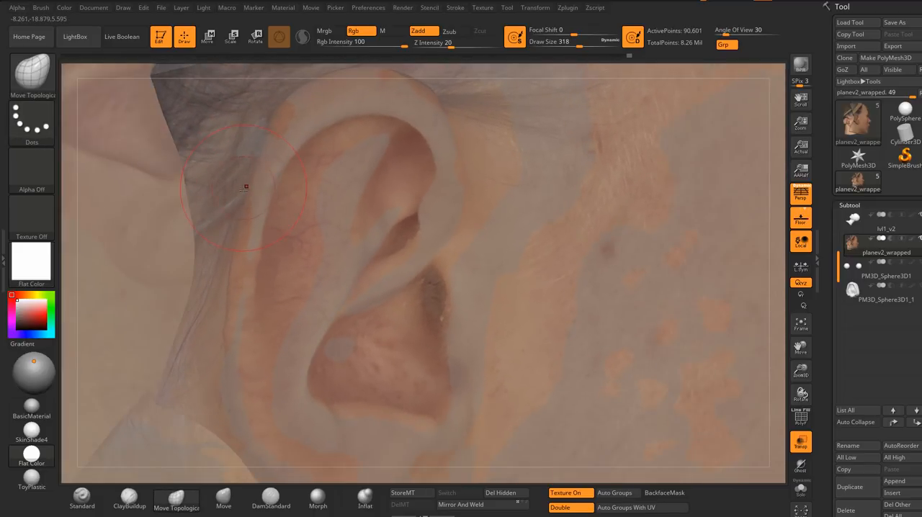
ctrl+right_drag(252, 243, 365, 252)
Step: Compare the lips of planev2_wrapped and lvl1_v2 under BasicMaterial, restore Flat Color and reselect planev2_wrapped
shift+right_drag(490, 276, 455, 281)
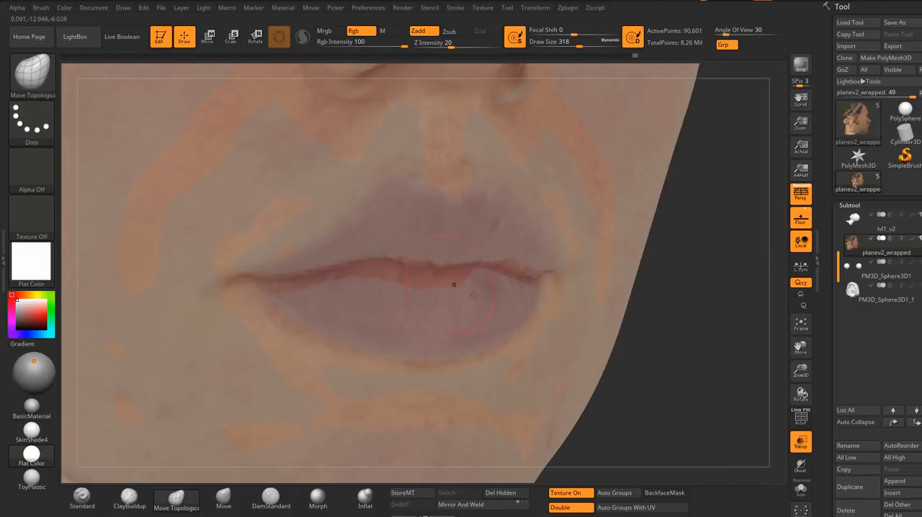
click(32, 408)
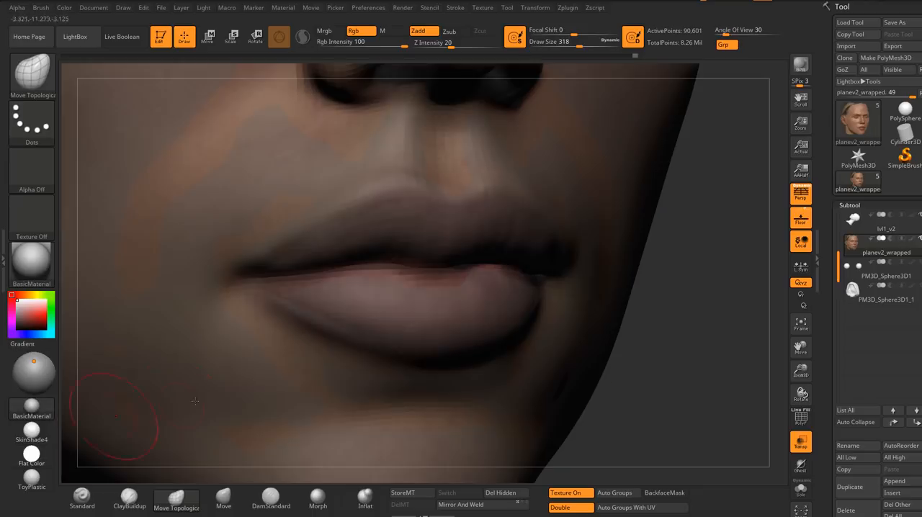
ctrl+right_drag(404, 267, 386, 264)
mouse_move(386, 263)
right_down()
mouse_move(367, 247)
mouse_move(414, 268)
mouse_move(339, 282)
right_up()
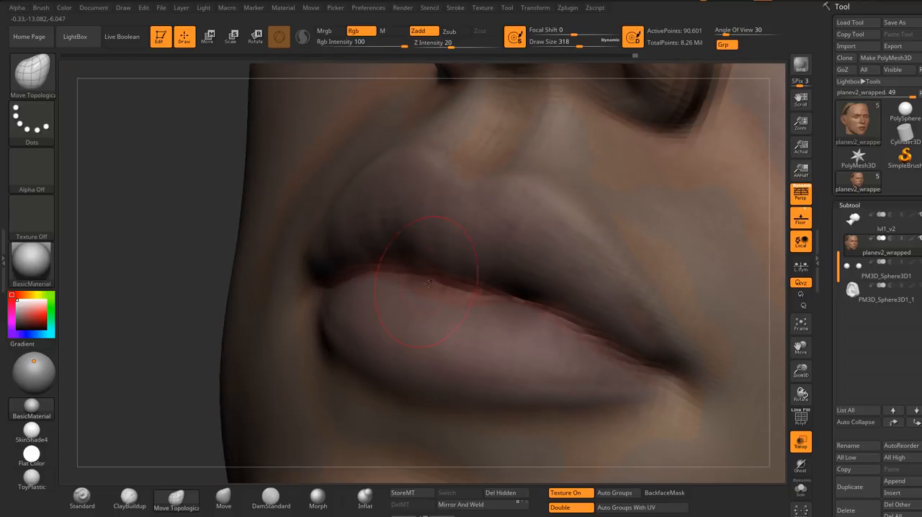
ctrl+right_drag(447, 292, 710, 279)
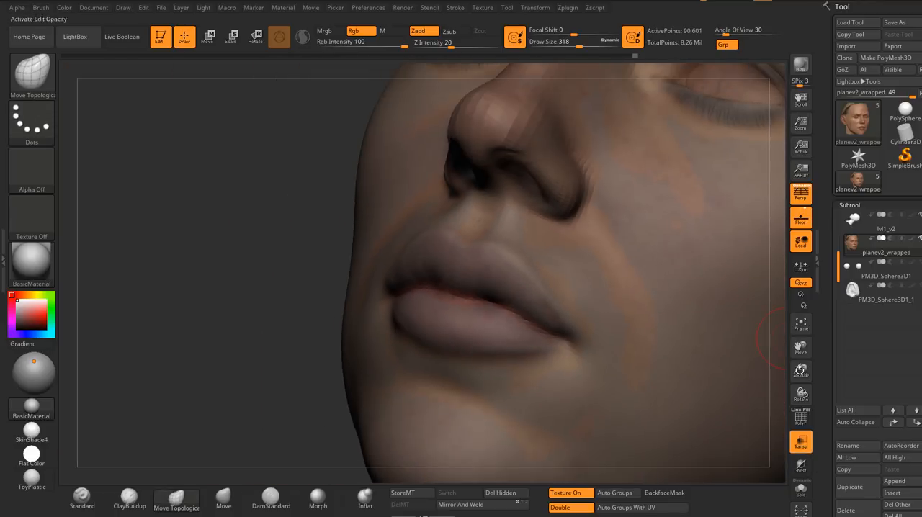
click(854, 223)
right_drag(465, 320, 446, 295)
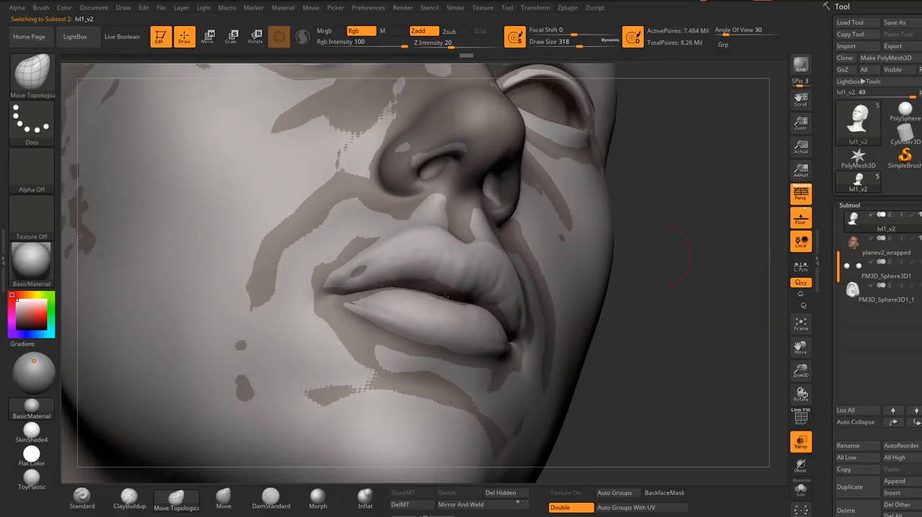
click(31, 455)
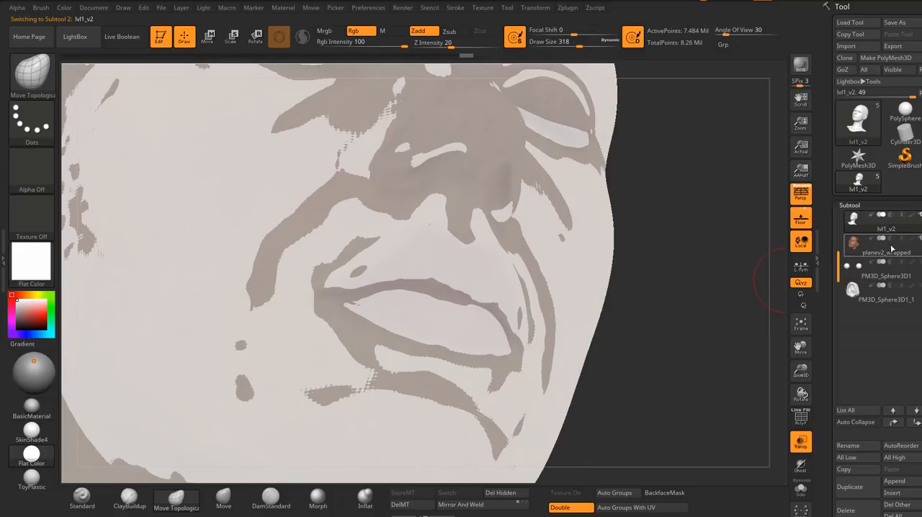
click(855, 247)
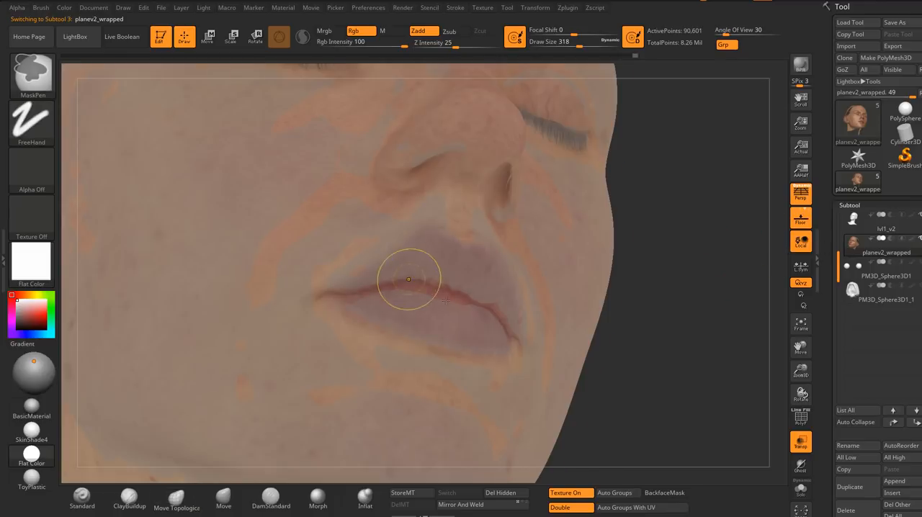
Step: Carve the line between the lips with the DamStandard brush, reducing the draw size to 212 and 182
mouse_move(408, 270)
ctrl+right_down()
mouse_move(492, 286)
mouse_move(486, 315)
mouse_move(452, 322)
mouse_move(419, 310)
mouse_move(468, 306)
ctrl+right_up()
click(270, 497)
key(s)
drag(488, 302, 478, 300)
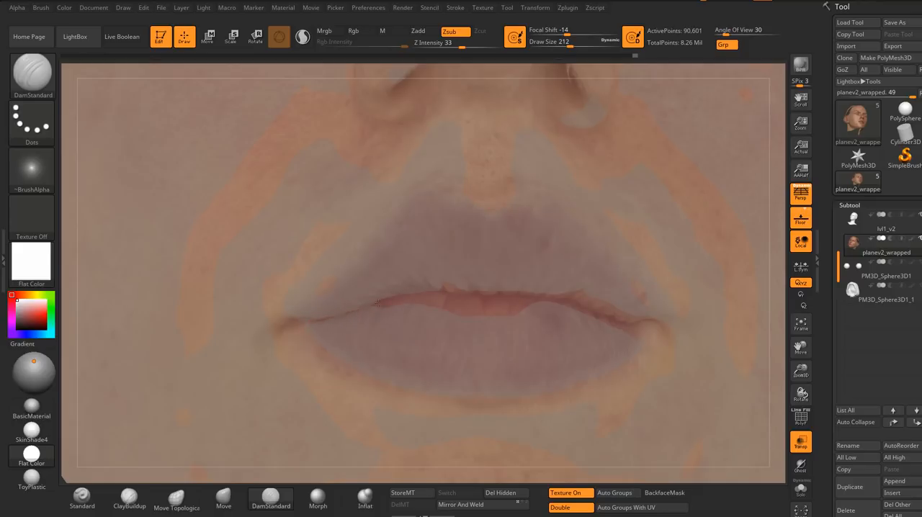
right_drag(573, 301, 597, 318)
key(s)
drag(598, 318, 595, 318)
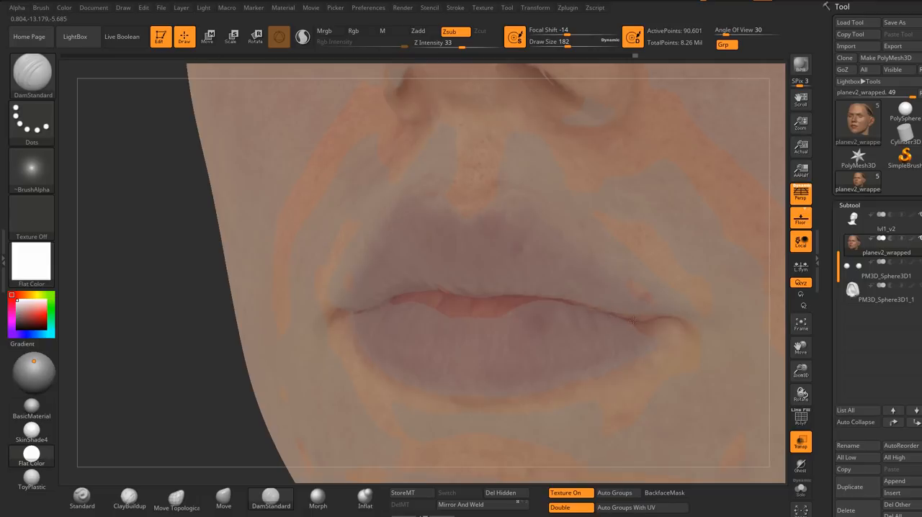
Step: Deepen the lip line from the center toward both mouth corners with DamStandard at draw size 177
mouse_move(601, 314)
ctrl+right_down()
mouse_move(533, 253)
mouse_move(556, 325)
mouse_move(578, 326)
mouse_move(572, 381)
mouse_move(508, 353)
ctrl+right_up()
key(s)
drag(484, 325, 479, 324)
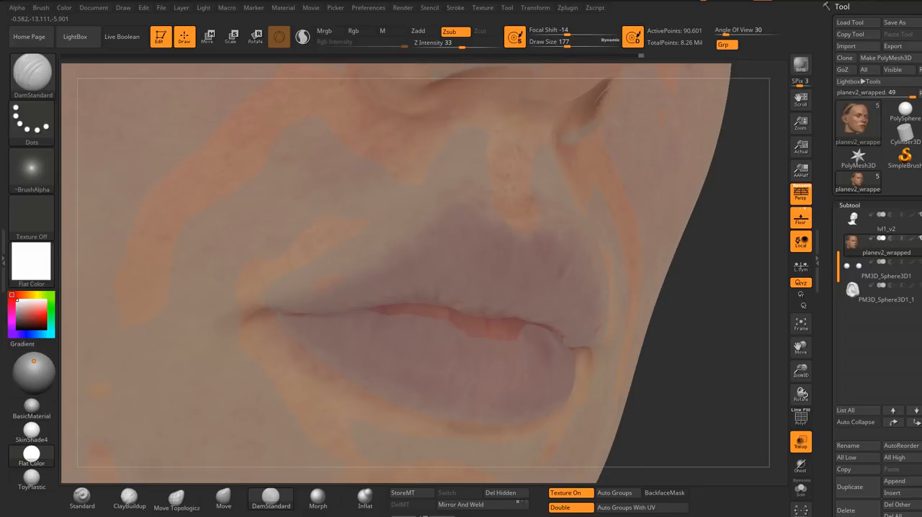
right_drag(498, 317, 510, 319)
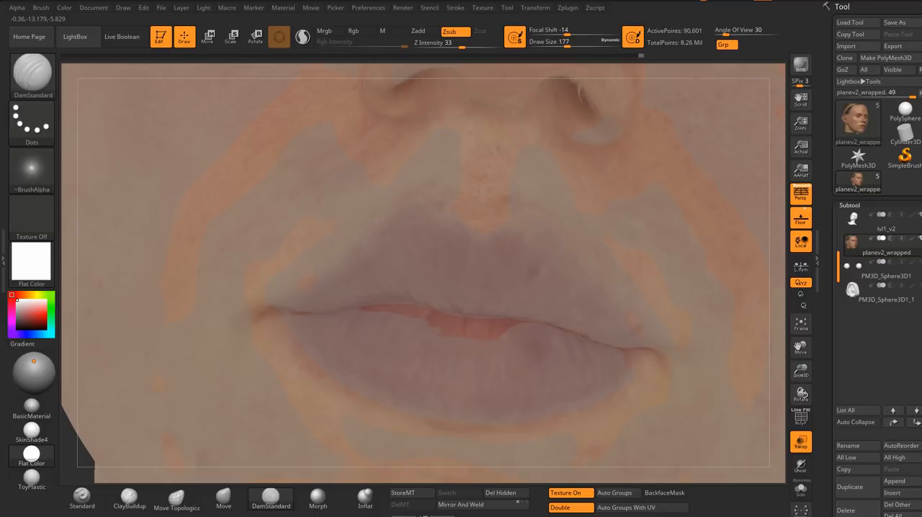
drag(585, 336, 601, 352)
Step: Isolate the face mesh in Solo mode and refine the lip line with DamStandard at draw size 132
ctrl+right_drag(601, 352, 773, 457)
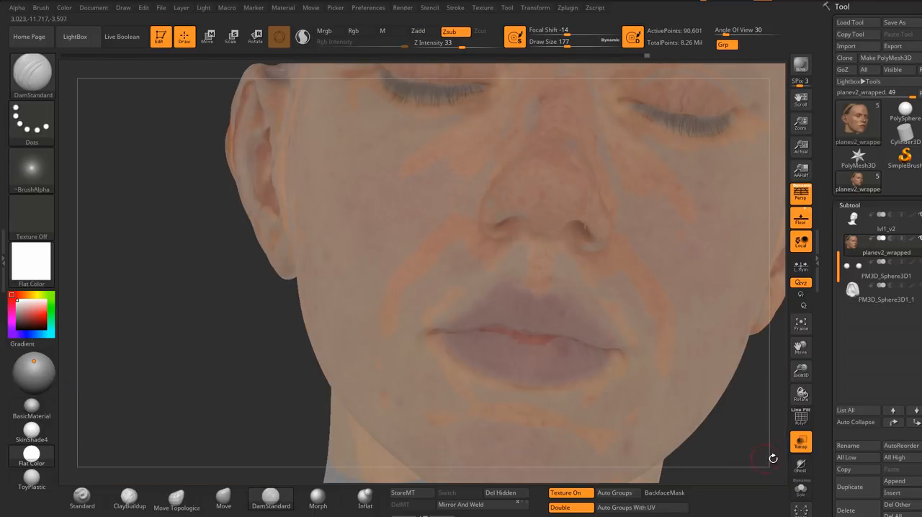
click(802, 490)
mouse_move(447, 357)
right_down()
mouse_move(566, 360)
mouse_move(440, 360)
mouse_move(572, 362)
mouse_move(595, 351)
mouse_move(581, 348)
right_up()
key(s)
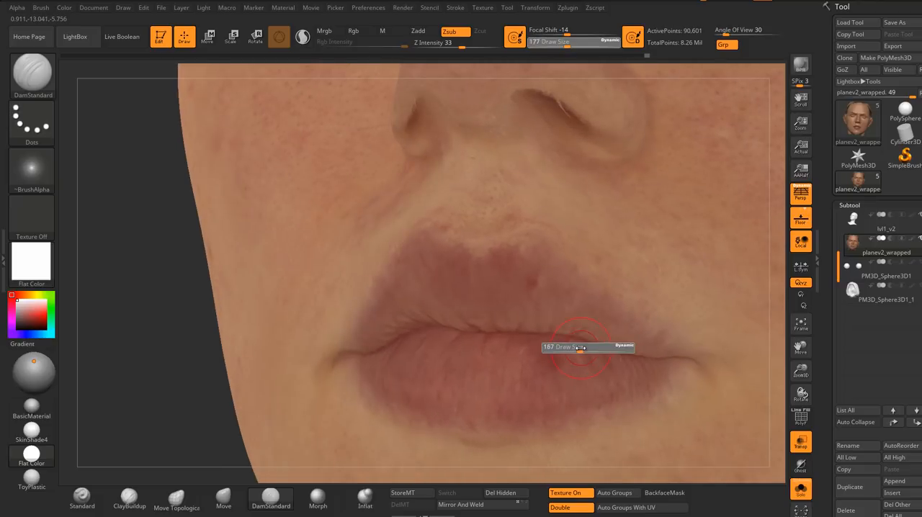
drag(581, 348, 557, 338)
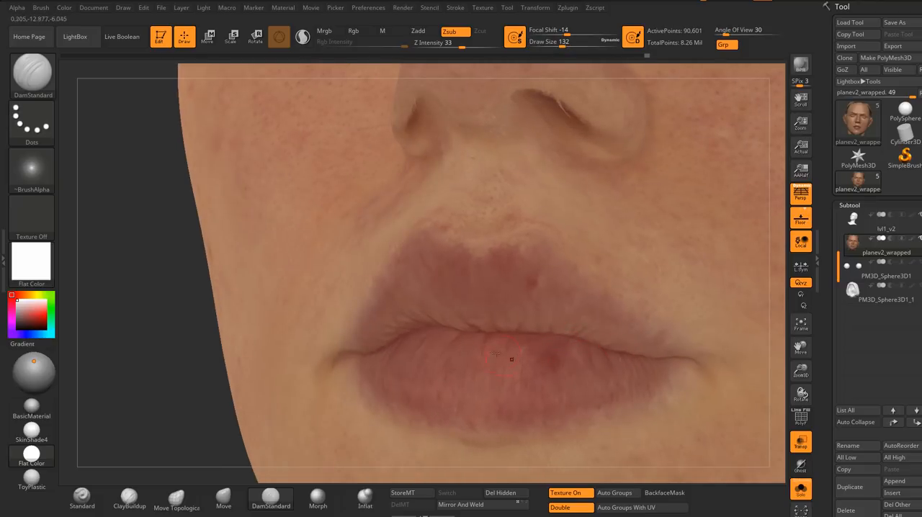
right_drag(512, 359, 403, 332)
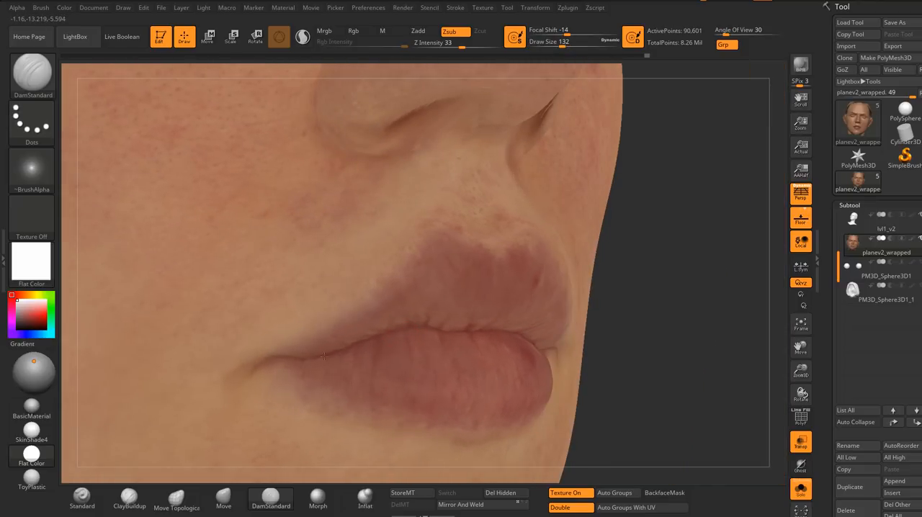
ctrl+right_drag(471, 362, 518, 372)
right_drag(433, 336, 486, 355)
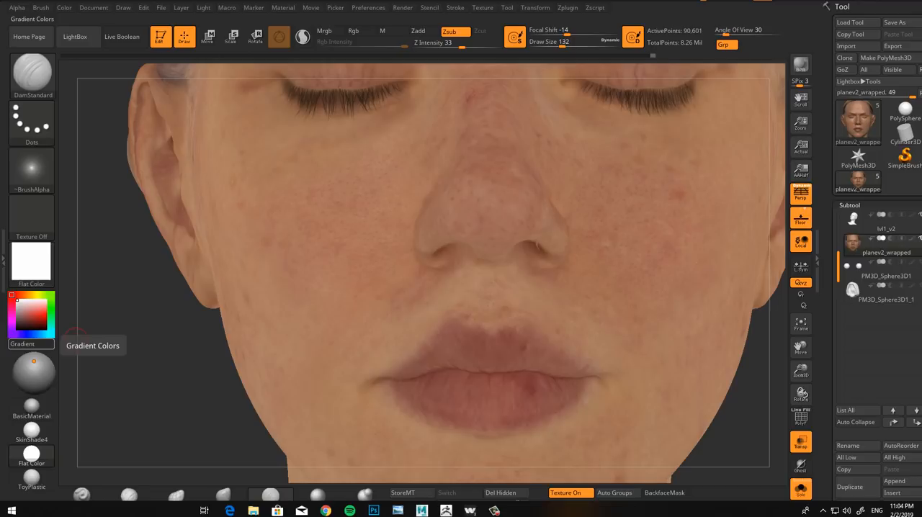
Step: Search the computer for "pure" and open PureRef
key(super)
text(pure)
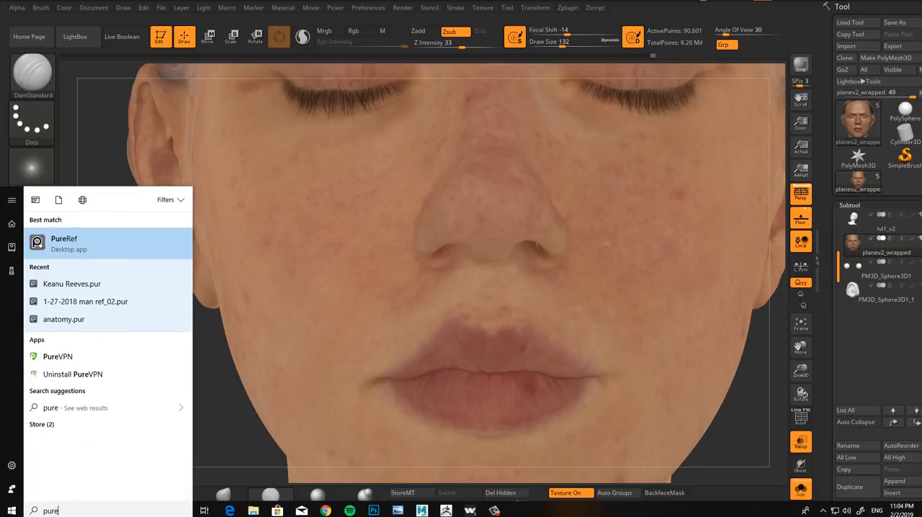
click(81, 250)
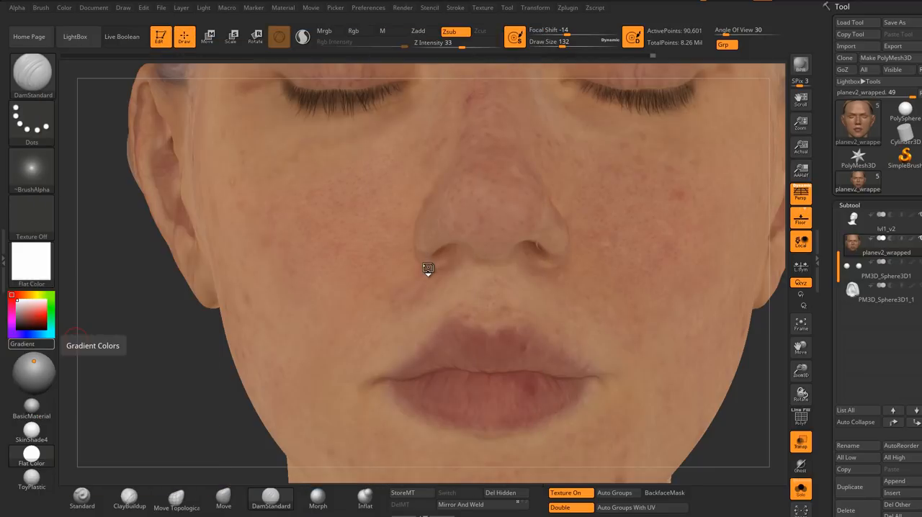
Step: Reshape the upper lip's border on the isolated face mesh with Move Topological at draw size 358
mouse_move(428, 268)
right_down()
mouse_move(389, 269)
mouse_move(426, 267)
mouse_move(391, 237)
mouse_move(440, 220)
mouse_move(430, 220)
right_up()
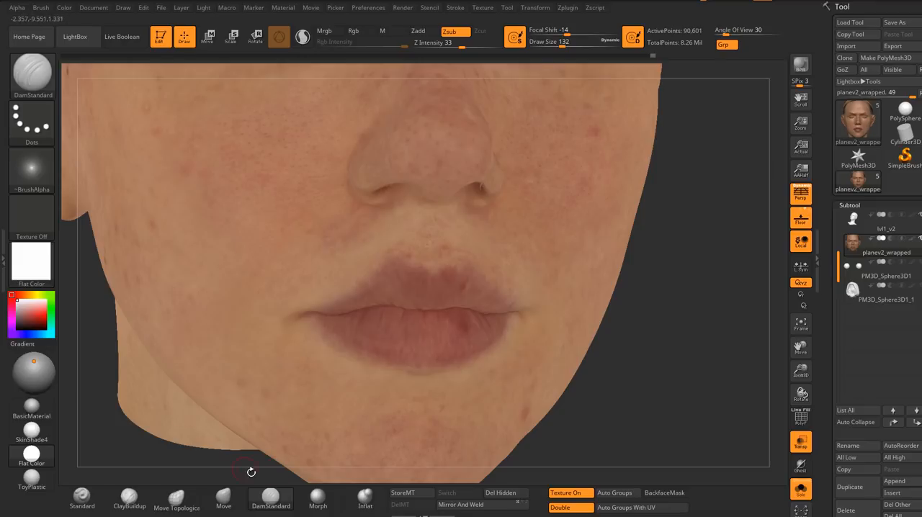
click(177, 497)
right_drag(429, 278, 383, 273)
key(s)
drag(391, 270, 396, 270)
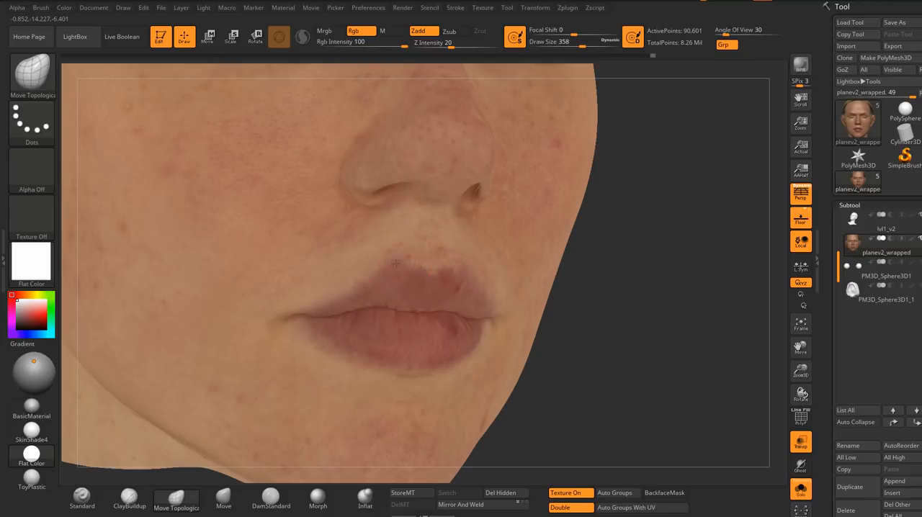
mouse_move(455, 273)
right_down()
mouse_move(469, 264)
mouse_move(432, 280)
mouse_move(422, 253)
mouse_move(411, 255)
mouse_move(446, 259)
right_up()
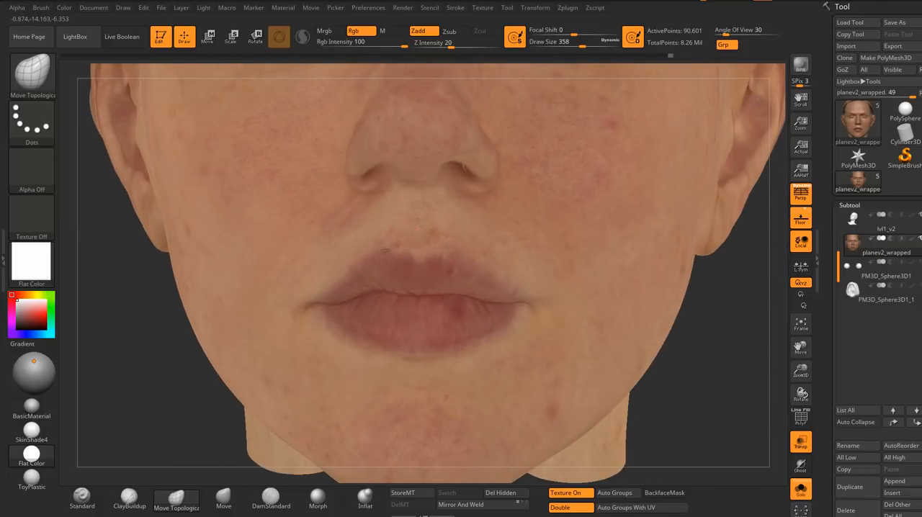
Step: Adjust the outline of both lips from front and side with Move Topological at draw size 358
ctrl+right_drag(393, 291, 262, 262)
right_drag(549, 318, 543, 315)
right_drag(403, 330, 432, 327)
ctrl+right_drag(412, 288, 428, 335)
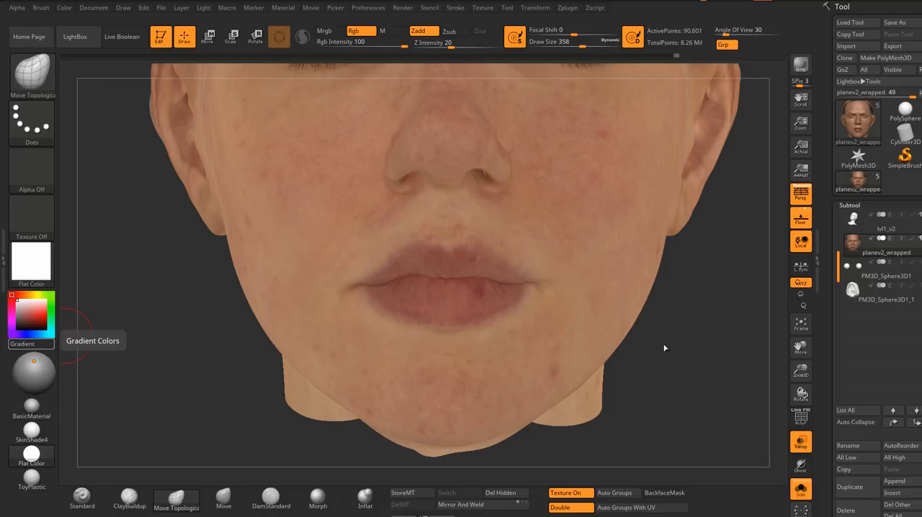
mouse_move(692, 356)
right_down()
mouse_move(620, 353)
mouse_move(642, 353)
right_up()
ctrl+right_drag(469, 354, 445, 331)
mouse_move(548, 317)
right_down()
mouse_move(498, 323)
mouse_move(458, 306)
mouse_move(428, 308)
right_up()
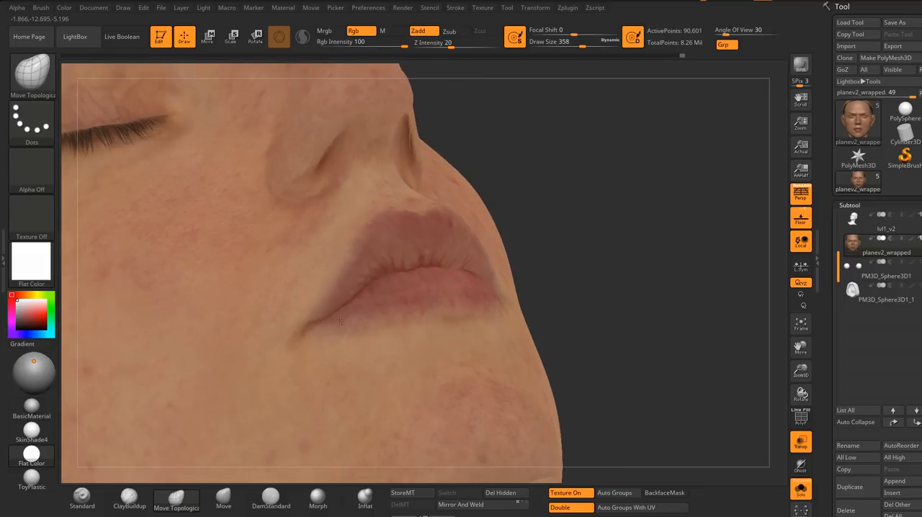
right_drag(340, 320, 536, 299)
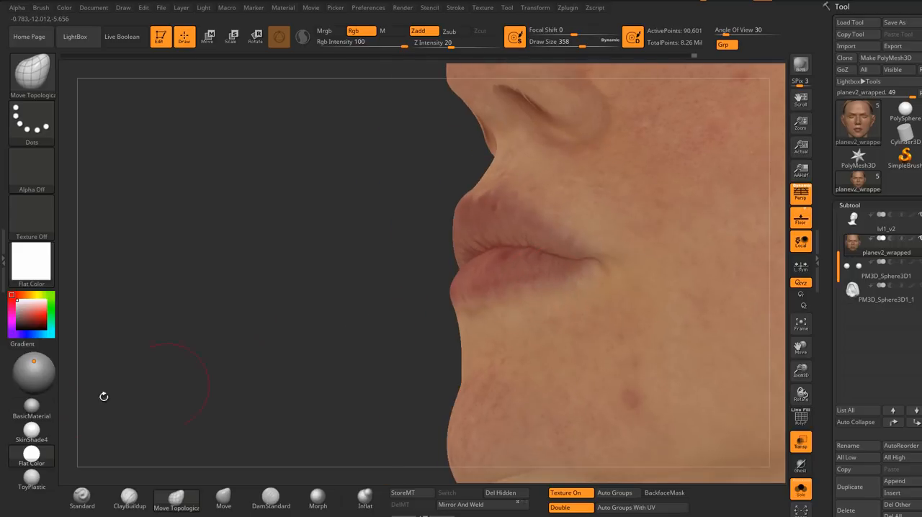
Step: Apply BasicMaterial and reshape the lips around the mouth opening with Move Topological at draw size 286
click(33, 408)
right_drag(303, 337, 462, 303)
key(s)
drag(463, 304, 458, 305)
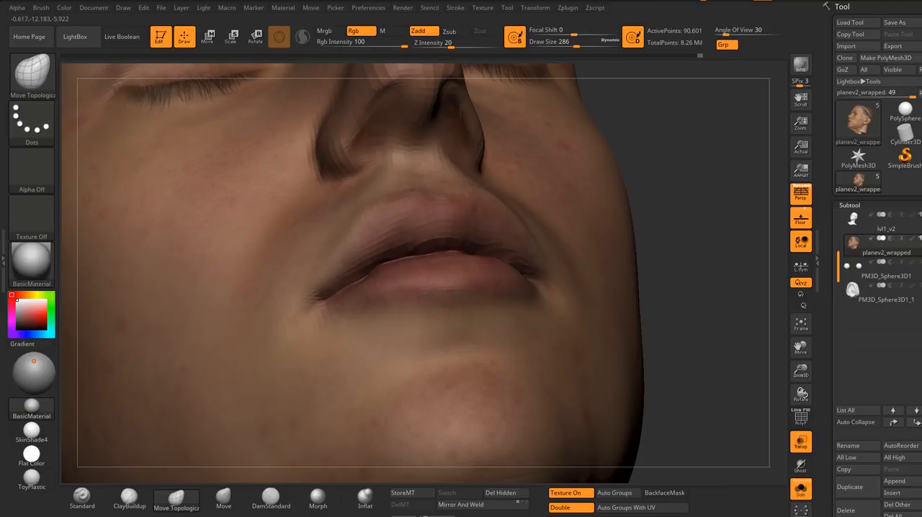
right_drag(428, 292, 468, 295)
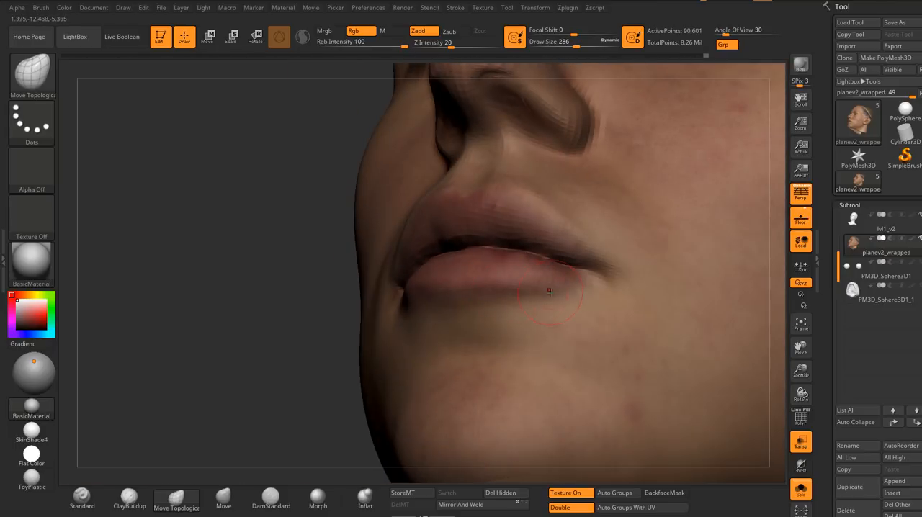
drag(550, 291, 551, 288)
mouse_move(551, 288)
right_down()
mouse_move(528, 297)
mouse_move(575, 307)
mouse_move(565, 297)
mouse_move(390, 310)
mouse_move(410, 291)
mouse_move(619, 275)
mouse_move(616, 290)
right_up()
mouse_move(407, 297)
ctrl+right_down()
mouse_move(411, 310)
mouse_move(415, 296)
mouse_move(385, 276)
mouse_move(468, 310)
mouse_move(465, 292)
mouse_move(393, 290)
mouse_move(444, 286)
mouse_move(396, 249)
mouse_move(418, 271)
ctrl+right_up()
right_drag(485, 241, 443, 260)
right_drag(443, 261, 484, 249)
right_drag(484, 248, 461, 293)
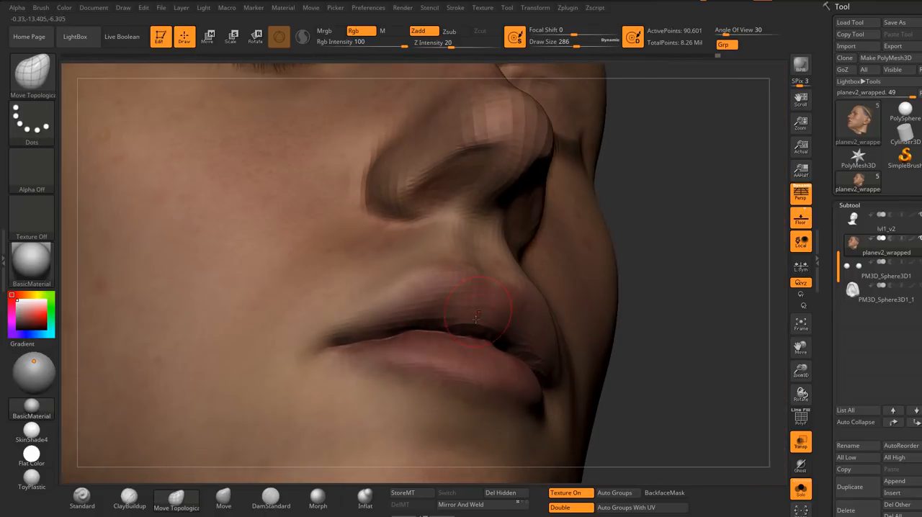
Step: Refine the mouth corners and the lower lip's upper edge with Move Topological at draw size 223
mouse_move(414, 338)
alt+right_down()
mouse_move(444, 309)
mouse_move(444, 327)
mouse_move(421, 310)
alt+right_up()
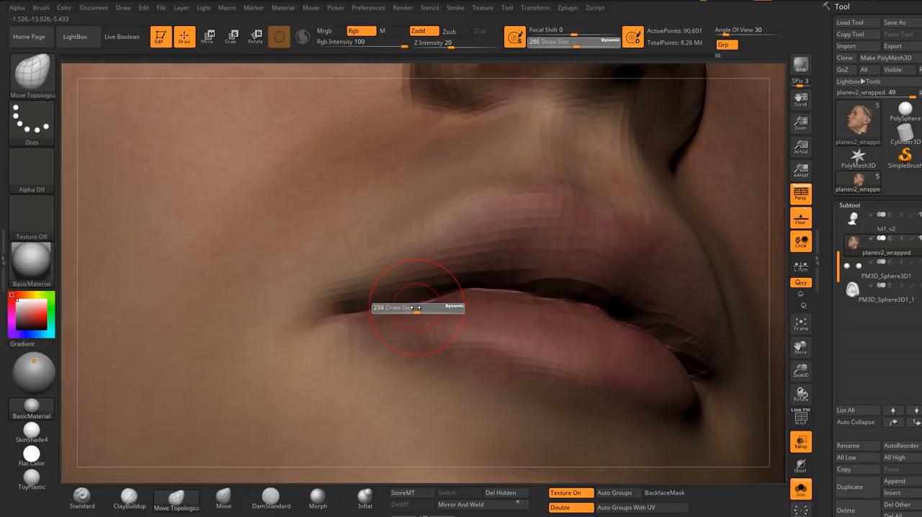
drag(416, 308, 413, 308)
mouse_move(414, 308)
right_down()
mouse_move(425, 308)
mouse_move(421, 280)
mouse_move(382, 283)
right_up()
alt+right_drag(577, 325, 533, 299)
mouse_move(534, 299)
ctrl+right_down()
mouse_move(533, 319)
mouse_move(508, 307)
mouse_move(524, 307)
ctrl+right_up()
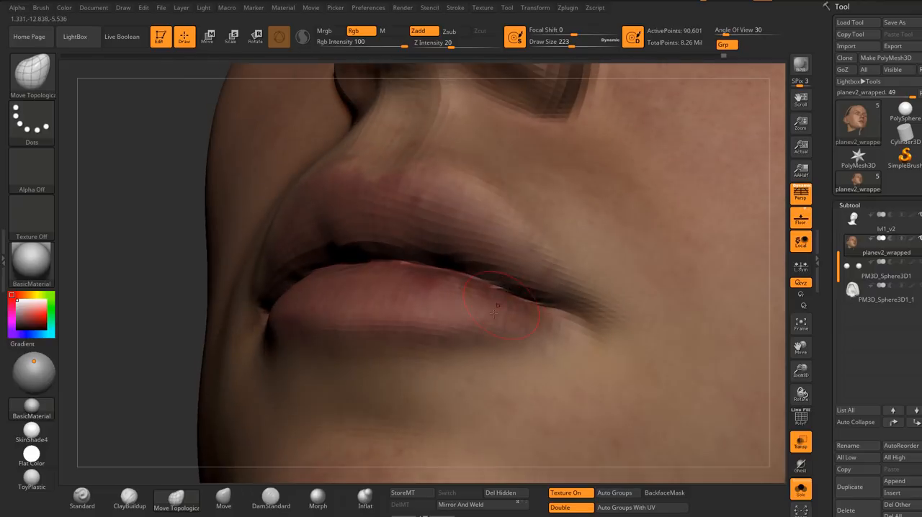
ctrl+right_drag(404, 339, 377, 288)
right_drag(498, 346, 542, 321)
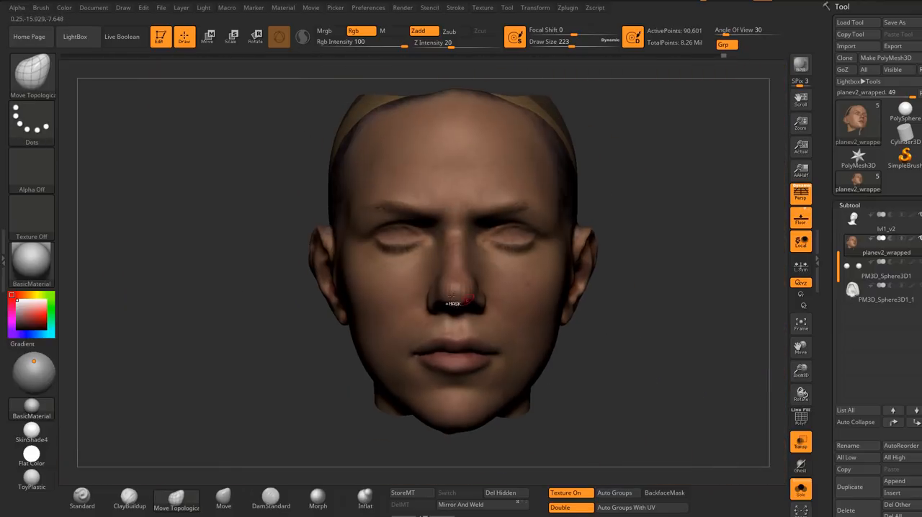
Step: Examine the reshaped lips in proportion to the whole face from the front and side
mouse_move(452, 297)
ctrl+right_down()
mouse_move(461, 342)
mouse_move(503, 356)
mouse_move(457, 343)
mouse_move(448, 320)
mouse_move(482, 348)
ctrl+right_up()
ctrl+right_drag(433, 306, 497, 274)
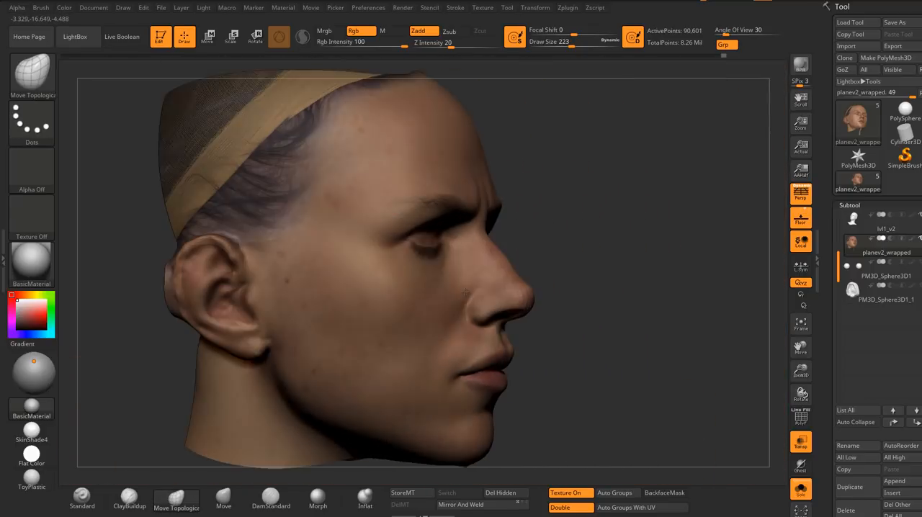
mouse_move(274, 281)
alt+right_down()
mouse_move(411, 277)
mouse_move(417, 320)
mouse_move(425, 311)
mouse_move(429, 321)
mouse_move(447, 317)
mouse_move(428, 306)
mouse_move(462, 309)
alt+right_up()
ctrl+right_drag(359, 329, 348, 277)
ctrl+right_drag(459, 338, 436, 306)
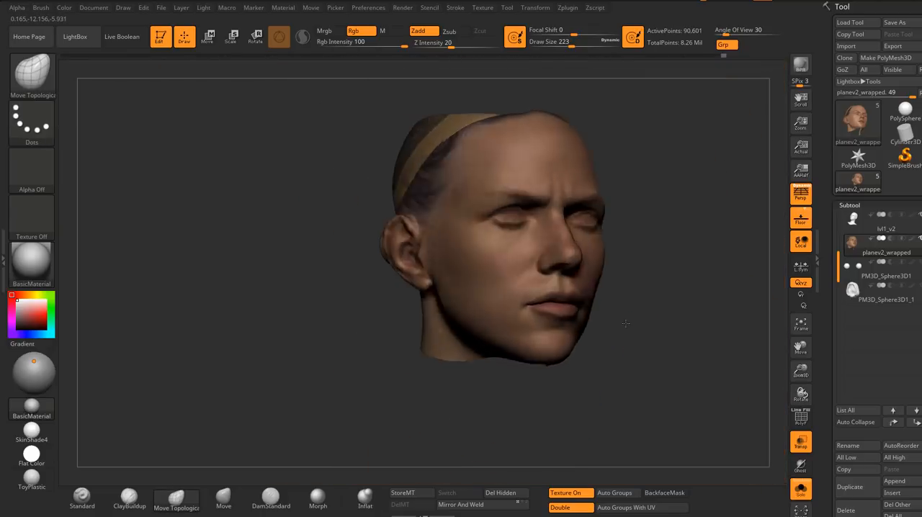
shift+right_drag(626, 323, 577, 397)
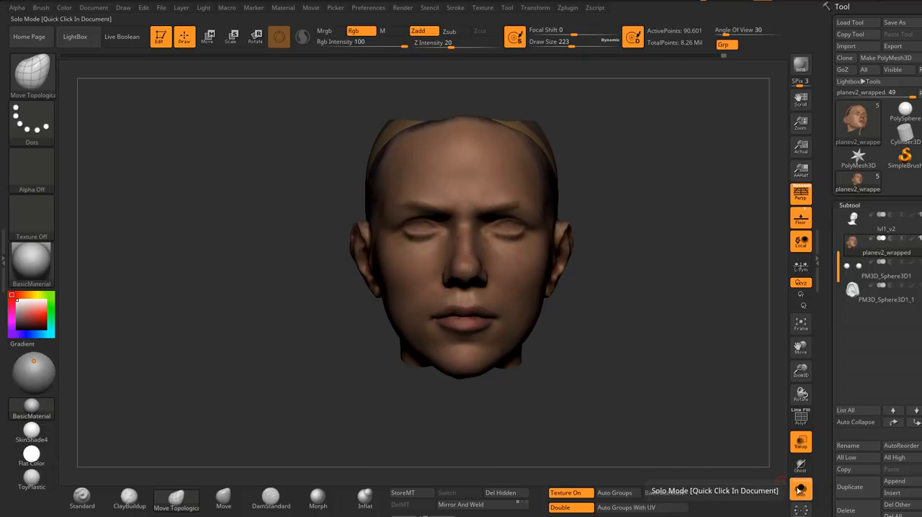
Step: Turn off Solo mode and compare the wrapped face mesh with the sculpted head from several angles
click(799, 491)
ctrl+right_drag(485, 315, 469, 398)
right_drag(324, 346, 317, 369)
right_drag(396, 304, 472, 309)
ctrl+right_drag(368, 393, 357, 322)
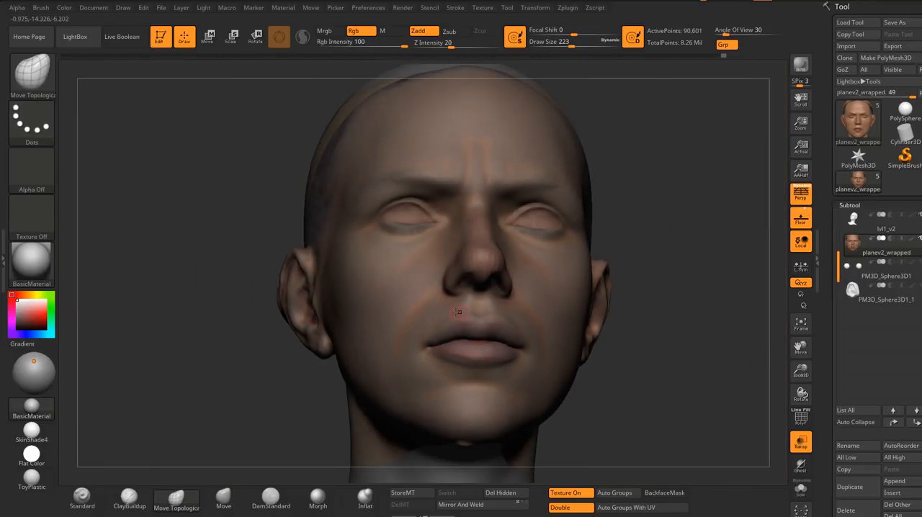
right_drag(456, 312, 581, 287)
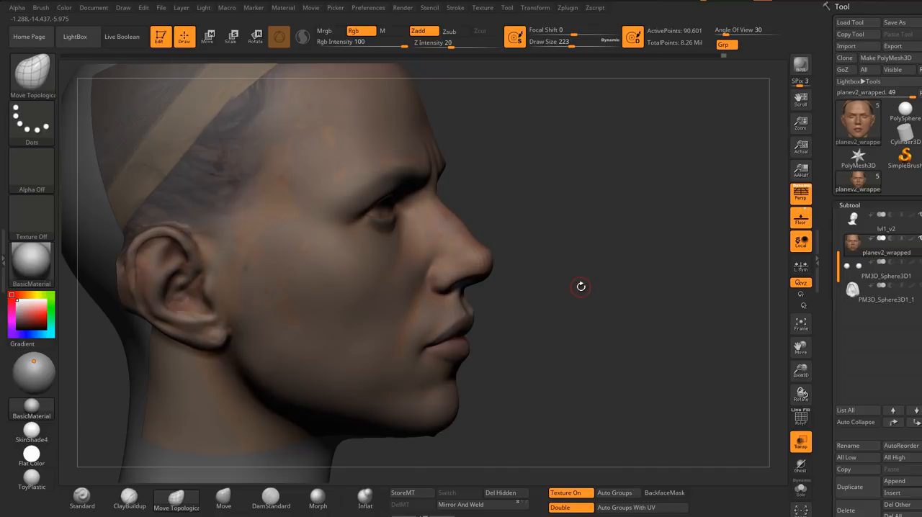
shift+right_drag(632, 248, 604, 248)
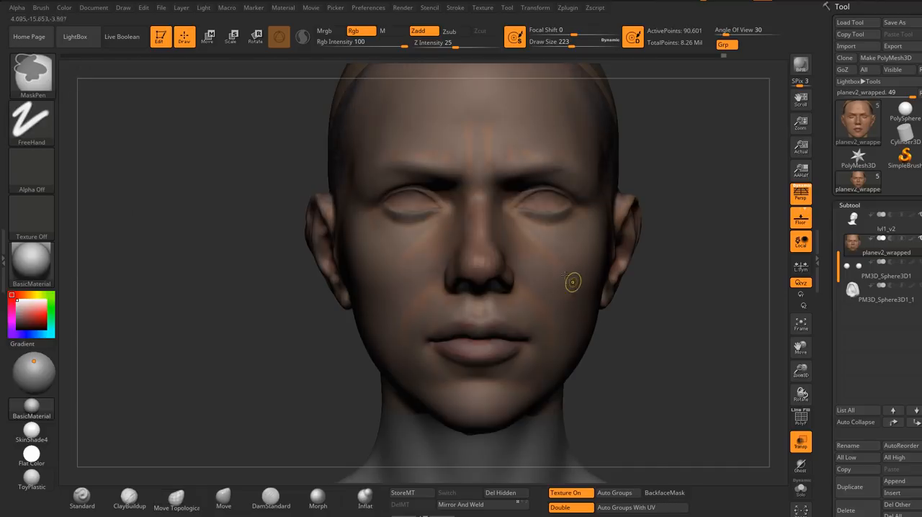
mouse_move(572, 282)
ctrl+right_down()
mouse_move(566, 274)
mouse_move(572, 300)
mouse_move(580, 298)
ctrl+right_up()
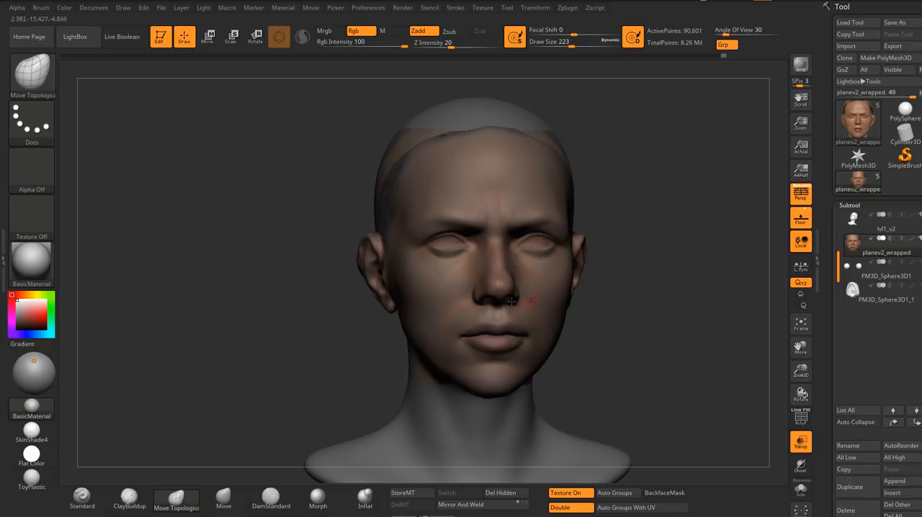
ctrl+right_drag(511, 301, 555, 305)
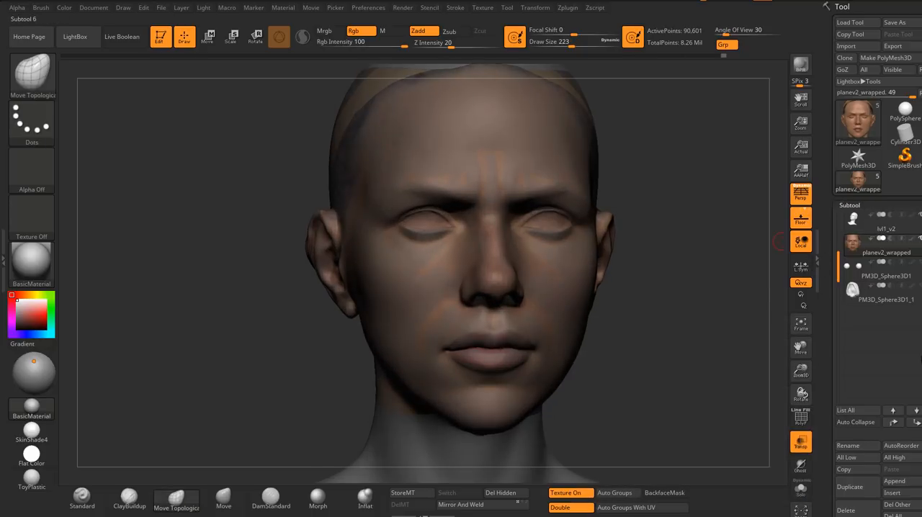
Step: Project the sculpted head's surface onto the planev2_wrapped mesh with ProjectAll
scroll(883, 431, down, 3)
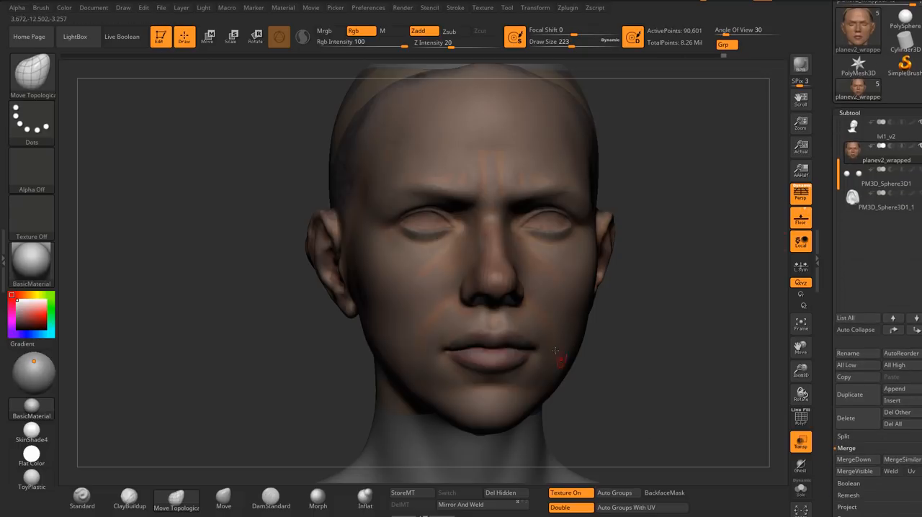
mouse_move(555, 351)
right_down()
mouse_move(572, 325)
mouse_move(560, 352)
mouse_move(579, 369)
mouse_move(573, 379)
mouse_move(611, 368)
mouse_move(634, 375)
right_up()
scroll(877, 288, down, 3)
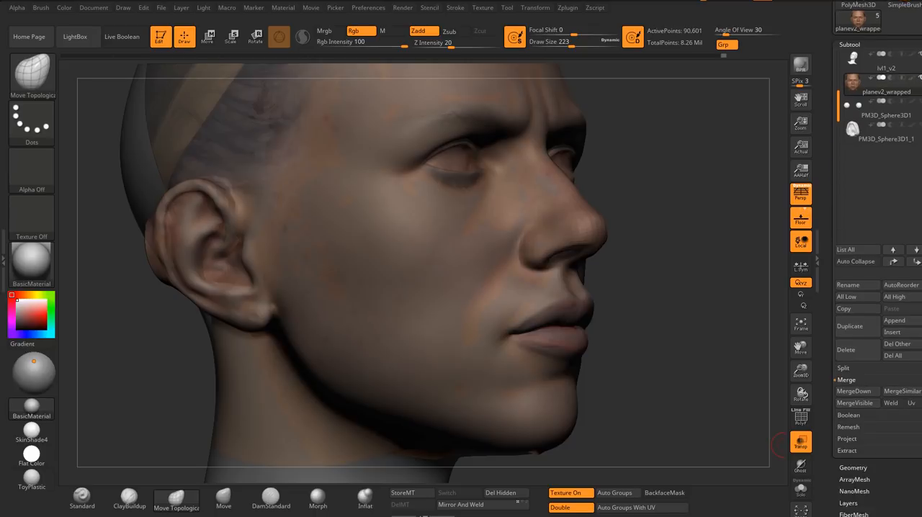
click(864, 424)
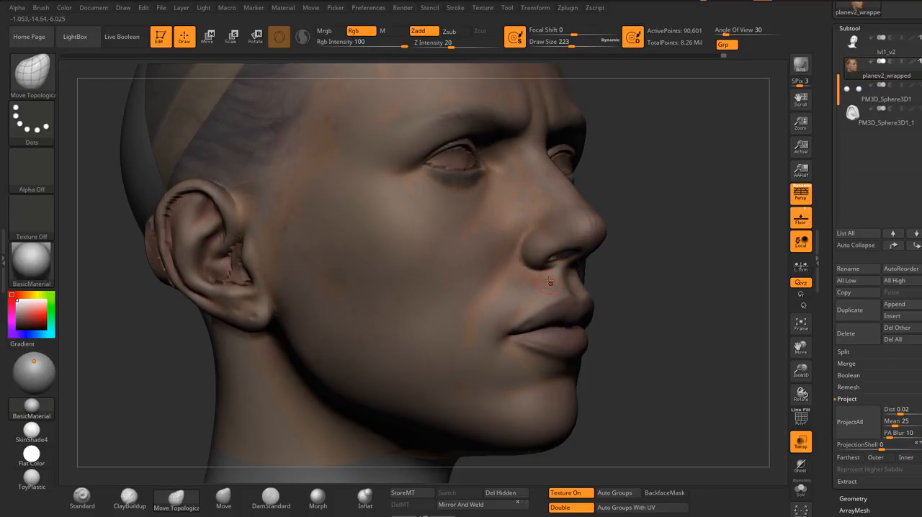
Step: Inspect the projection on the nose, the lips and the inside of the ears
right_drag(518, 280, 461, 268)
right_drag(619, 234, 503, 288)
right_drag(562, 281, 469, 282)
ctrl+right_drag(469, 283, 476, 242)
mouse_move(652, 288)
right_down()
mouse_move(595, 304)
mouse_move(520, 407)
right_up()
right_drag(549, 282, 514, 278)
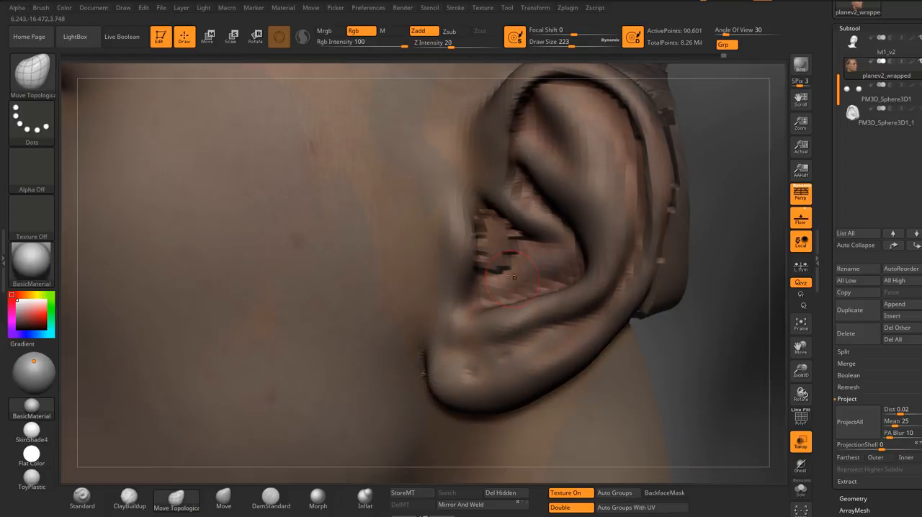
ctrl+right_drag(584, 294, 602, 235)
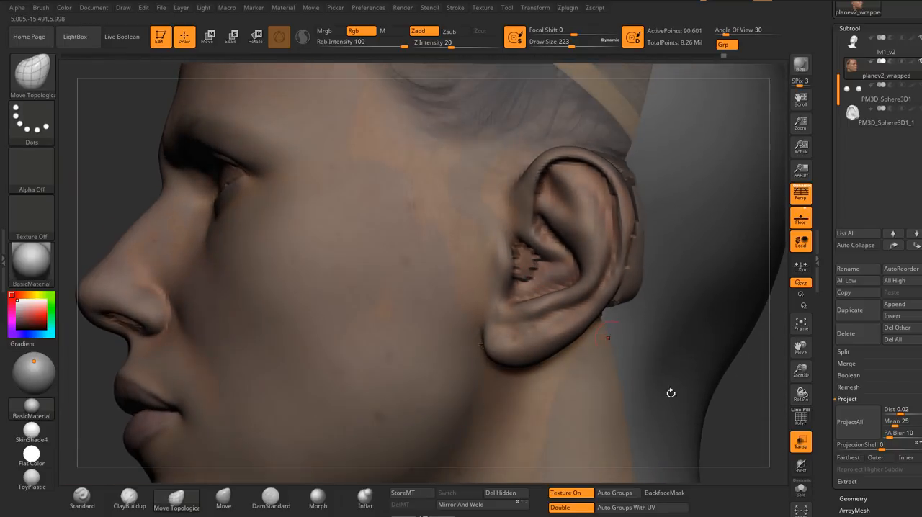
Step: Subdivide the face mesh once and project the sculpted head onto it again, viewing the mesh in Solo mode
click(802, 495)
mouse_move(559, 191)
ctrl+right_down()
mouse_move(553, 247)
mouse_move(530, 244)
mouse_move(522, 279)
ctrl+right_up()
mouse_move(516, 317)
ctrl+right_down()
mouse_move(516, 291)
mouse_move(583, 274)
mouse_move(587, 286)
mouse_move(529, 236)
mouse_move(574, 295)
mouse_move(558, 294)
mouse_move(579, 296)
ctrl+right_up()
key(ctrl+d)
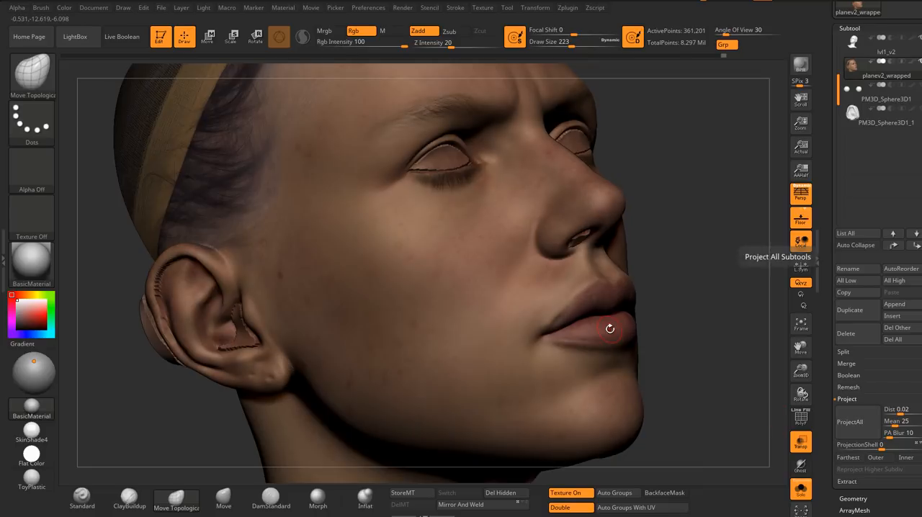
Step: Examine the isolated face mesh around the eyes, nostrils, lips and ears for projection artifacts
right_drag(433, 316, 573, 290)
right_drag(659, 292, 559, 300)
alt+right_drag(559, 300, 433, 311)
right_drag(613, 299, 461, 291)
alt+right_drag(642, 213, 630, 289)
alt+right_drag(570, 263, 553, 294)
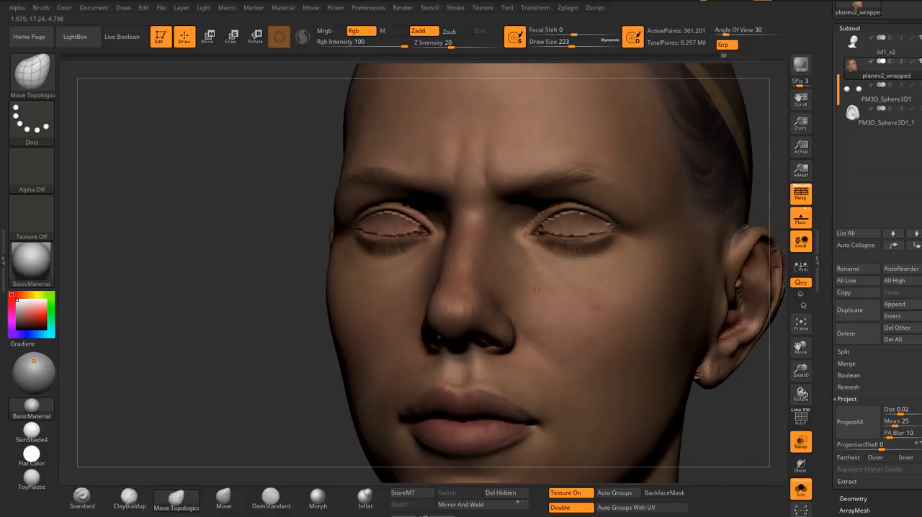
right_drag(464, 291, 560, 288)
ctrl+right_drag(441, 248, 448, 189)
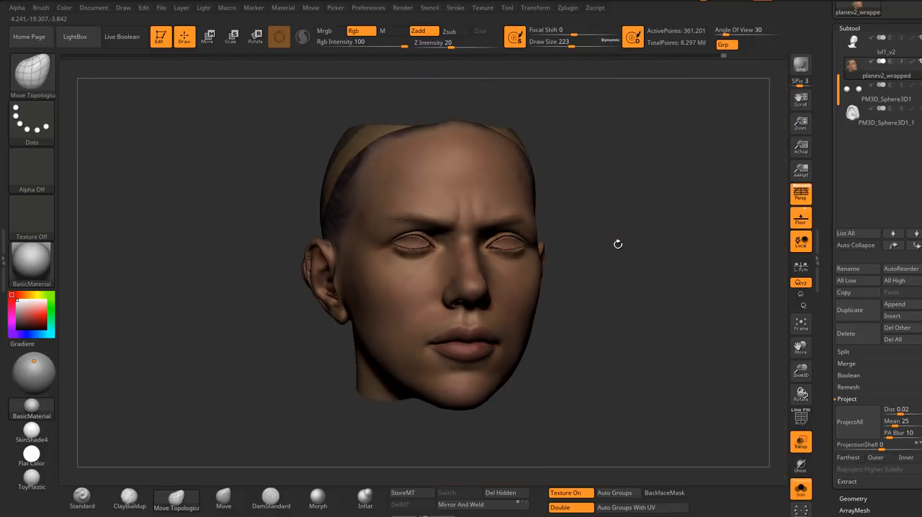
right_drag(617, 243, 551, 248)
right_drag(609, 288, 512, 302)
mouse_move(636, 271)
alt+right_down()
mouse_move(542, 283)
mouse_move(539, 339)
alt+right_up()
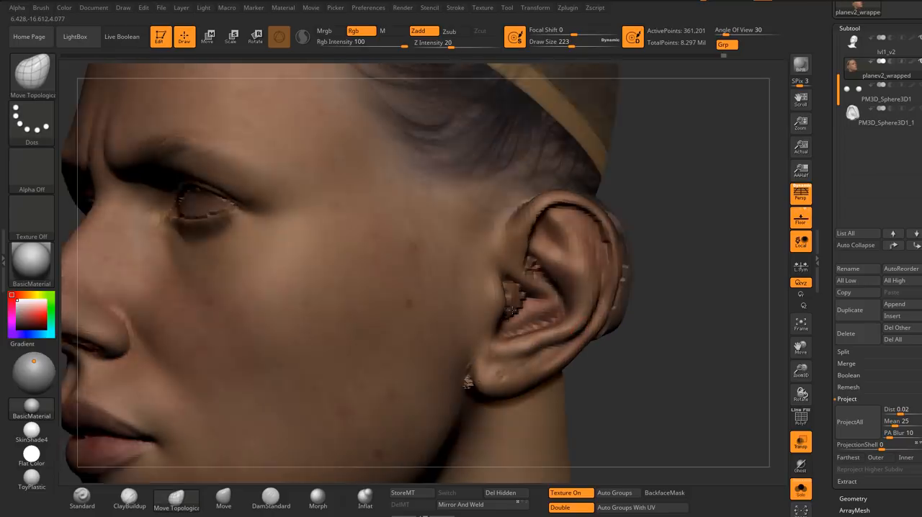
Step: Smooth the jagged hole at the ear canal with the brush at draw size 182
ctrl+right_drag(524, 277, 515, 308)
key(s)
click(513, 309)
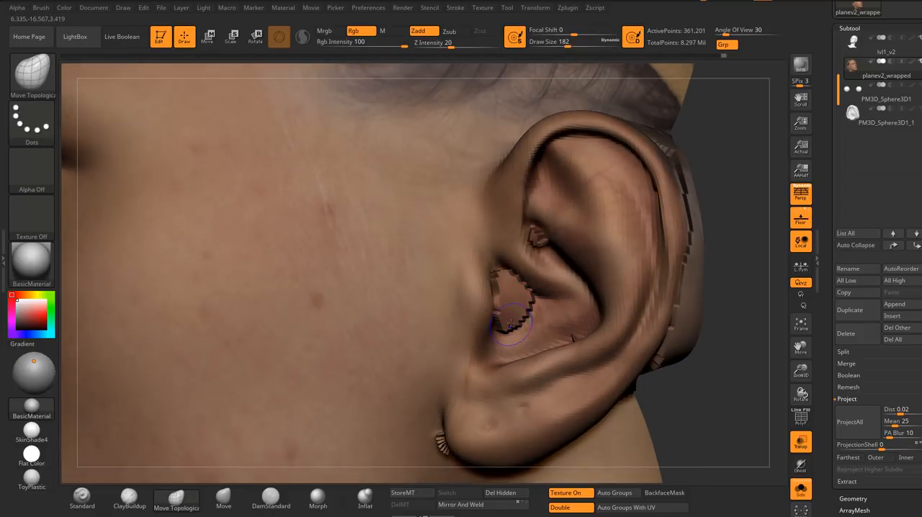
key(shift)
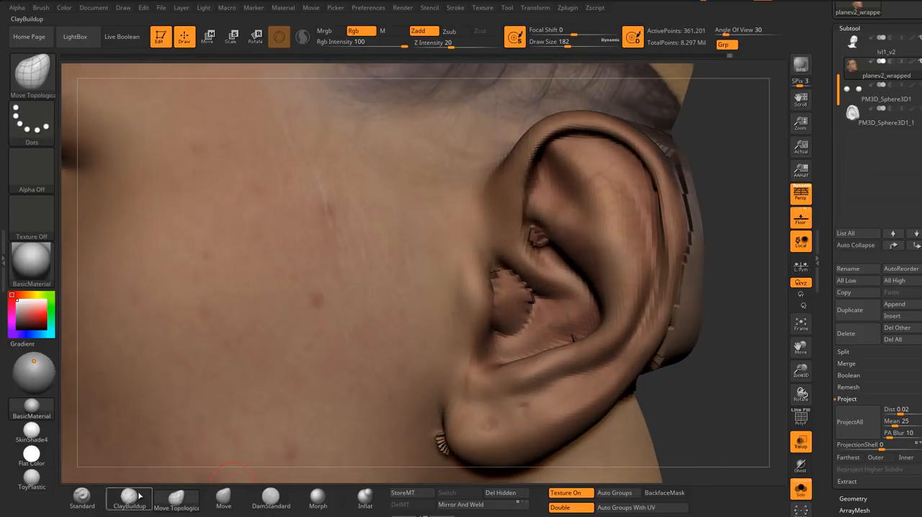
Step: Build up the ear canal opening with ClayBuildup at draw size 202
click(129, 497)
text(s)
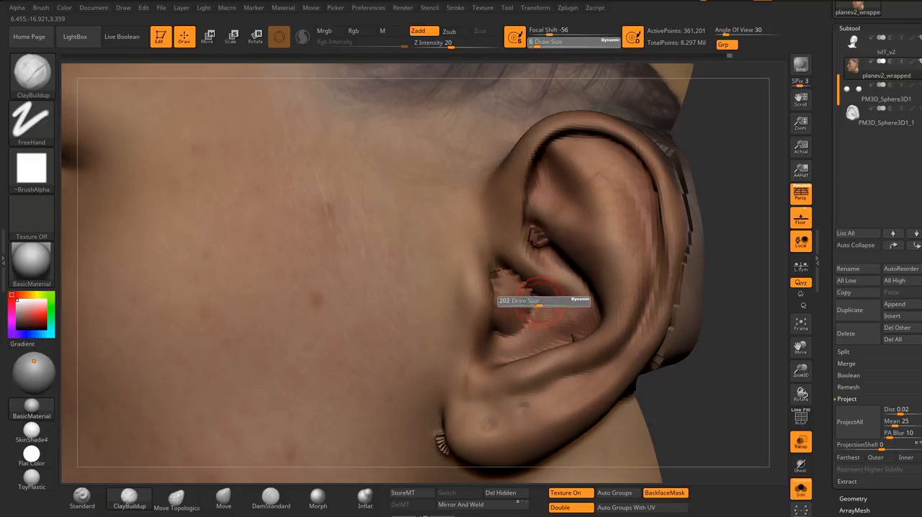
text(202)
key(Return)
drag(496, 286, 520, 324)
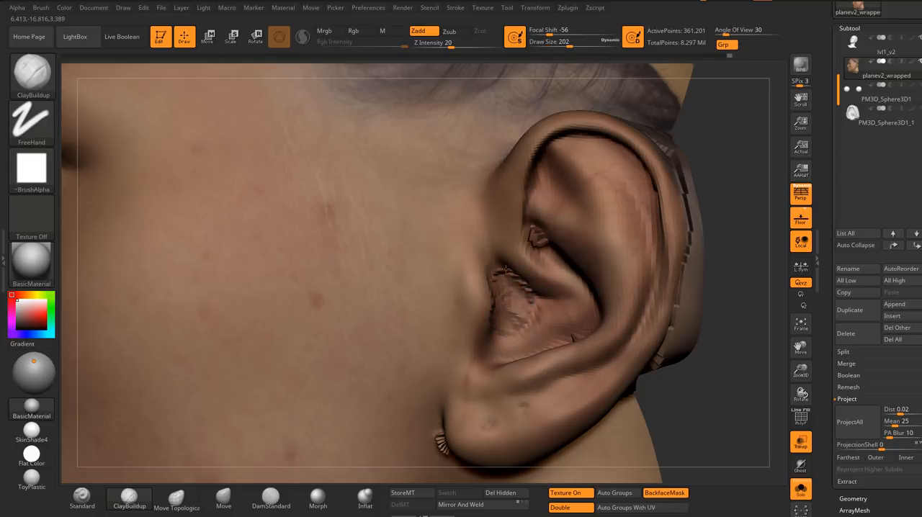
Step: Smooth the built-up ear canal and the surrounding bowl of the ear at draw size 202
key(shift)
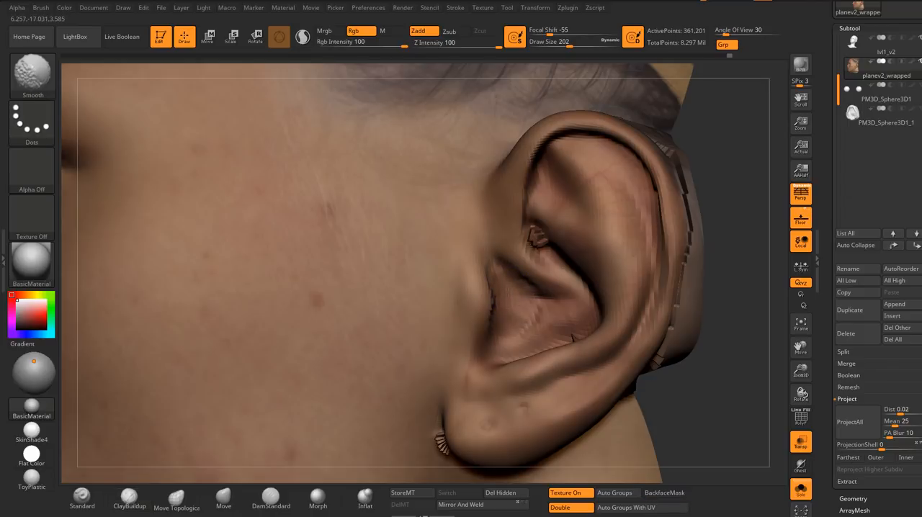
right_drag(546, 313, 565, 328)
shift+drag(573, 338, 582, 336)
right_drag(560, 261, 557, 249)
Step: Repair the projection artifact in the ear's upper inner fold with ClayBuildup and Smooth, reducing the draw size to 128 and 101
key(s)
mouse_move(557, 253)
mouse_down()
mouse_move(546, 254)
mouse_move(545, 242)
mouse_up()
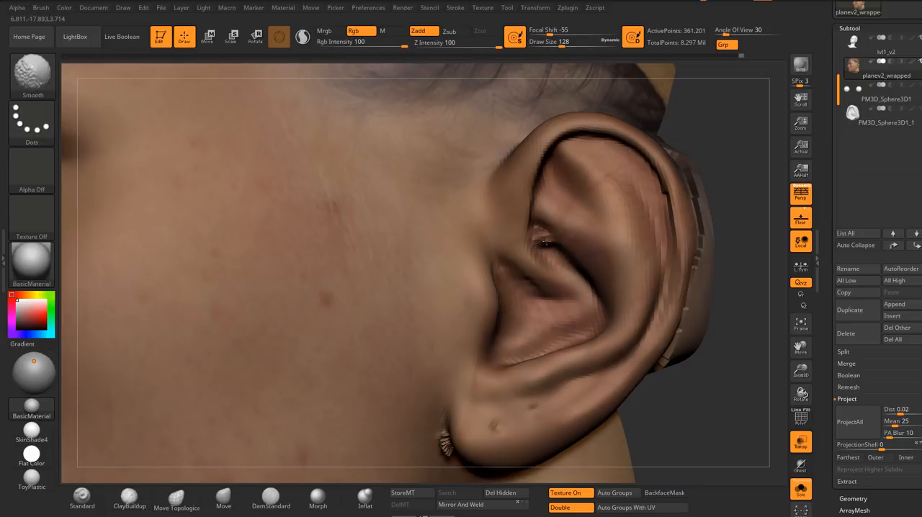
right_drag(574, 280, 552, 249)
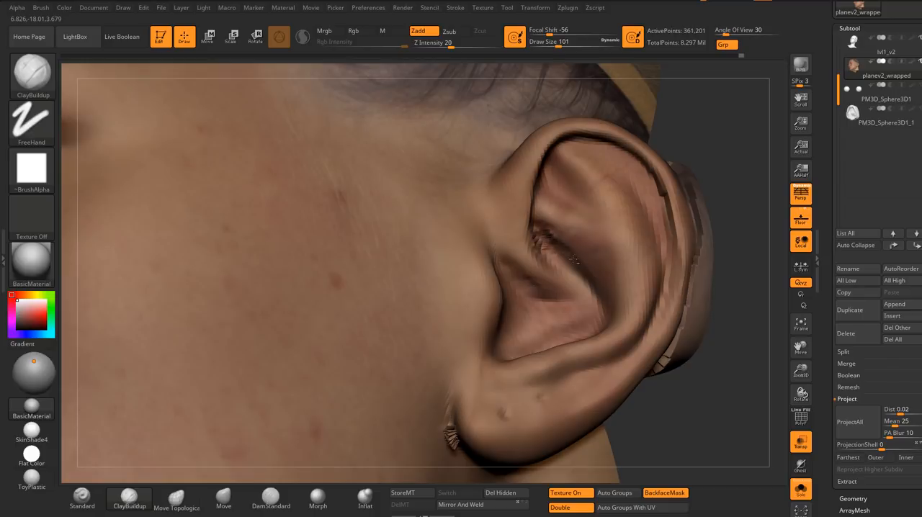
key(shift)
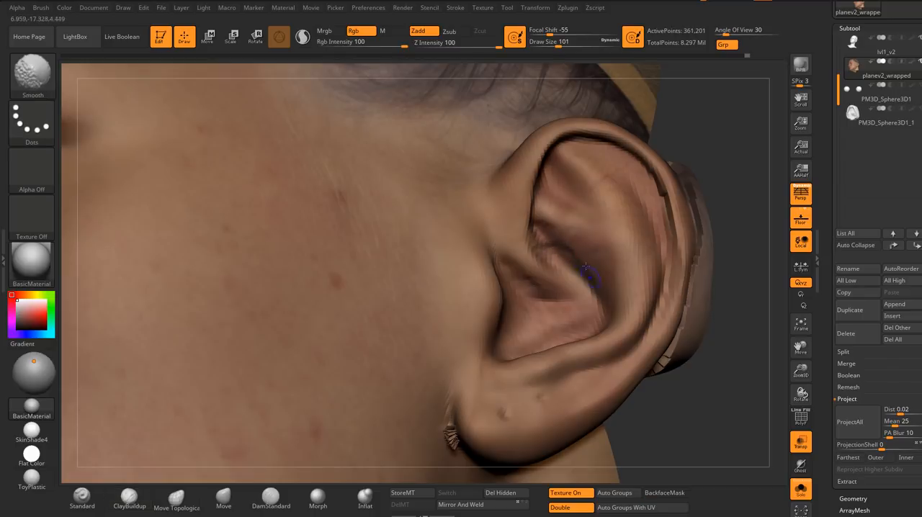
mouse_move(586, 267)
ctrl+right_down()
mouse_move(619, 223)
mouse_move(601, 237)
mouse_move(604, 278)
ctrl+right_up()
key(s)
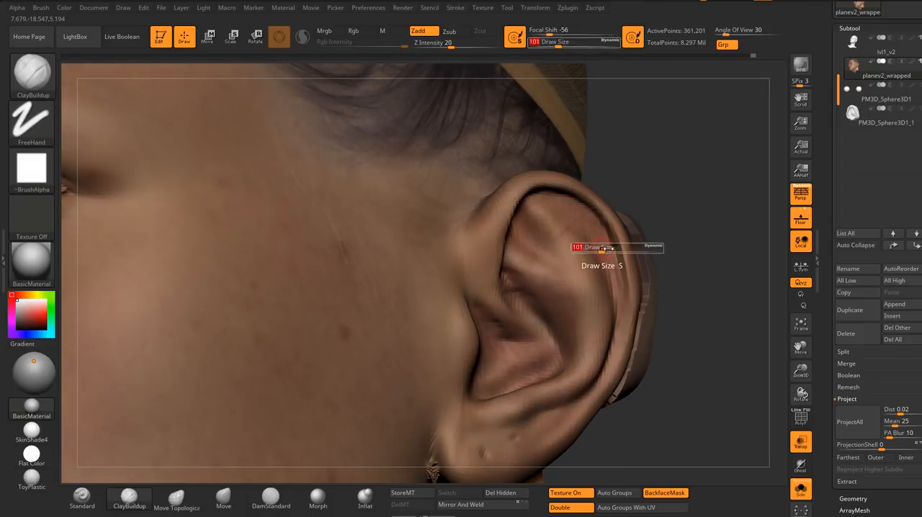
Step: Smooth the projection artifact where the earlobe meets the cheek, using draw sizes 172 and 154
drag(609, 249, 614, 250)
mouse_move(610, 261)
ctrl+right_down()
mouse_move(561, 265)
mouse_move(555, 234)
mouse_move(550, 278)
mouse_move(533, 262)
ctrl+right_up()
shift+drag(532, 261, 529, 265)
right_drag(538, 268, 532, 262)
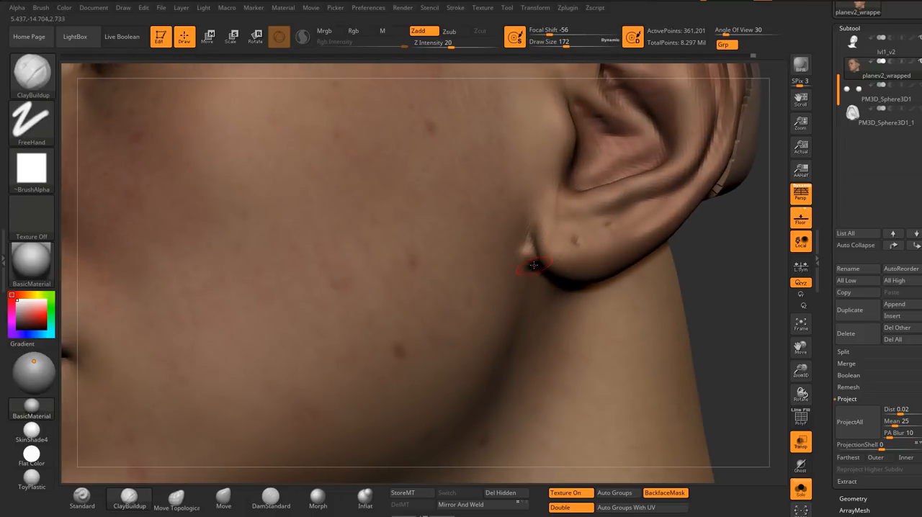
key(s)
drag(534, 264, 531, 264)
right_drag(543, 278, 527, 258)
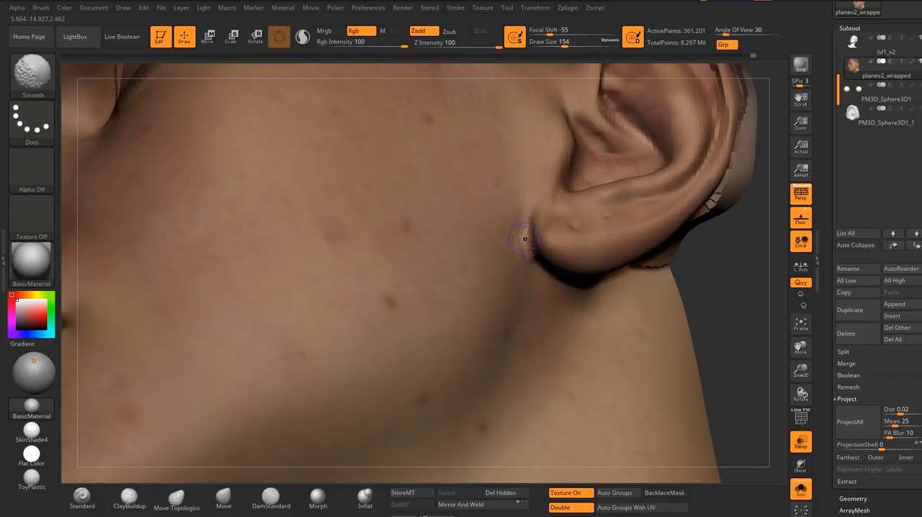
Step: Smooth the remaining roughness around the underside of the earlobe at draw size 187
mouse_move(567, 284)
ctrl+right_down()
mouse_move(569, 248)
mouse_move(588, 254)
mouse_move(578, 254)
mouse_move(581, 317)
ctrl+right_up()
right_drag(581, 317, 557, 289)
key(s)
drag(556, 289, 559, 289)
right_drag(559, 289, 569, 267)
shift+drag(541, 314, 501, 396)
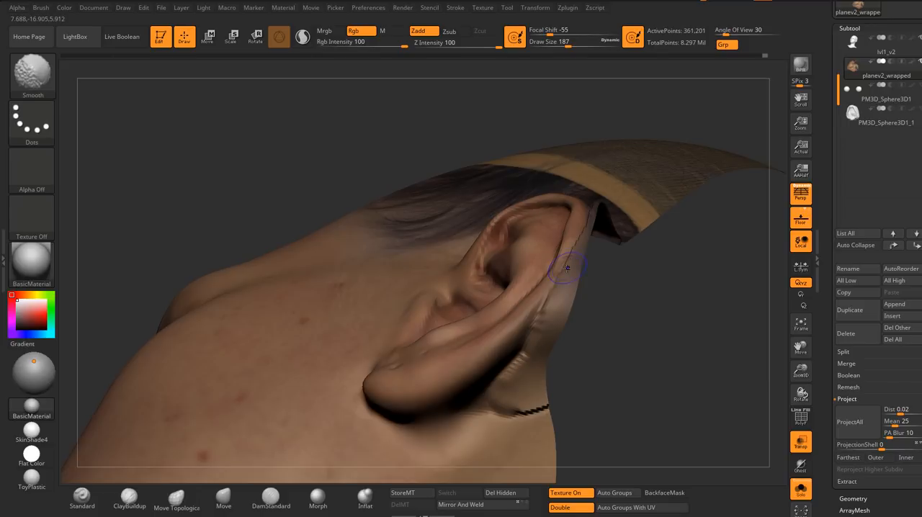
Step: Smooth the transition between the ear's upper outer rim and the scalp at draw size 187
right_drag(591, 211, 593, 181)
shift+drag(593, 182, 595, 192)
right_drag(595, 191, 591, 185)
shift+drag(591, 185, 583, 151)
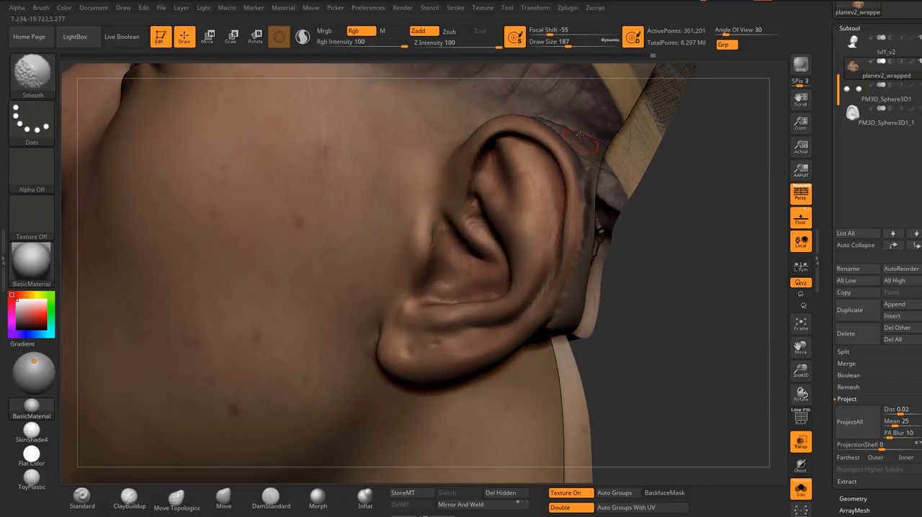
right_drag(580, 136, 528, 198)
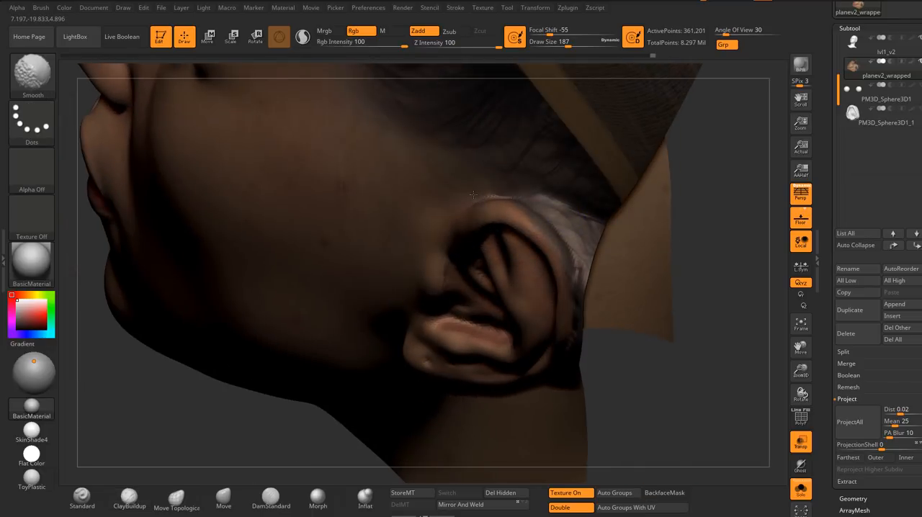
shift+drag(473, 194, 504, 196)
mouse_move(562, 238)
right_down()
mouse_move(574, 257)
mouse_move(612, 269)
mouse_move(503, 286)
mouse_move(628, 336)
mouse_move(608, 260)
mouse_move(625, 241)
mouse_move(625, 253)
mouse_move(527, 261)
mouse_move(618, 247)
right_up()
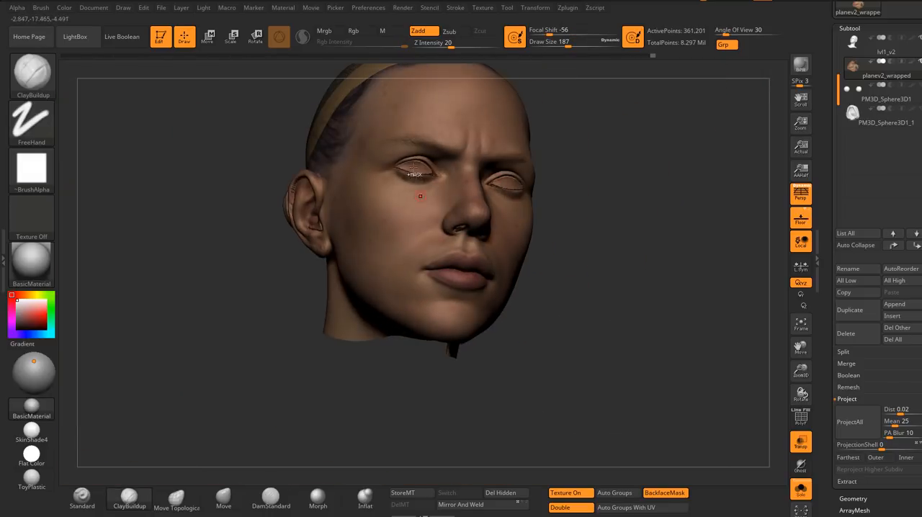
Step: Smooth the jagged inner corner of the first closed eye at draw size 187
ctrl+right_drag(414, 167, 425, 224)
alt+right_drag(626, 192, 517, 240)
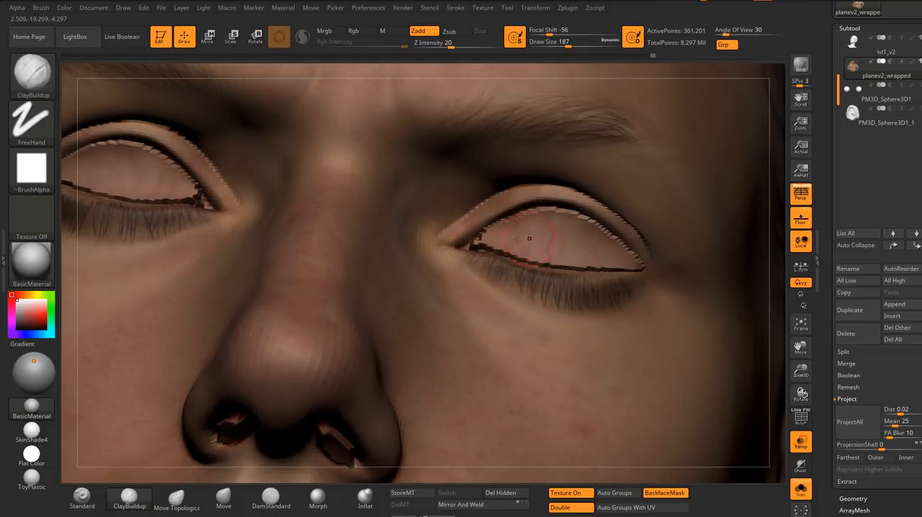
key(shift)
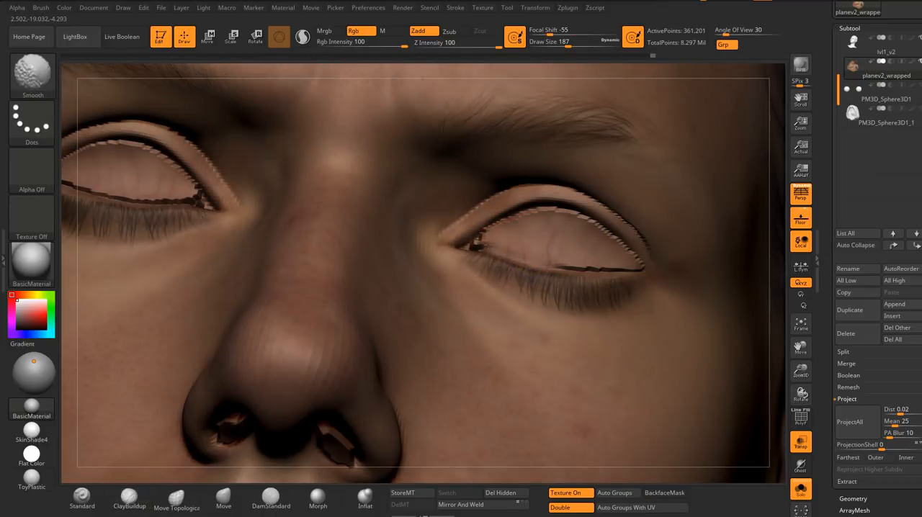
shift+drag(483, 243, 479, 244)
right_drag(623, 308, 605, 310)
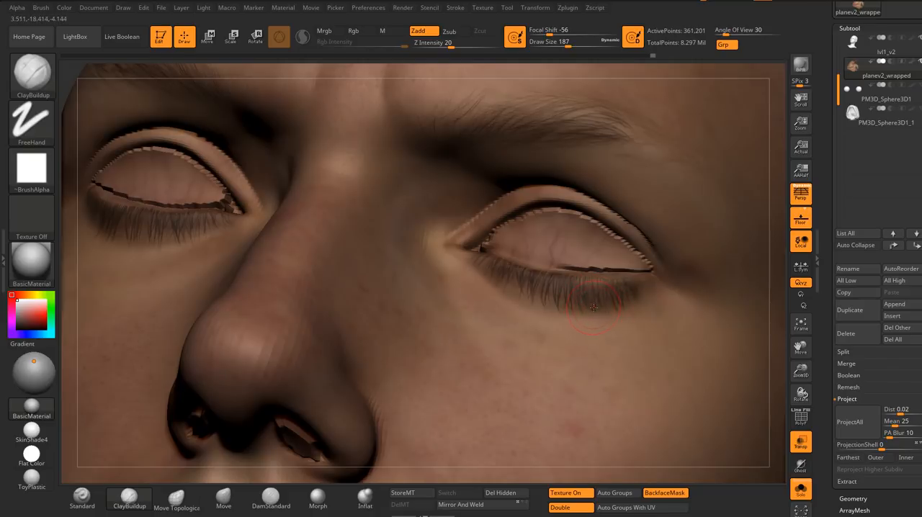
Step: Reduce the draw size to 140 and smooth the jagged lower lid line out to the eye's outer corner
key(s)
drag(612, 301, 607, 300)
right_drag(481, 245, 505, 247)
key(shift)
shift+drag(484, 241, 511, 226)
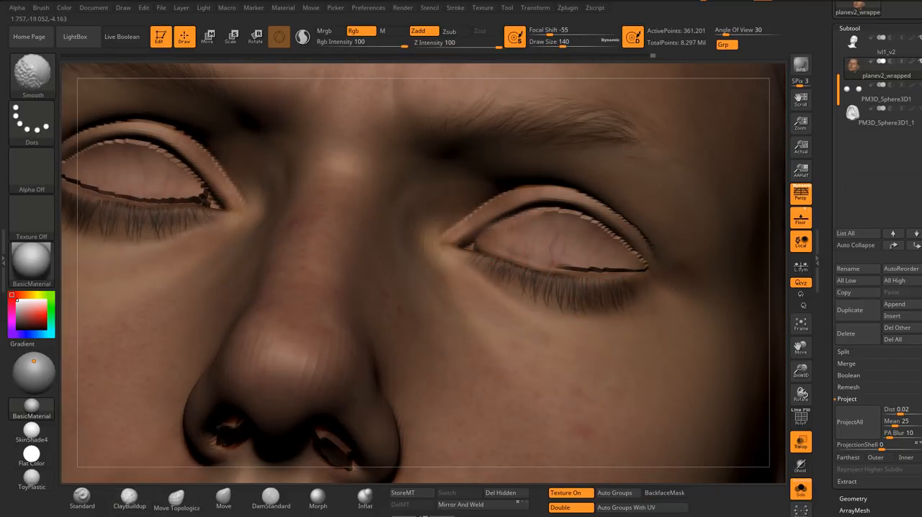
shift+drag(559, 268, 621, 261)
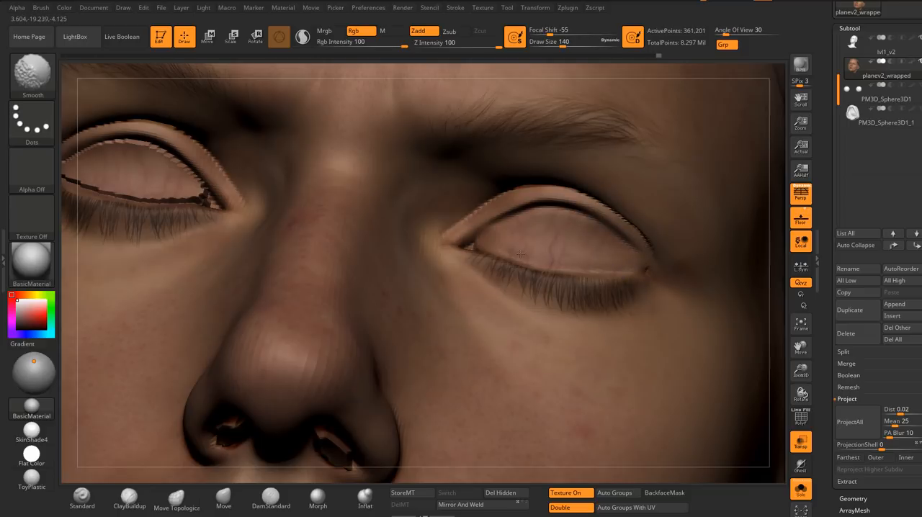
Step: Smooth the jagged lower lid line of the opposite eye at draw size 74
ctrl+right_drag(612, 250, 547, 216)
right_drag(411, 270, 530, 234)
right_drag(530, 234, 513, 233)
key(s)
drag(513, 233, 474, 221)
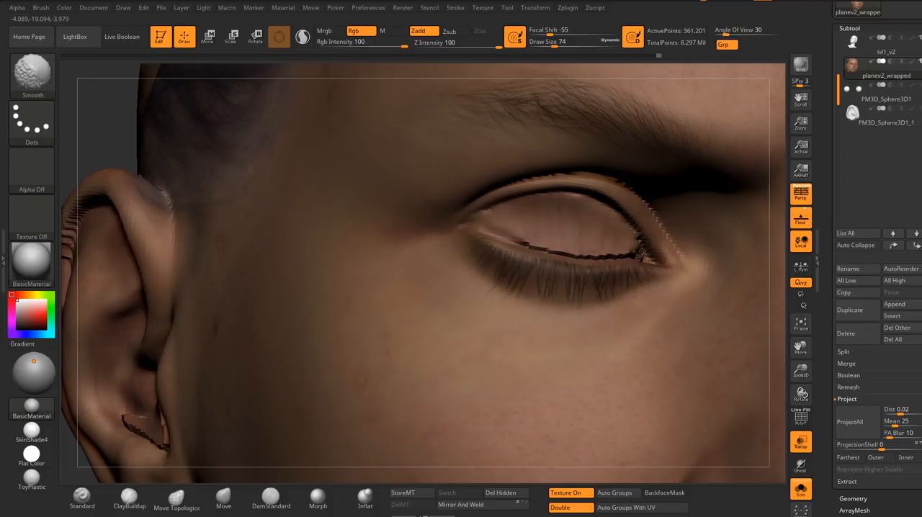
shift+drag(586, 240, 541, 242)
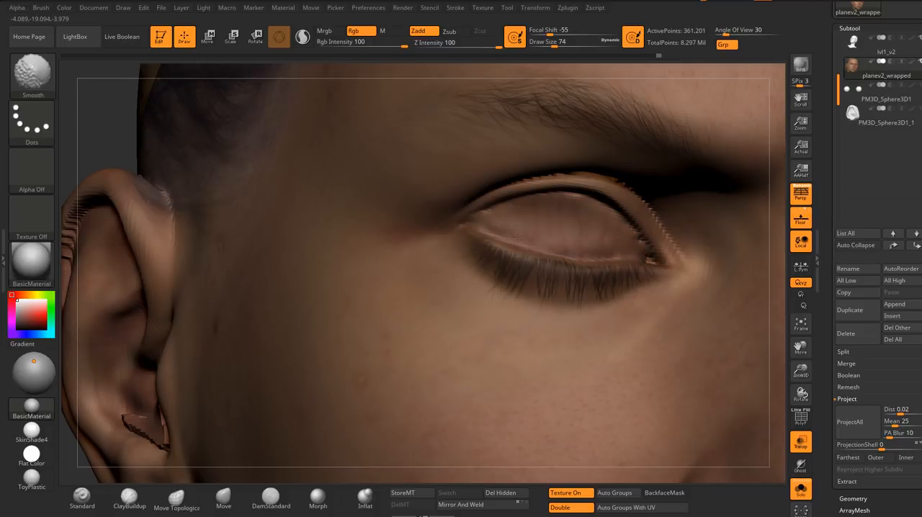
ctrl+right_drag(517, 238, 552, 205)
Step: Smooth the torn projection artifacts inside both nostrils at draw size 74
mouse_move(573, 263)
right_down()
mouse_move(452, 270)
mouse_move(497, 339)
right_up()
mouse_move(497, 339)
right_down()
mouse_move(529, 267)
mouse_move(500, 281)
mouse_move(544, 257)
mouse_move(514, 282)
mouse_move(488, 282)
mouse_move(499, 296)
right_up()
key(shift)
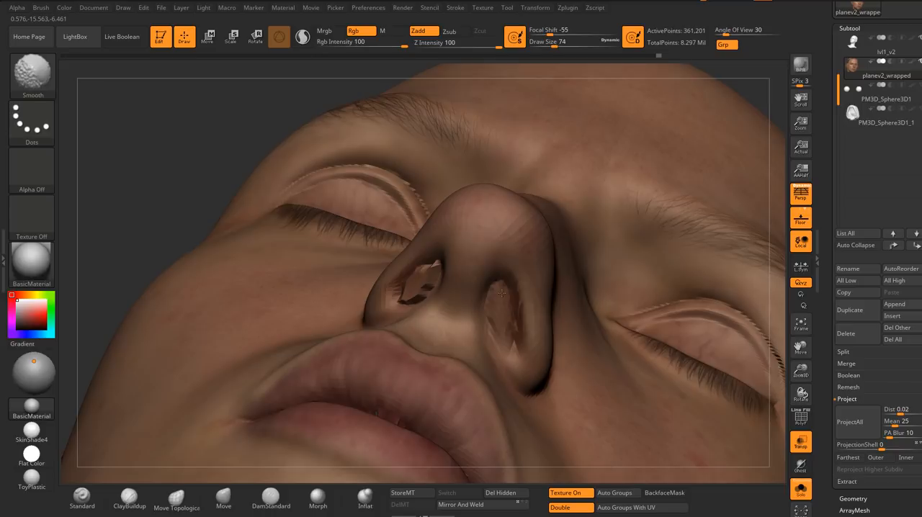
right_drag(505, 326, 435, 278)
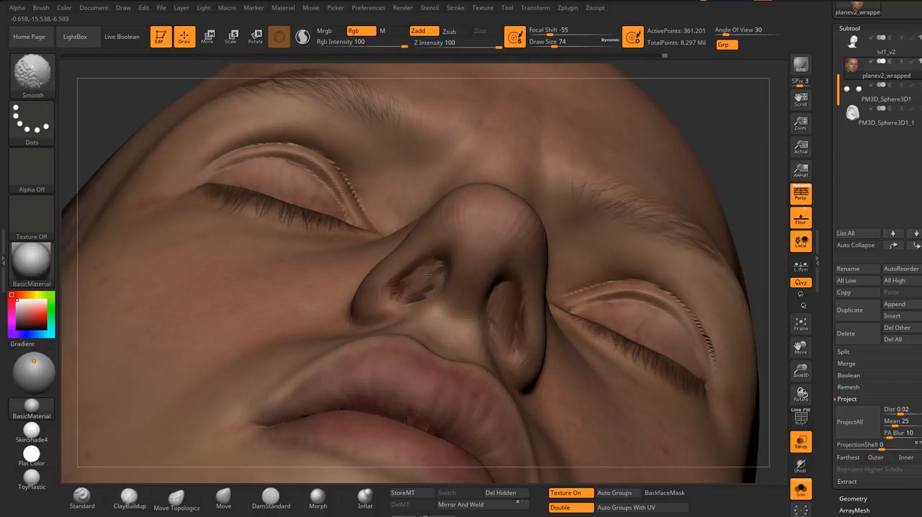
ctrl+right_drag(497, 312, 495, 245)
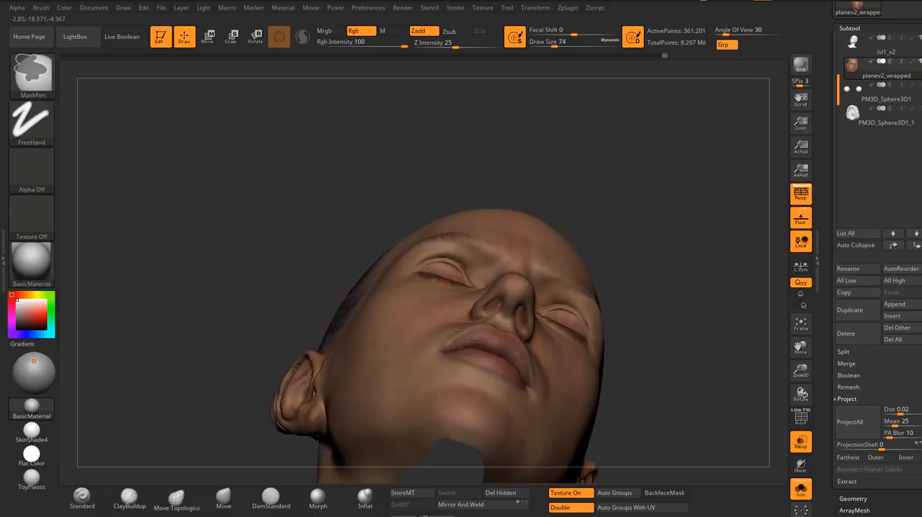
Step: Smooth the stray geometry in the gap between the upper and lower lips at draw size 74
mouse_move(577, 249)
right_down()
mouse_move(663, 325)
mouse_move(558, 286)
mouse_move(584, 249)
right_up()
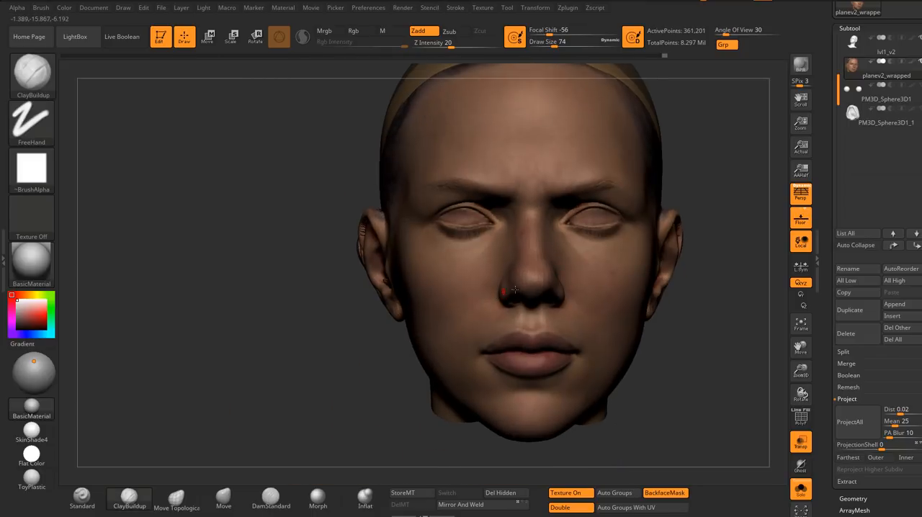
right_drag(404, 288, 418, 328)
ctrl+right_drag(418, 328, 425, 281)
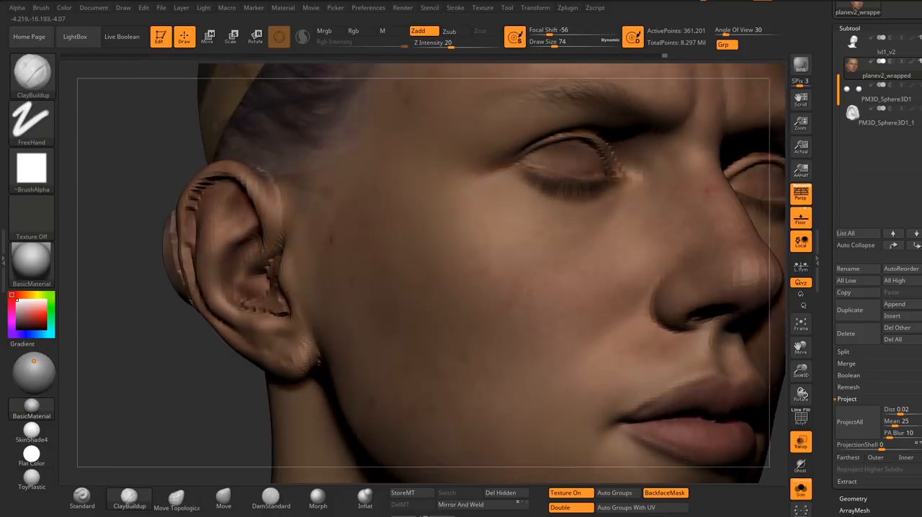
mouse_move(585, 249)
ctrl+right_down()
mouse_move(593, 300)
mouse_move(509, 310)
mouse_move(526, 248)
mouse_move(480, 268)
mouse_move(542, 258)
mouse_move(470, 332)
mouse_move(496, 173)
mouse_move(401, 193)
mouse_move(470, 249)
mouse_move(495, 243)
mouse_move(508, 255)
mouse_move(508, 312)
mouse_move(491, 282)
ctrl+right_up()
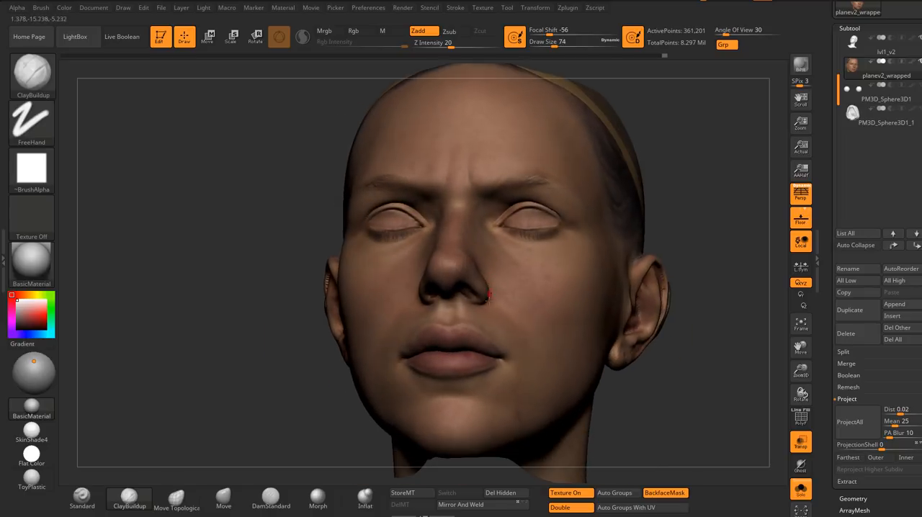
drag(441, 286, 447, 294)
mouse_move(472, 288)
ctrl+right_down()
mouse_move(493, 328)
mouse_move(498, 243)
mouse_move(560, 232)
mouse_move(521, 306)
ctrl+right_up()
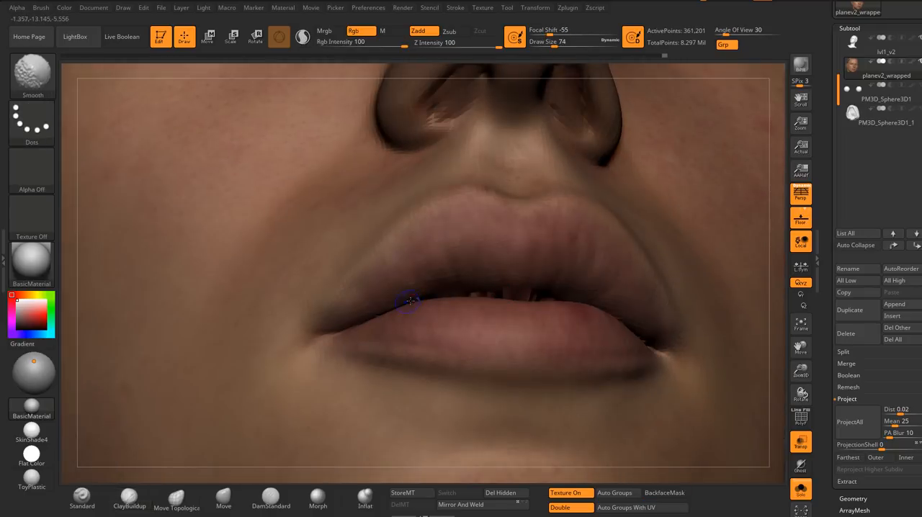
right_drag(411, 300, 472, 297)
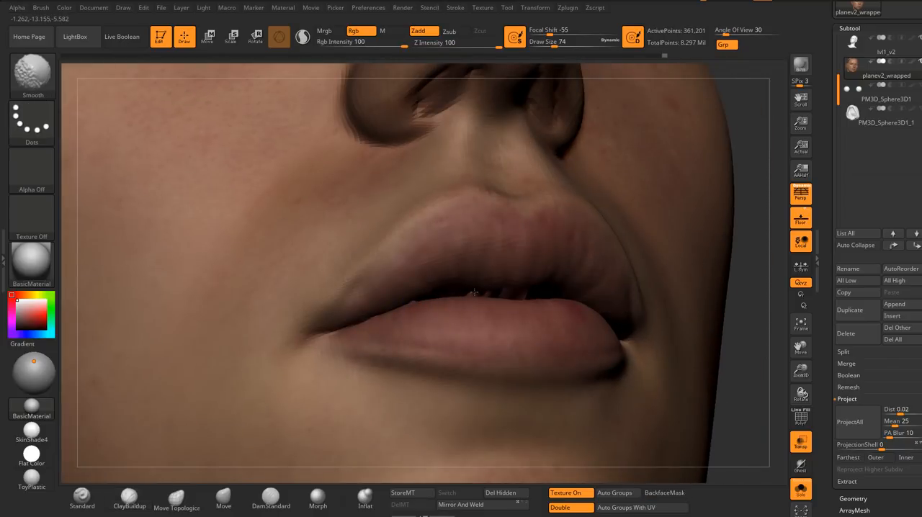
shift+drag(540, 292, 521, 292)
right_drag(529, 294, 454, 300)
shift+drag(511, 306, 532, 301)
Step: Smooth the lip seam toward both corners of the mouth
right_drag(538, 296, 604, 282)
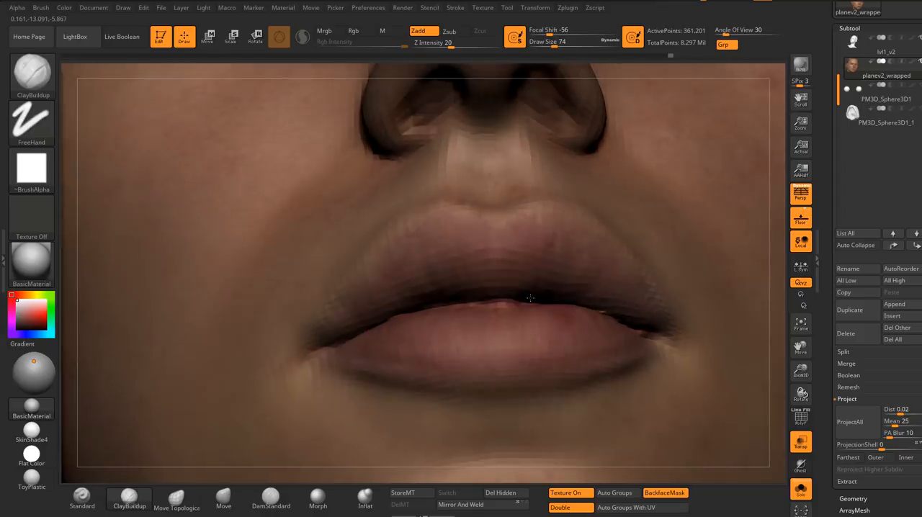
drag(524, 302, 552, 300)
right_drag(552, 300, 490, 300)
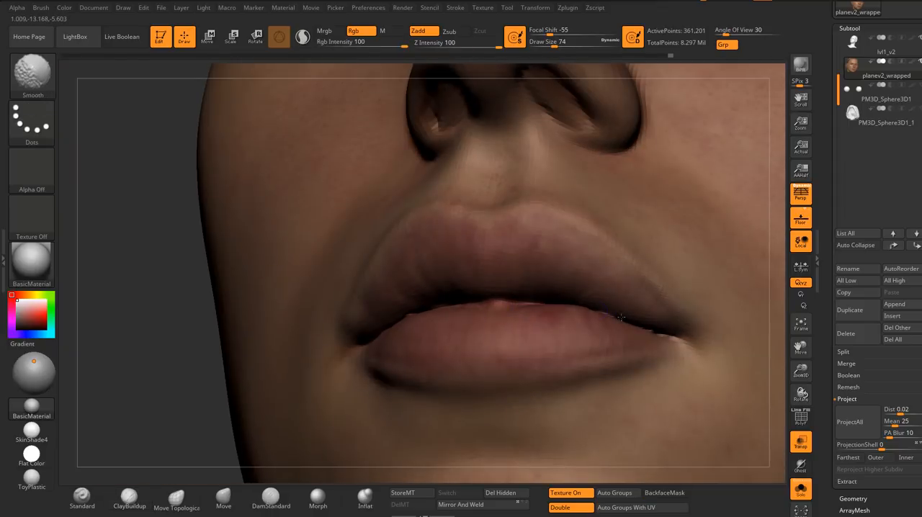
right_drag(641, 326, 386, 315)
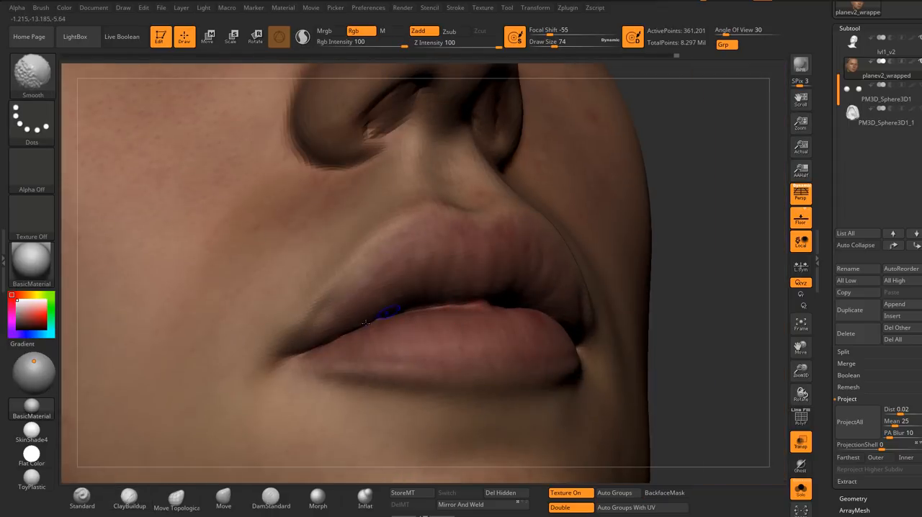
ctrl+right_drag(460, 307, 288, 278)
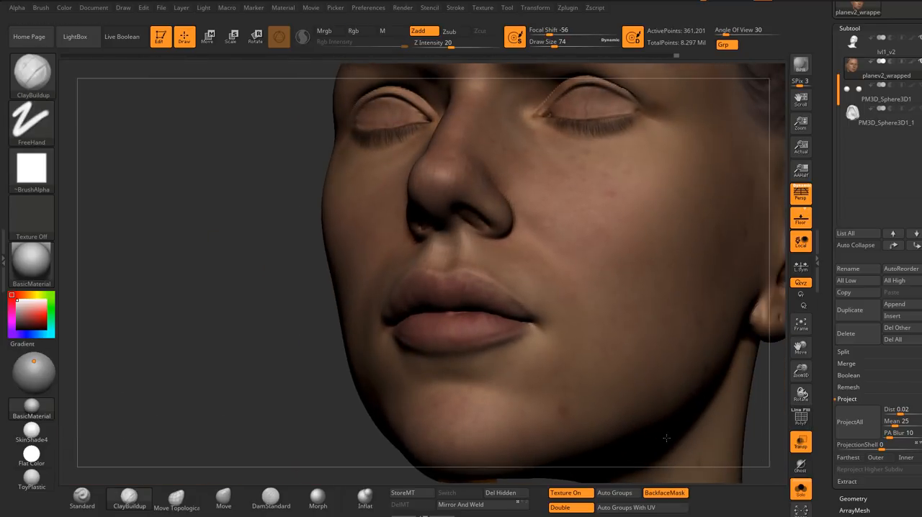
Step: Preview the face texture with the Flat Color material, and return to BasicMaterial
click(33, 456)
right_drag(288, 345, 436, 351)
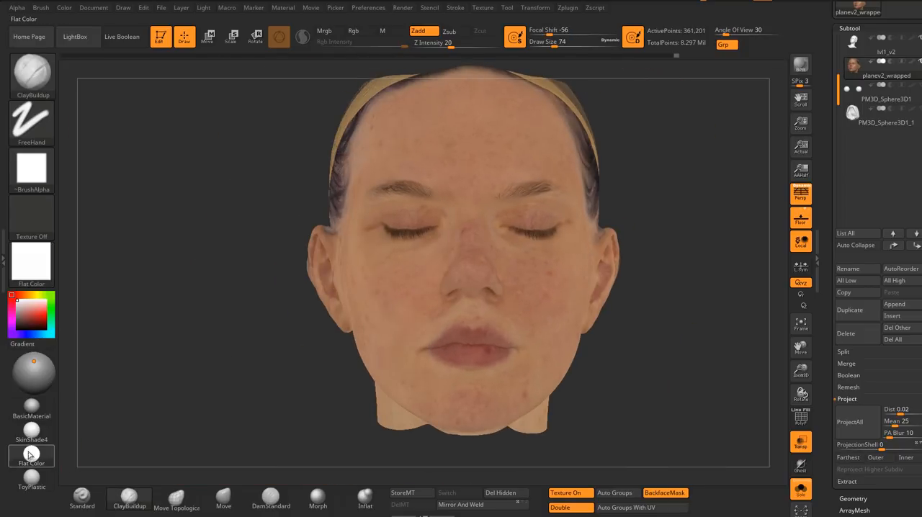
click(31, 407)
Step: Start repairing the jagged ear canal hole on the opposite ear with ClayBuildup and Smooth at draw size 128
right_drag(432, 303, 504, 290)
alt+right_drag(338, 264, 369, 262)
ctrl+right_drag(369, 263, 389, 295)
key(s)
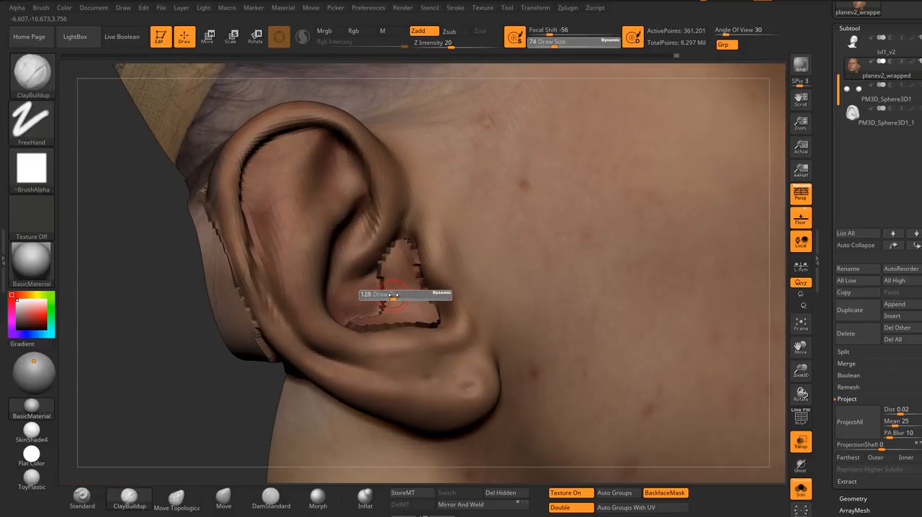
click(399, 295)
shift+drag(382, 276, 405, 252)
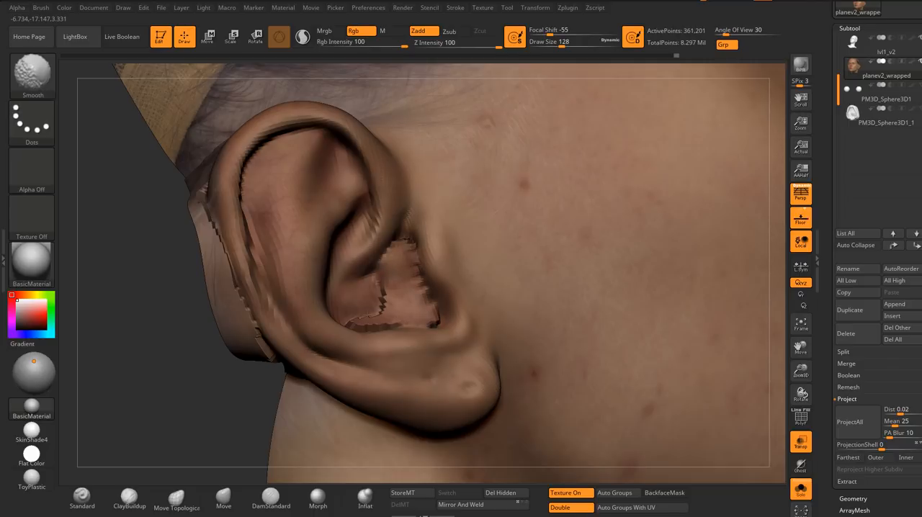
shift+drag(384, 311, 364, 324)
right_drag(393, 320, 408, 320)
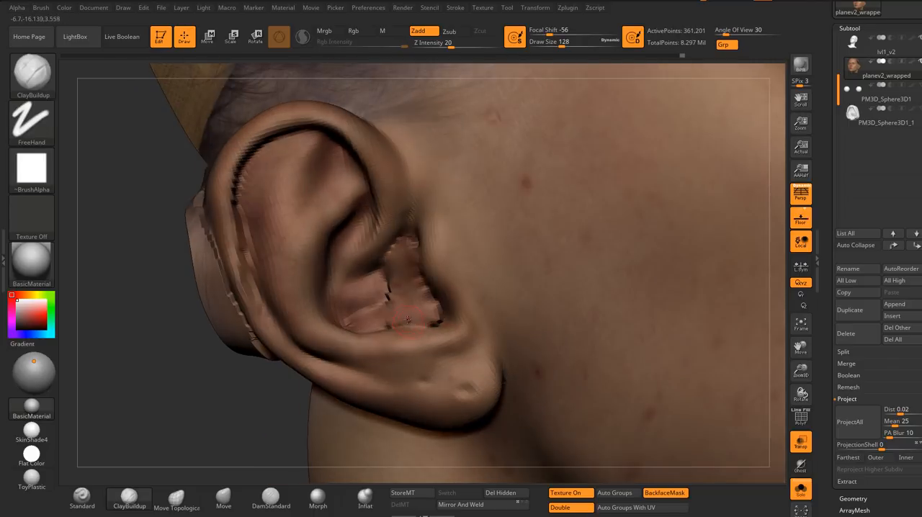
Step: Fill the jagged ear canal hole with ClayBuildup strokes at draw size 197
drag(266, 455, 283, 452)
key(s)
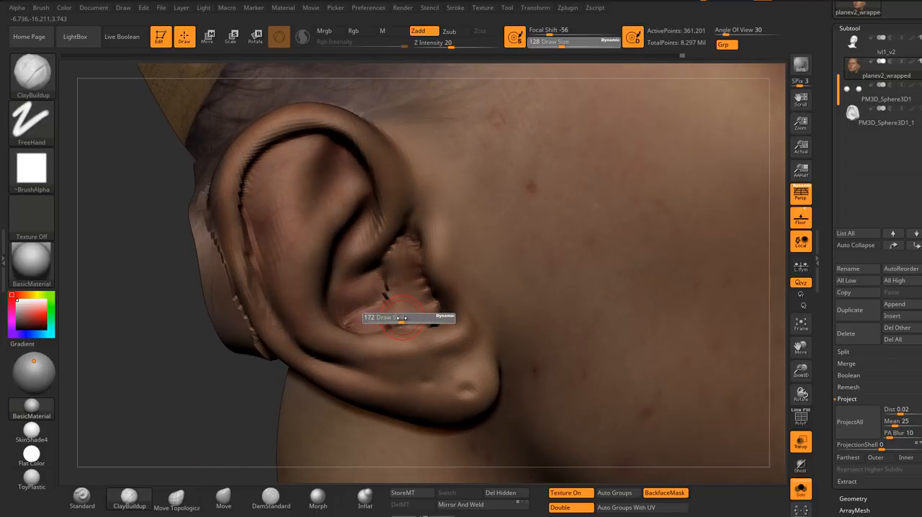
click(404, 321)
mouse_move(433, 315)
mouse_down()
mouse_move(384, 321)
mouse_move(430, 307)
mouse_up()
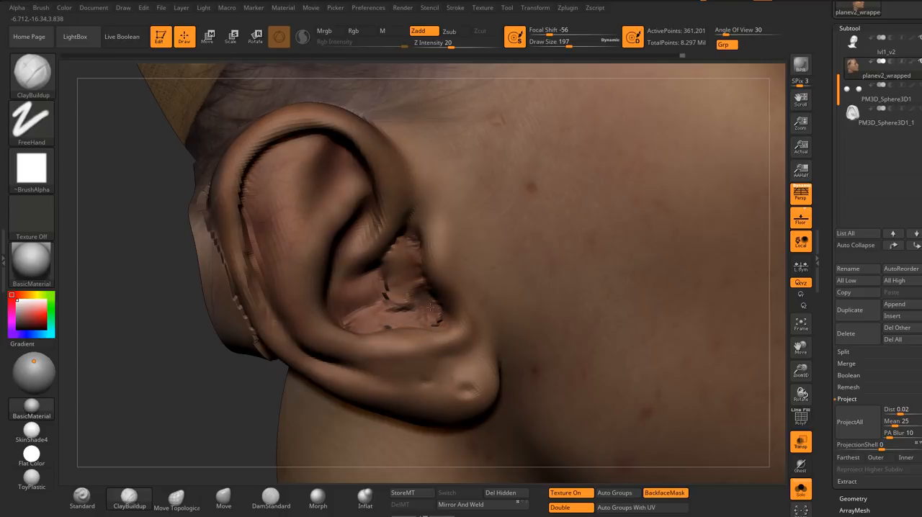
drag(387, 278, 406, 248)
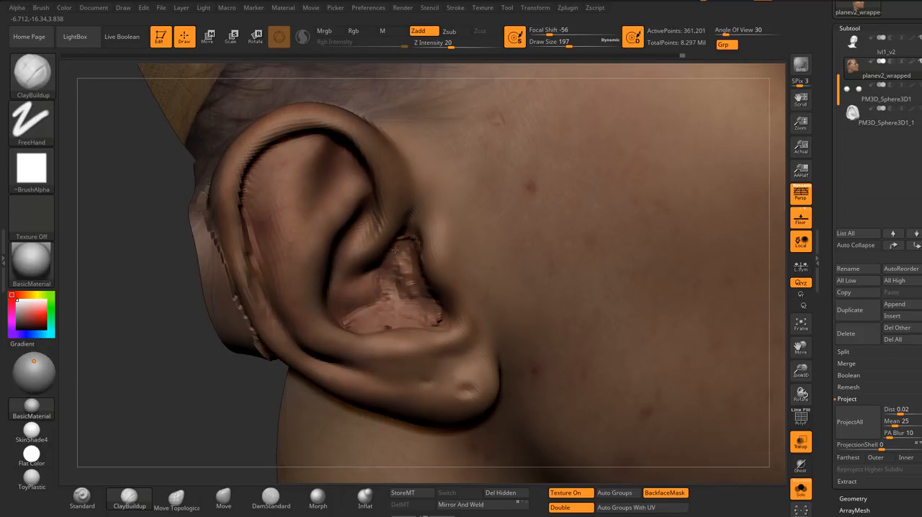
Step: Smooth the built-up ear canal and surrounding bowl at draw size 197
drag(249, 425, 250, 446)
shift+drag(402, 285, 407, 239)
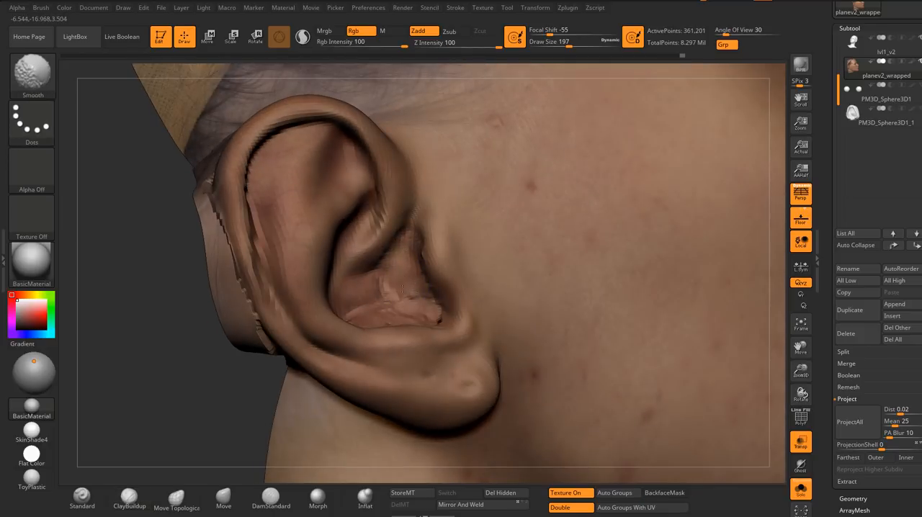
mouse_move(401, 287)
mouse_down()
mouse_move(399, 307)
mouse_move(431, 308)
mouse_up()
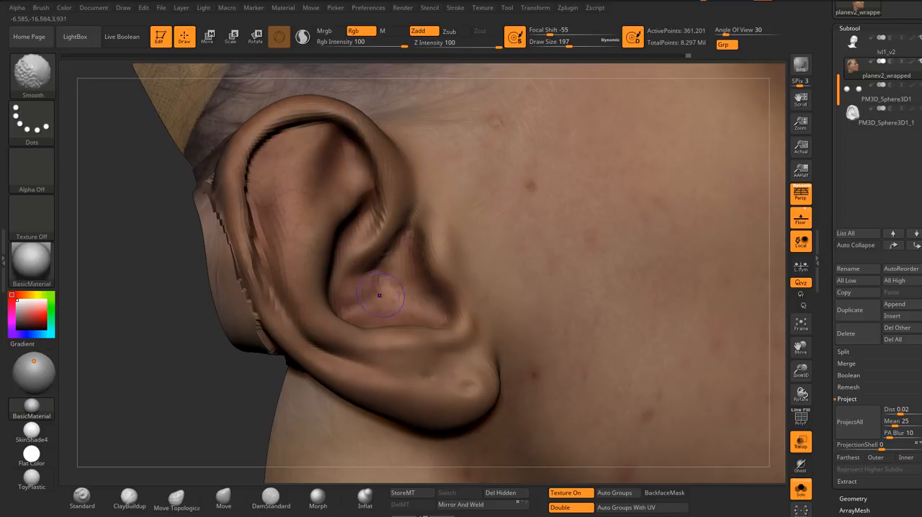
drag(216, 404, 196, 405)
shift+drag(404, 277, 412, 288)
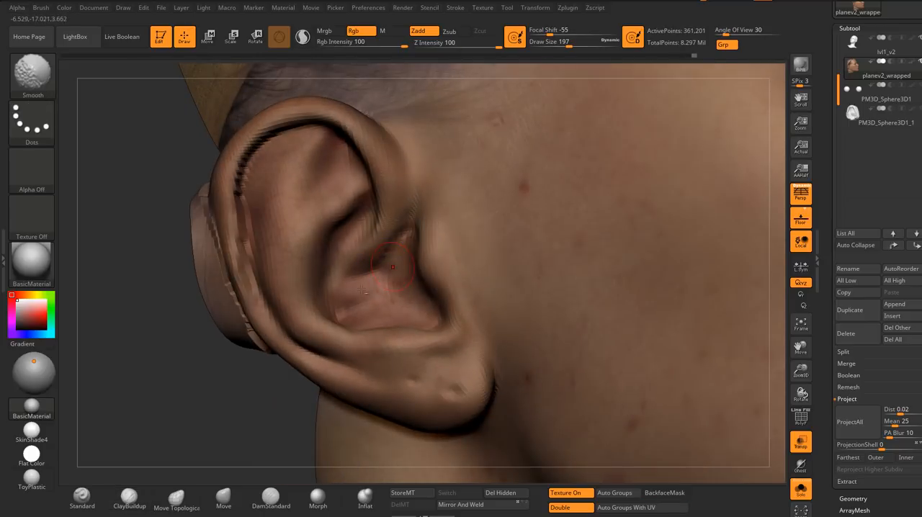
Step: Smooth the jagged surface behind the upper part of the ear at draw size 197
alt+drag(162, 324, 241, 317)
alt+right_drag(315, 250, 370, 296)
shift+drag(364, 267, 361, 209)
right_drag(329, 259, 317, 248)
key(shift)
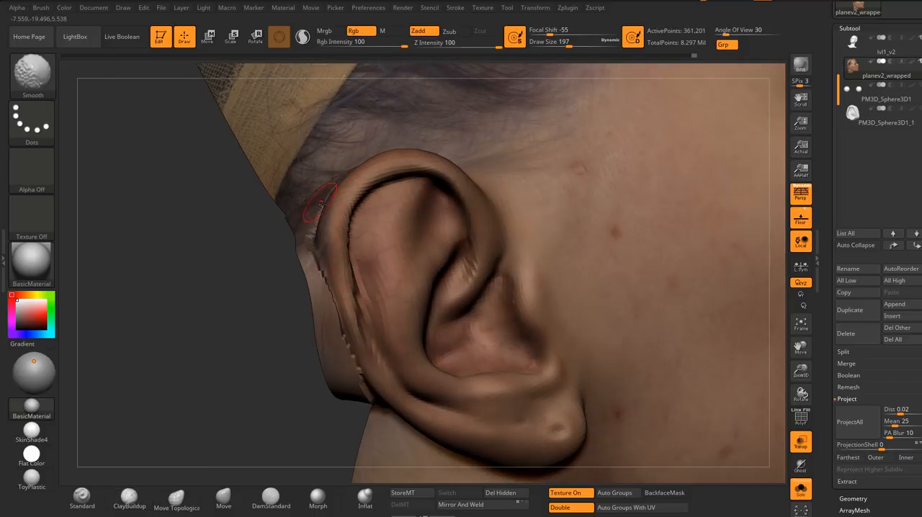
right_drag(322, 206, 343, 200)
shift+drag(332, 203, 352, 164)
right_drag(338, 167, 368, 157)
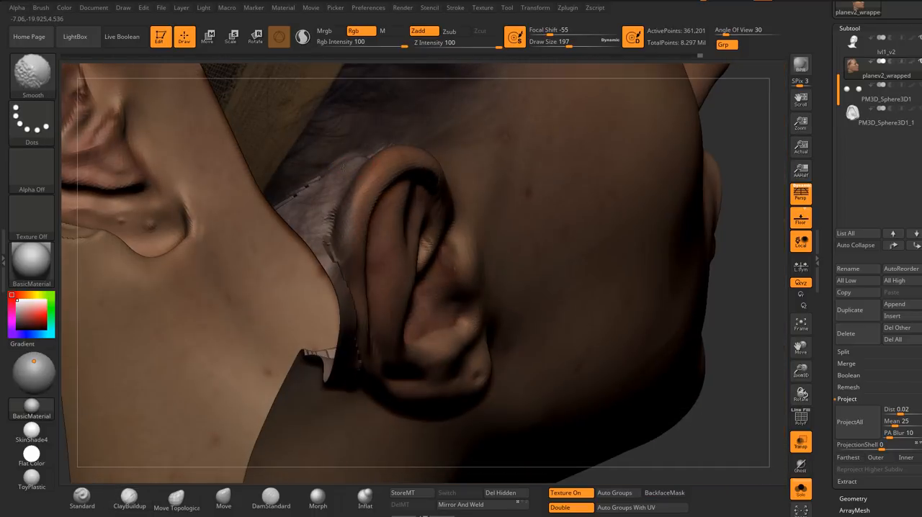
right_drag(327, 238, 326, 216)
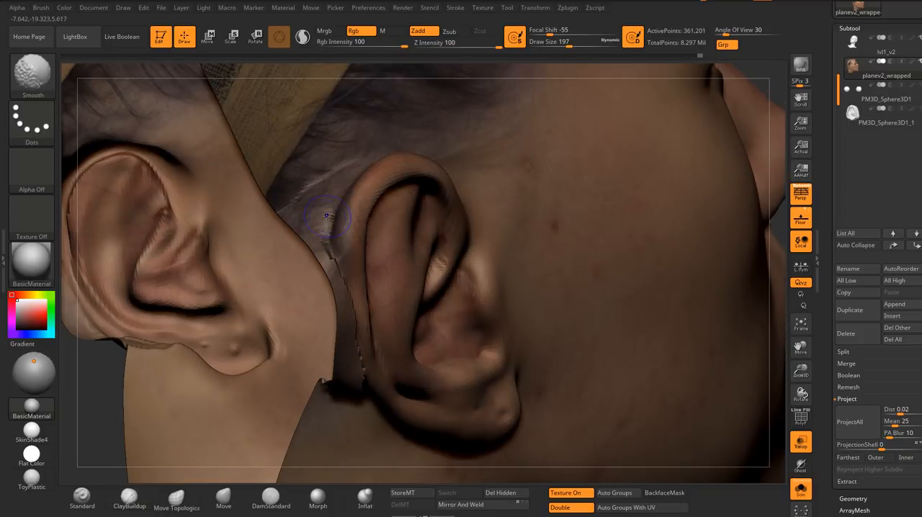
Step: Smooth the jagged seam behind the lower ear and above the neck edge, setting the draw size to 192
right_drag(342, 294, 351, 317)
shift+drag(349, 285, 359, 333)
right_drag(362, 333, 366, 245)
key(shift)
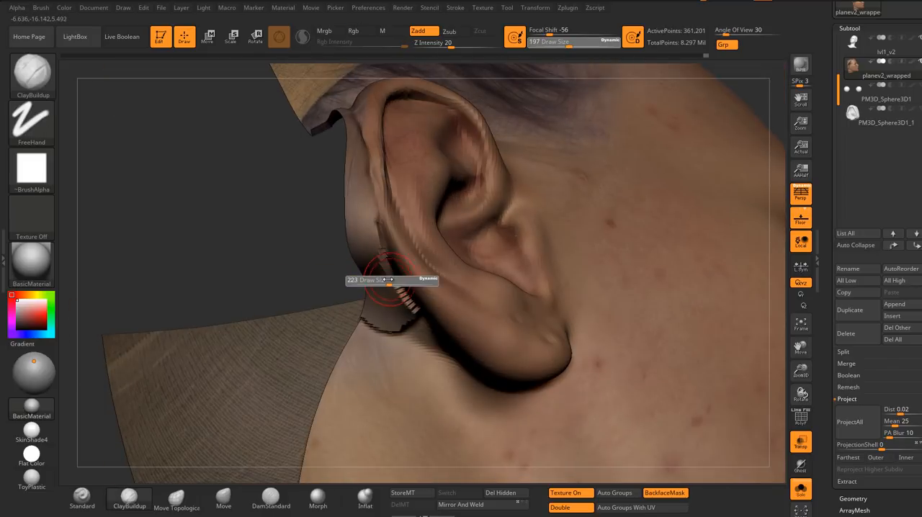
shift+drag(380, 278, 379, 246)
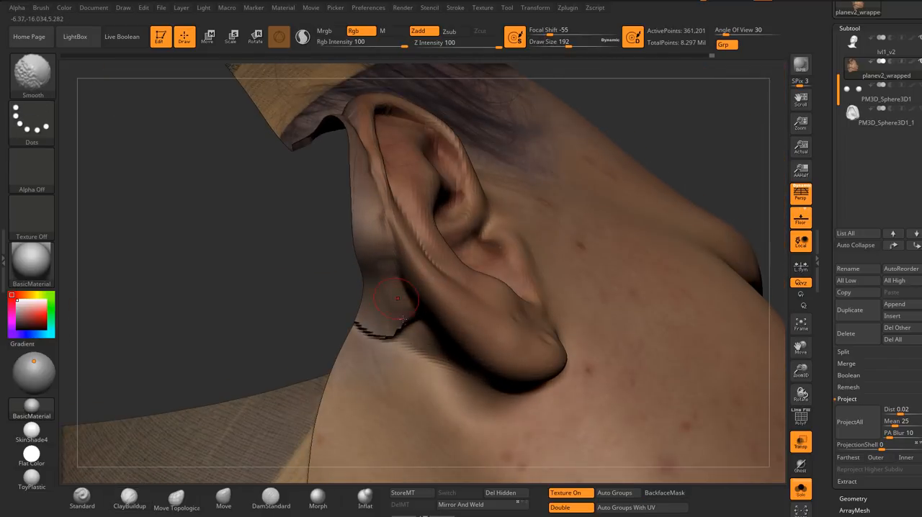
mouse_move(403, 319)
right_down()
mouse_move(400, 330)
mouse_move(317, 274)
mouse_move(230, 290)
right_up()
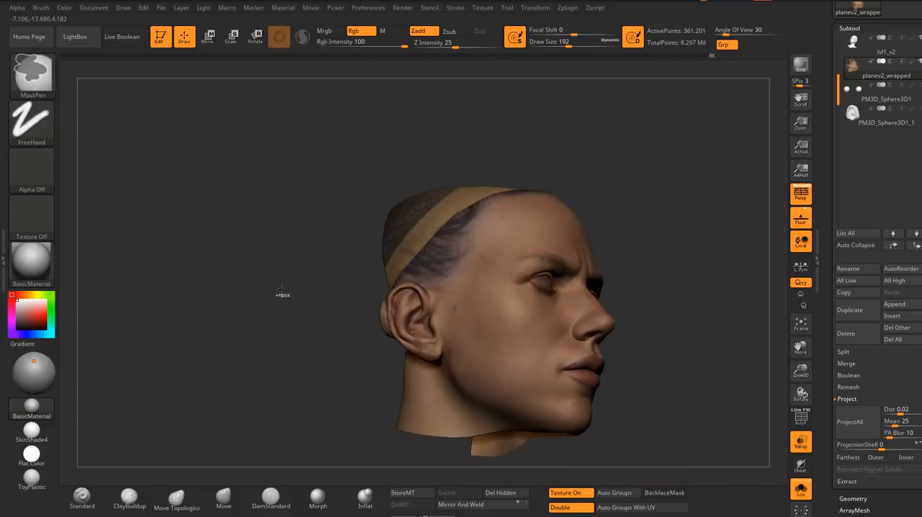
Step: Examine the solo textured face mesh for remaining artifacts around the ears, eyelids, nose and cheeks
mouse_move(280, 295)
right_down()
mouse_move(288, 330)
mouse_move(464, 315)
mouse_move(464, 303)
mouse_move(412, 305)
right_up()
alt+right_drag(497, 310, 477, 290)
alt+right_drag(477, 291, 522, 315)
ctrl+right_drag(522, 315, 524, 363)
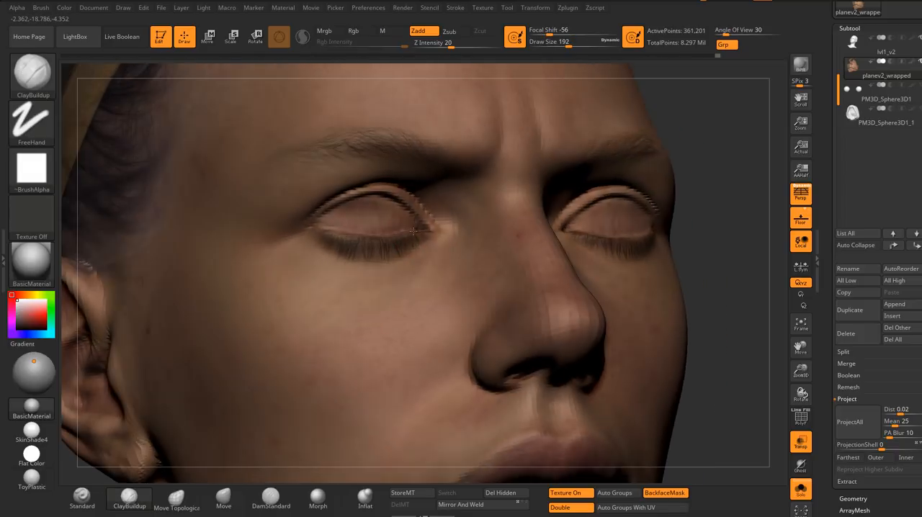
ctrl+right_drag(353, 235, 376, 258)
ctrl+right_drag(375, 258, 379, 295)
right_drag(379, 296, 405, 324)
ctrl+right_drag(583, 263, 368, 321)
right_drag(367, 321, 317, 326)
alt+right_drag(518, 229, 416, 286)
right_drag(530, 292, 395, 249)
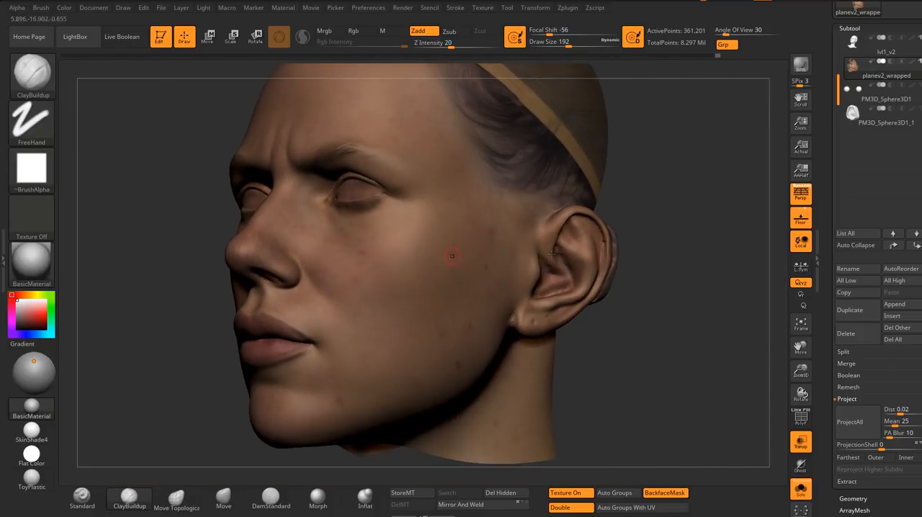
ctrl+right_drag(553, 255, 531, 249)
right_drag(391, 225, 611, 235)
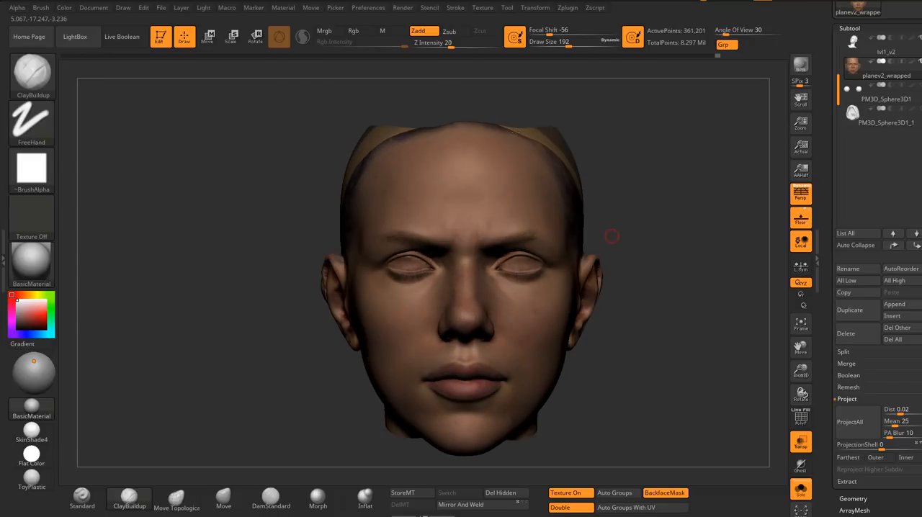
Step: Turn off Solo mode and examine the wrapped face mesh against the sculpted bust and hair from both sides
right_drag(631, 185, 690, 325)
click(802, 490)
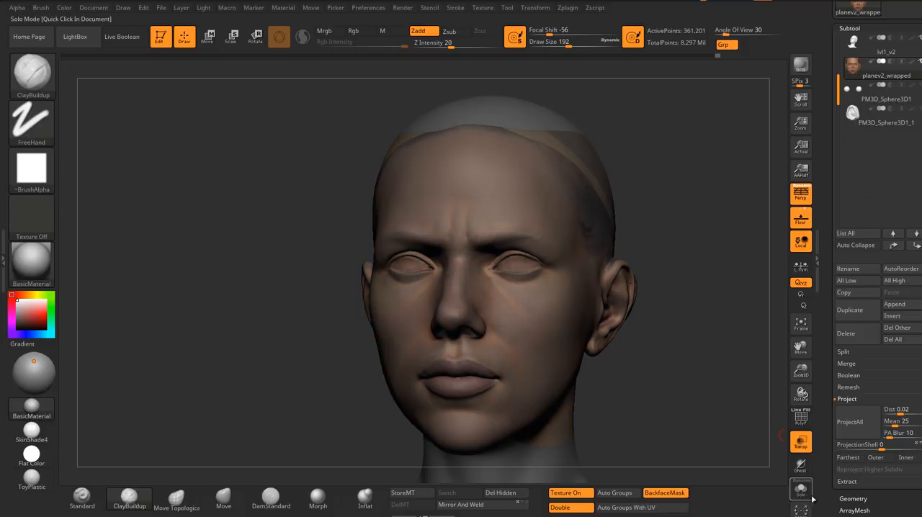
right_drag(640, 355, 720, 358)
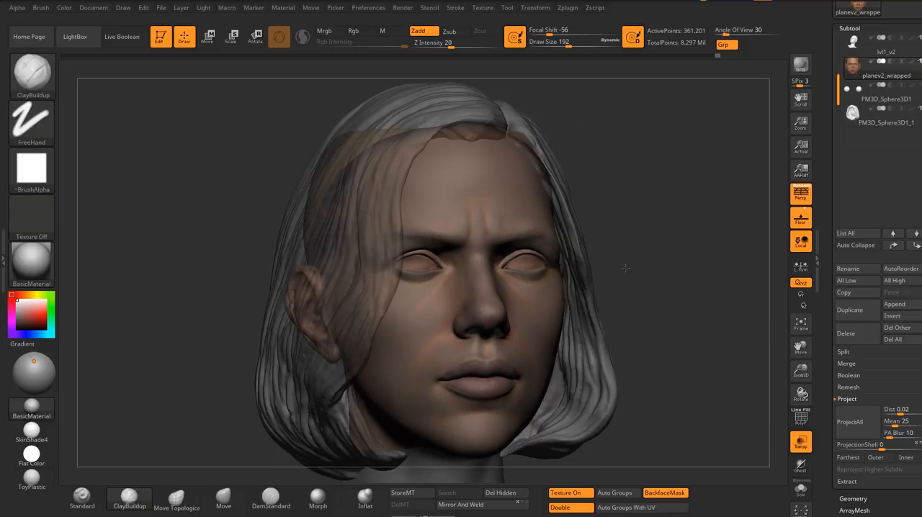
mouse_move(641, 269)
right_down()
mouse_move(621, 269)
mouse_move(647, 270)
right_up()
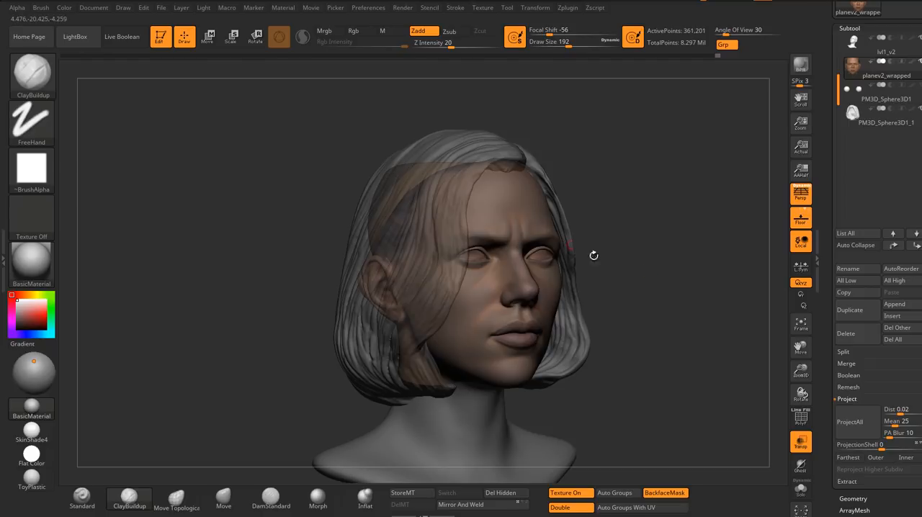
mouse_move(663, 247)
shift+right_down()
mouse_move(639, 247)
mouse_move(655, 252)
shift+right_up()
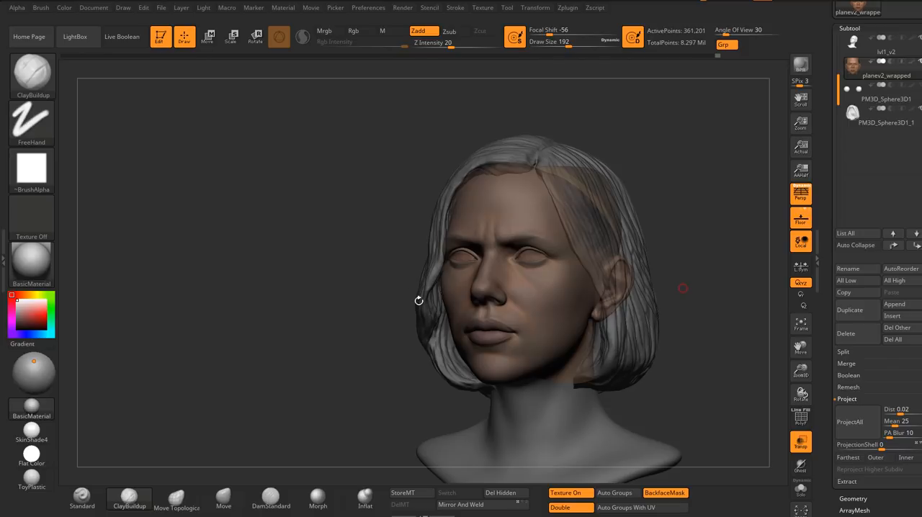
right_drag(485, 314, 628, 300)
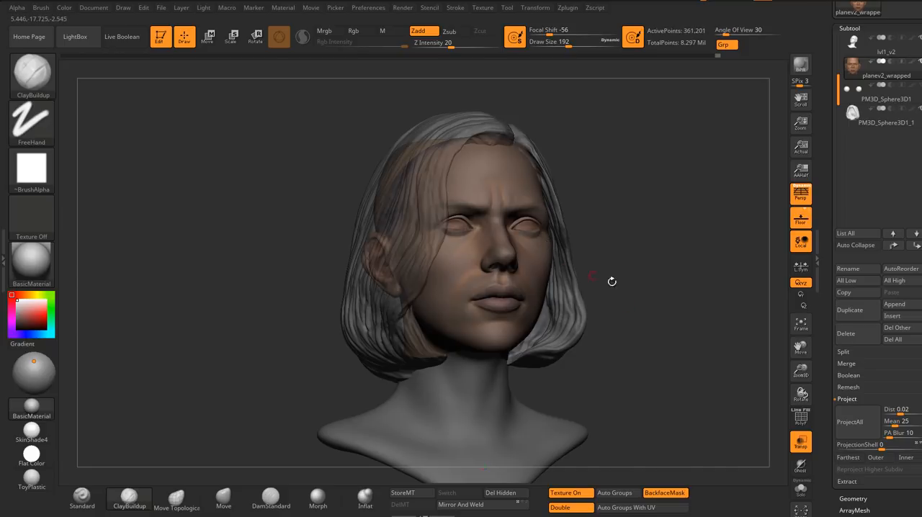
drag(634, 278, 667, 281)
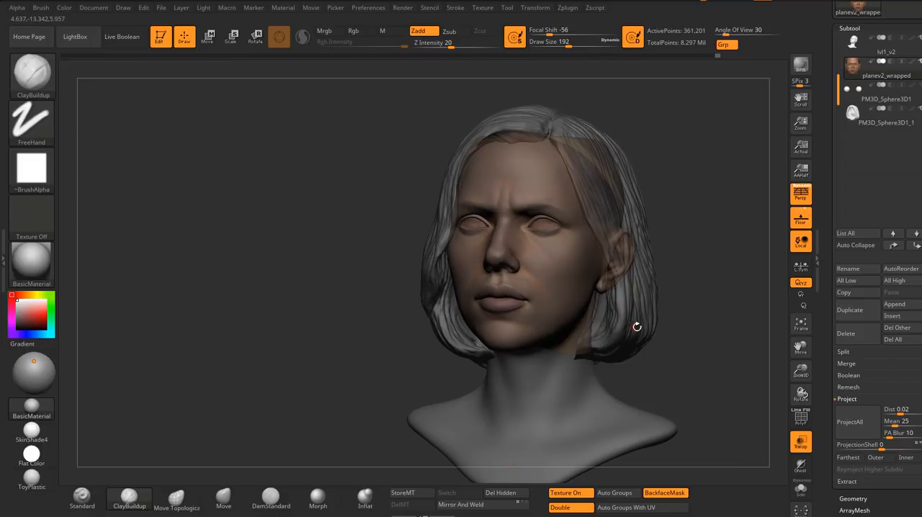
drag(635, 328, 614, 321)
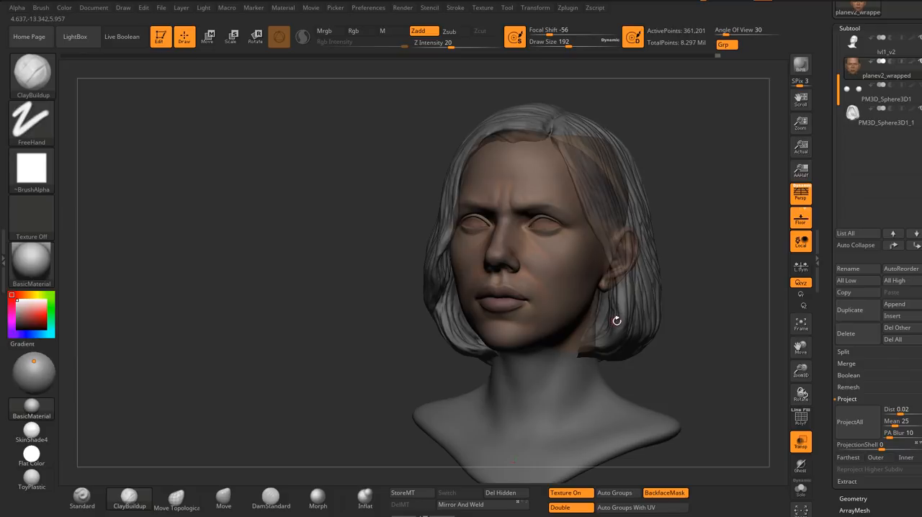